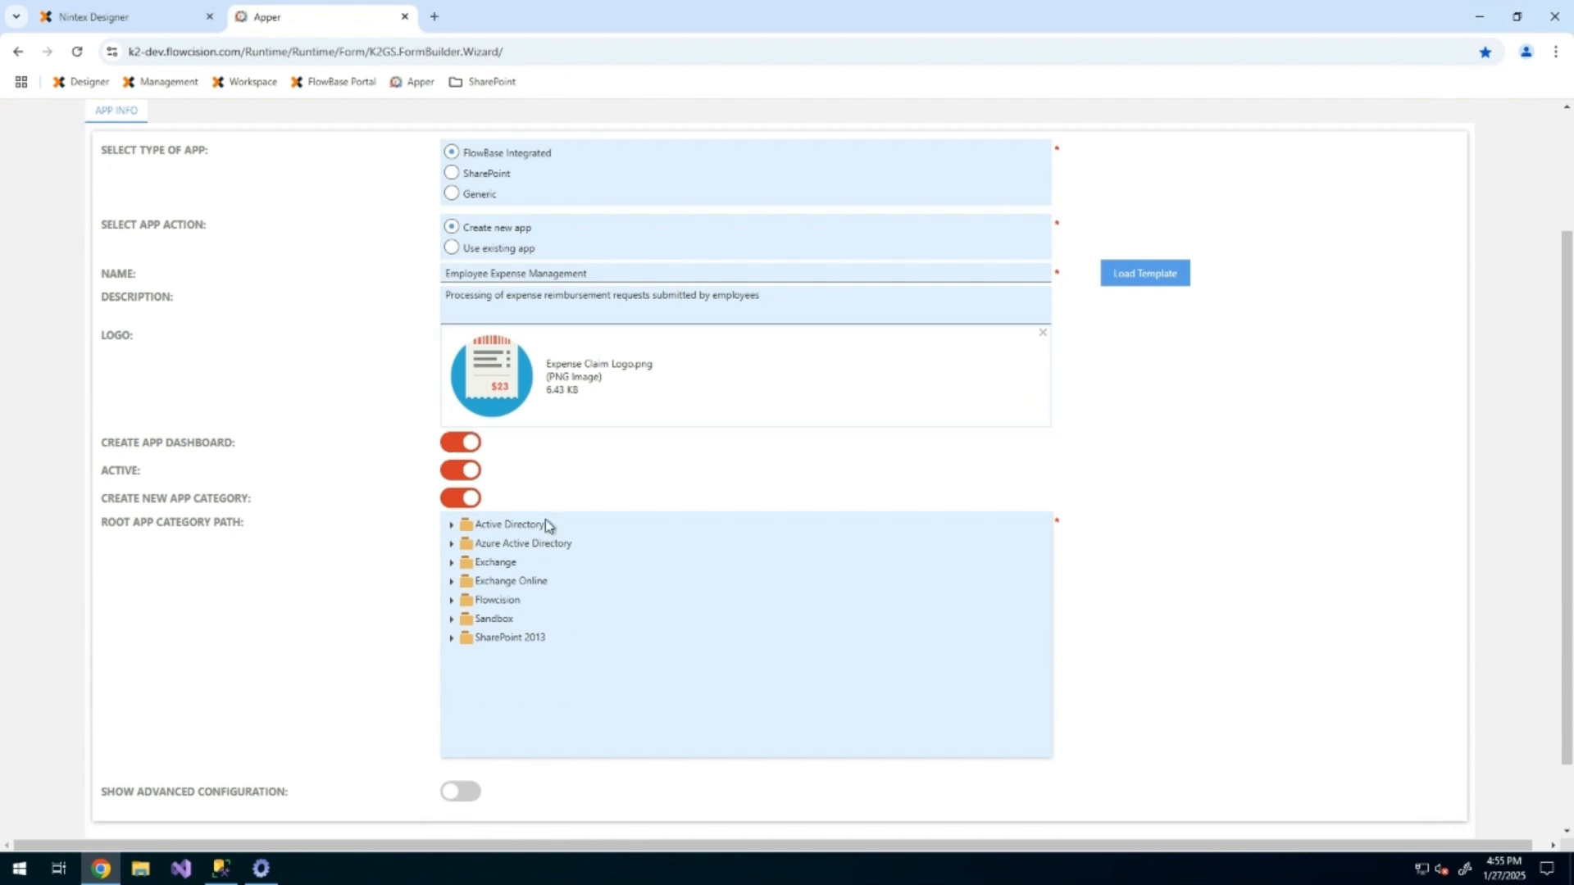
# - Set the app's root category path to Flowcision\Apper\Demo
pyautogui.click(452, 601)
pyautogui.click(512, 564)
pyautogui.scroll(-1, 468, 549)
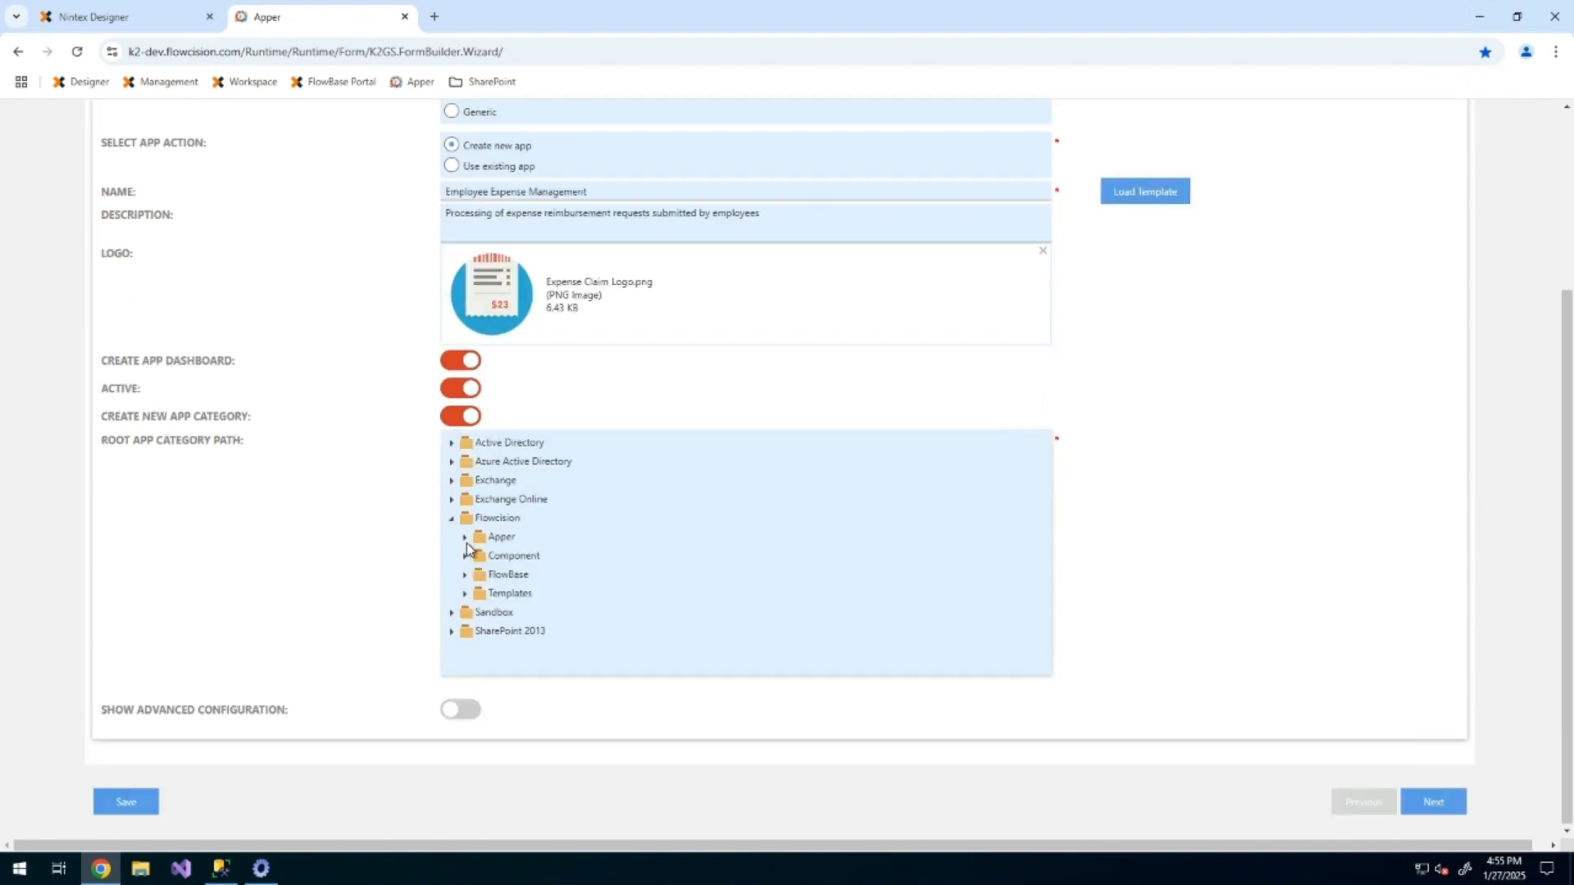
pyautogui.click(465, 537)
pyautogui.click(514, 555)
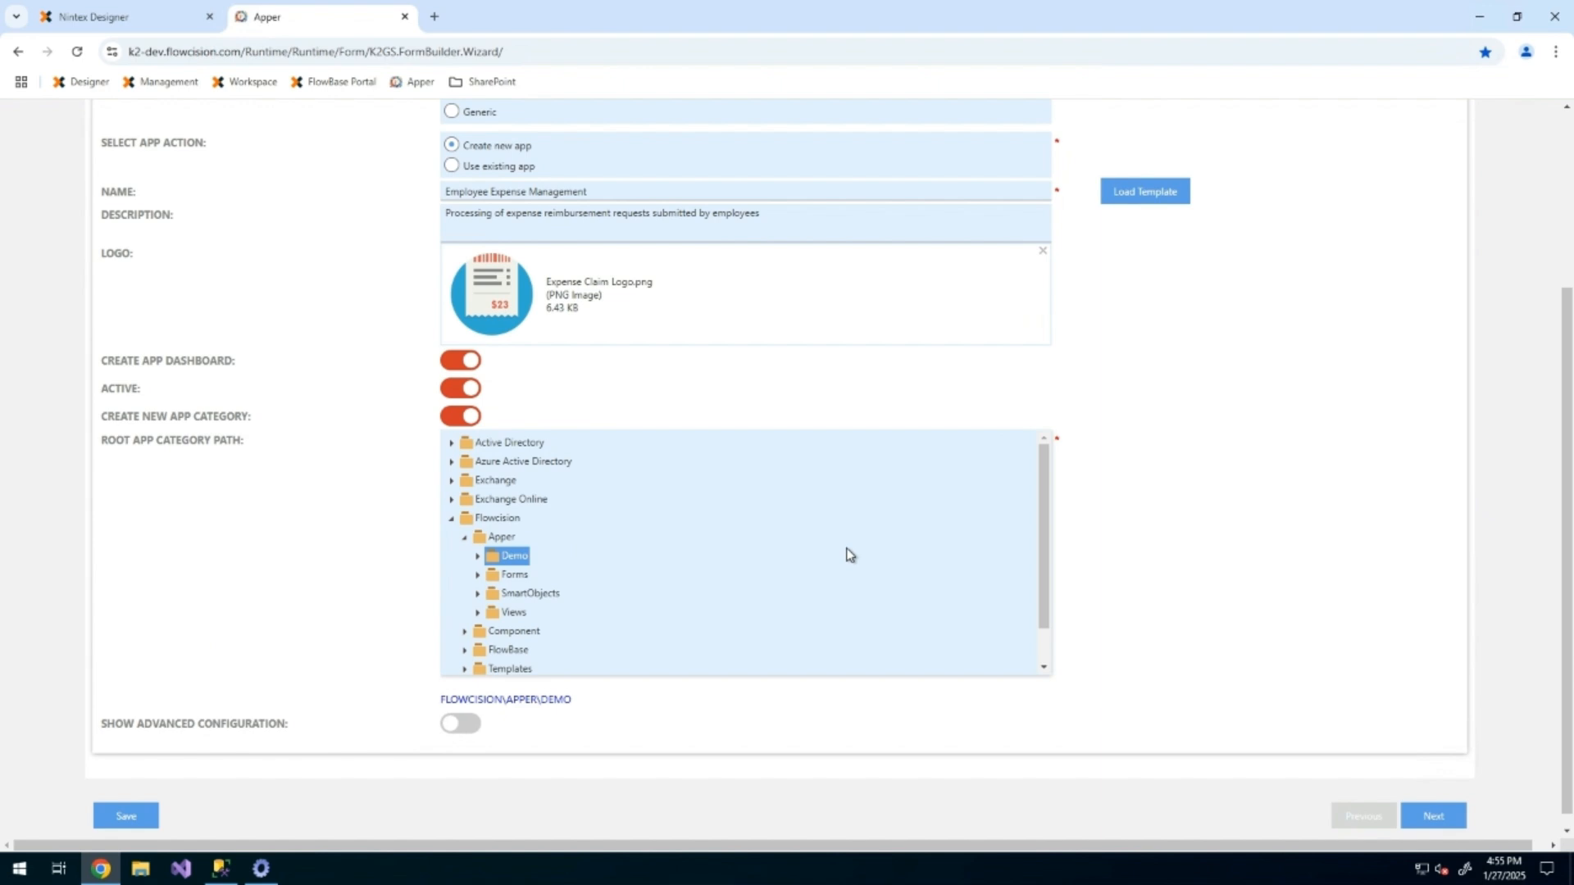
# - Check the contents of the Flowcision > Apper > Demo category in Nintex Designer, and return to Apper
pyautogui.click(141, 25)
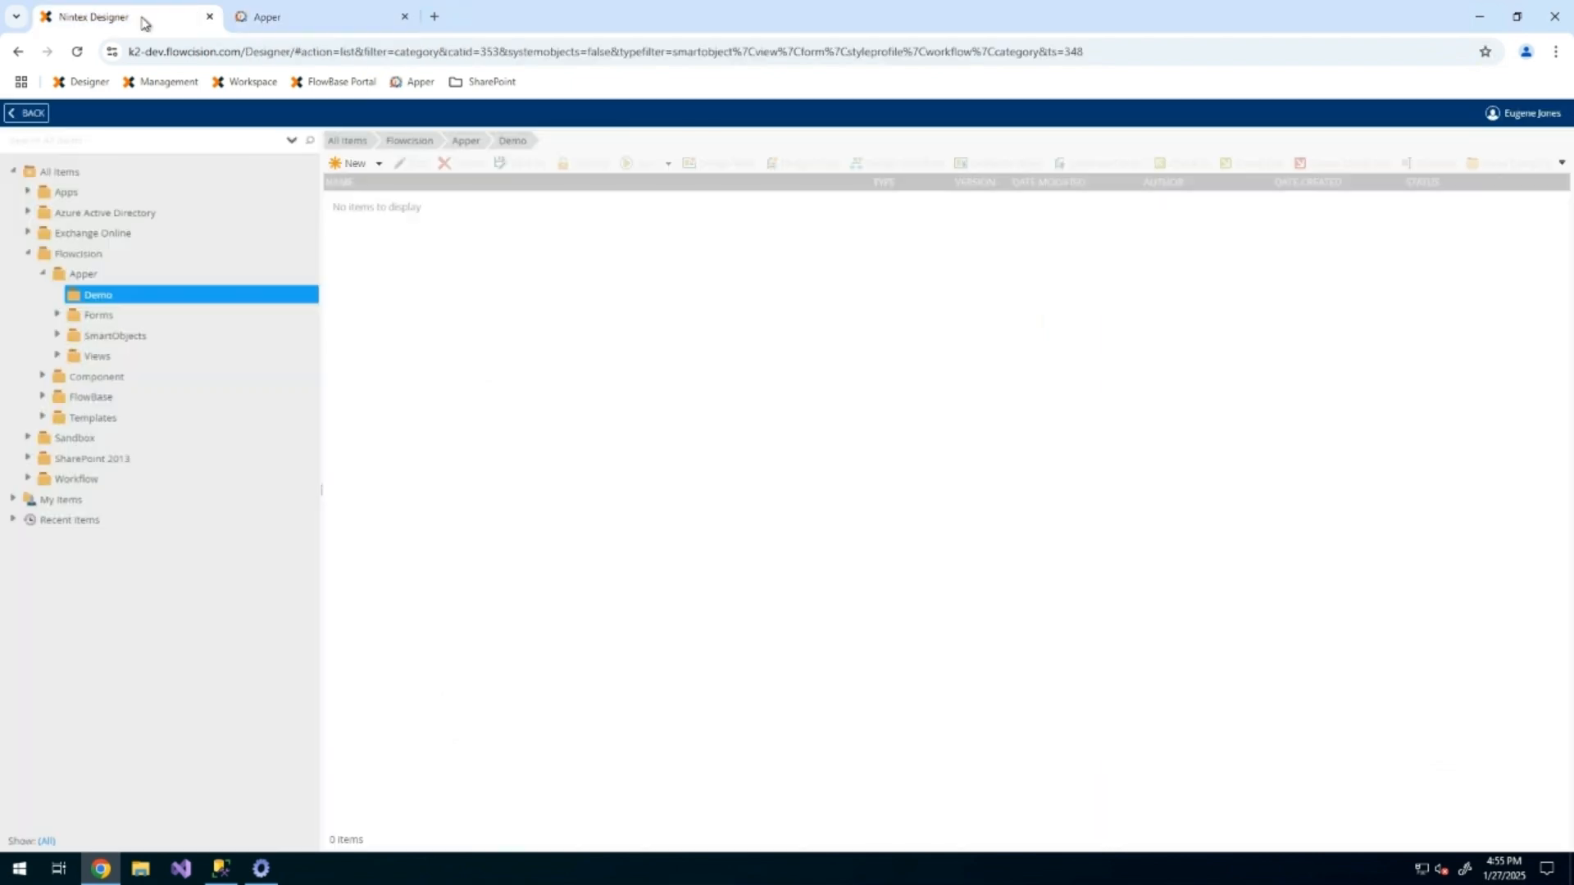
pyautogui.click(141, 294)
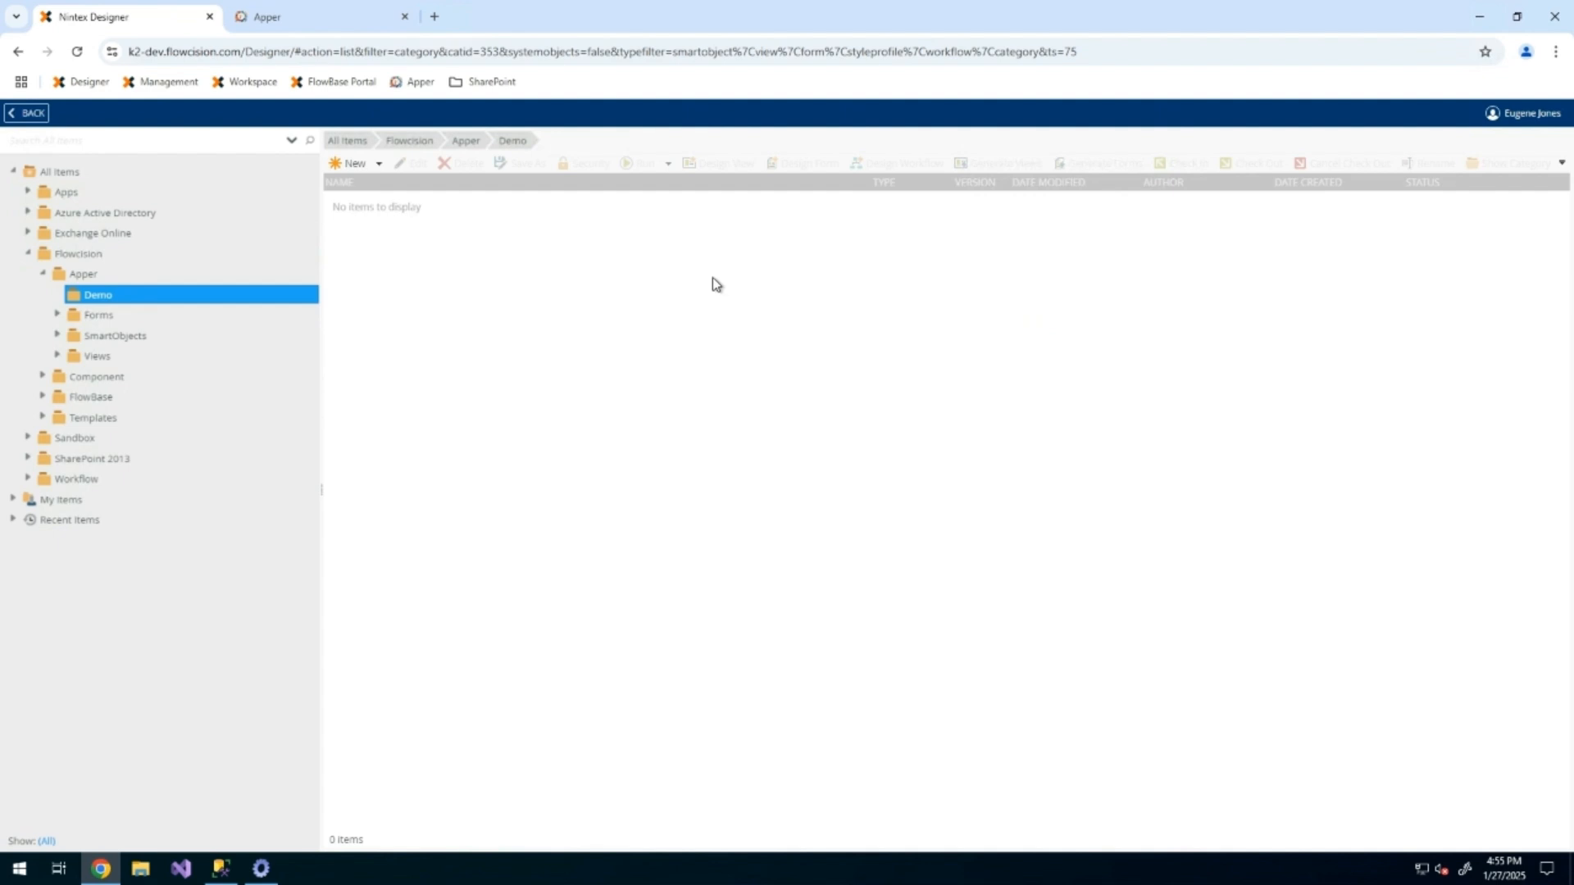
pyautogui.click(303, 18)
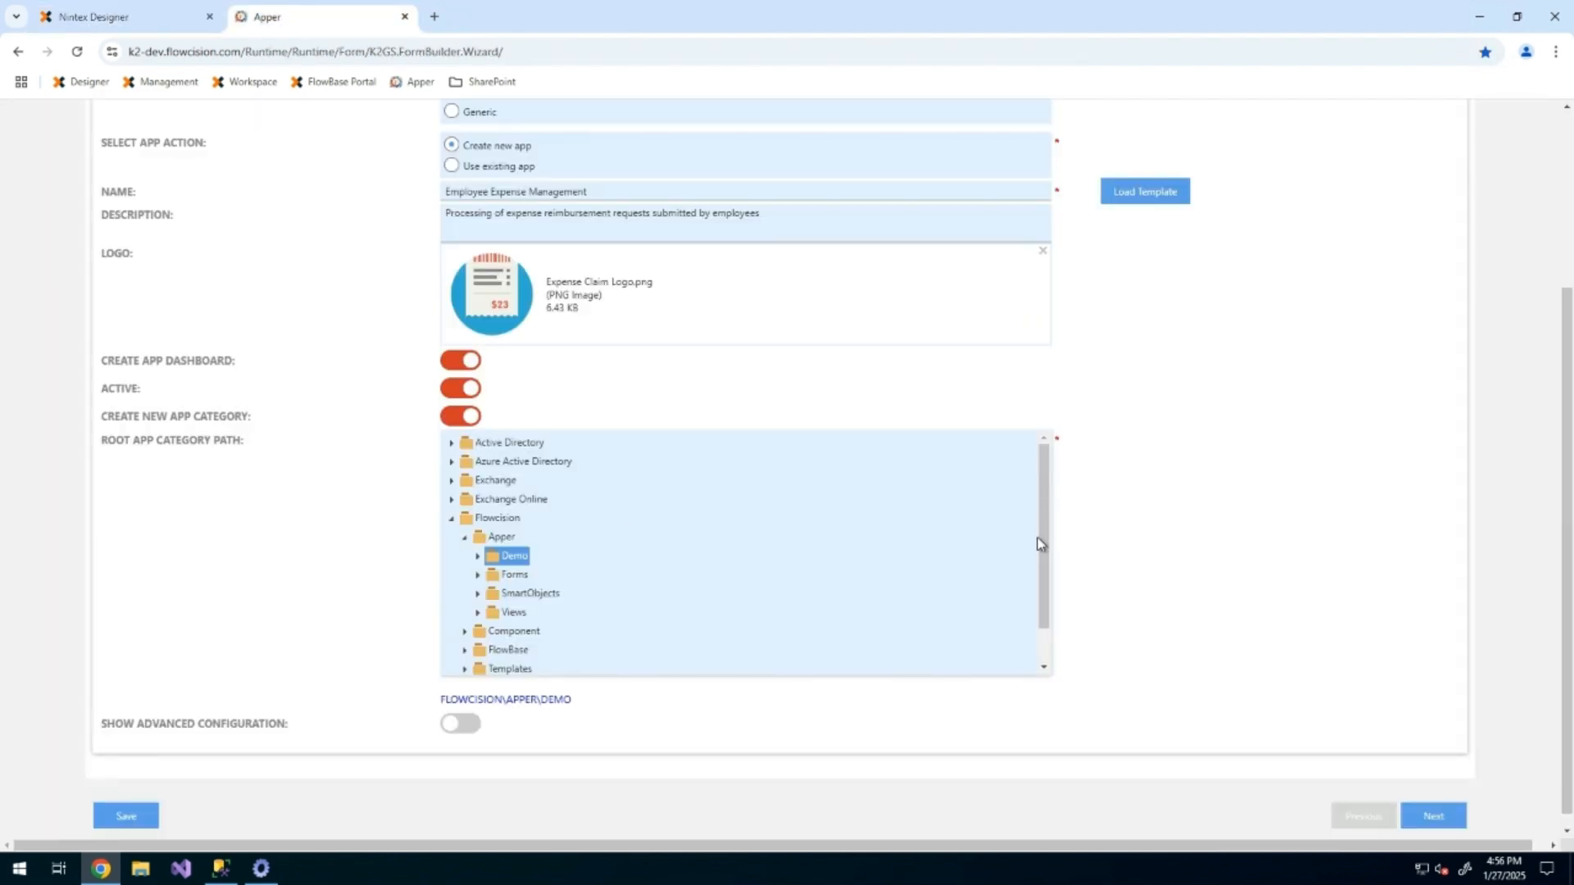
# - Advance to the form info and choose the Submit and Workflow Task Form template
pyautogui.click(1432, 818)
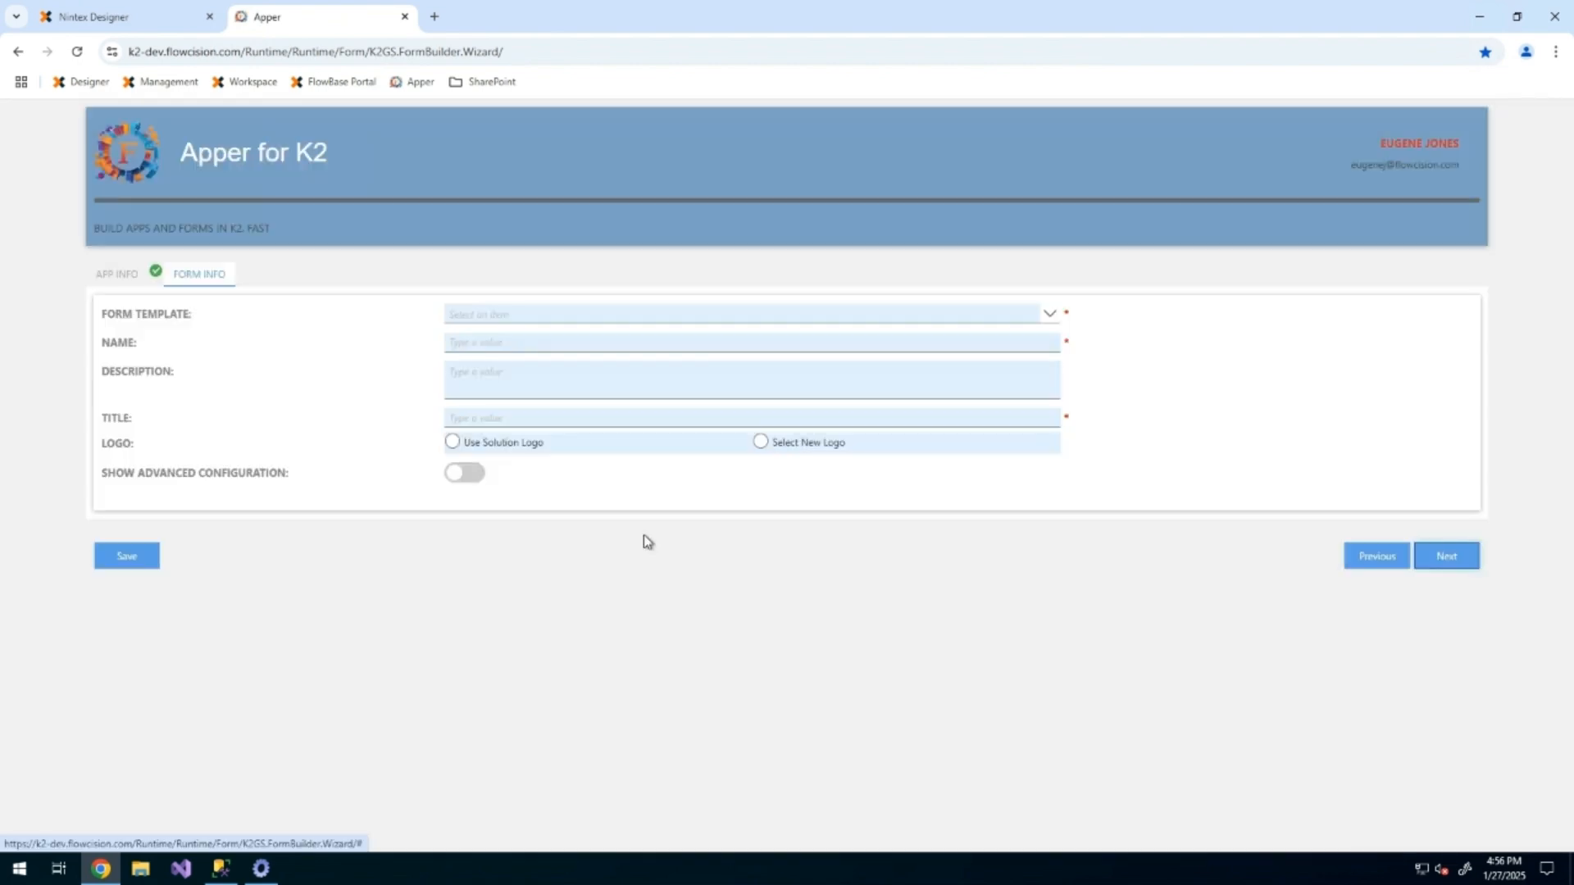
pyautogui.click(869, 318)
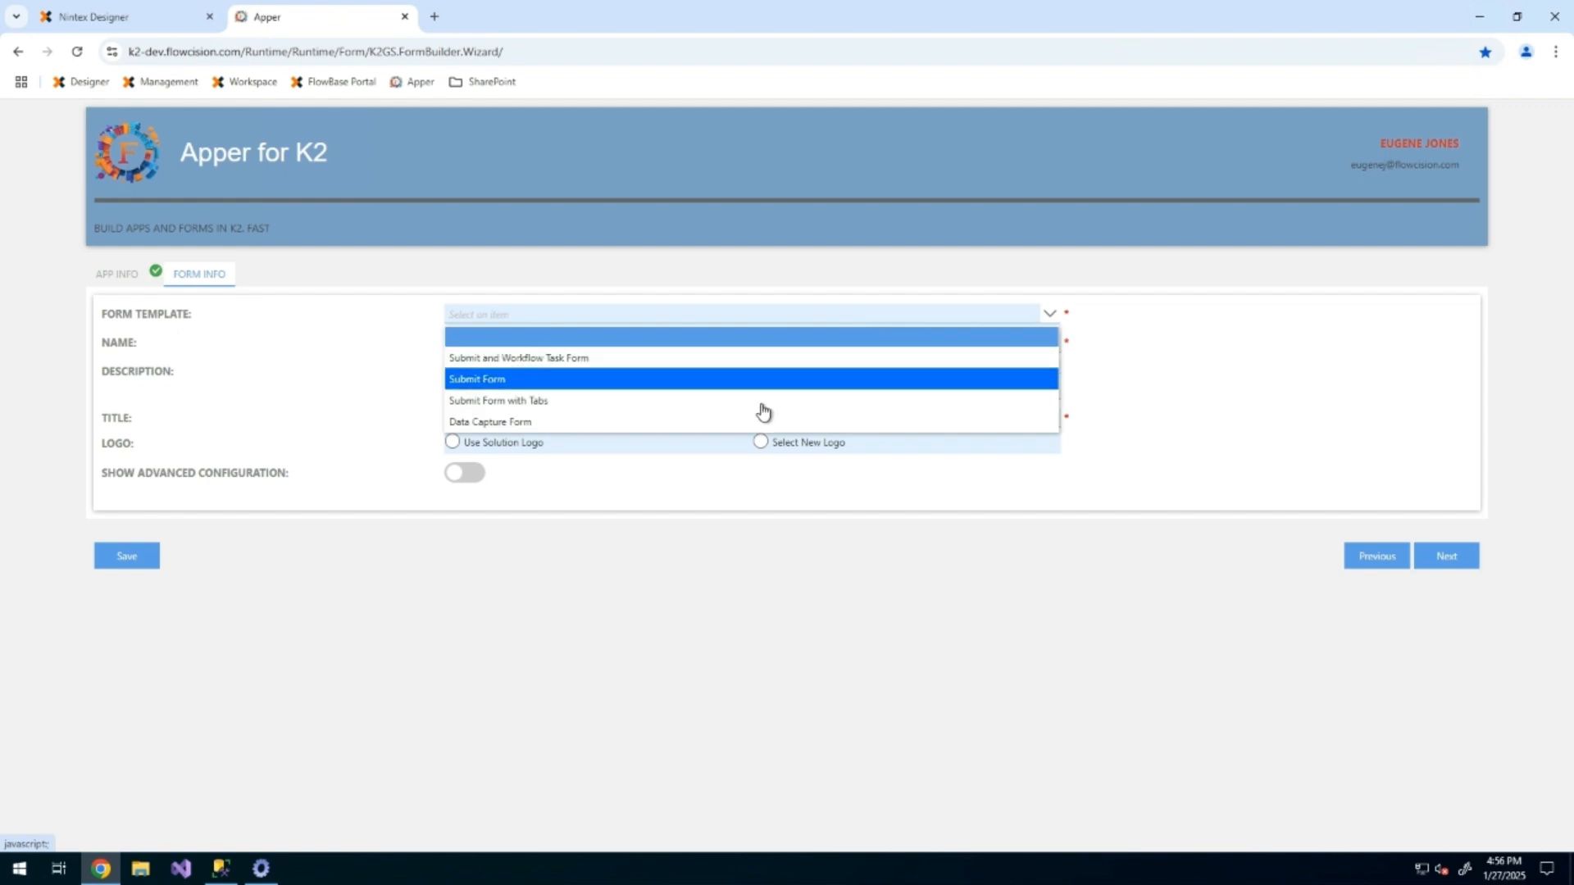
pyautogui.click(723, 360)
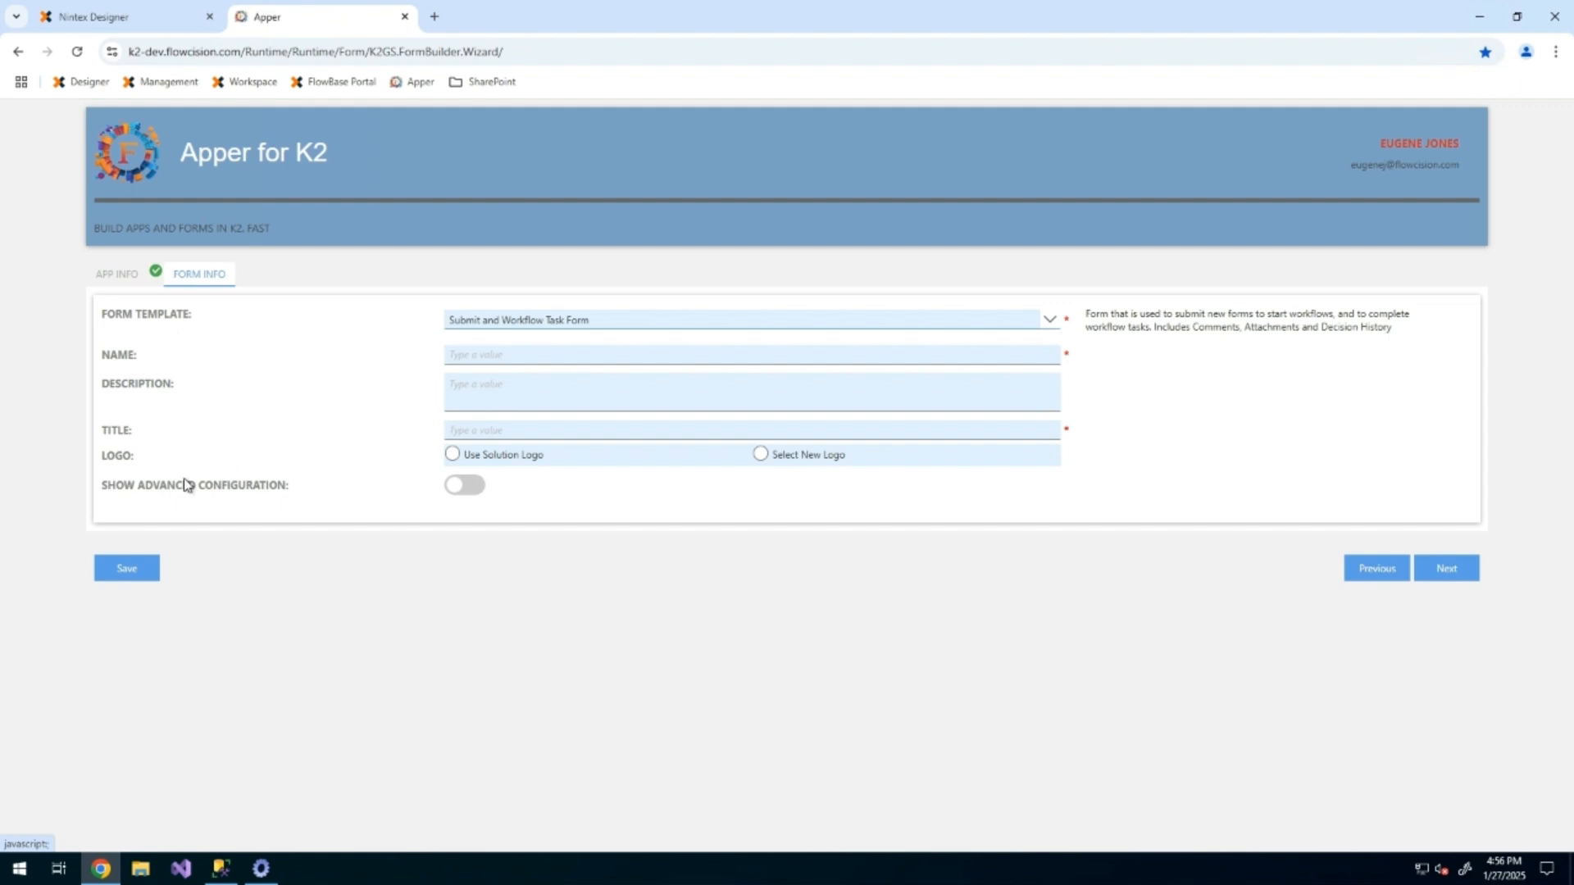
# - Name the form Expense Reimbursement Request and describe it as "Submit requests for reimbursement for work-related expenses"
pyautogui.click(633, 361)
pyautogui.write('Expense Reimbursement Request')
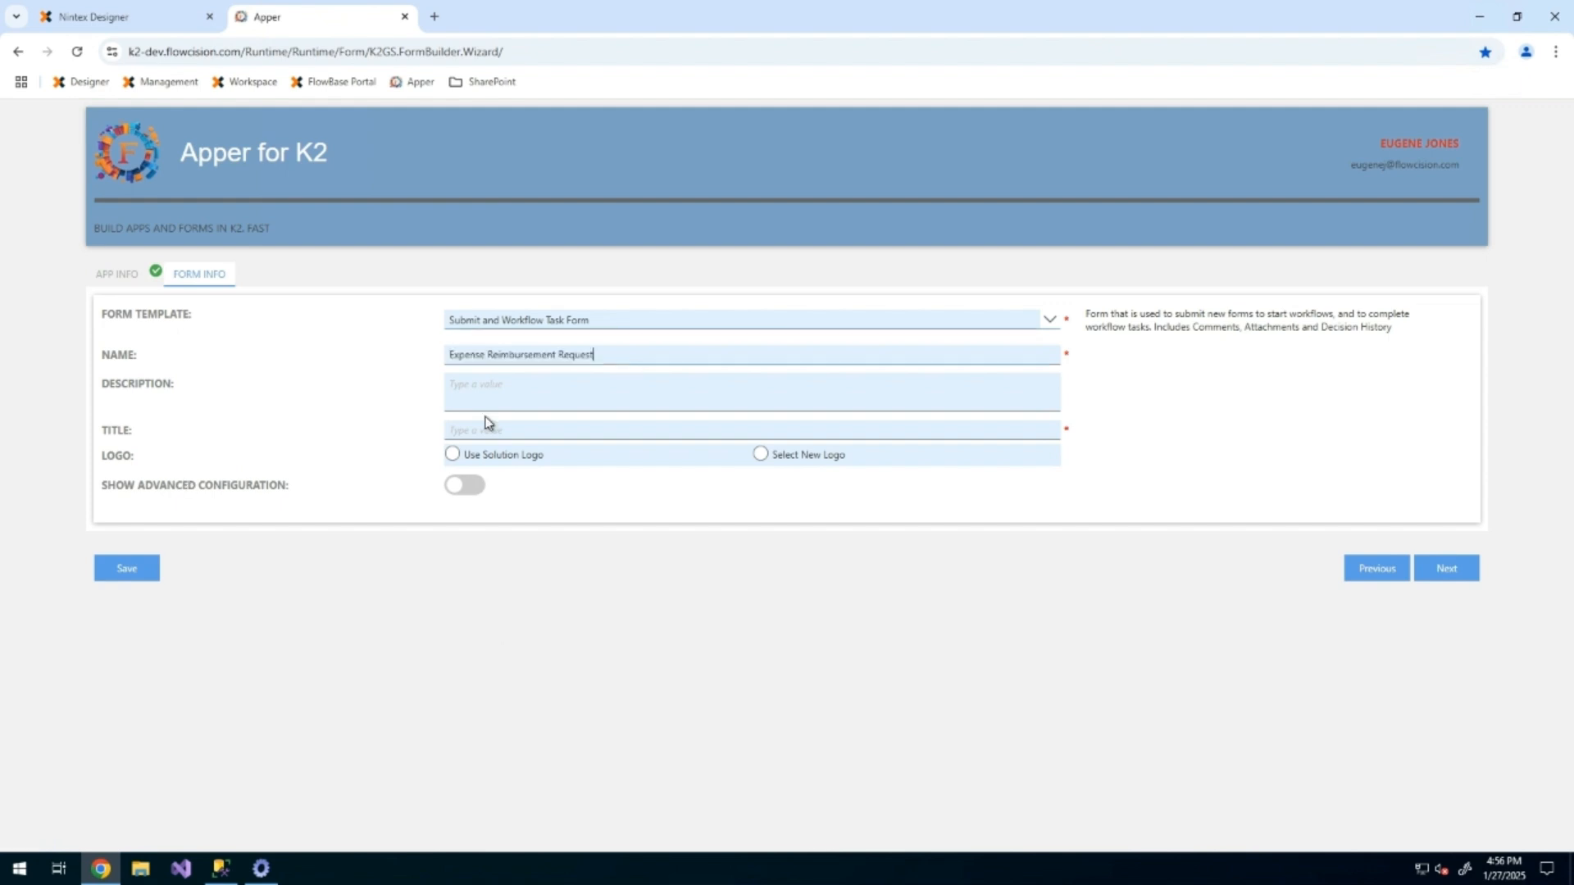
pyautogui.click(379, 414)
pyautogui.click(535, 397)
pyautogui.write('Submit requests for reimbursement for work-related expenses')
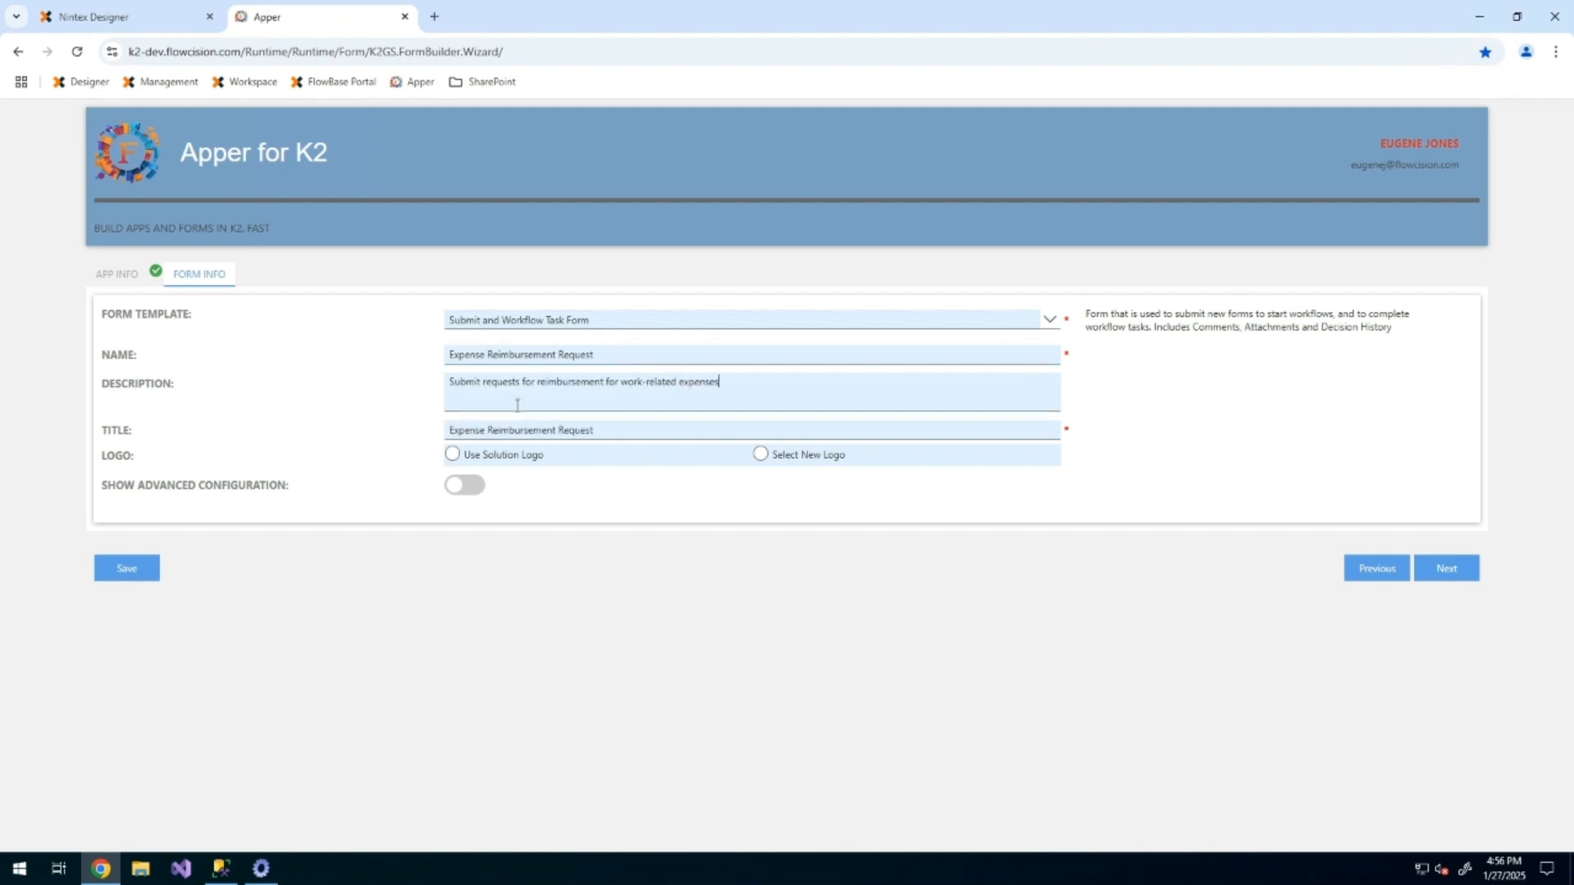
# - Use the solution logo, define the form stages "Draft; Manager Approval; Completed" in the advanced configuration, and proceed to the views
pyautogui.click(463, 460)
pyautogui.click(482, 493)
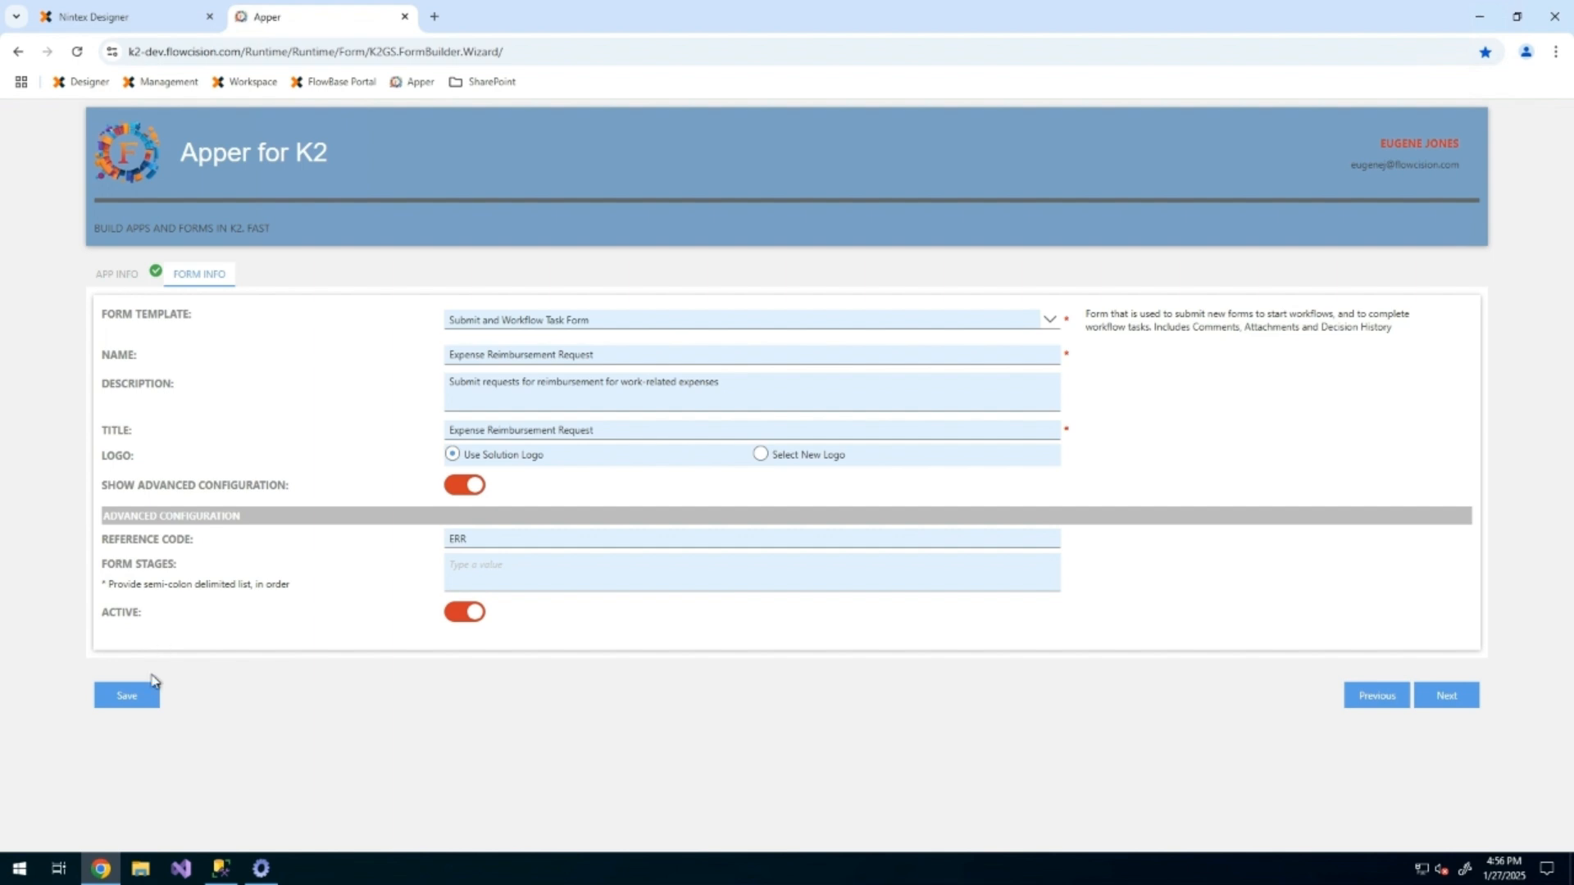
pyautogui.click(616, 589)
pyautogui.write('Draft; Manager Approval; Completed')
pyautogui.click(1438, 696)
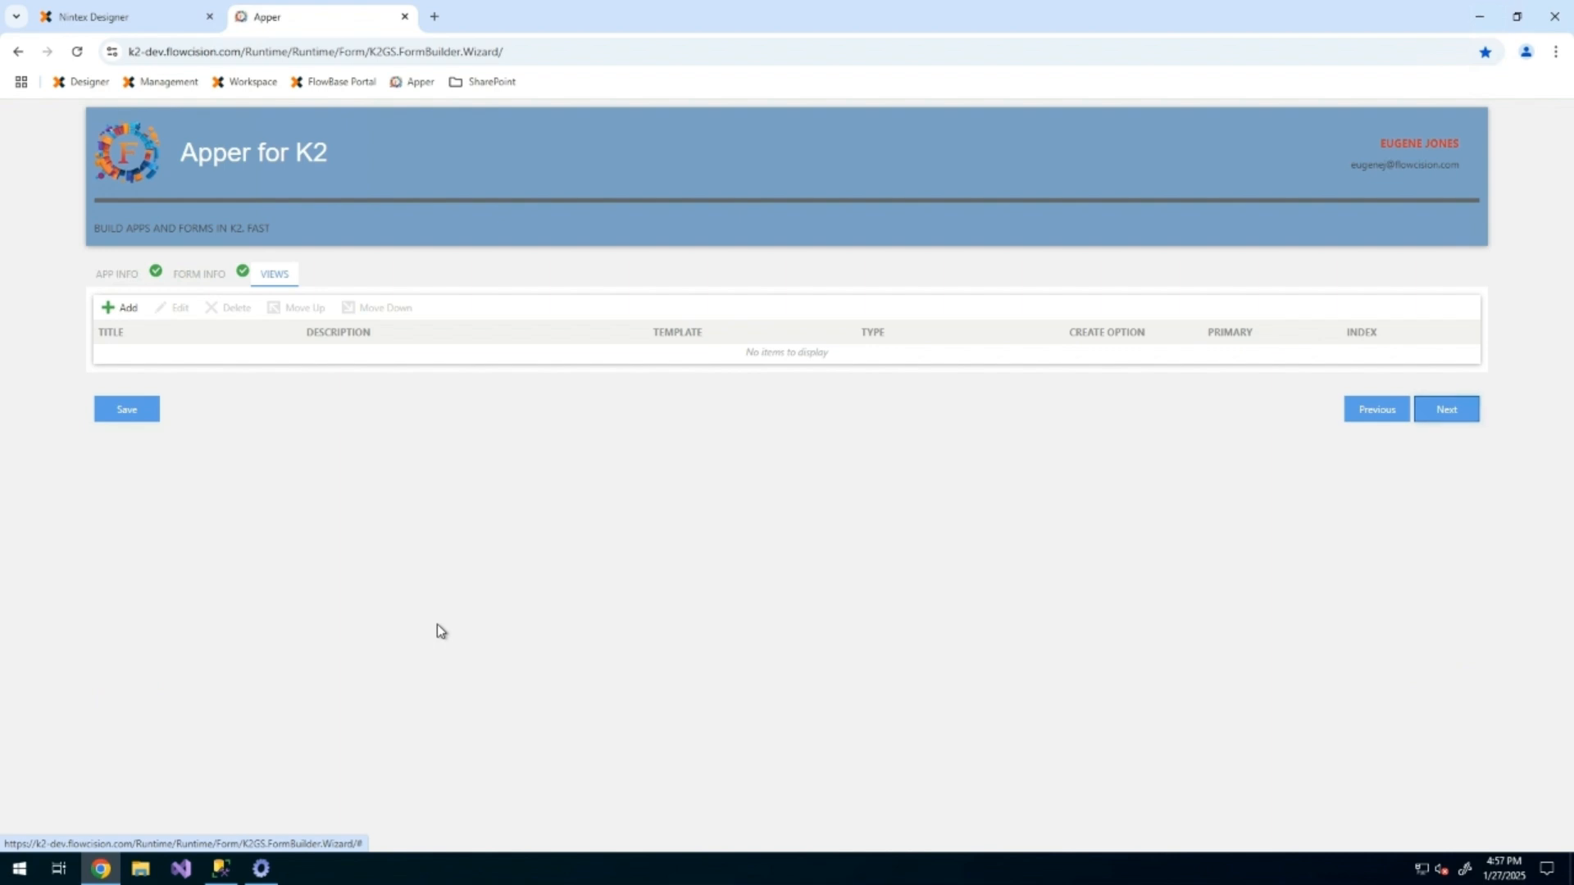
# - Add a view that creates a new View and SmartObject, using the Item View - 4 Column template
pyautogui.click(131, 312)
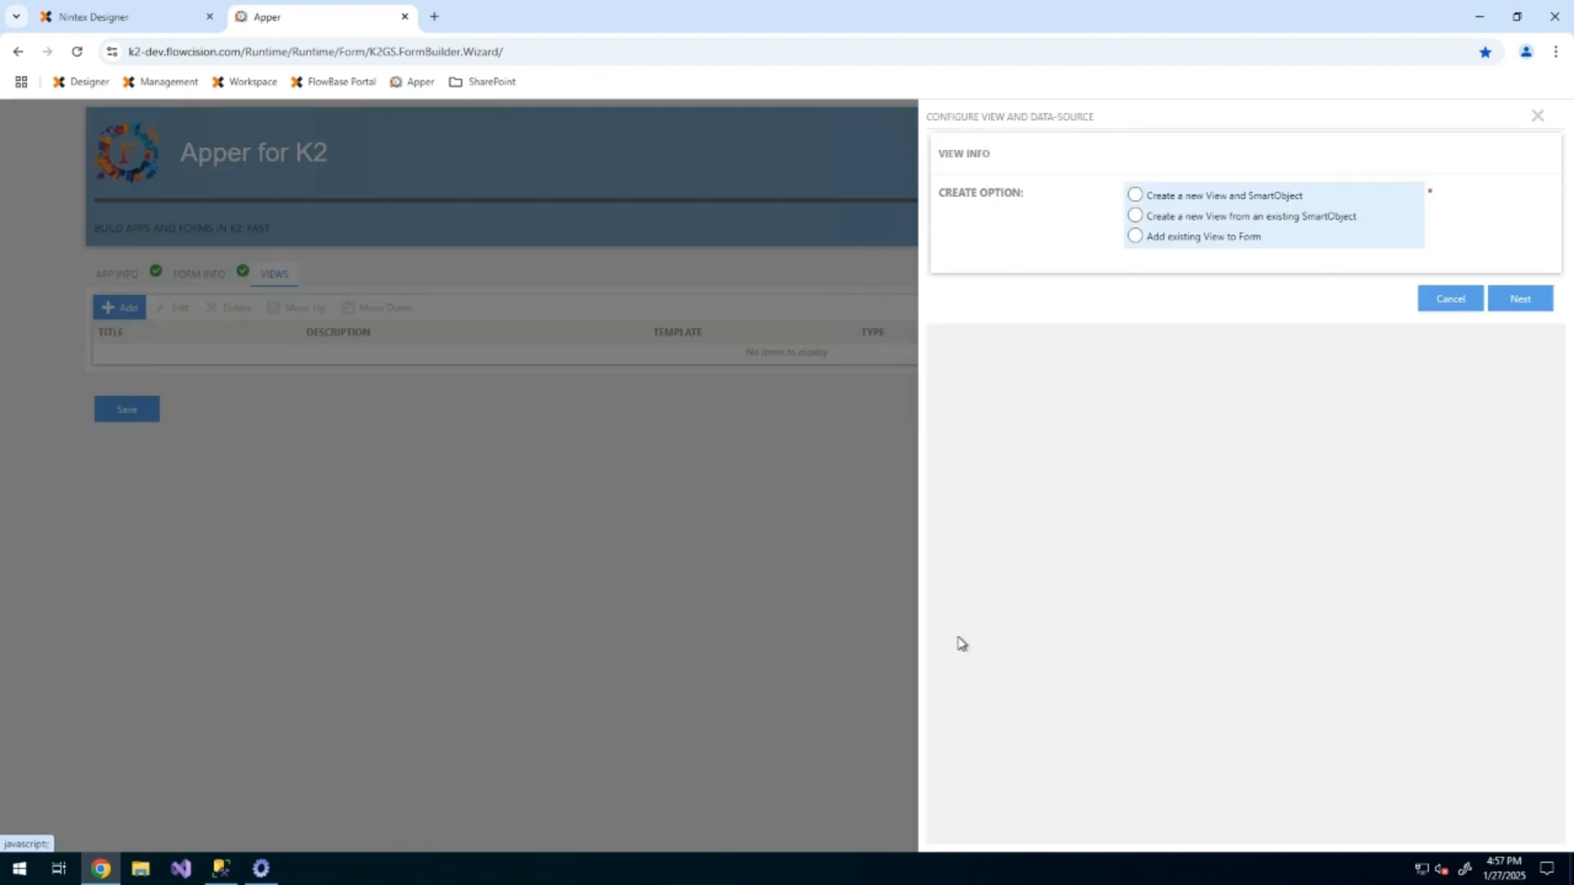
pyautogui.click(1203, 200)
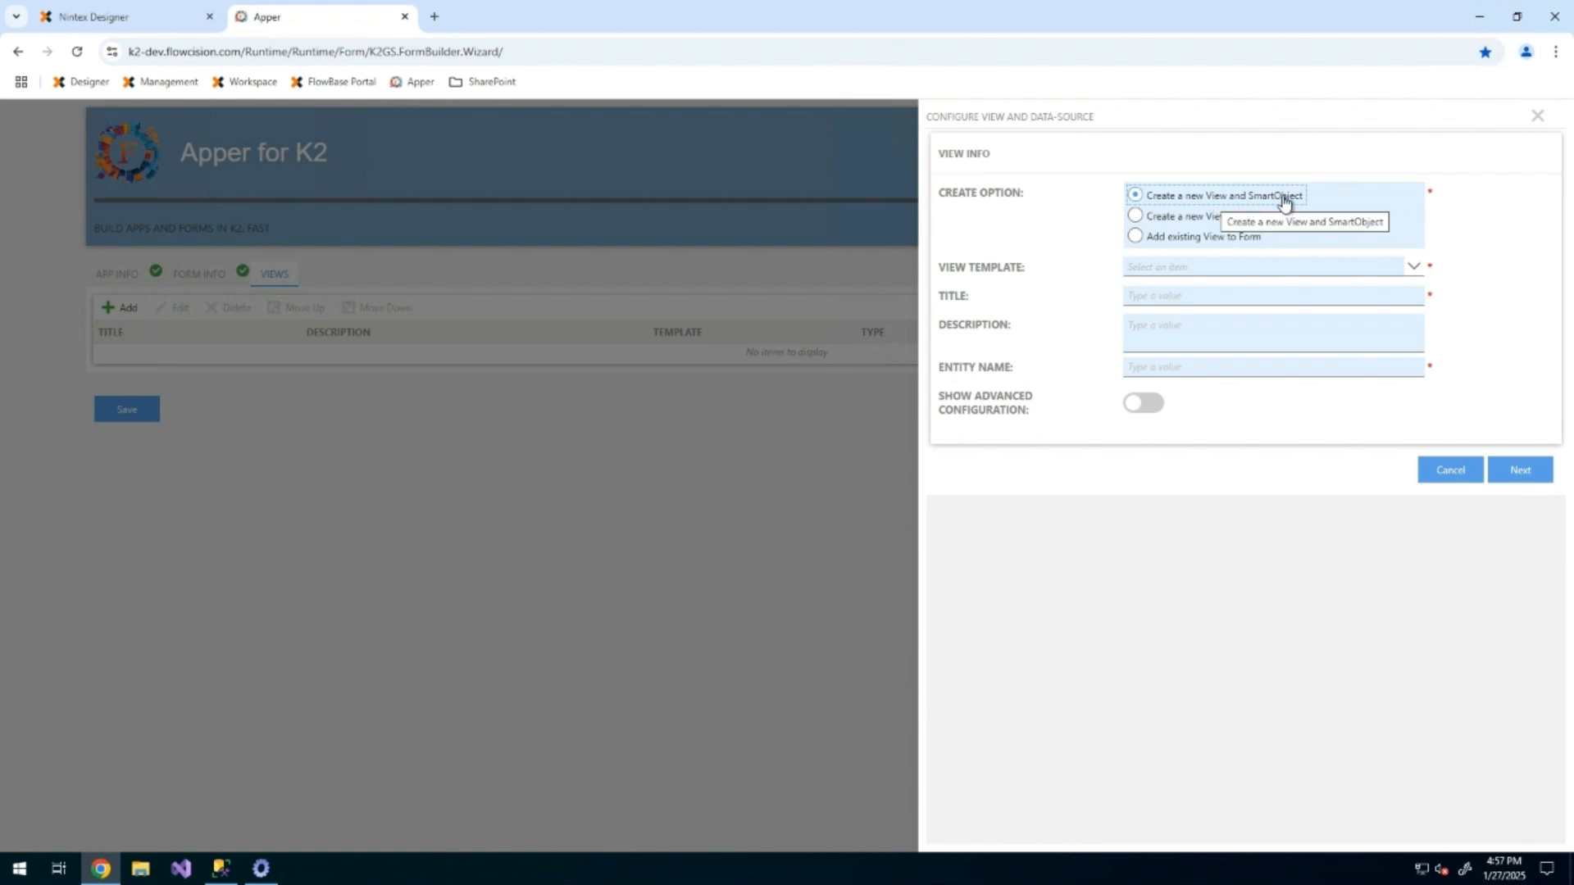
pyautogui.click(1229, 269)
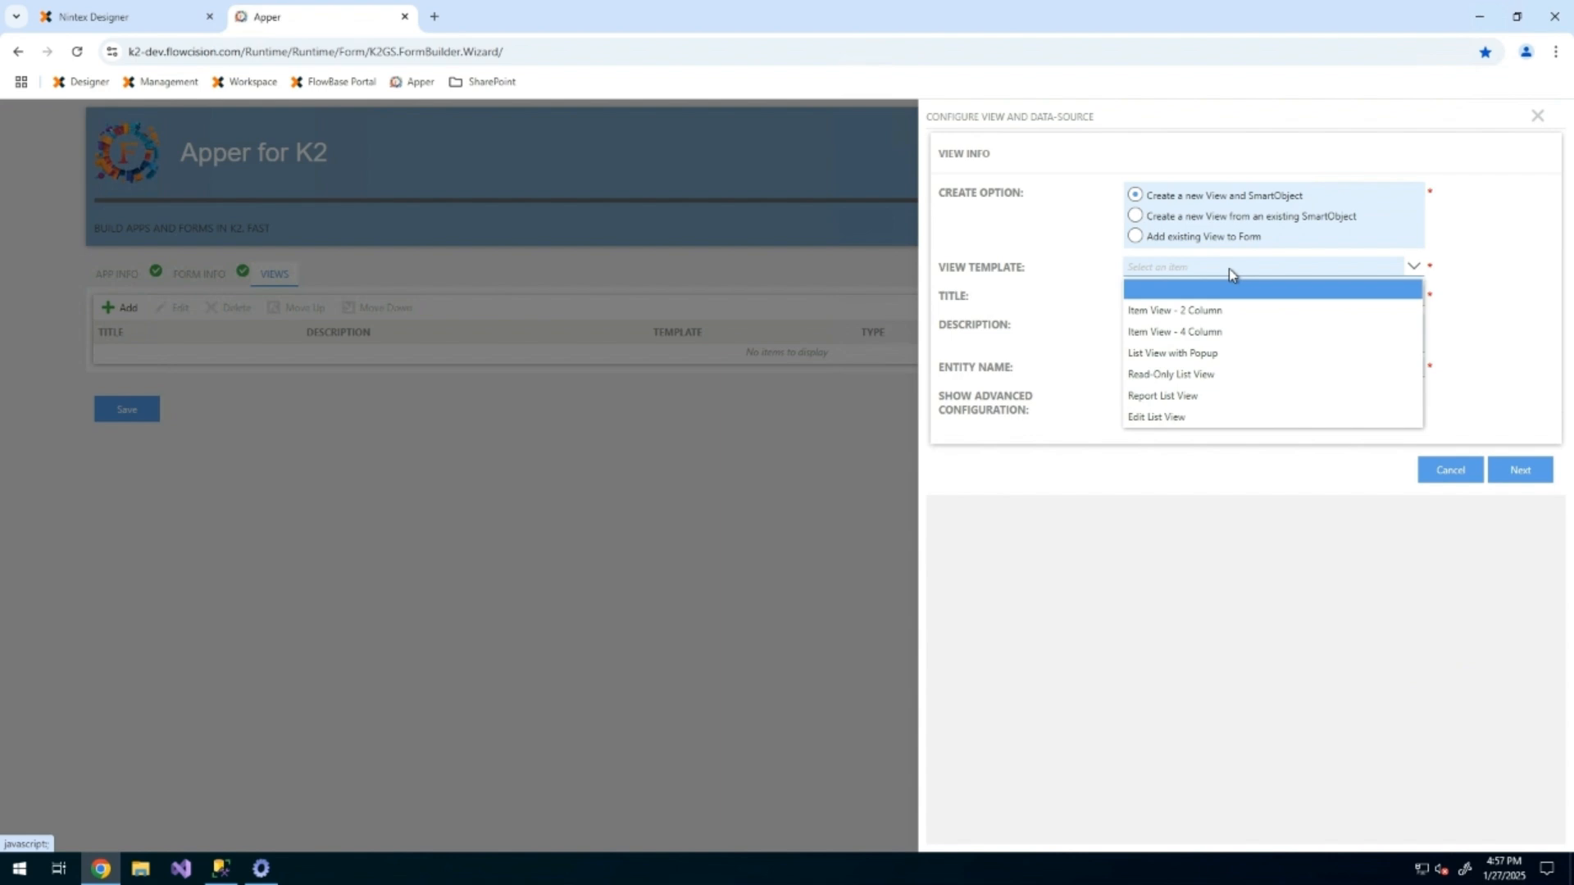
pyautogui.click(1219, 341)
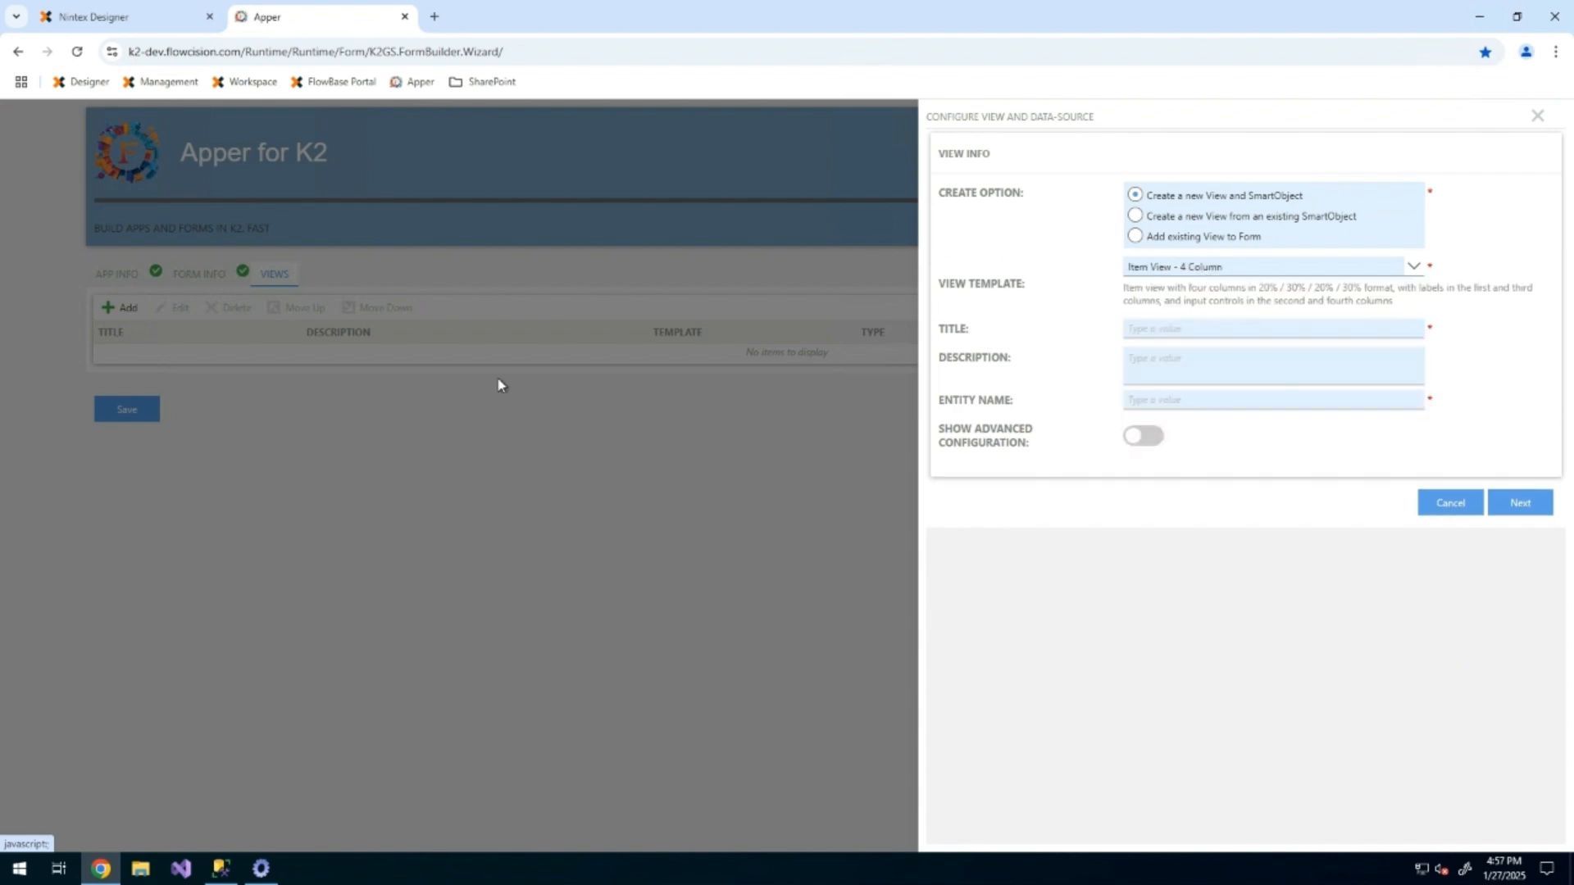
# - Title the view Claim Info and describe it as "Information about the expenses for whom reimbursement are being requested"
pyautogui.click(1230, 328)
pyautogui.click(1221, 363)
pyautogui.click(1178, 361)
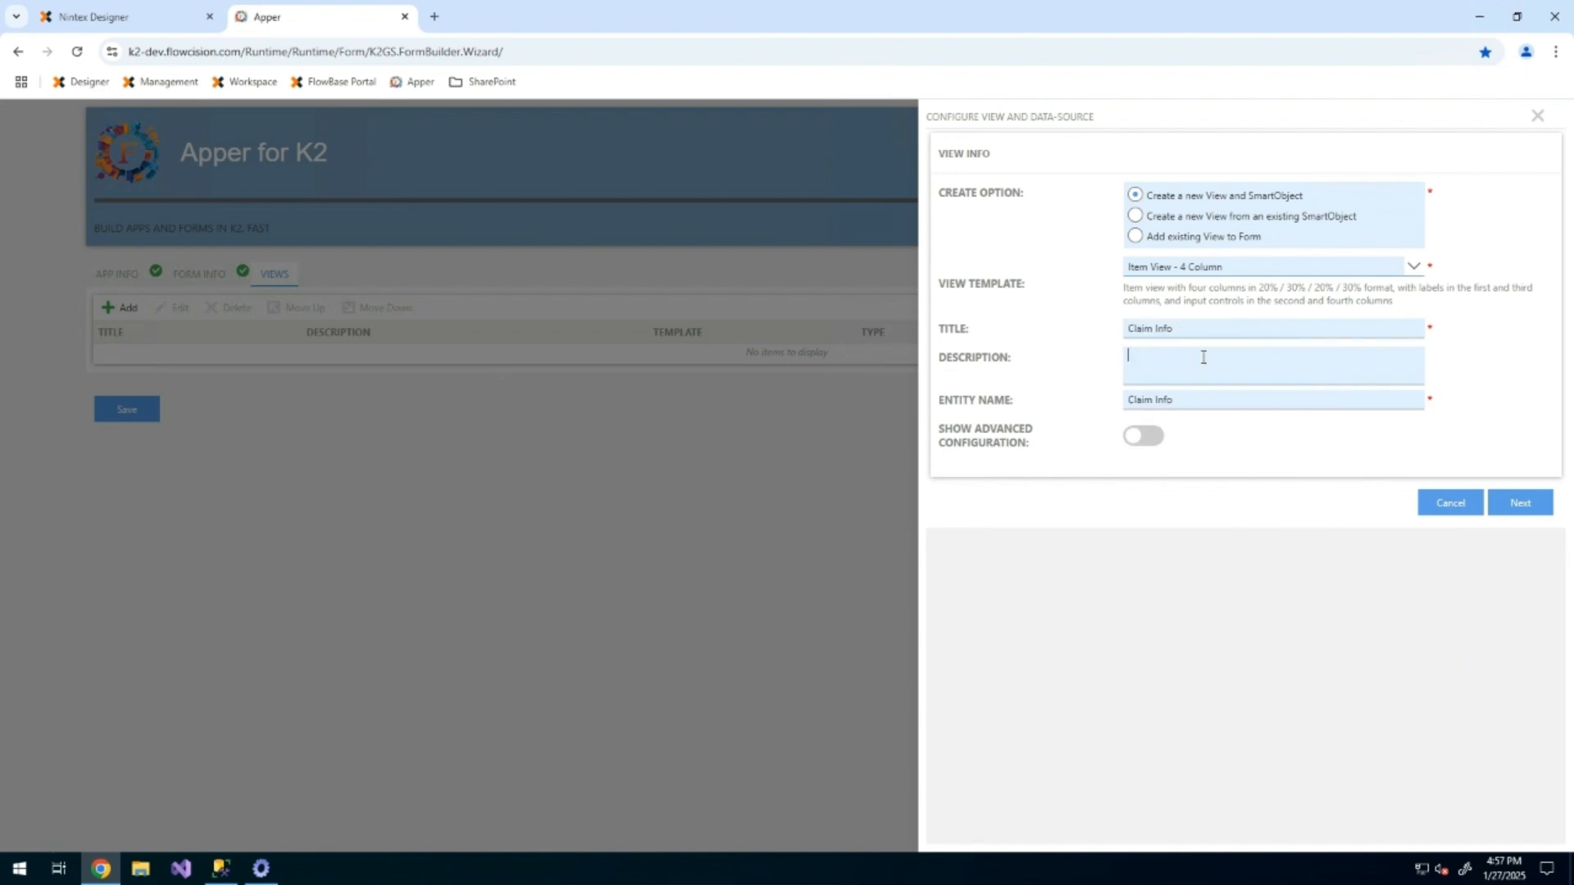
pyautogui.write('Information about the expenses for whom reimbursement are being requested')
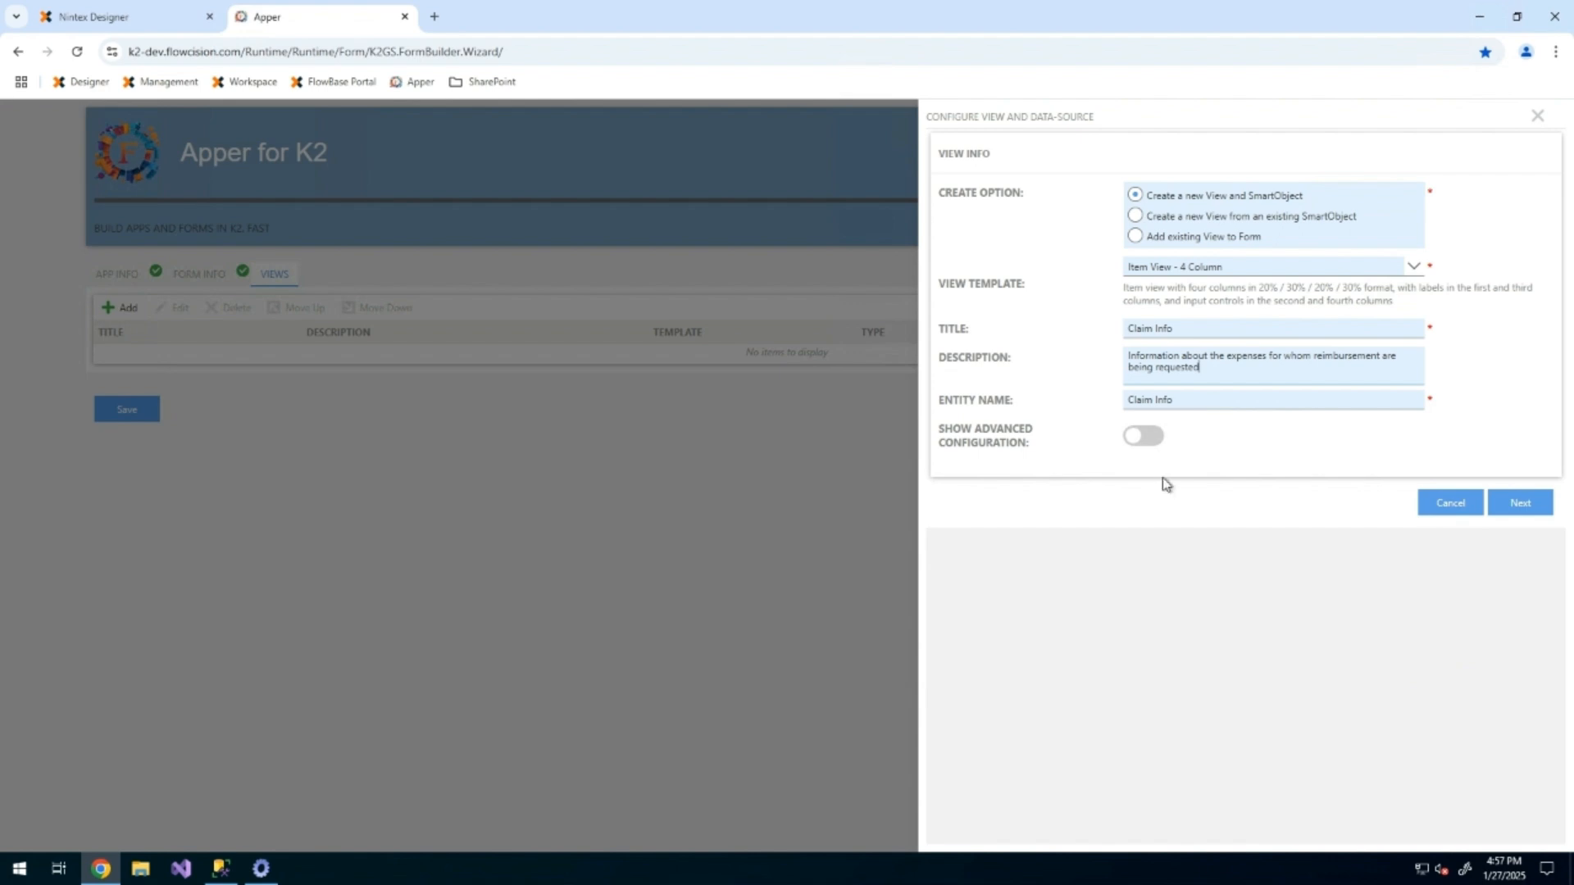
# - Make Claim Info the primary view in its advanced configuration and include the Title, Priority and Due Date framework fields
pyautogui.click(1148, 438)
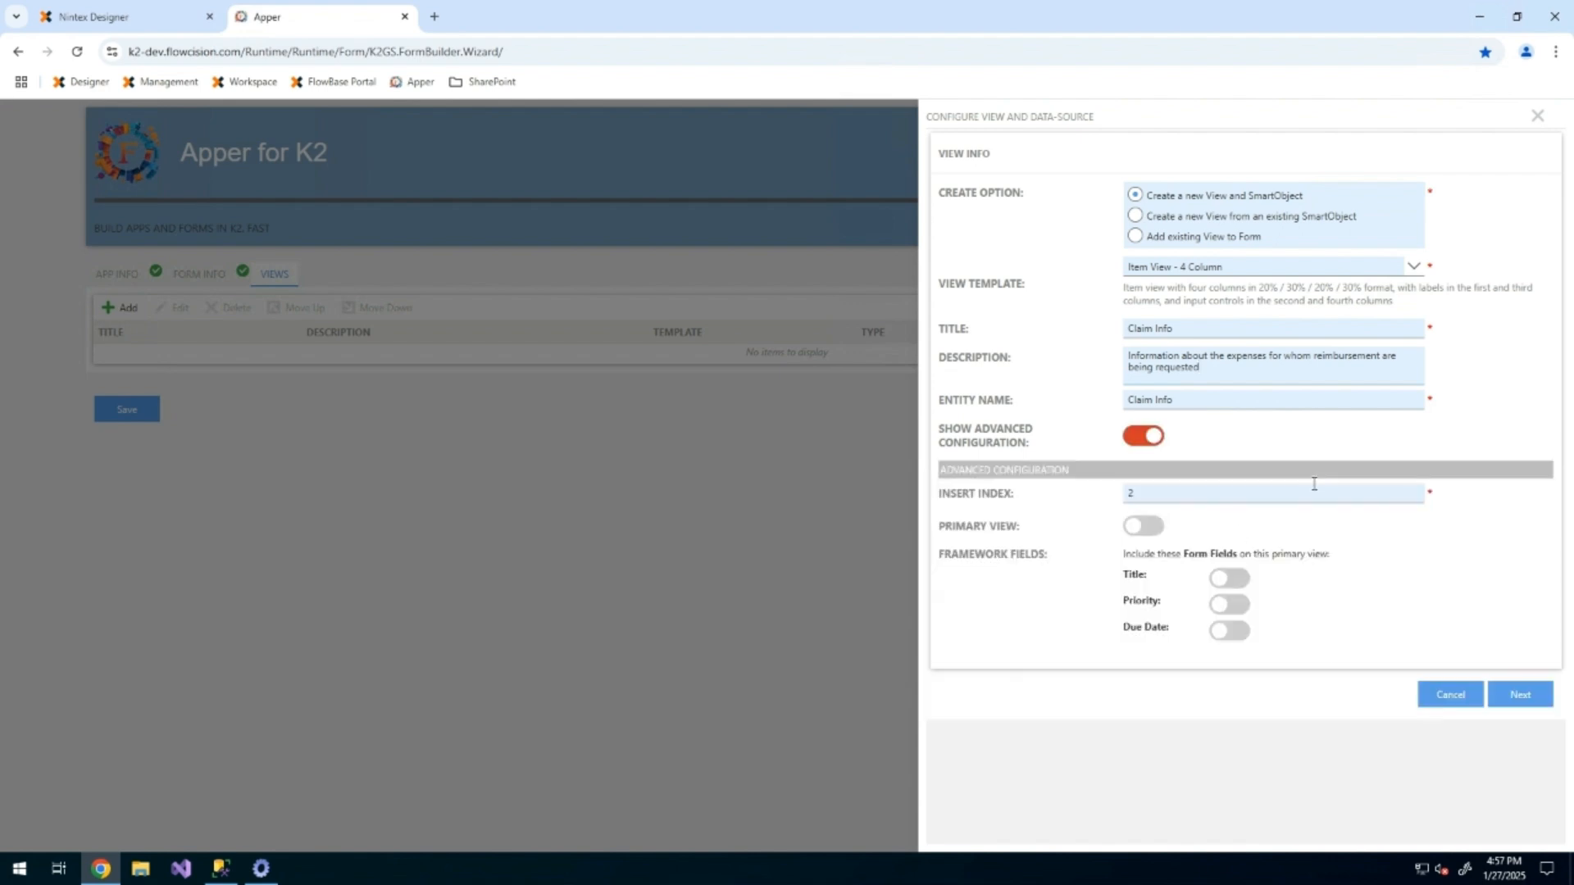
pyautogui.click(1169, 537)
pyautogui.click(1234, 579)
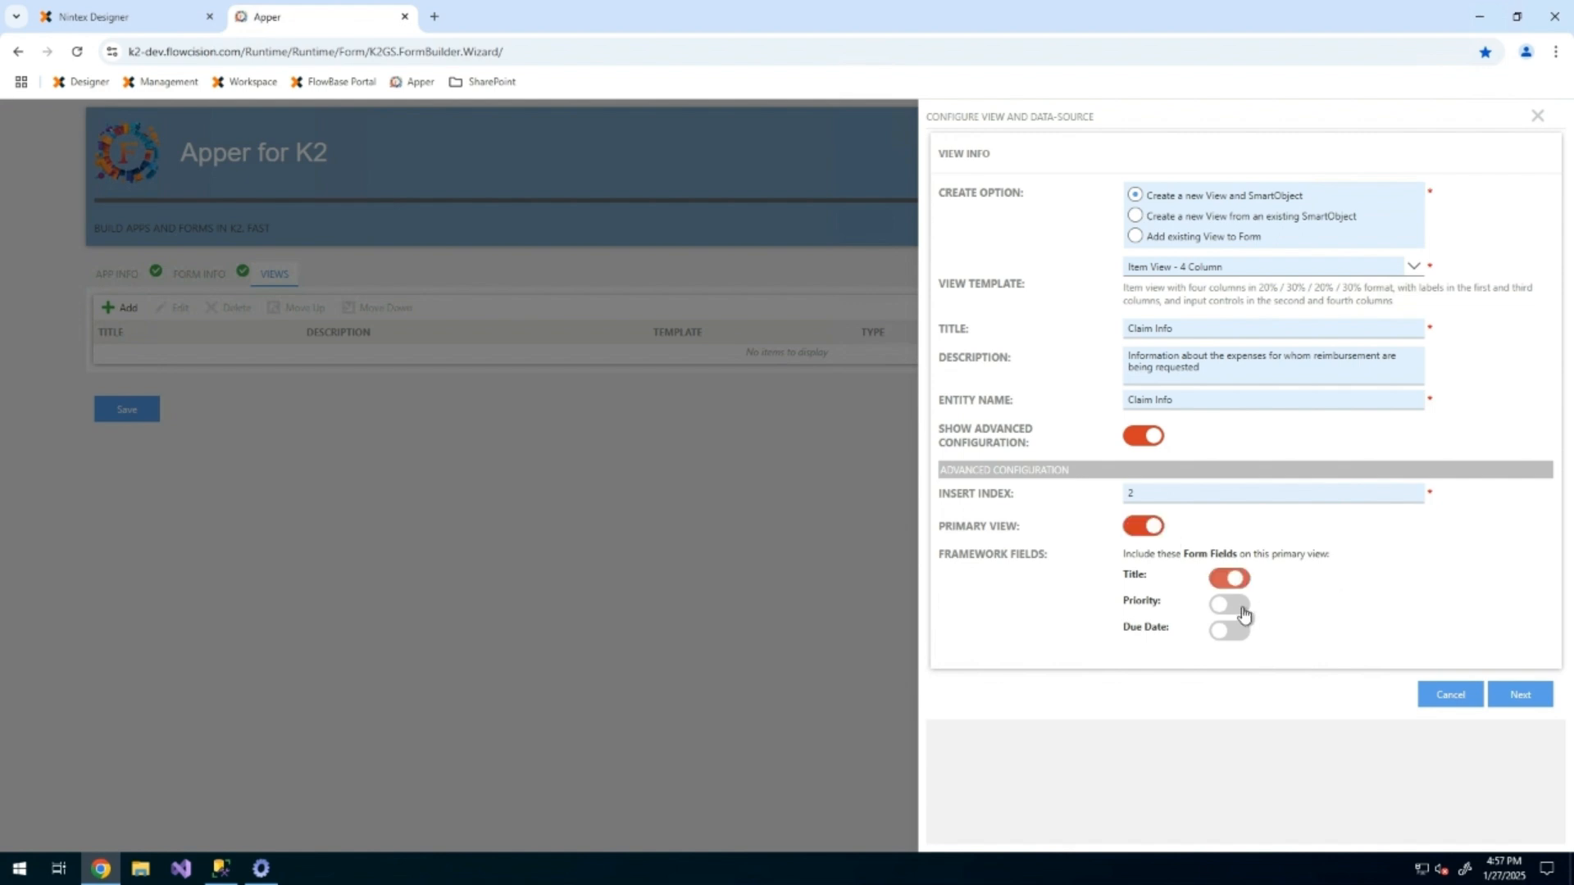
pyautogui.click(1243, 610)
pyautogui.click(1242, 640)
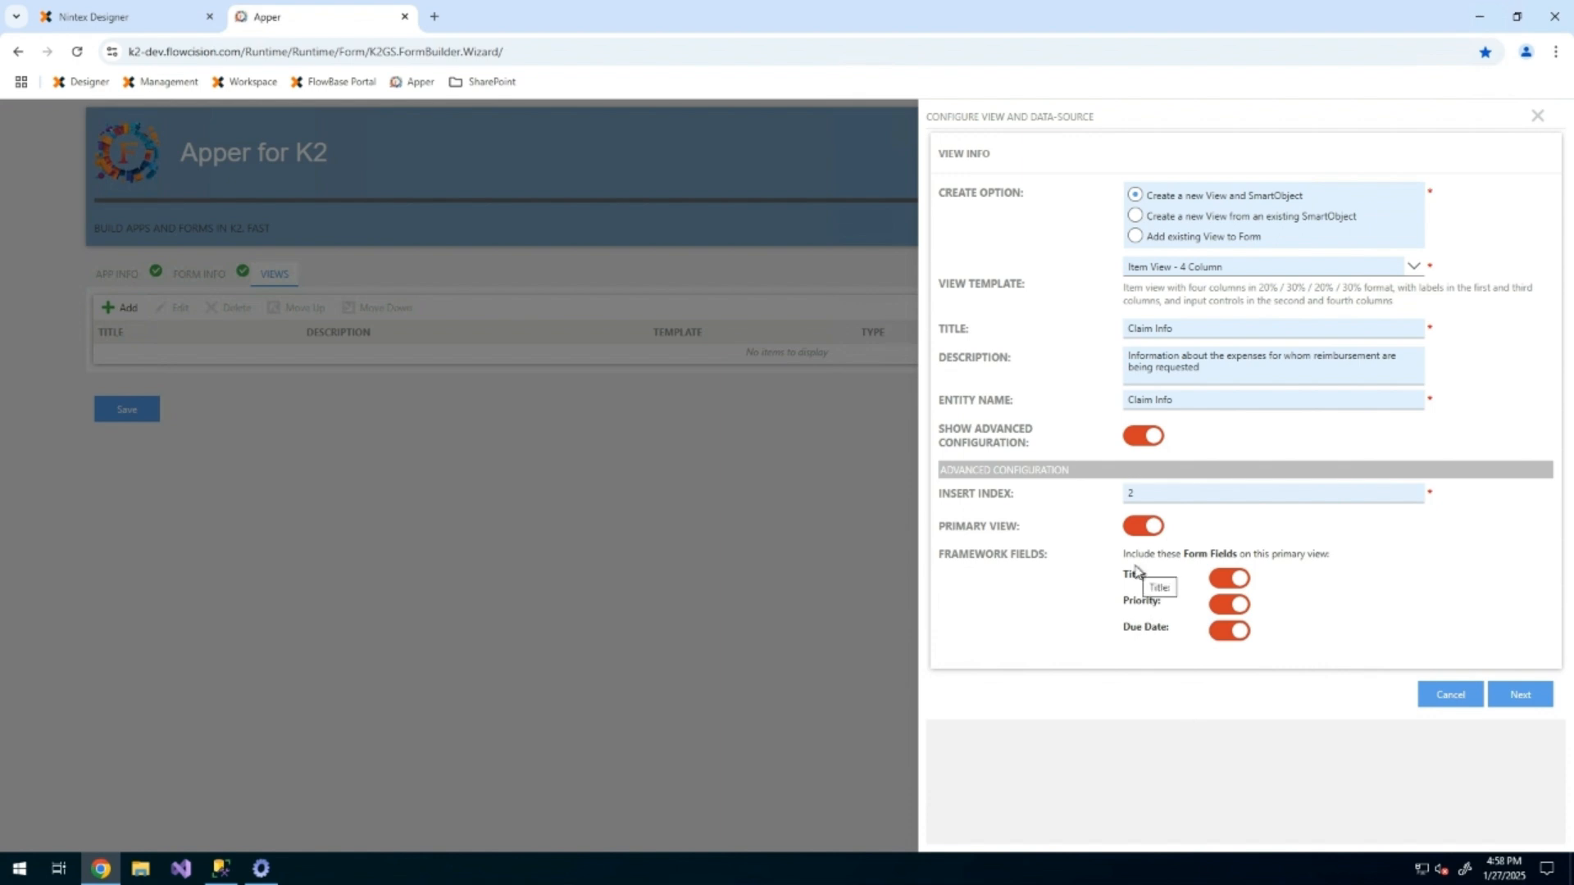
# - Set the Claim Info data source to SQL Server / Azure SQL and submit the view
pyautogui.click(1529, 695)
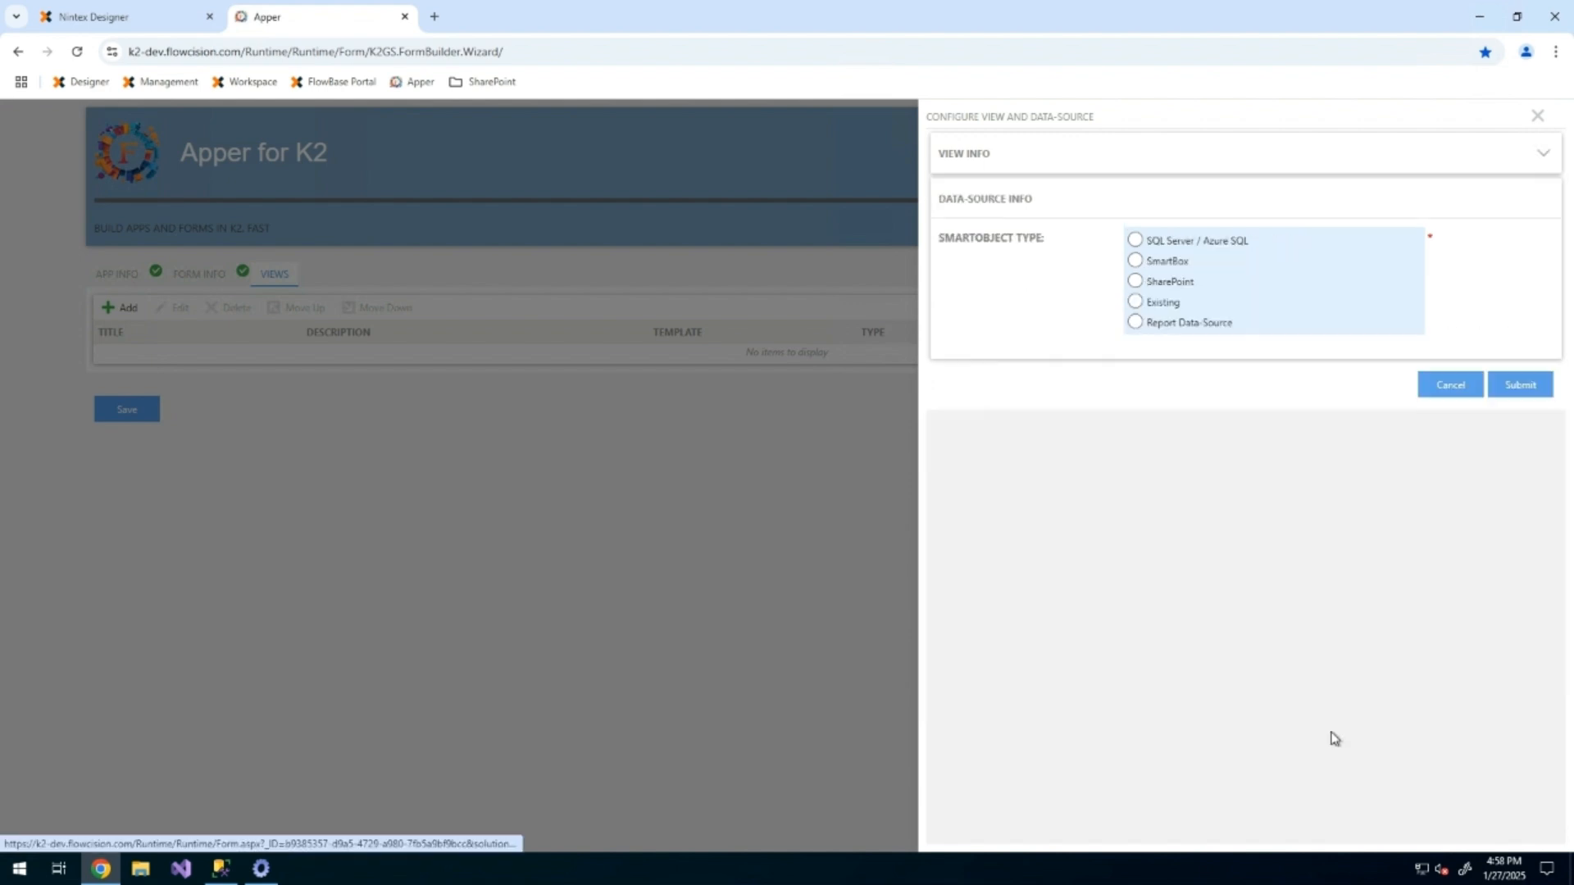
pyautogui.click(1134, 240)
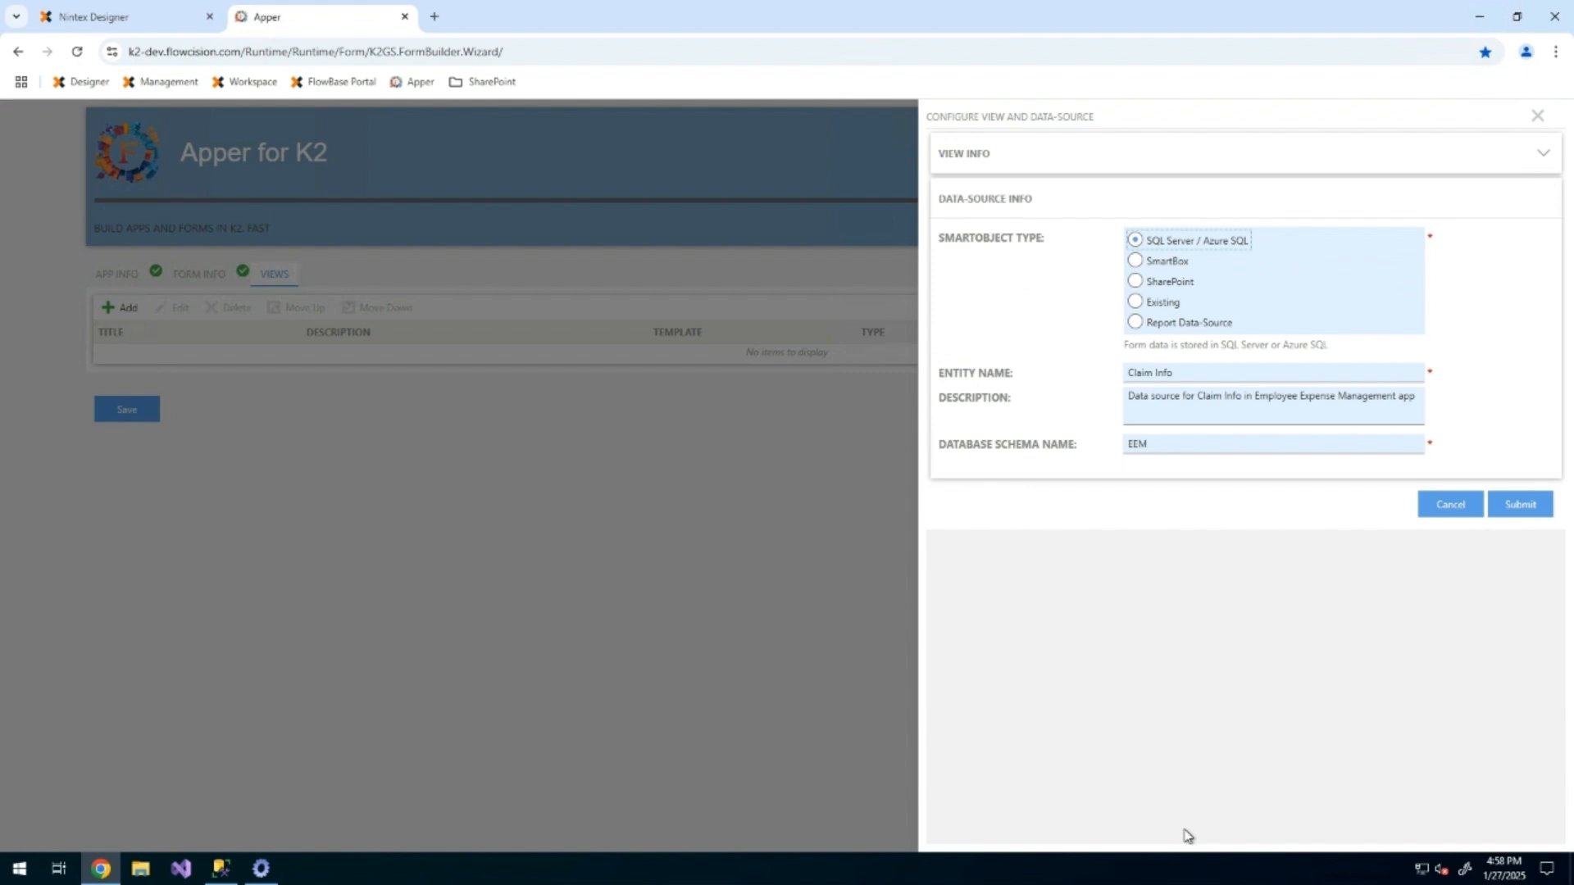
pyautogui.click(1513, 510)
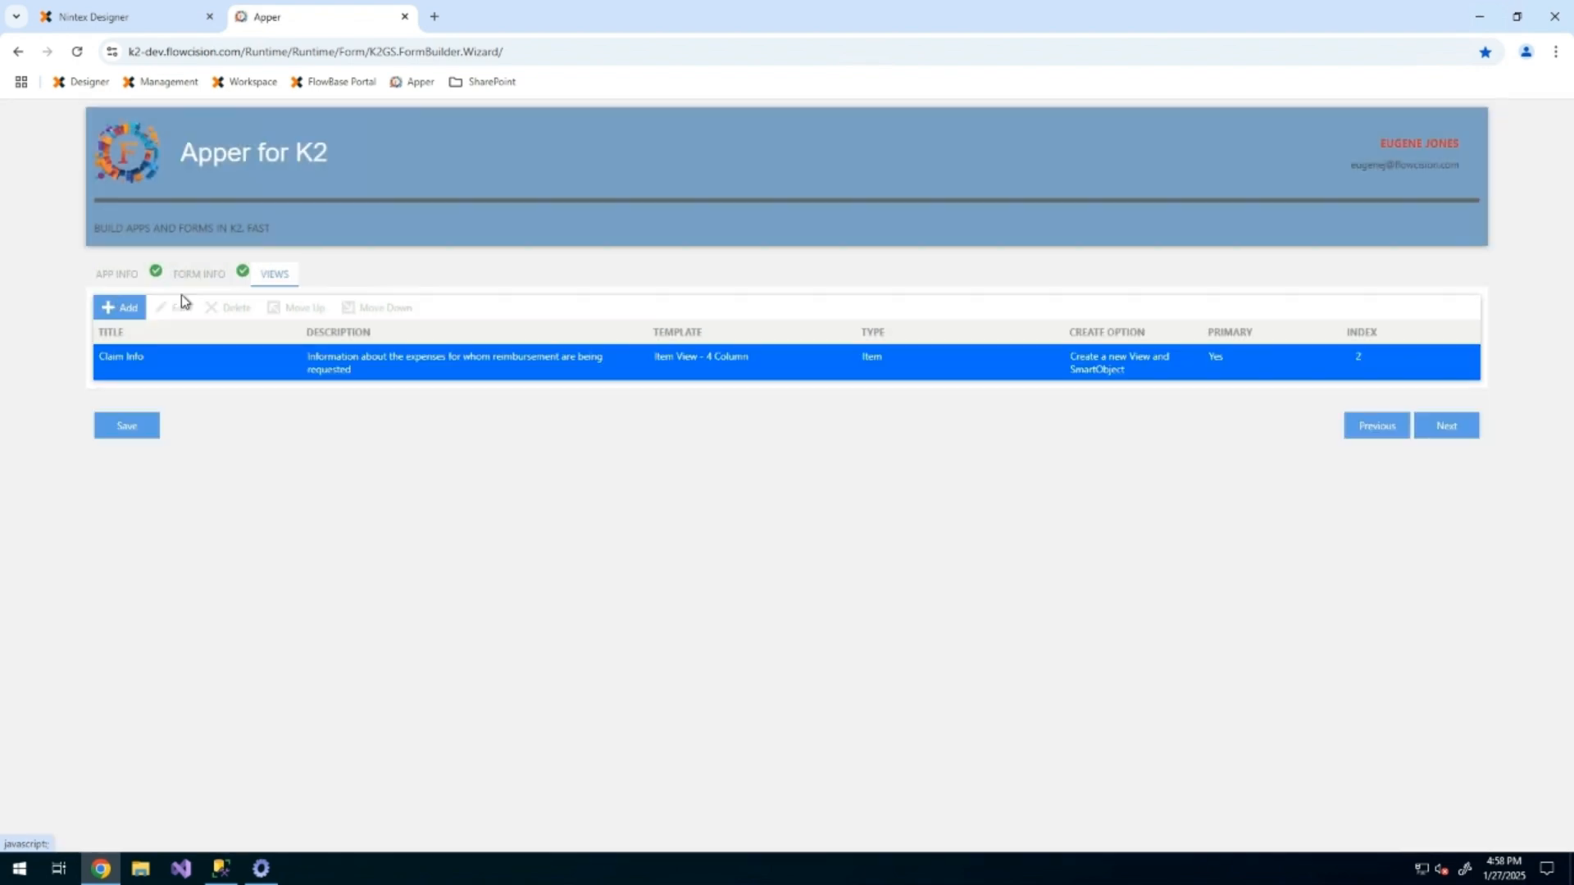
# - Add a second view that creates a new View and SmartObject, using the List View with Popup template
pyautogui.click(181, 298)
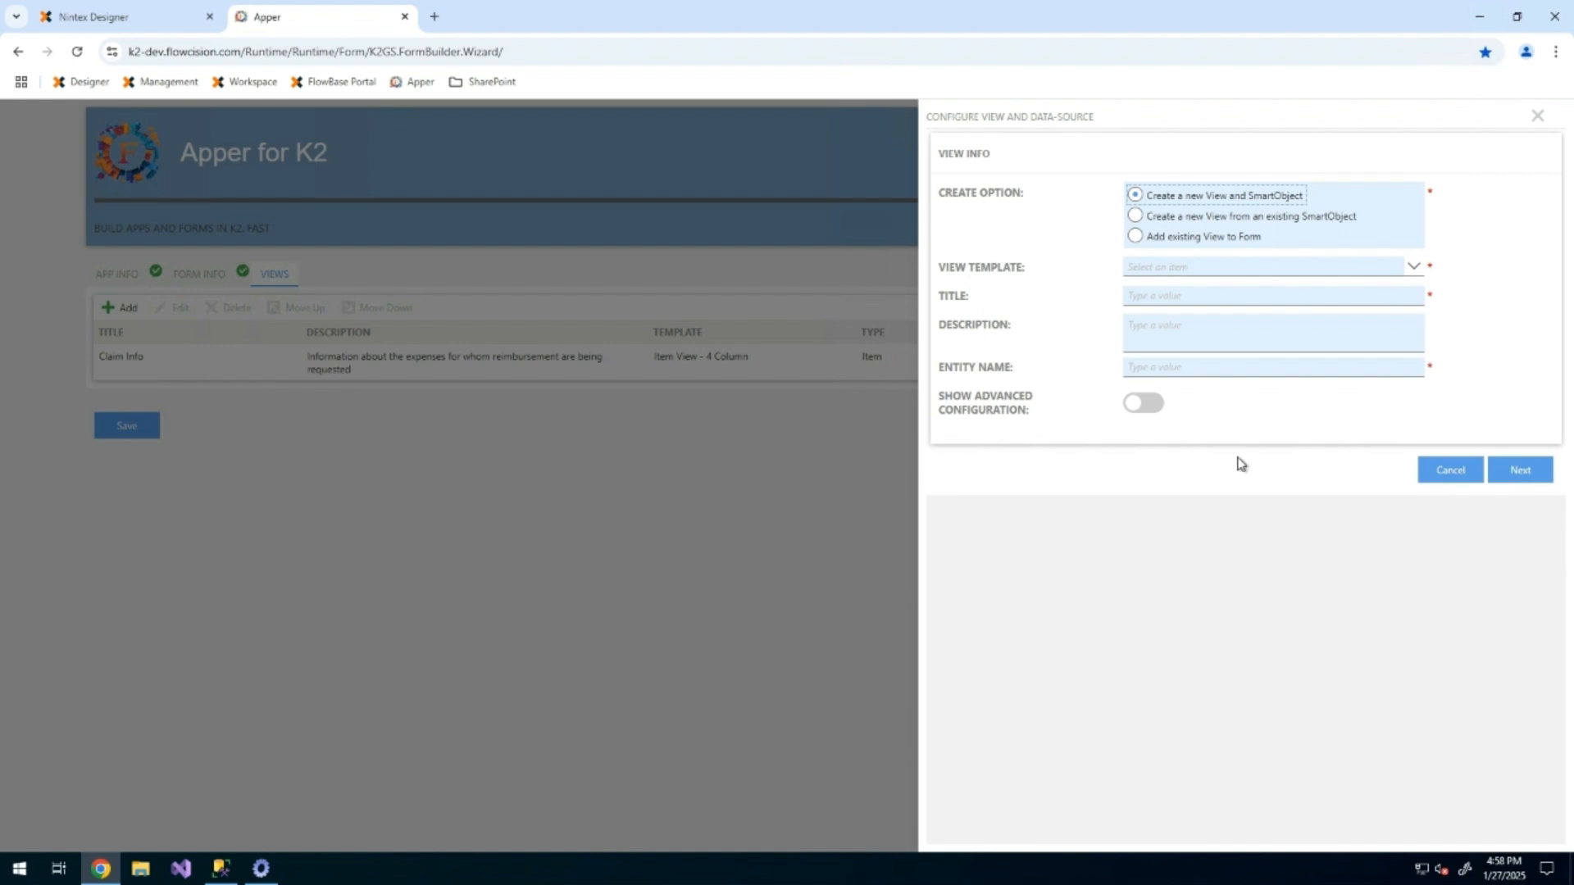
pyautogui.click(1211, 264)
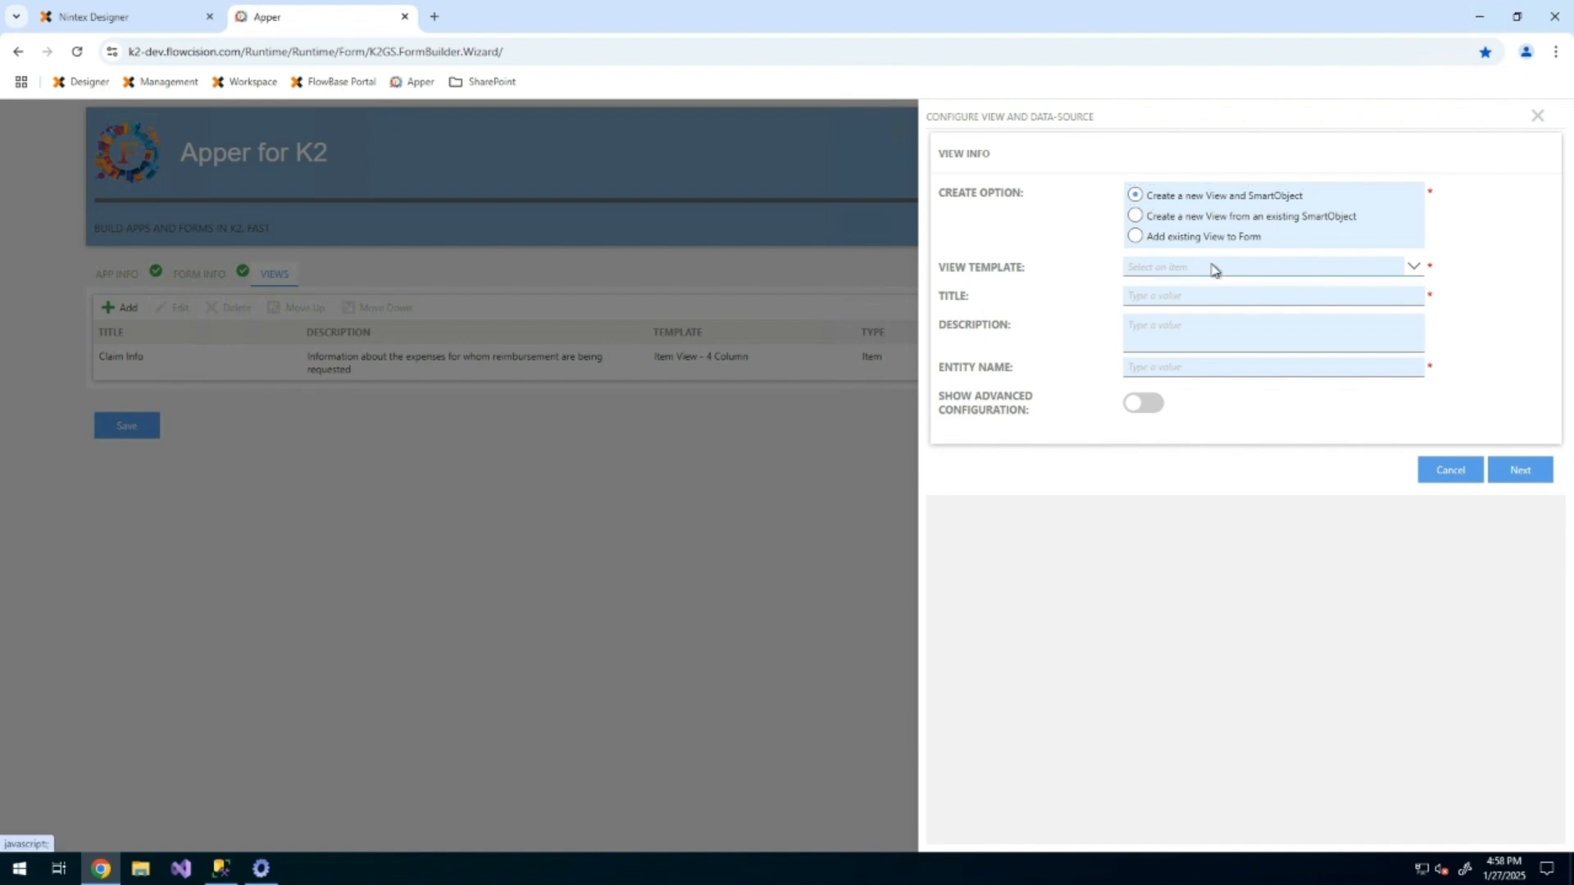
pyautogui.click(1213, 268)
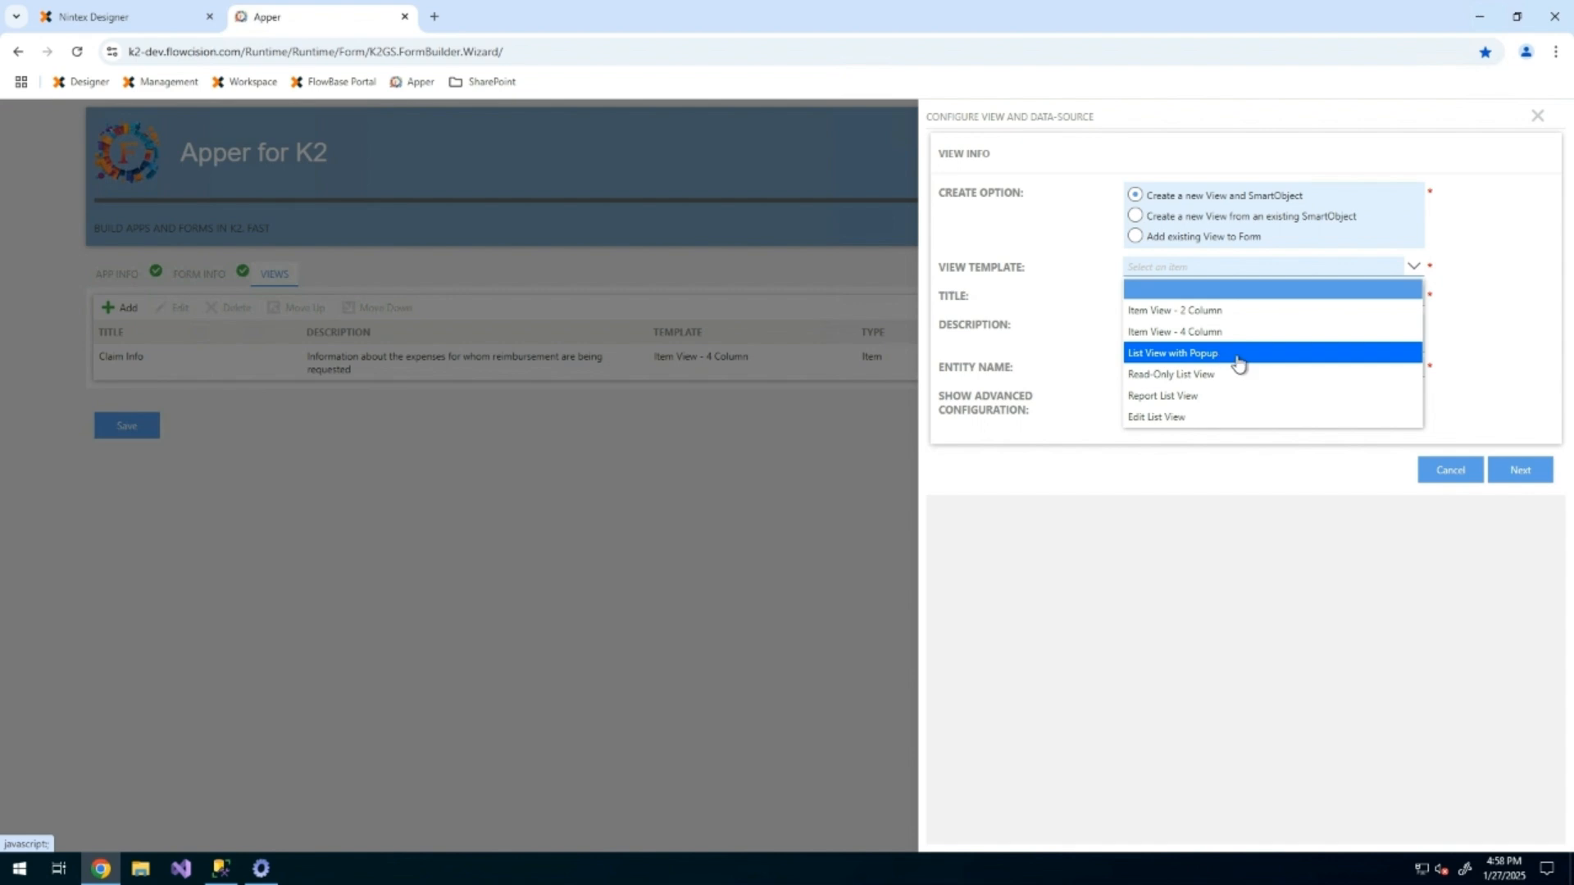
pyautogui.click(1232, 360)
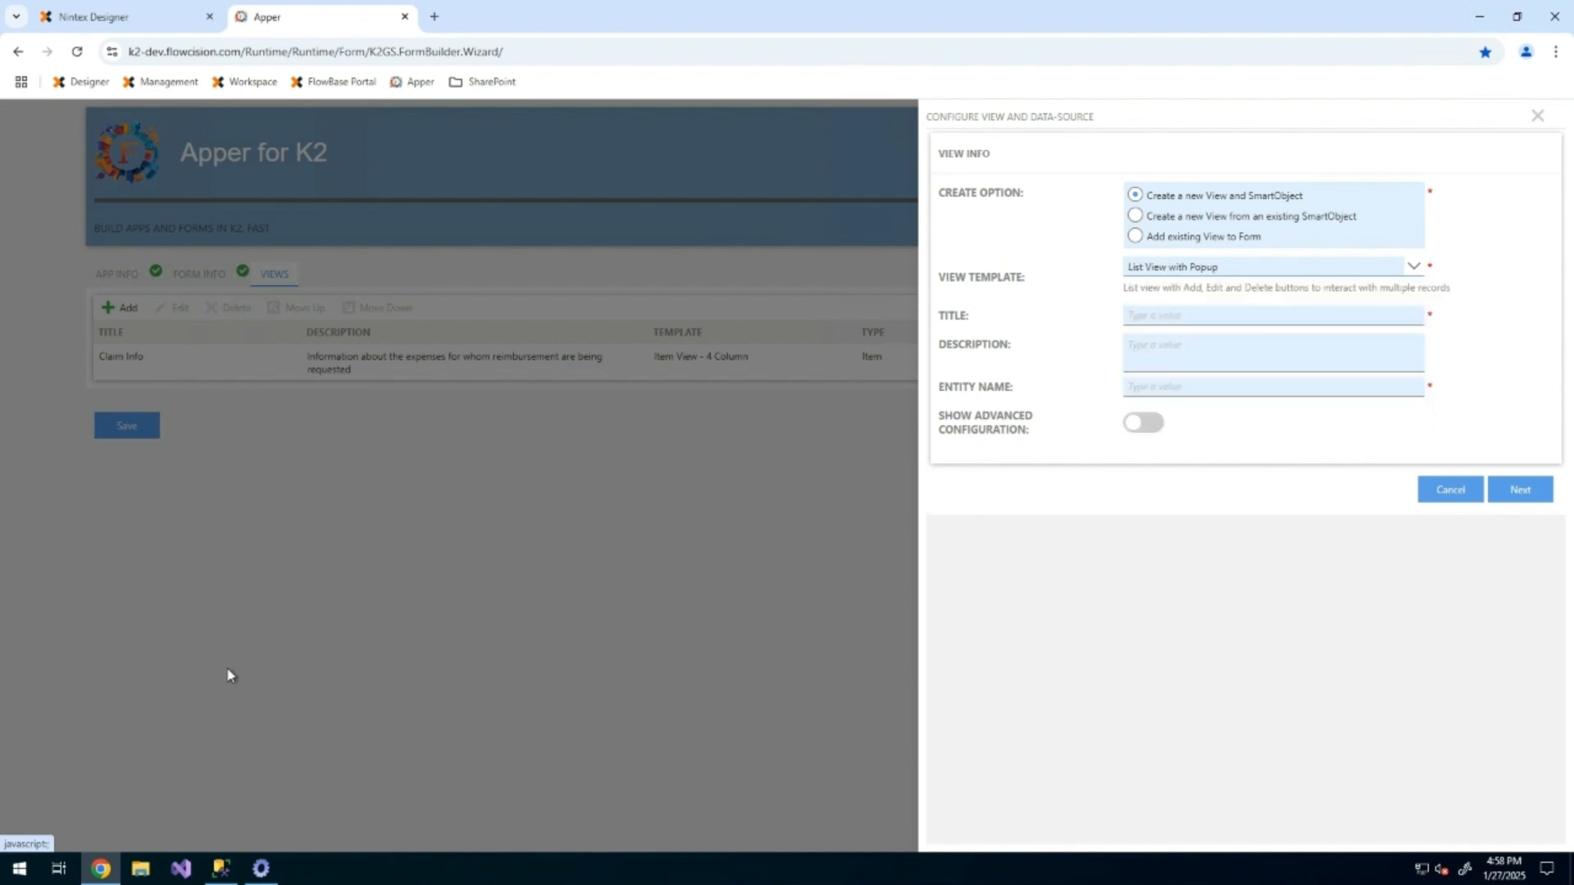
# - Title the view Expenses, describe it as "List of expenses to be reimbursed", and set the entity name to Expense
pyautogui.click(1238, 313)
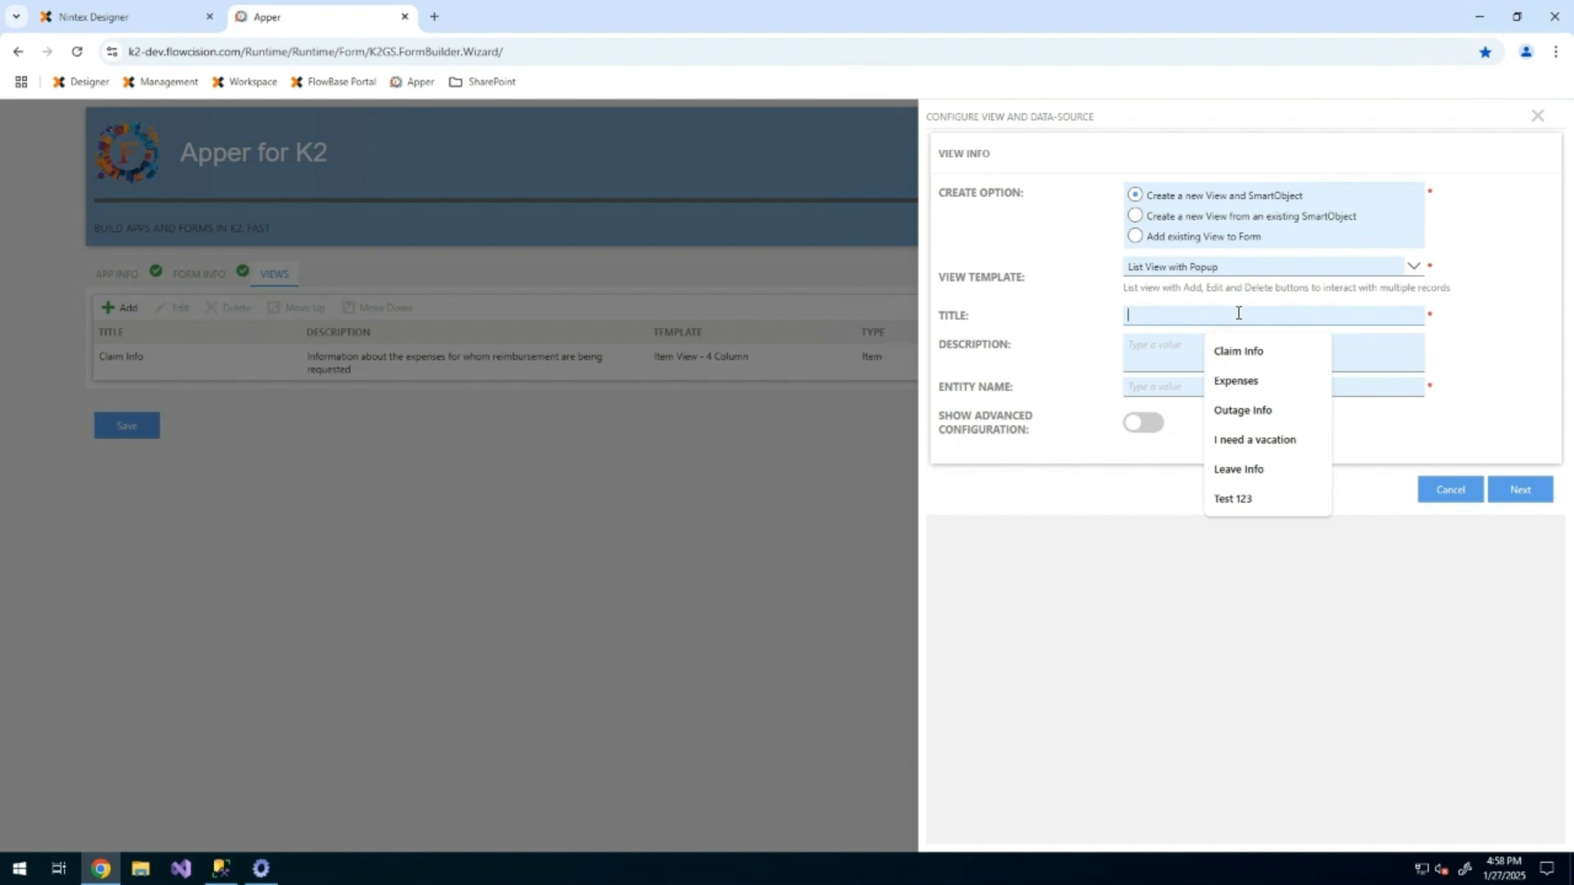
pyautogui.click(1235, 380)
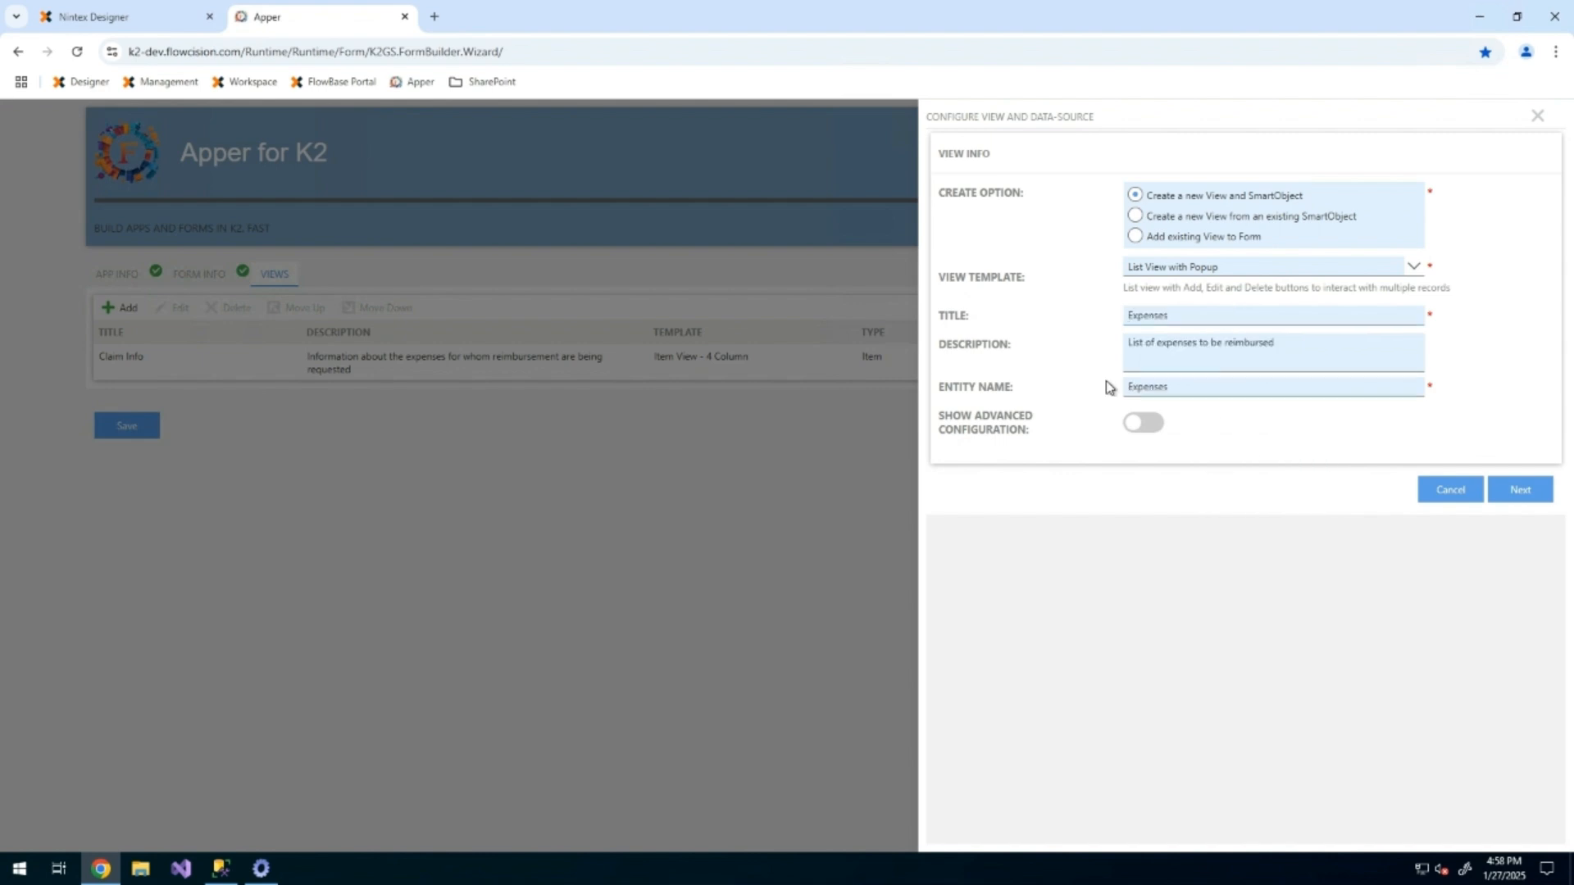
pyautogui.press('BackSpace')
# - Set the Expense data source to SQL Server / Azure SQL, submit the view, and advance the wizard past the views
pyautogui.click(1493, 492)
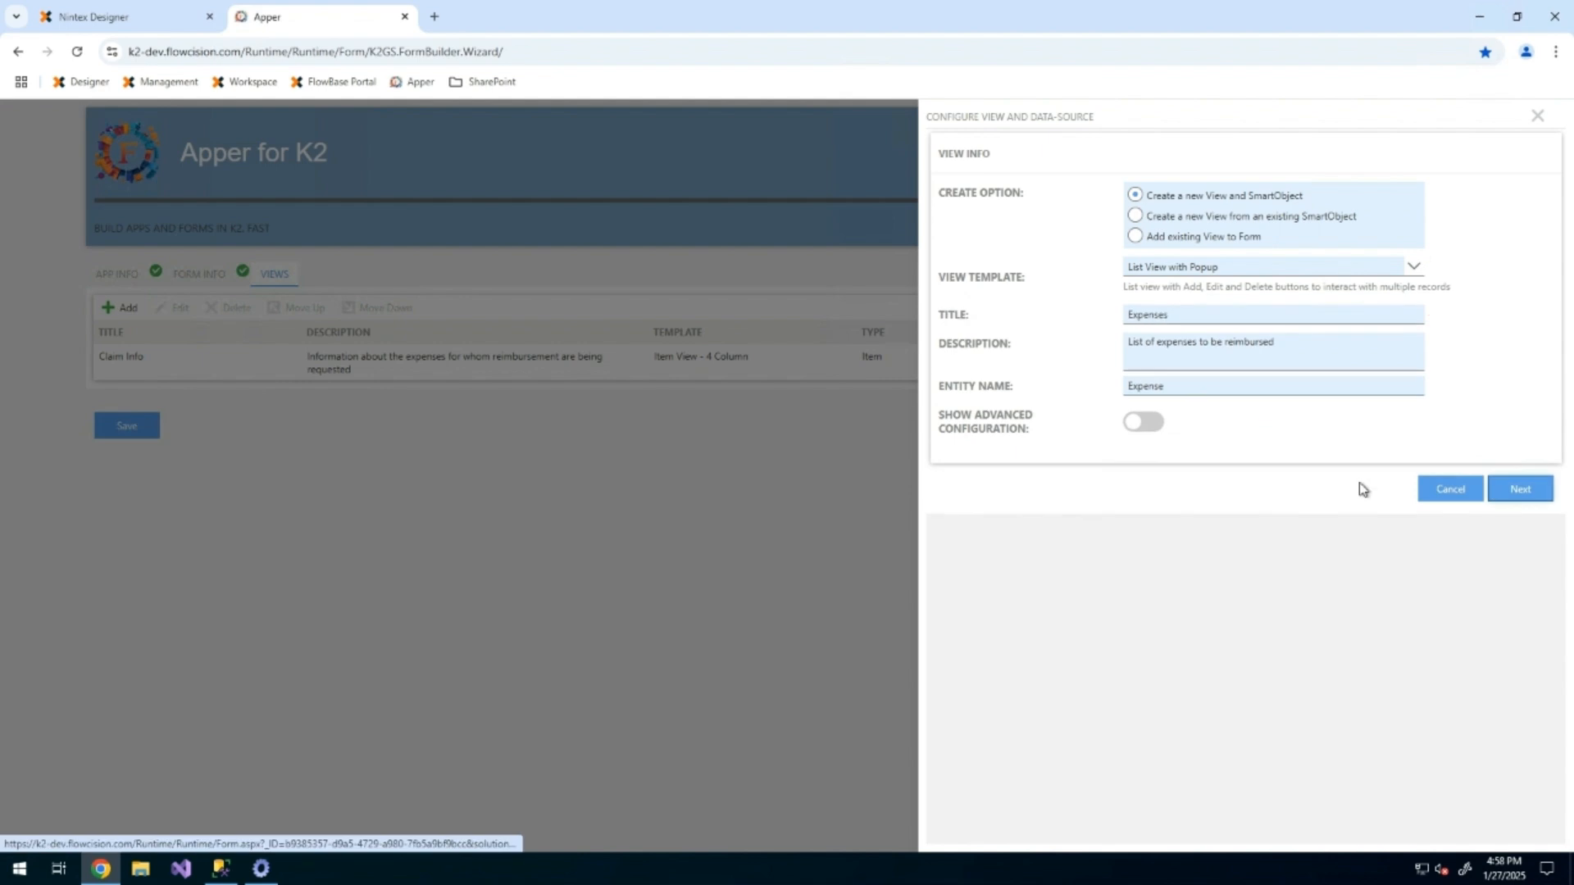
pyautogui.click(1169, 243)
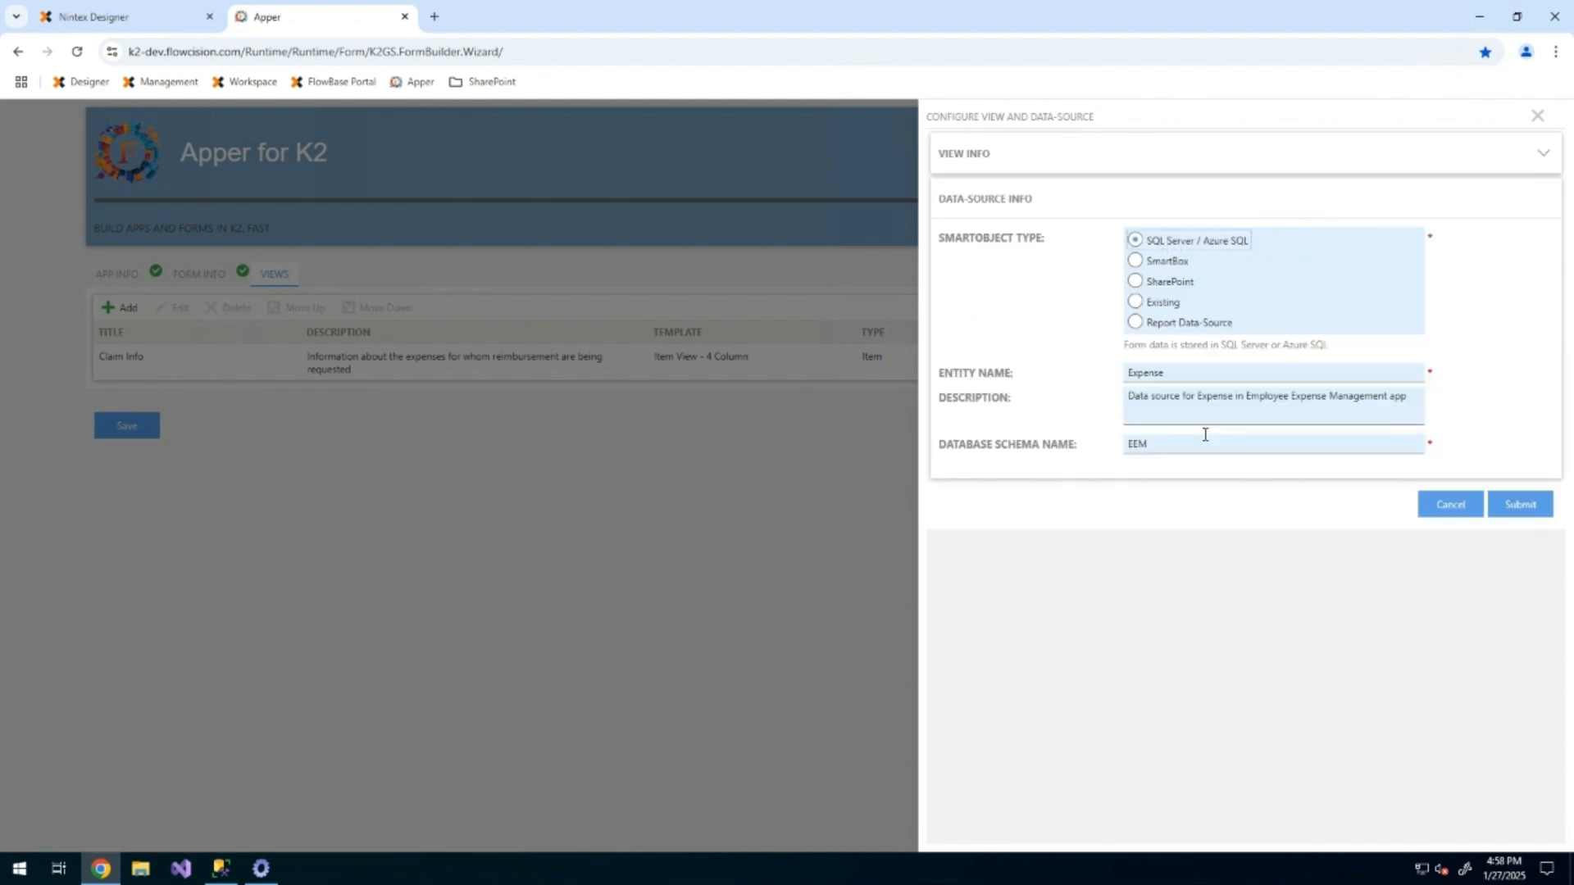
pyautogui.click(1520, 504)
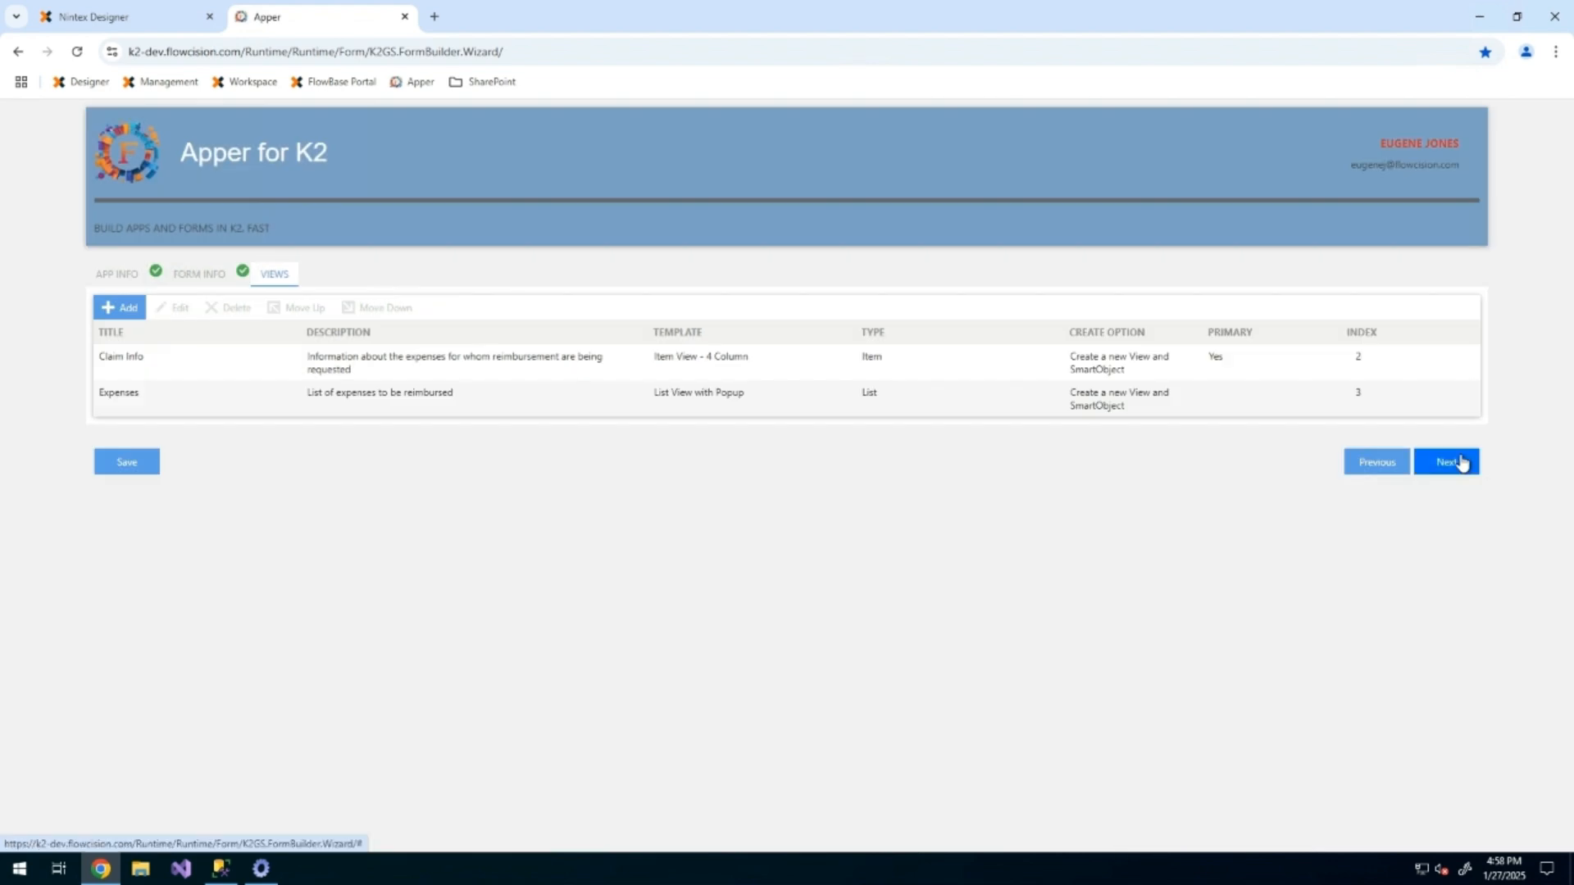
pyautogui.click(1462, 464)
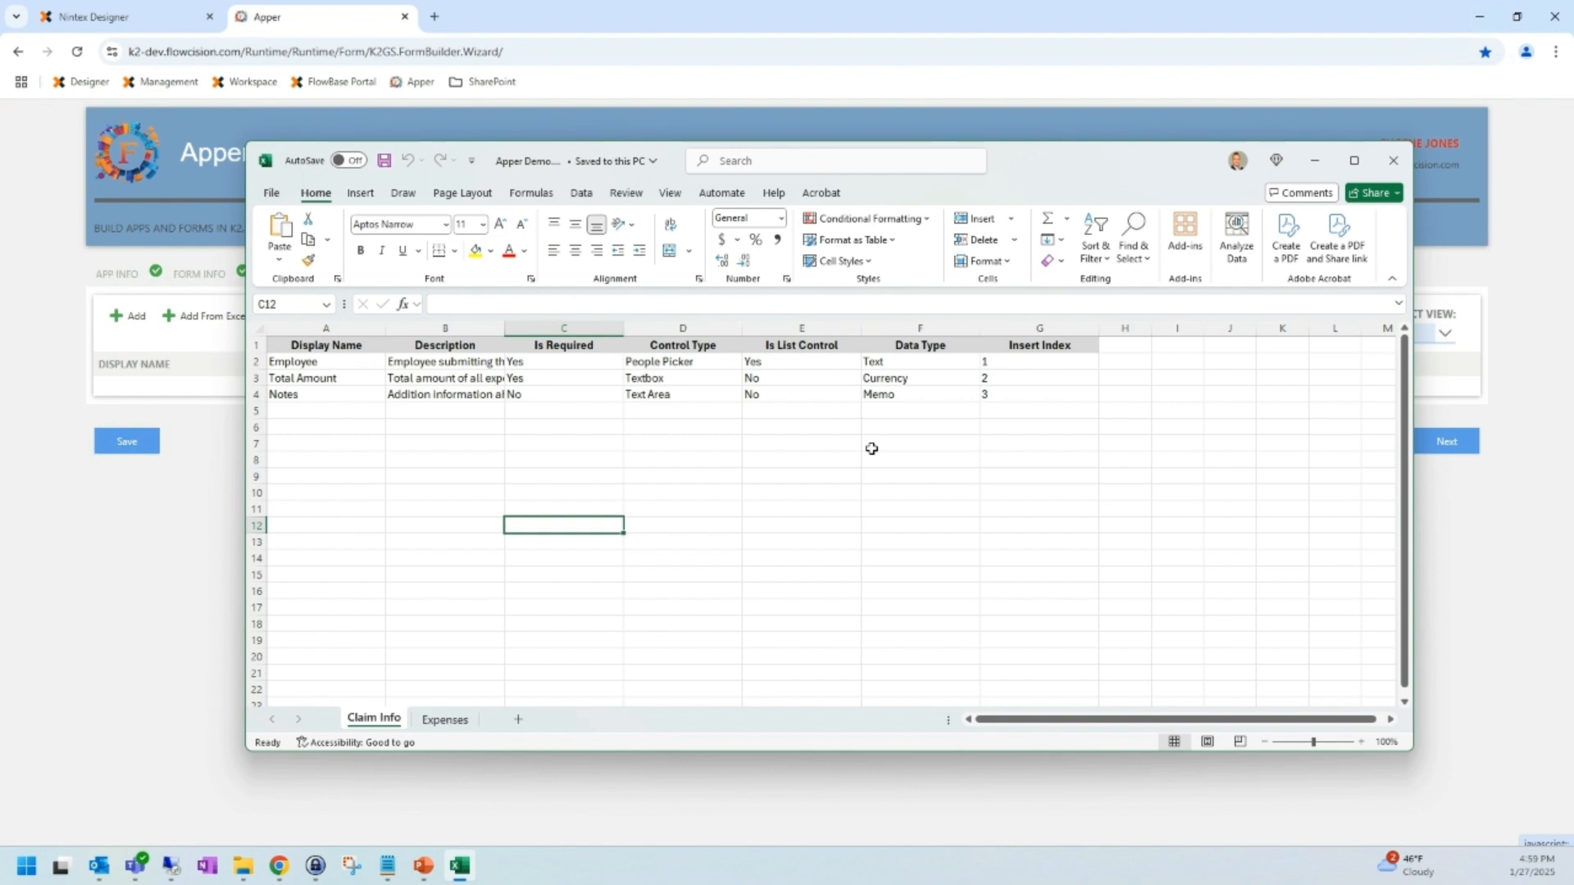
# - Examine the field definitions on the Expenses sheet of the Excel workbook
pyautogui.click(445, 720)
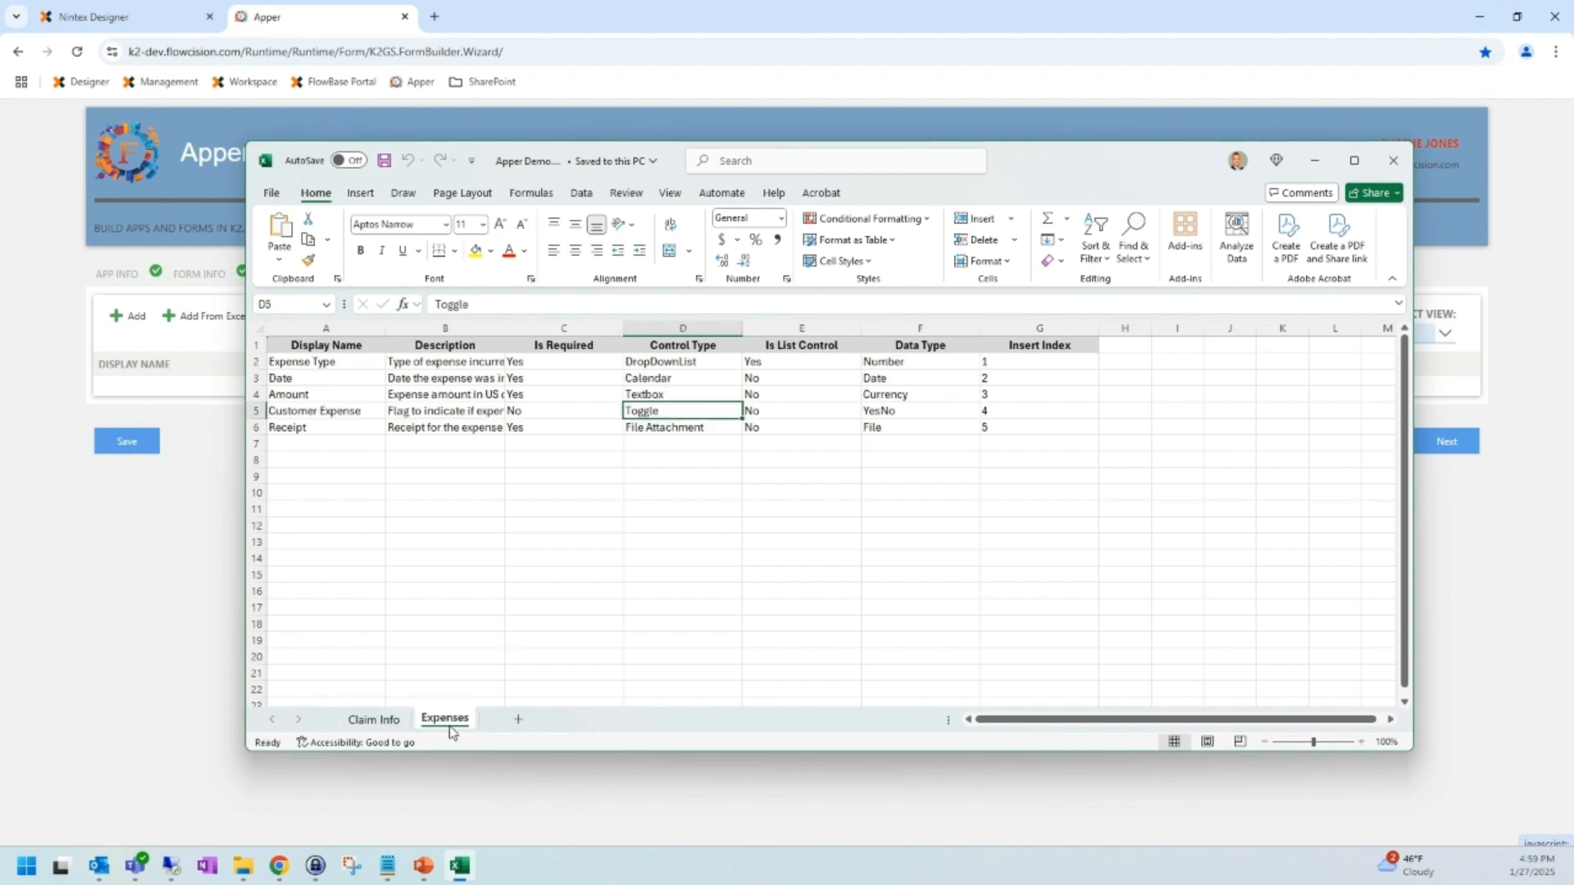
# - Examine the display names, control types and required flags of the fields on the Claim Info sheet of the workbook
pyautogui.click(376, 721)
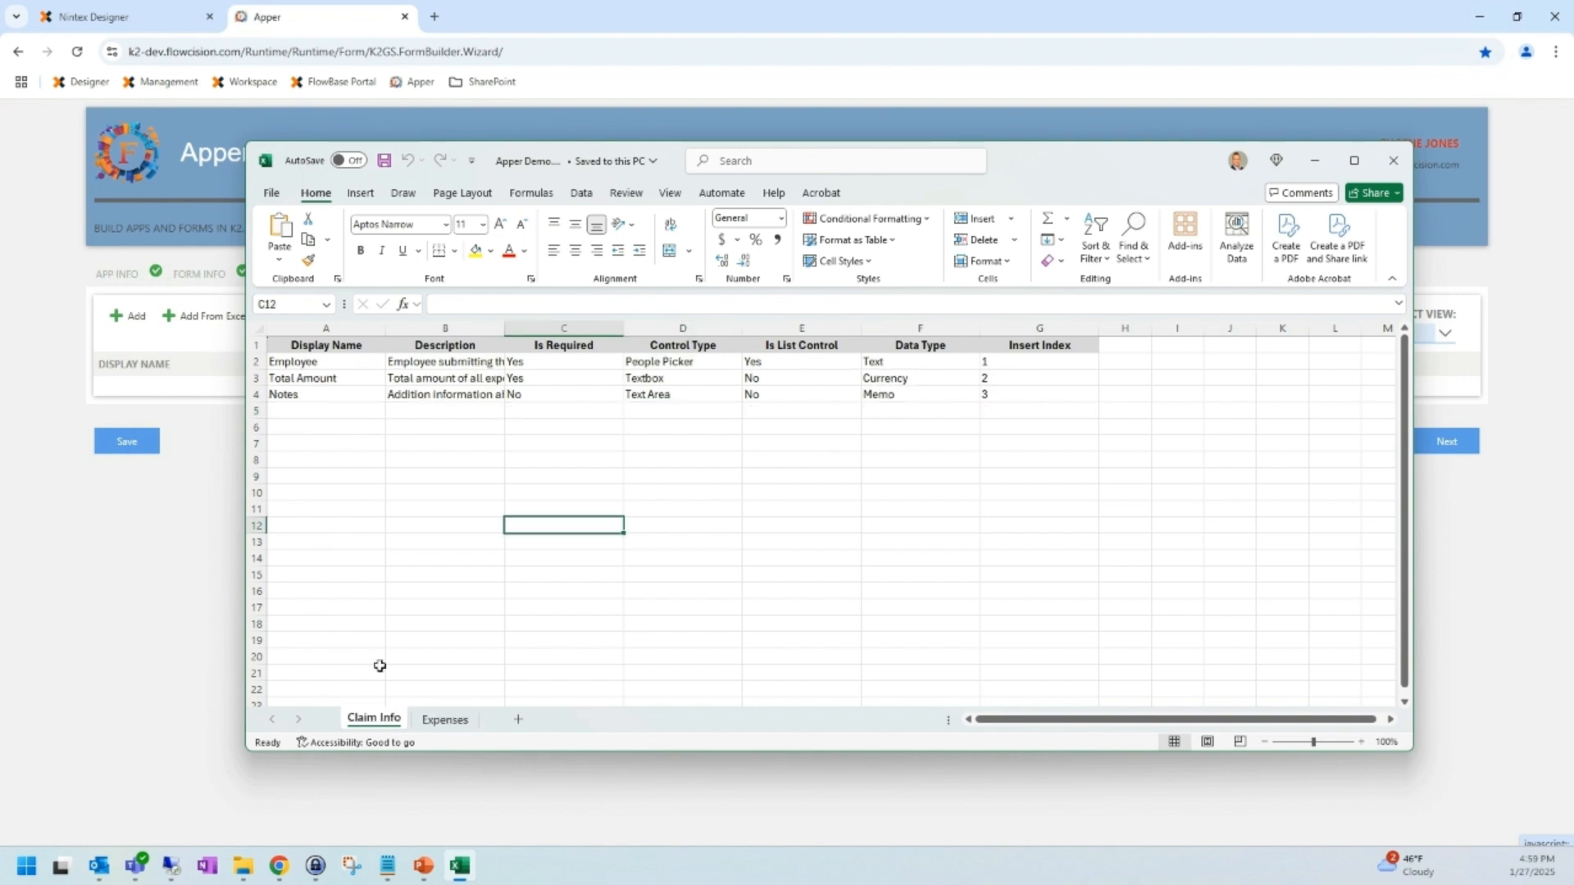
pyautogui.moveTo(351, 363); pyautogui.dragTo(354, 391)
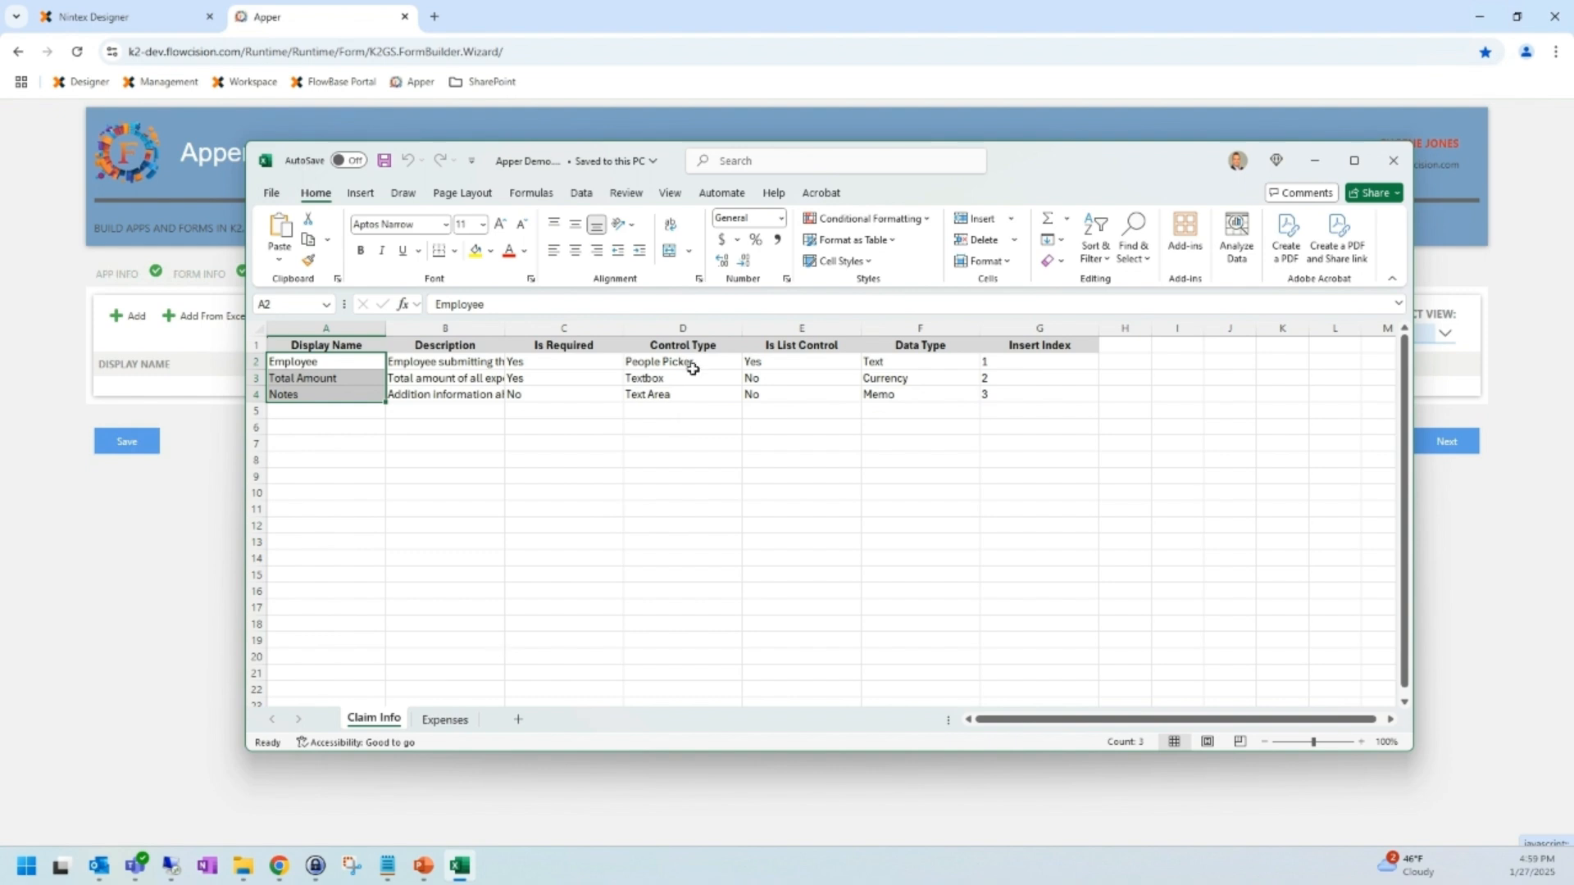
pyautogui.moveTo(693, 369); pyautogui.dragTo(693, 392)
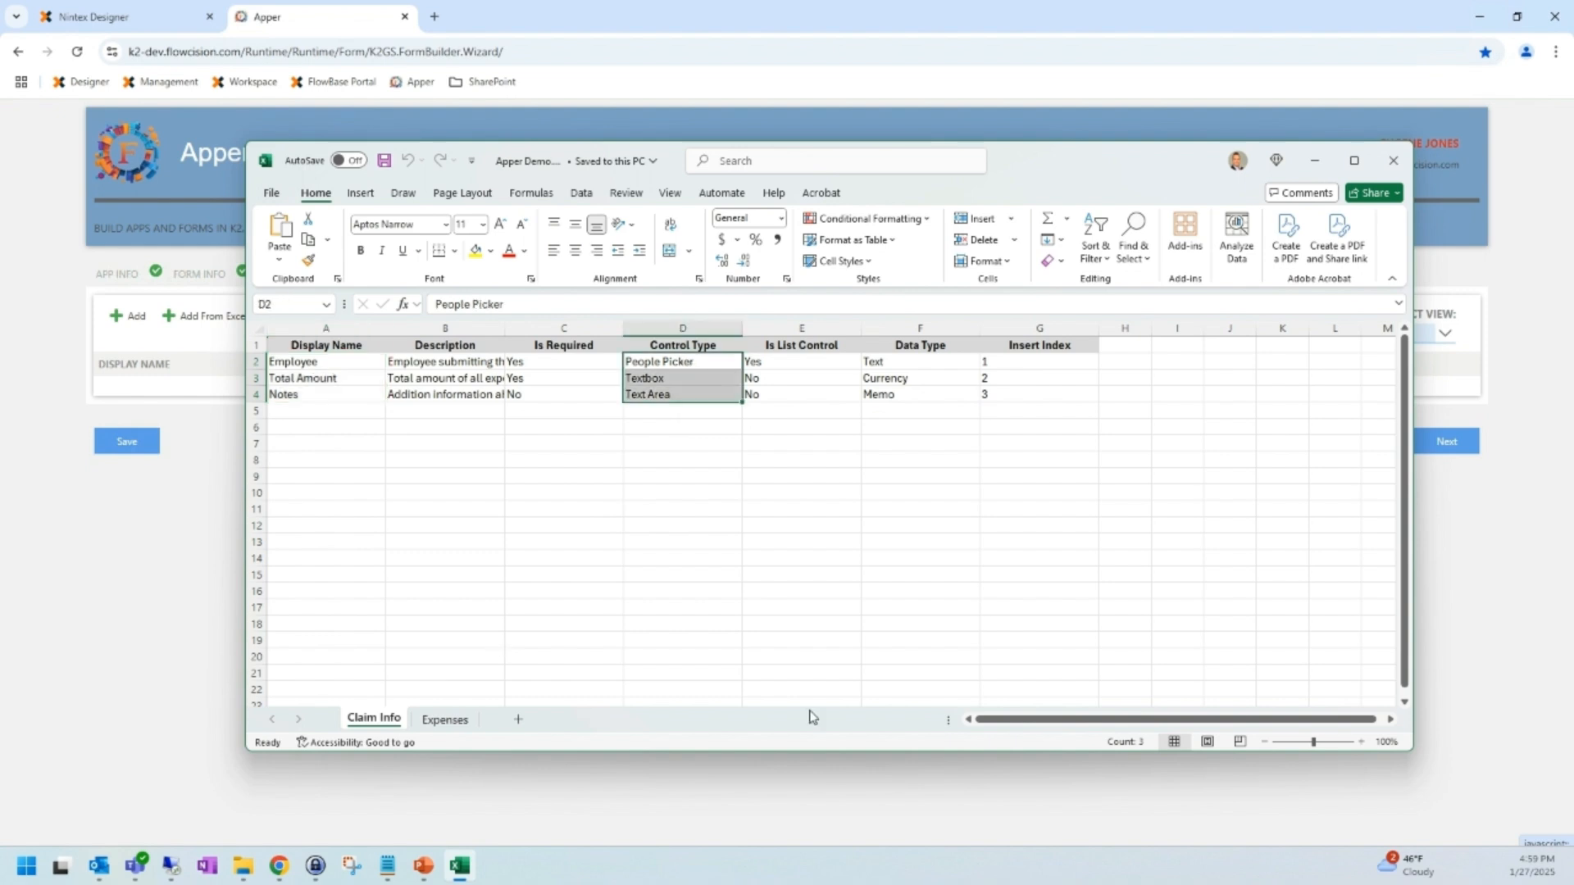
pyautogui.moveTo(565, 361); pyautogui.dragTo(584, 395)
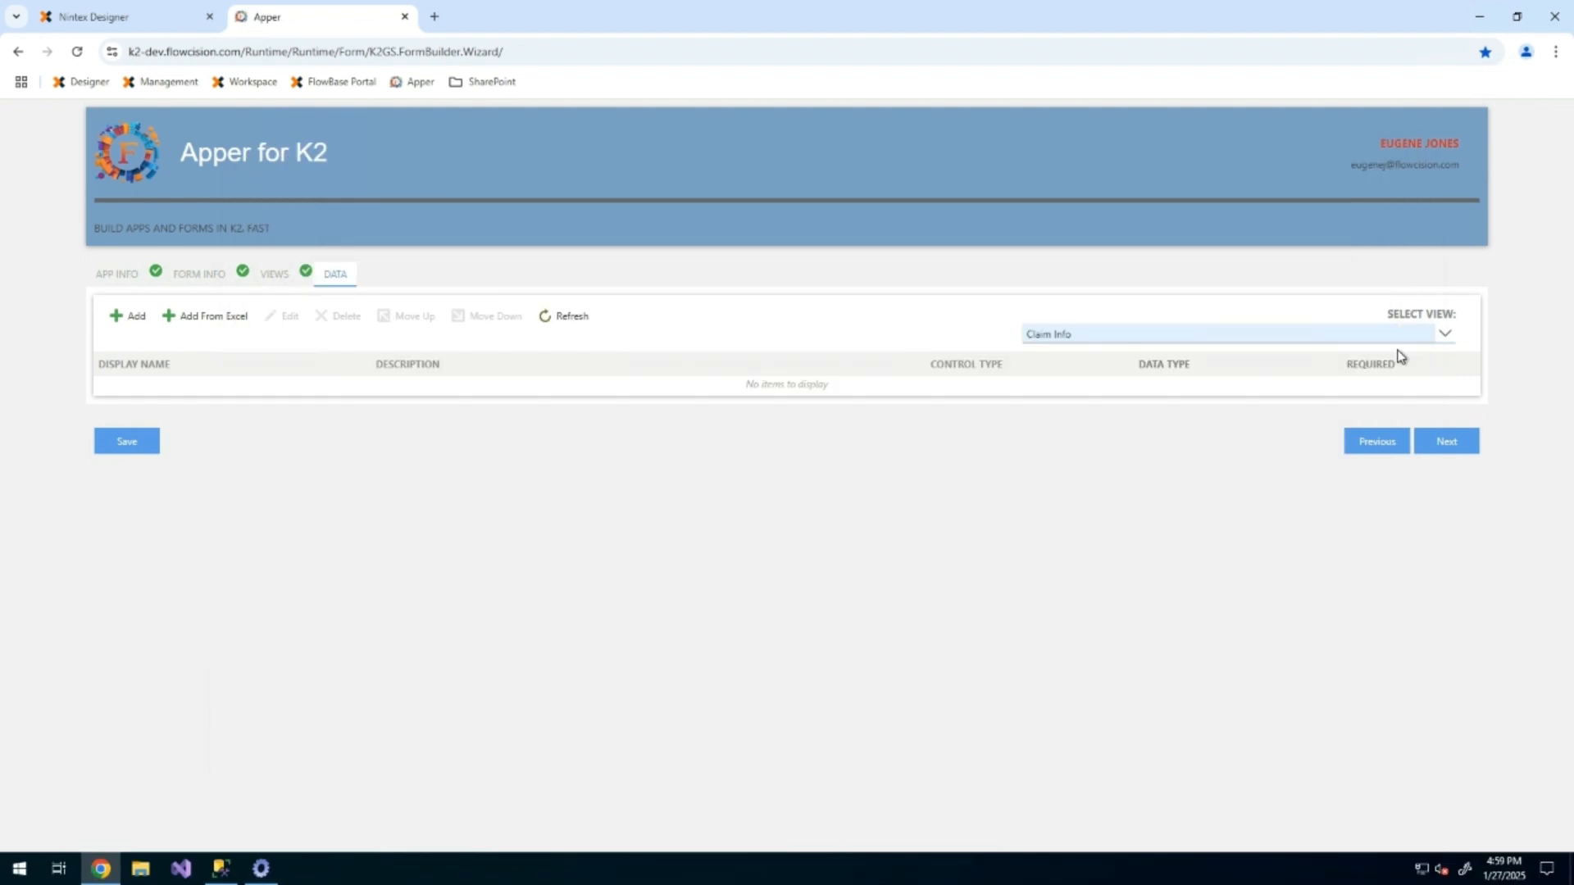
# - Back in Apper, import the view fields from the Apper Demo.xlsx spreadsheet with deletion of current fields enabled
pyautogui.click(227, 323)
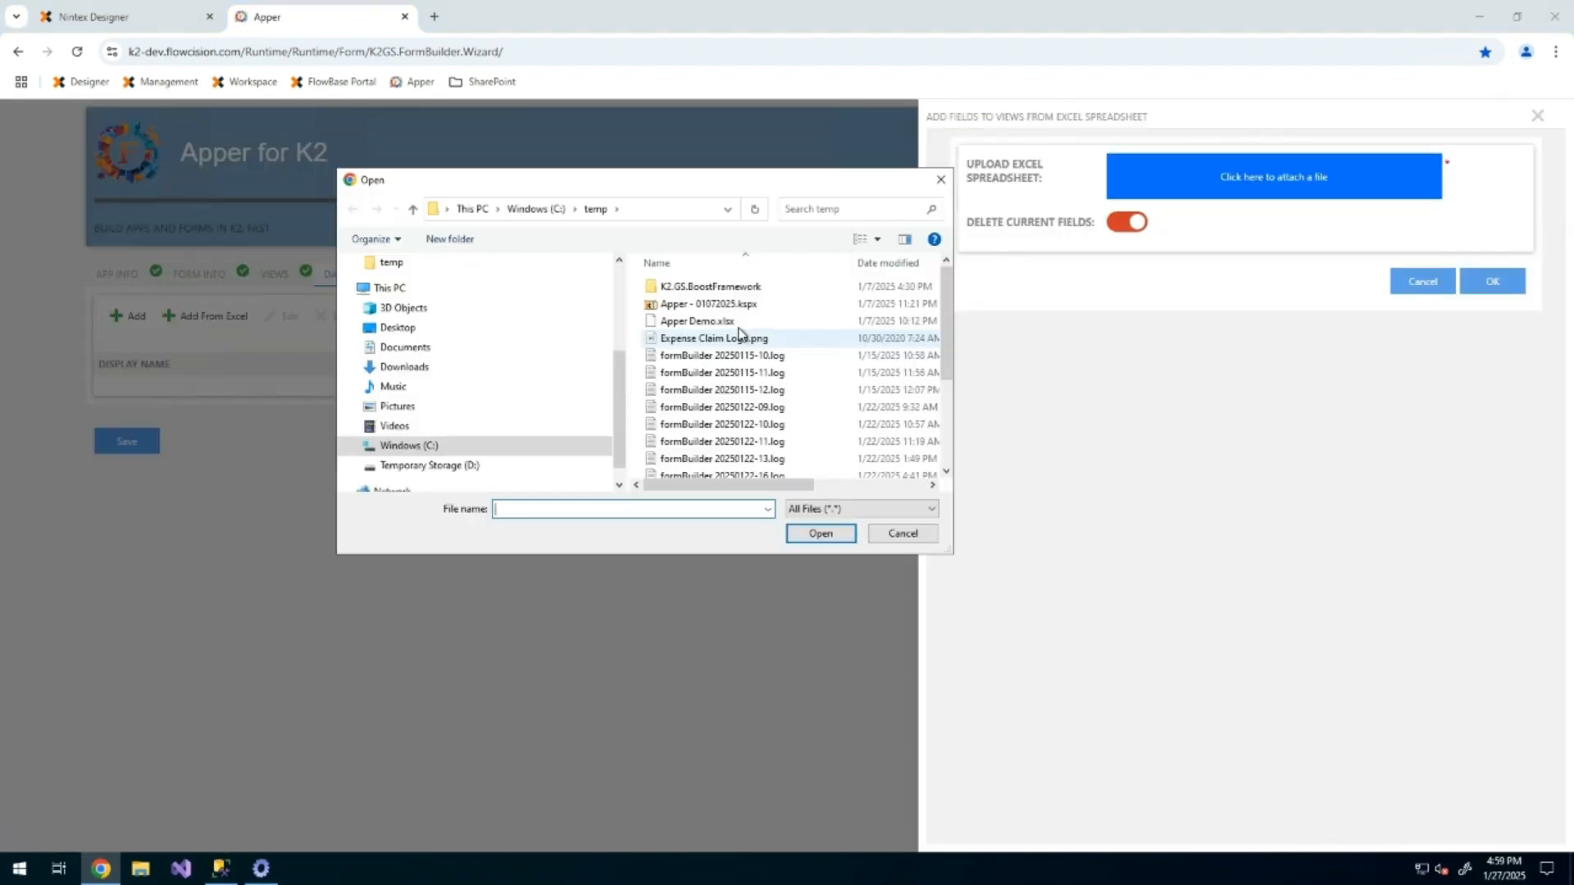
pyautogui.doubleClick(736, 324)
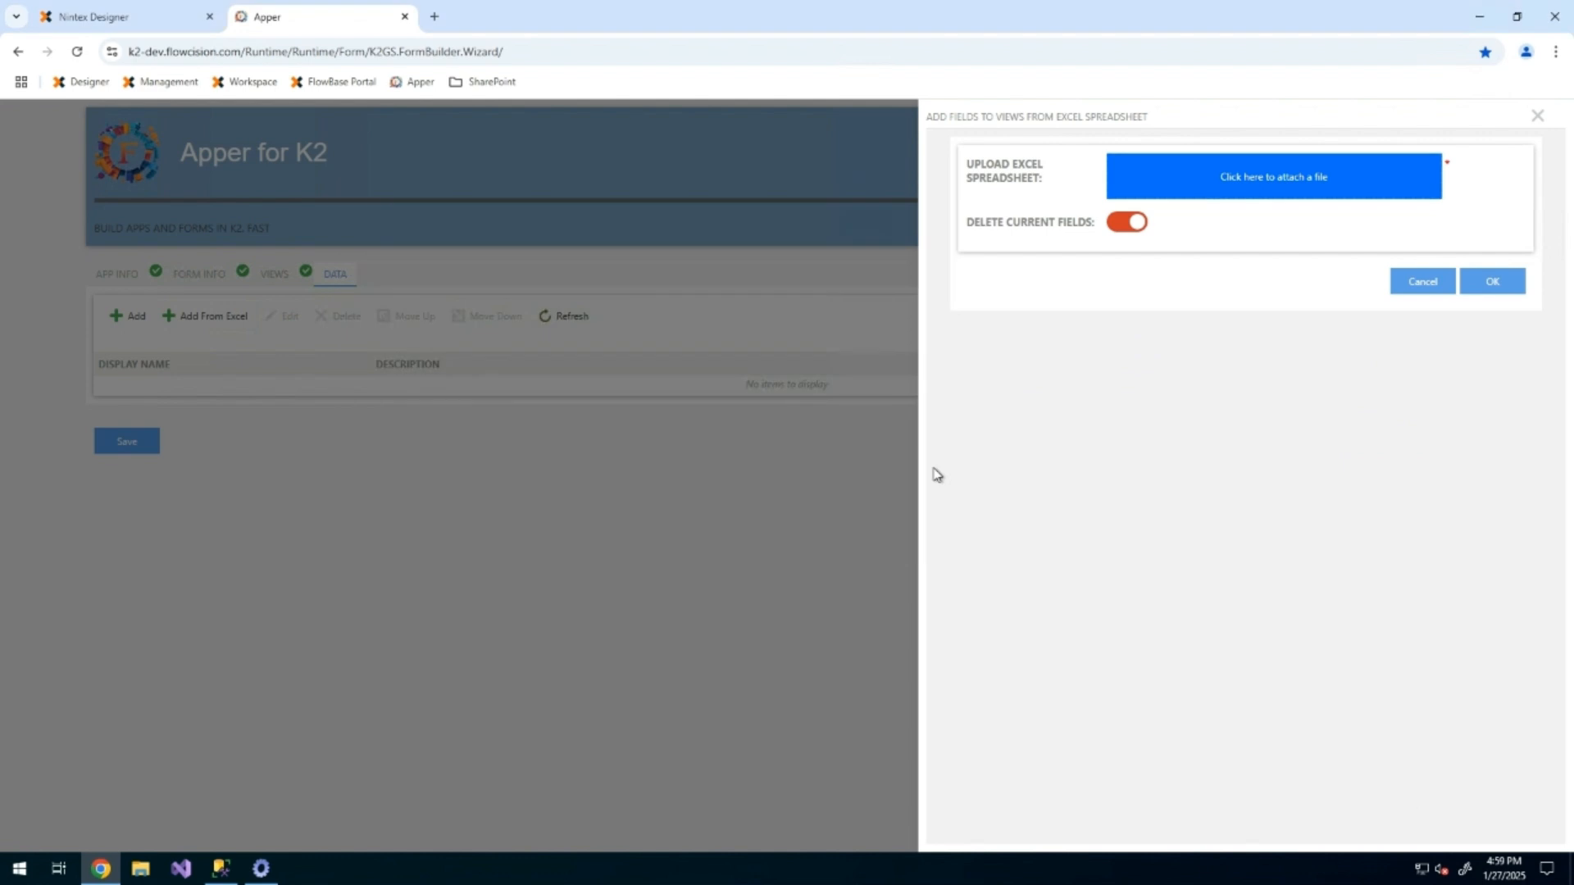
pyautogui.click(1491, 287)
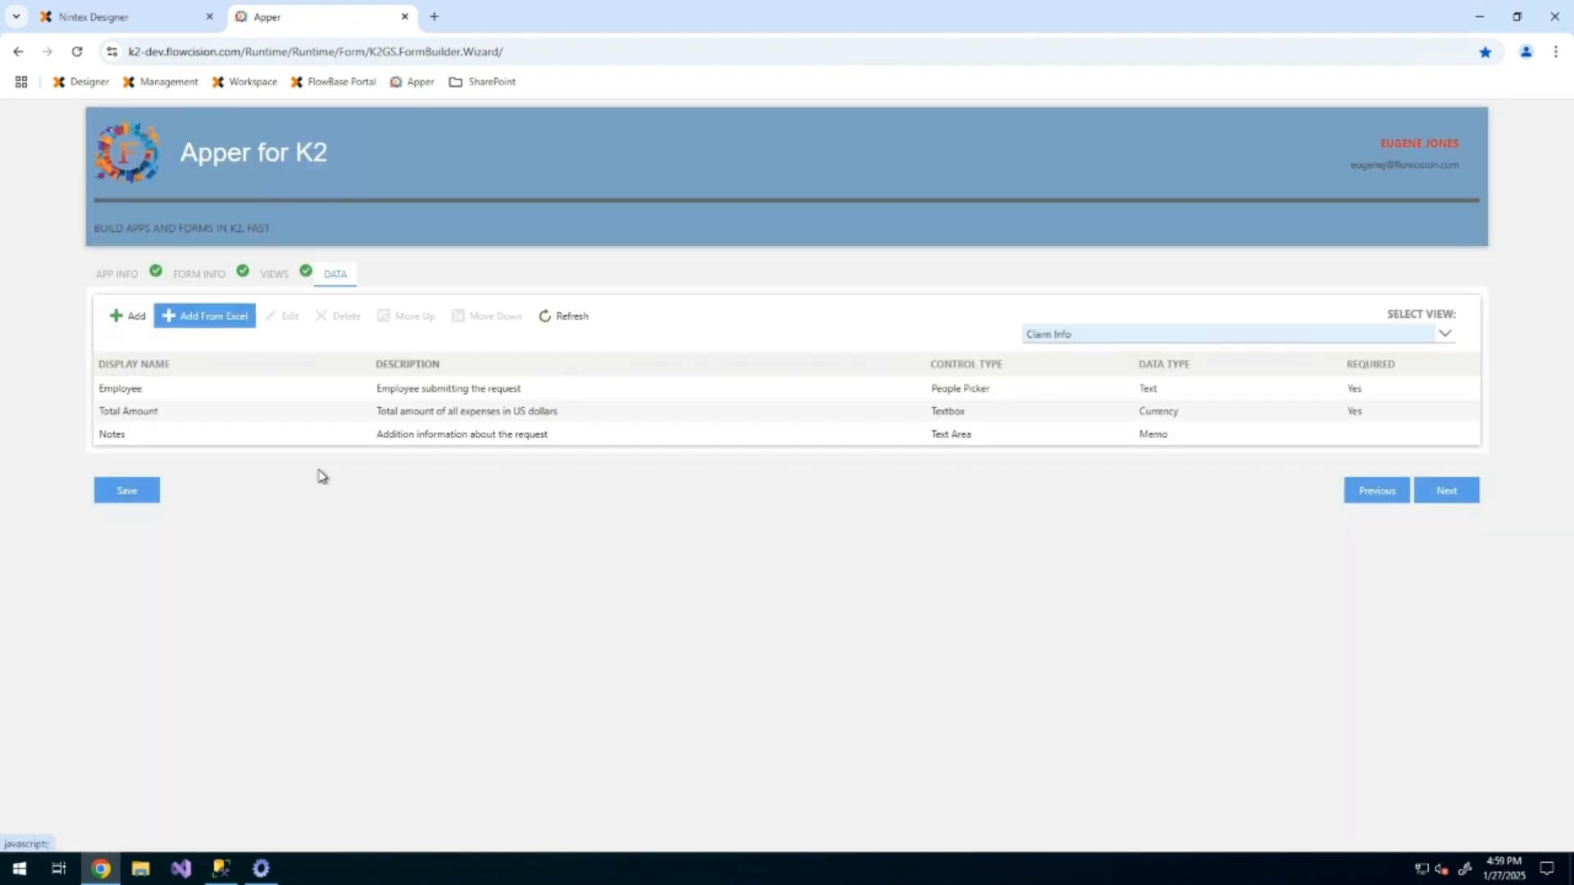
# - Review the imported Claim Info fields and open the Employee field's information for inspection
pyautogui.click(354, 418)
pyautogui.click(362, 394)
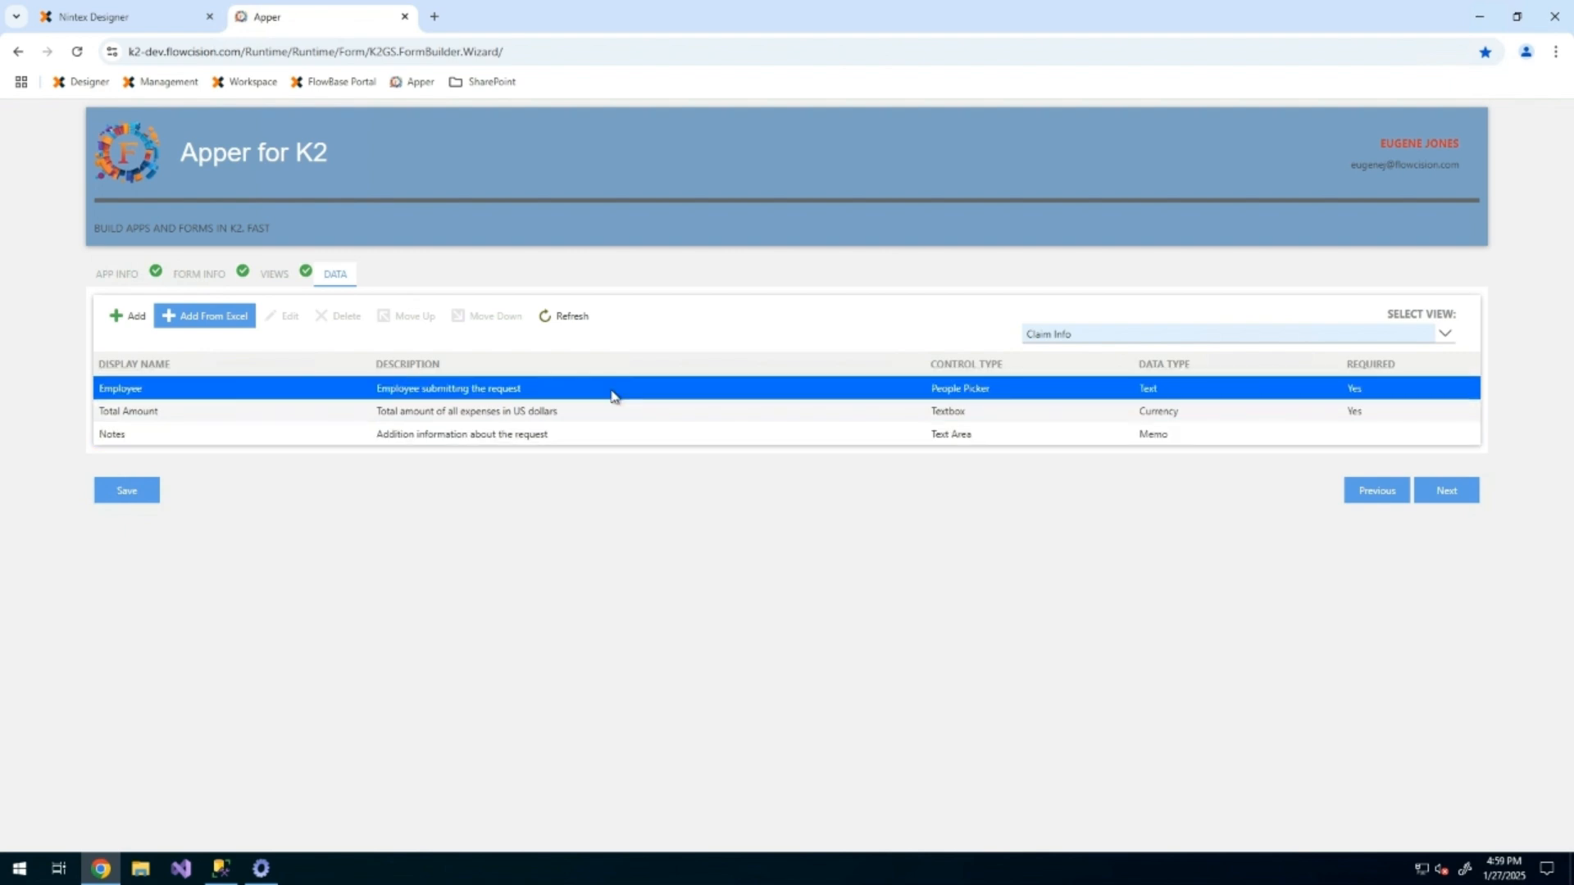
pyautogui.doubleClick(610, 398)
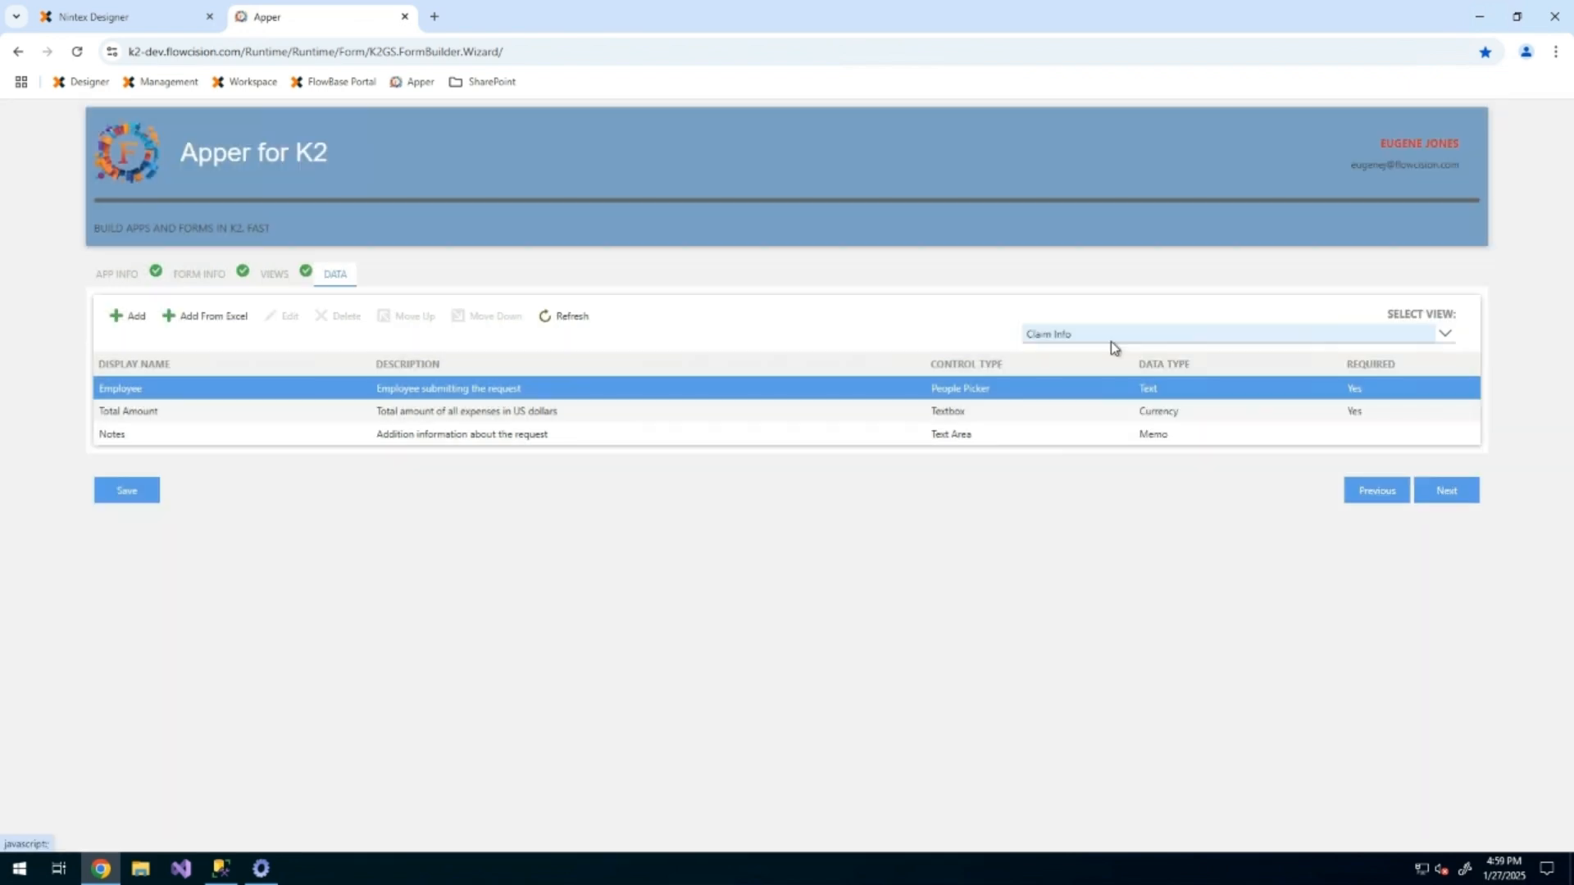
# - In the Expenses view, give the Expense Type field a new list with options Airfare;Hotel;Employee Meals and delimiter ";", and submit it
pyautogui.click(1109, 339)
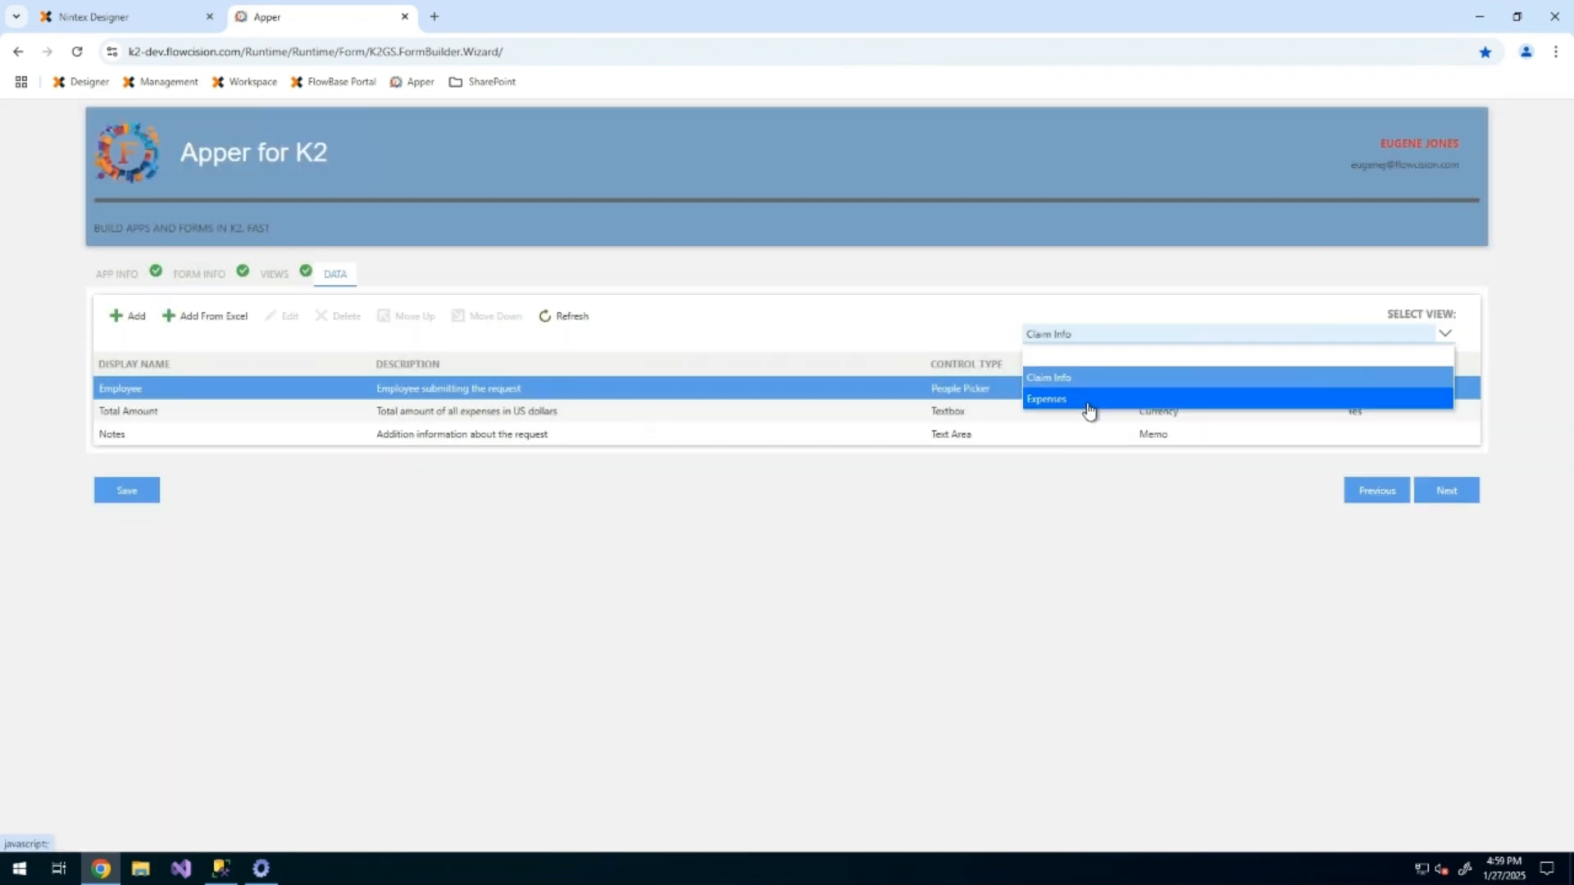
pyautogui.click(1089, 402)
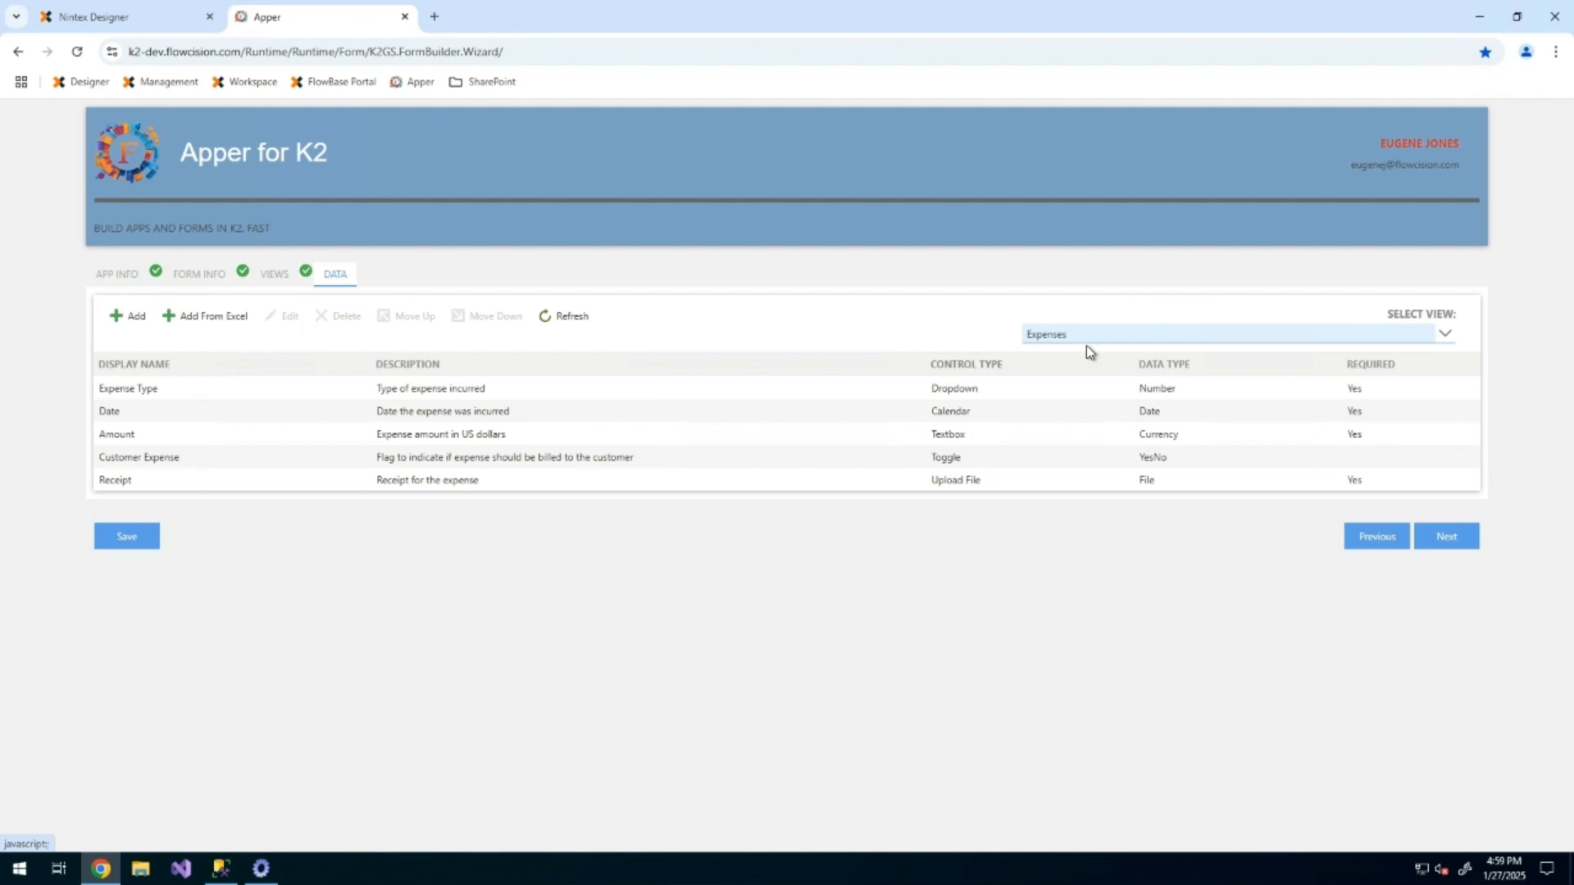
pyautogui.doubleClick(687, 395)
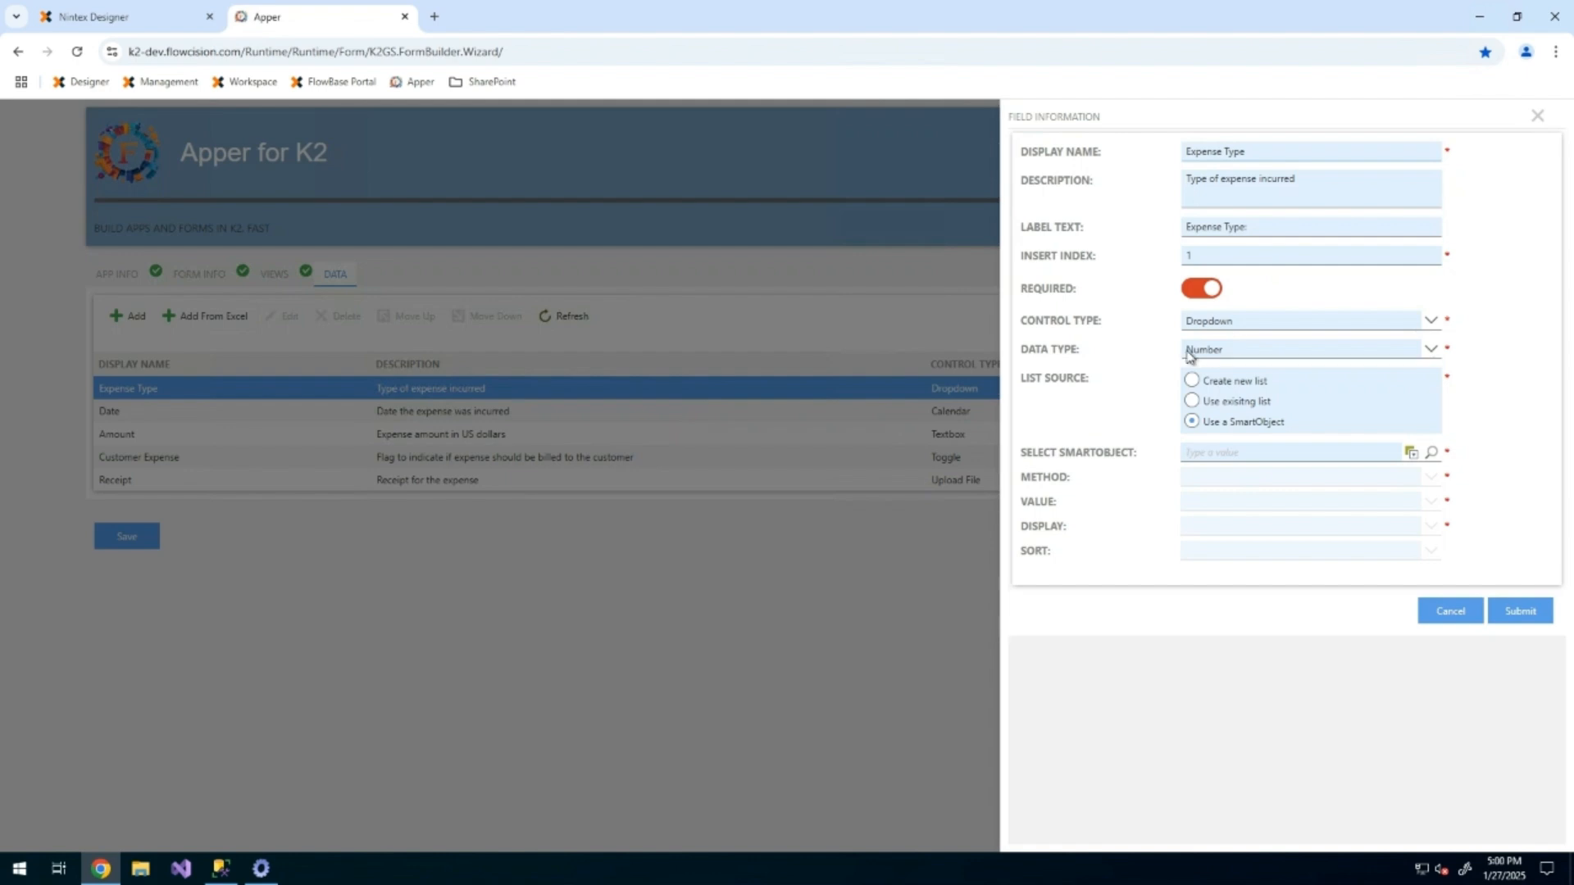
pyautogui.click(1222, 383)
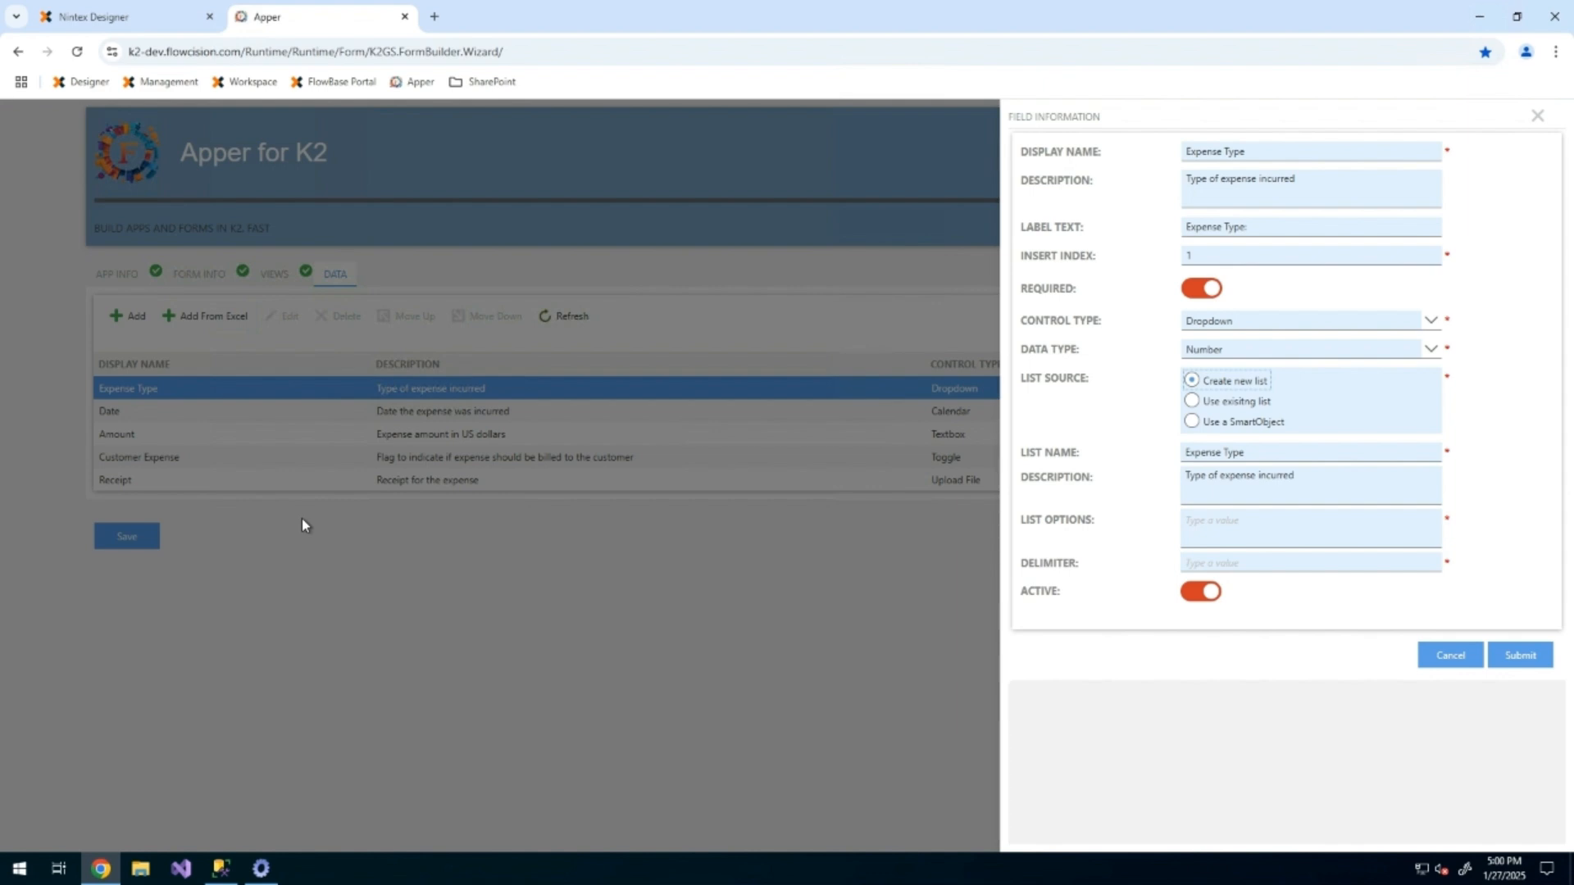
pyautogui.click(1241, 537)
pyautogui.write('Airfare;Hotel;Employee Meals')
pyautogui.click(1245, 560)
pyautogui.click(1164, 575)
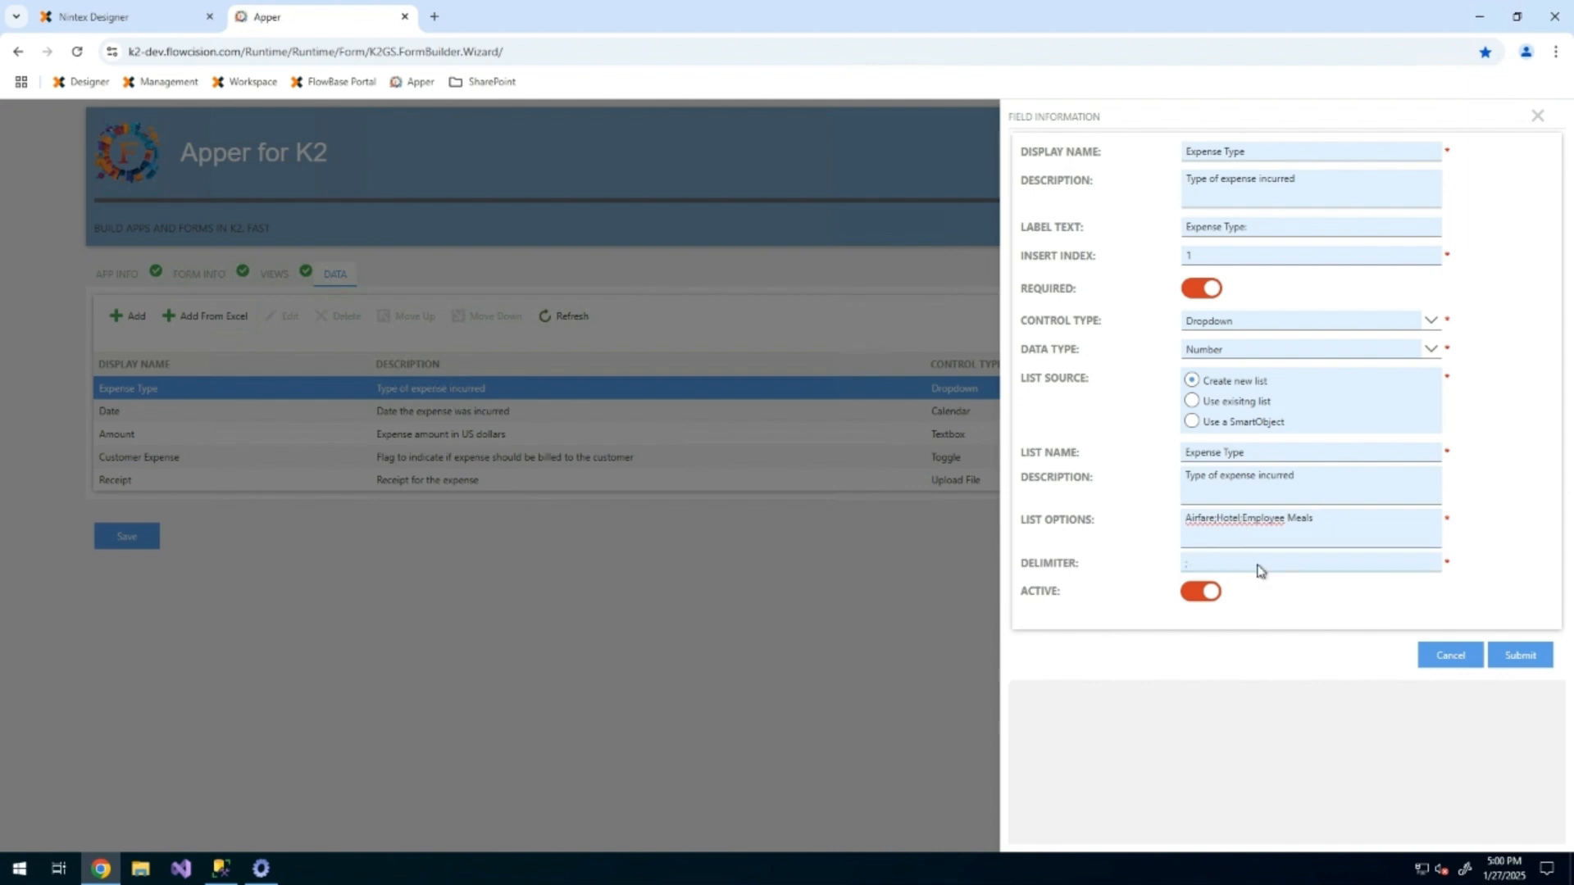
pyautogui.click(1516, 652)
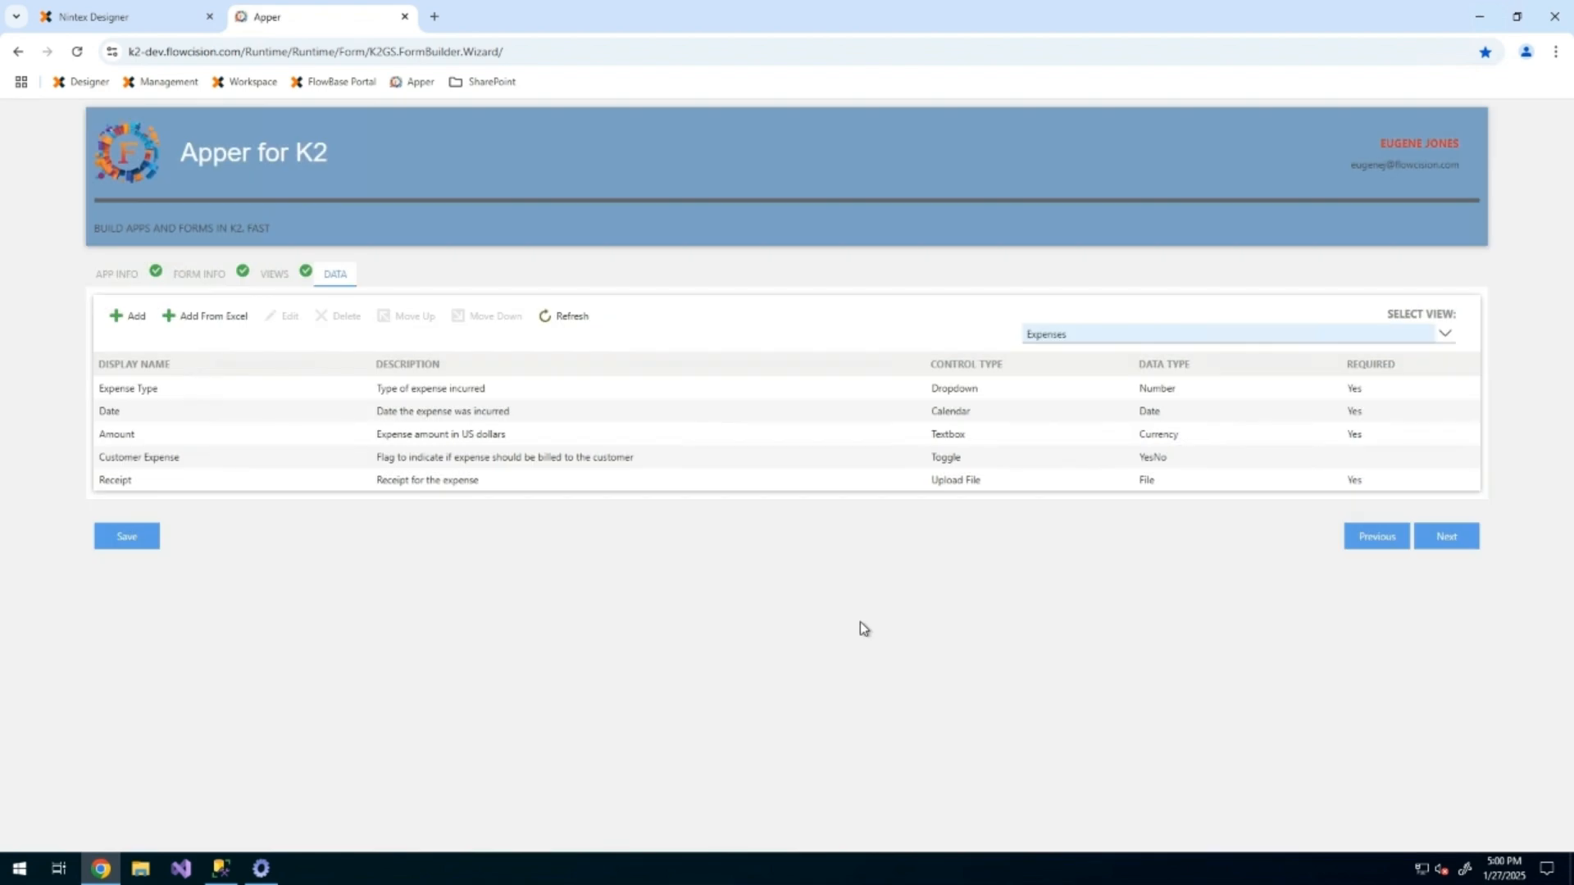
# - Advance the wizard to the workflow stage and choose the Two Level Approval with Rework template
pyautogui.click(509, 418)
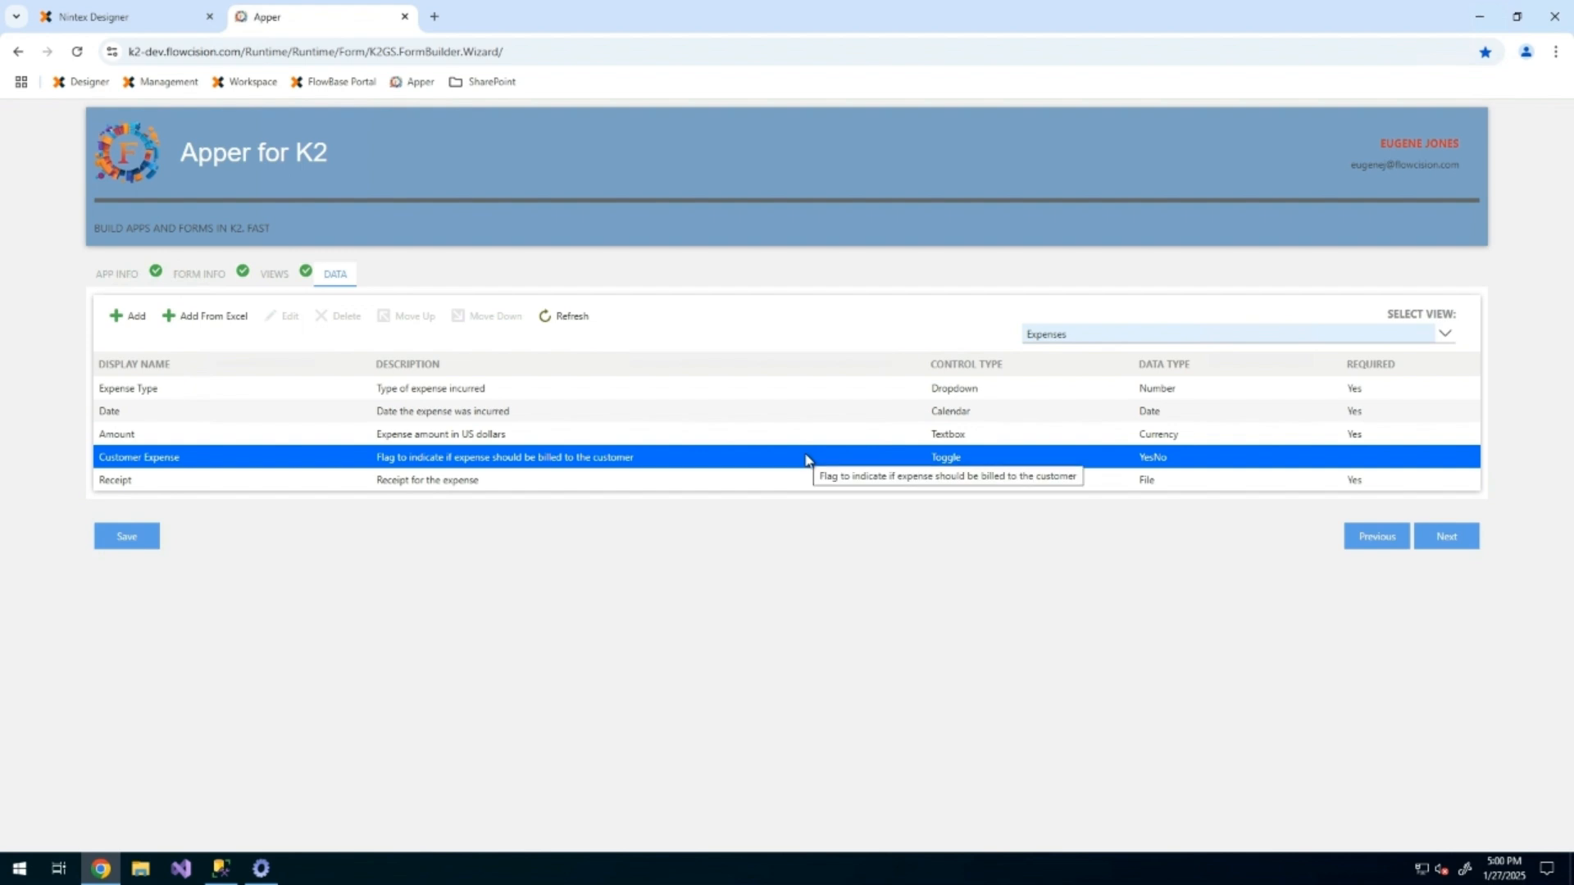
pyautogui.click(1436, 540)
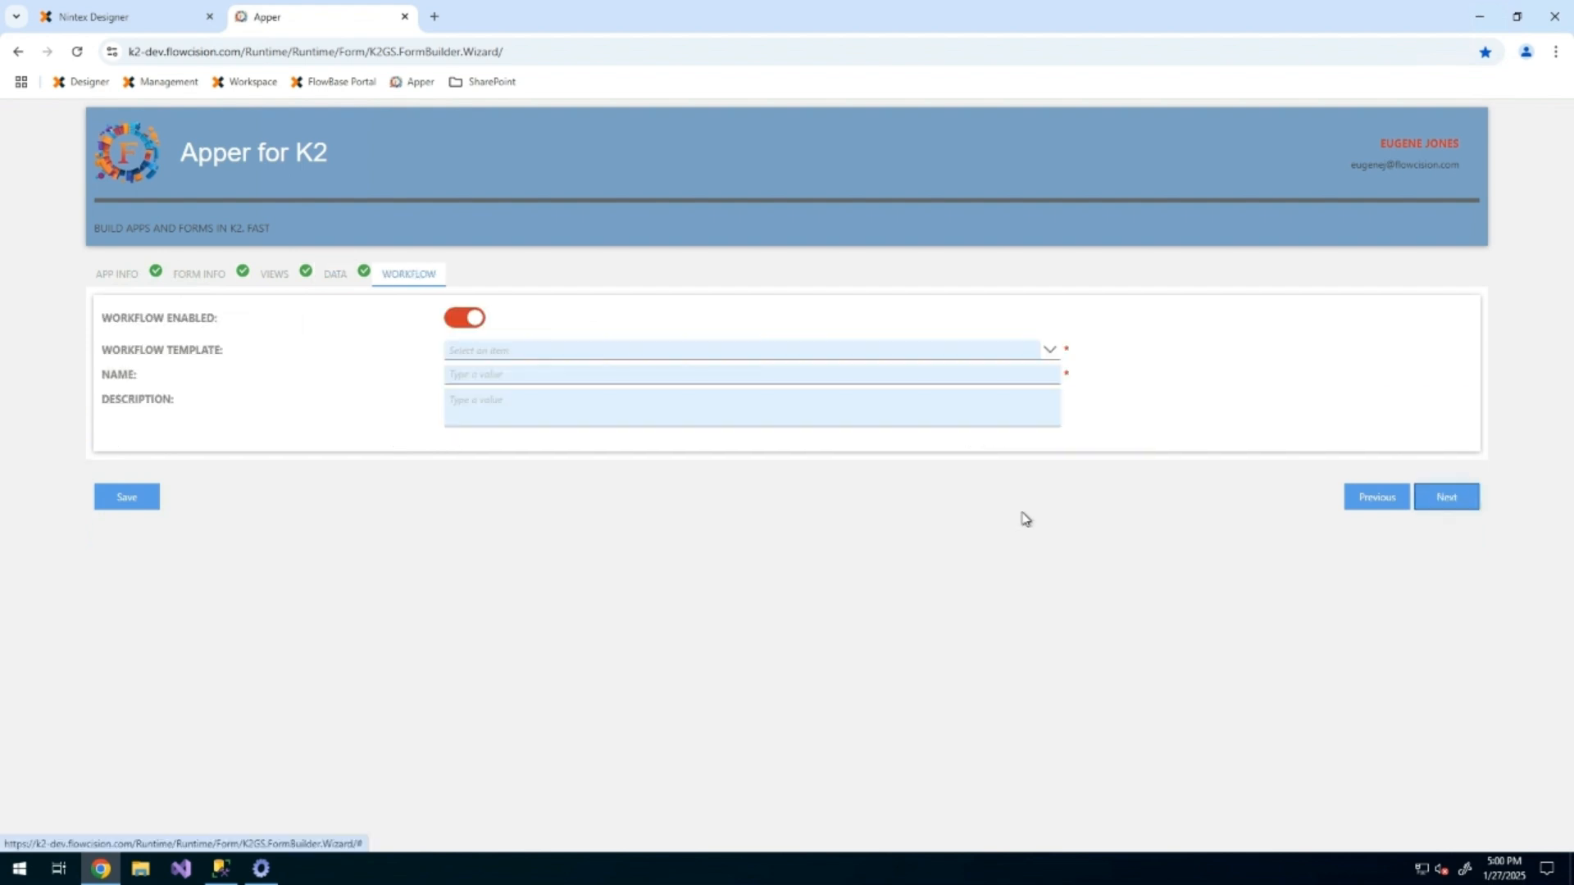
pyautogui.click(797, 352)
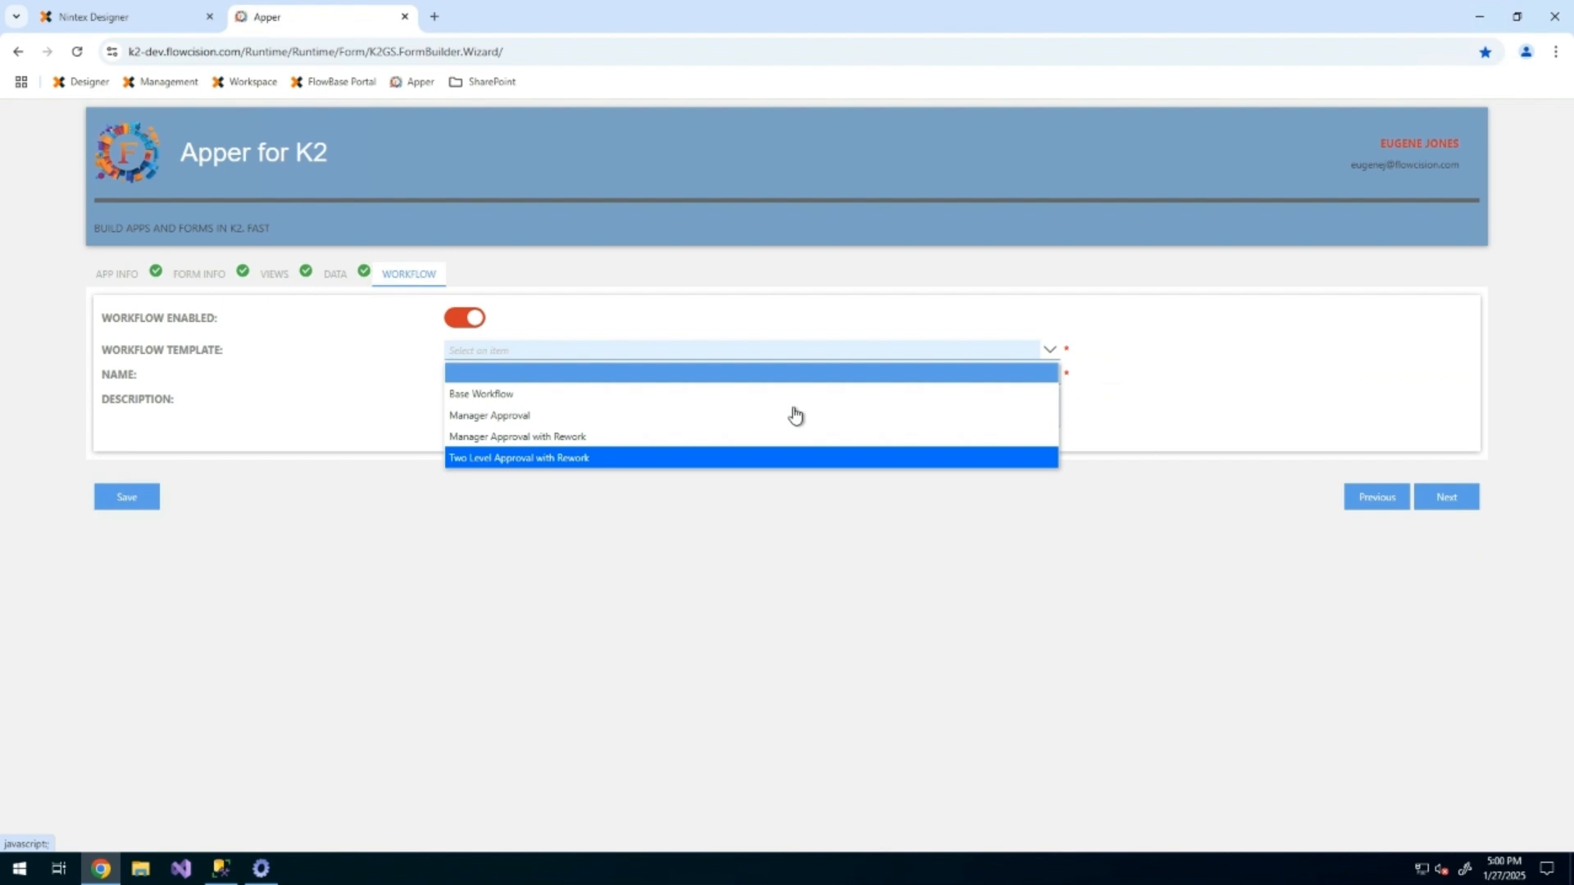
pyautogui.click(689, 466)
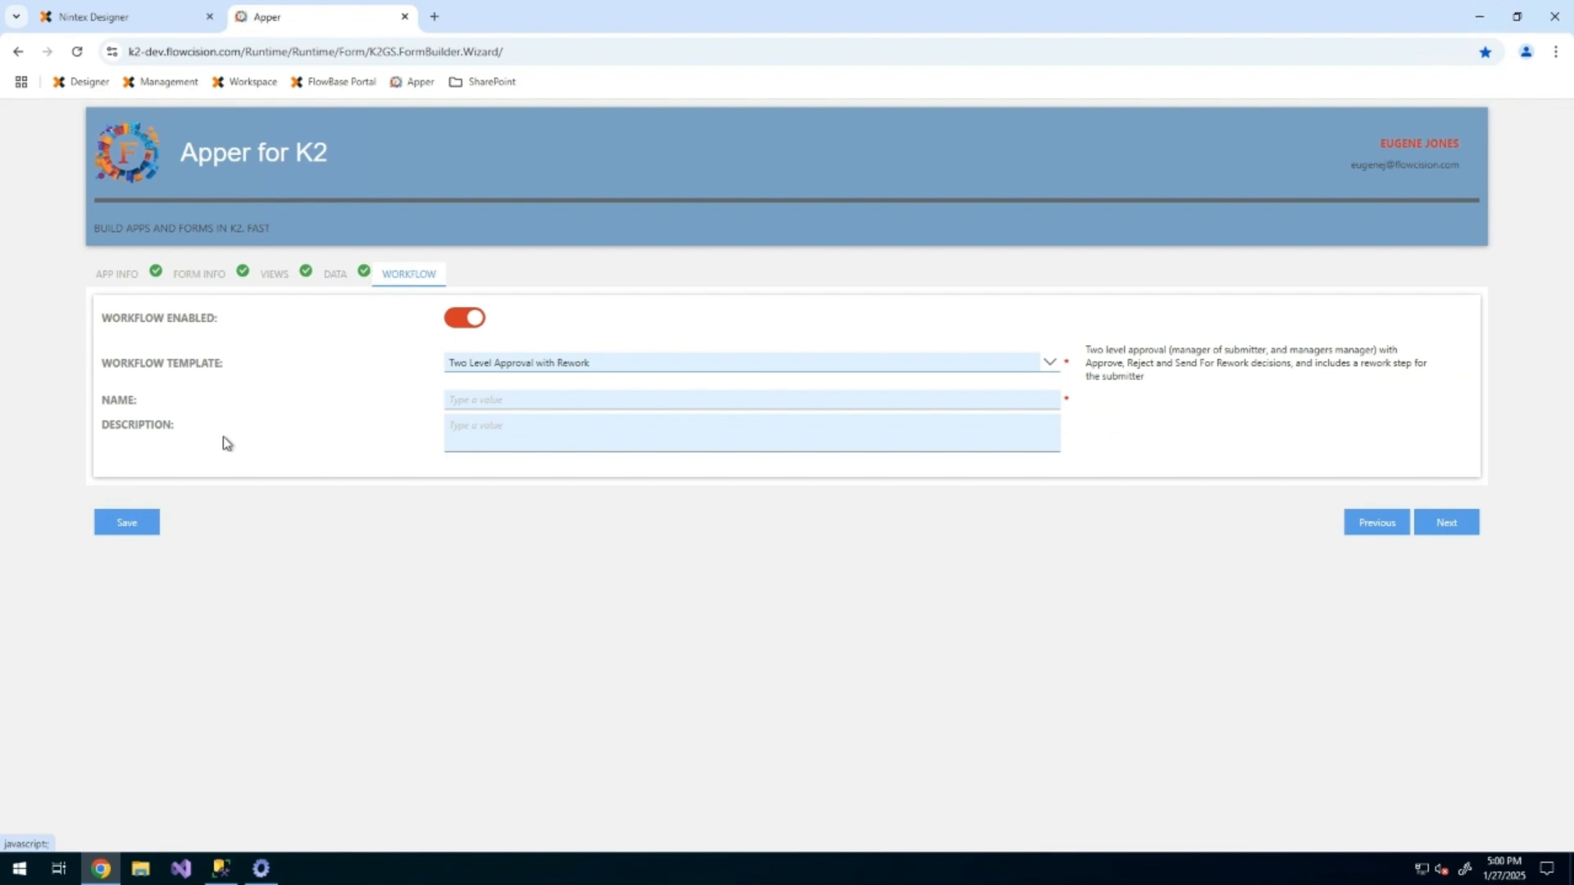
# - Name the workflow Expense Request Approval, describe it as "Route expense reimbursement requests for approval to completion", and advance to the summary
pyautogui.click(616, 397)
pyautogui.click(598, 524)
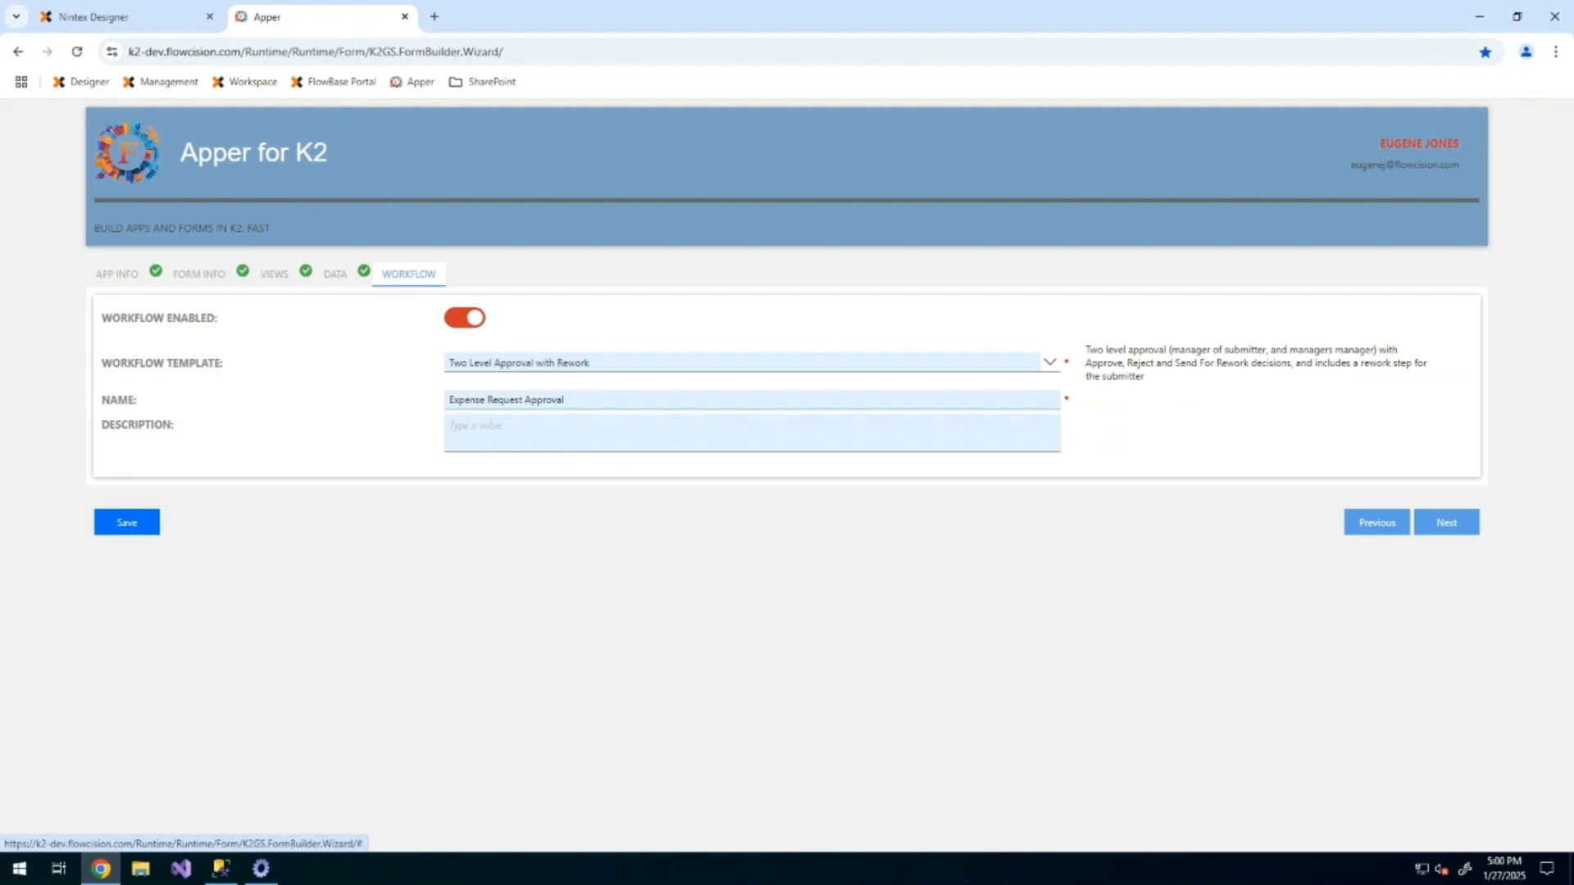
pyautogui.click(804, 430)
pyautogui.write('Route expense reimbursement requests for approval to completion')
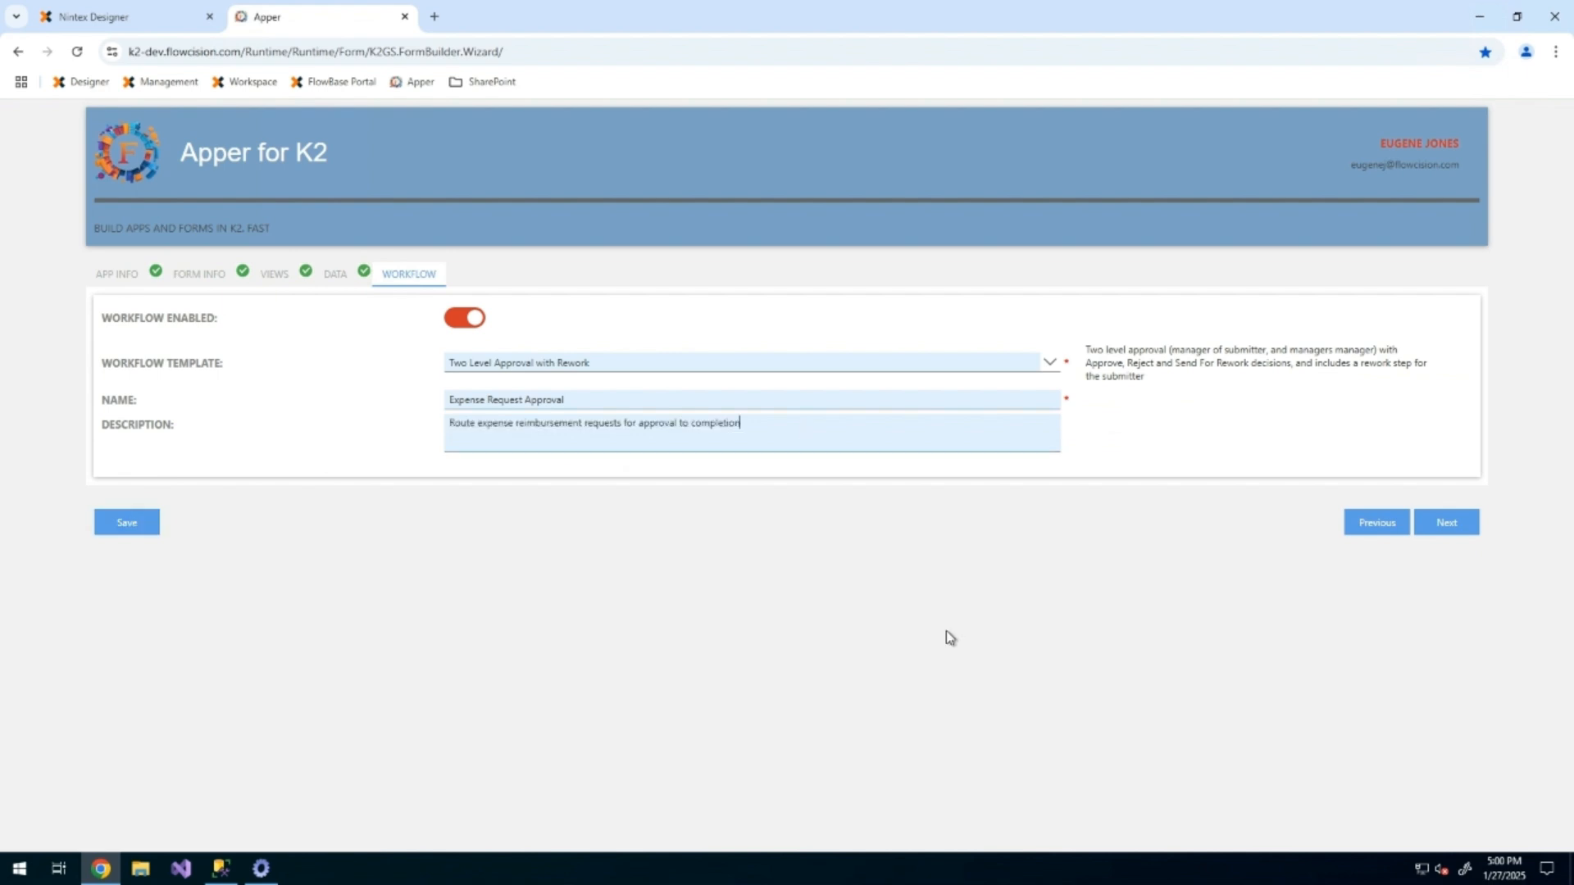
pyautogui.click(1446, 522)
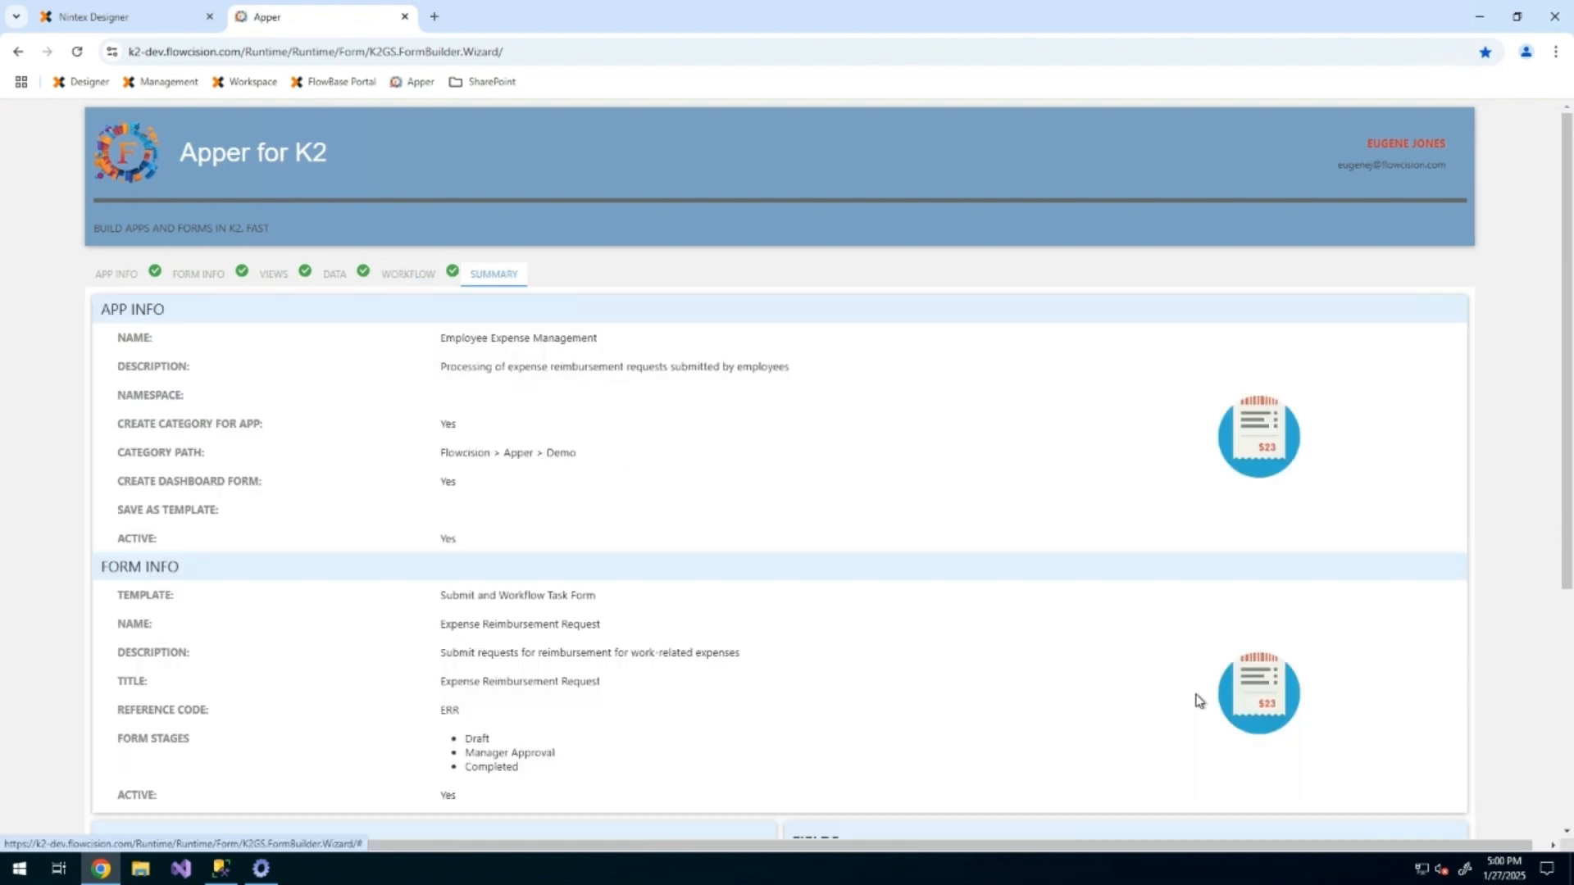
# - Review the app, form, view and workflow details in the summary, including the fields of the Claim Info view
pyautogui.scroll(-2, 1138, 470)
pyautogui.scroll(-3, 880, 664)
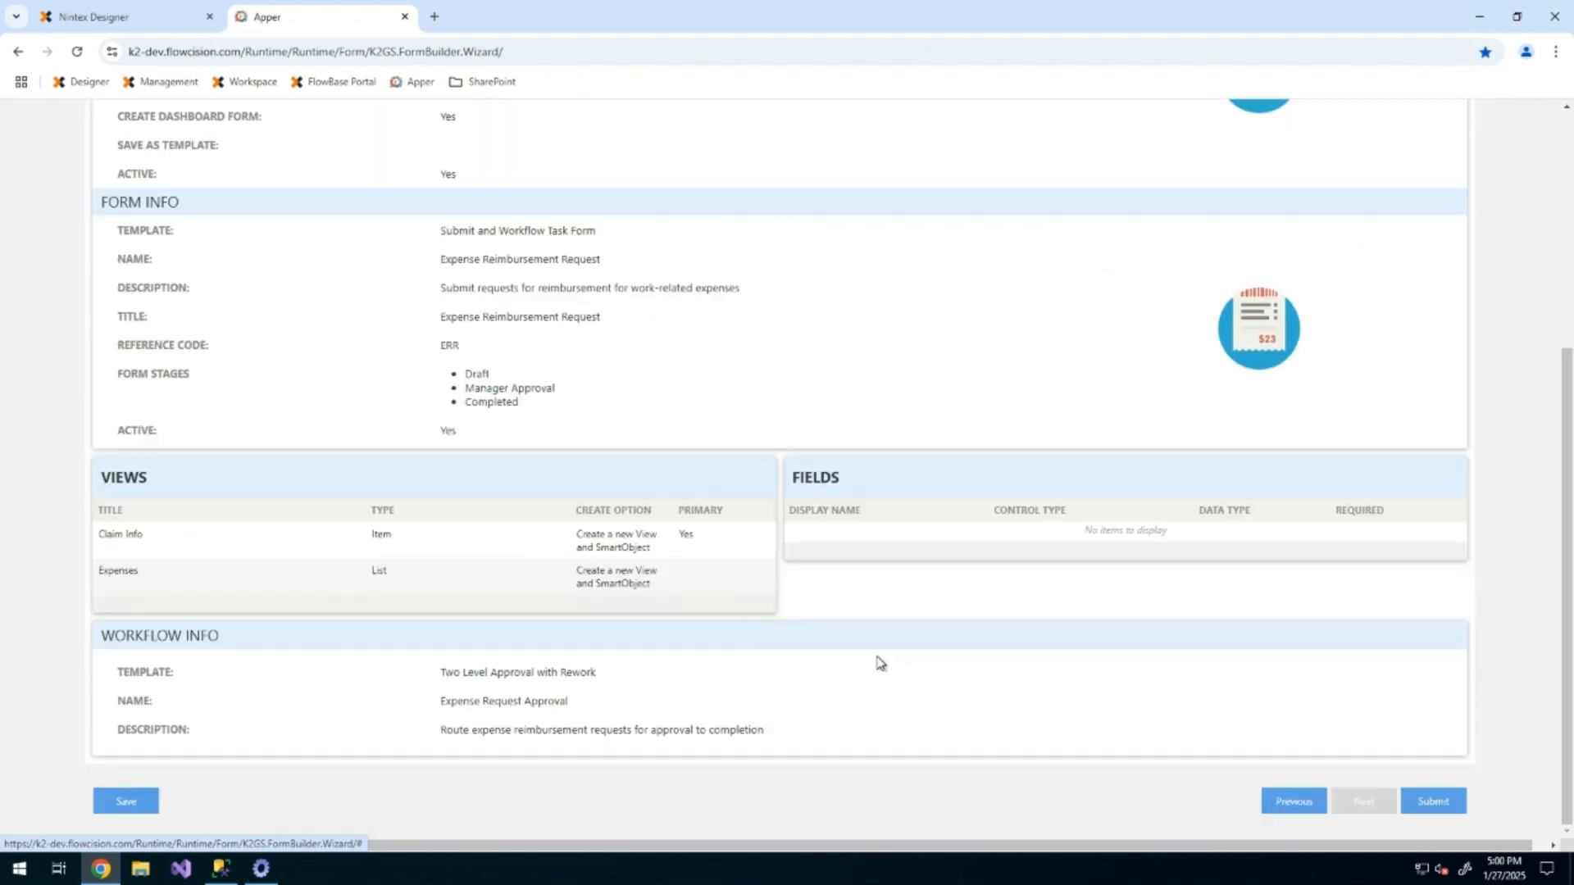
pyautogui.scroll(3, 724, 389)
pyautogui.scroll(1, 724, 388)
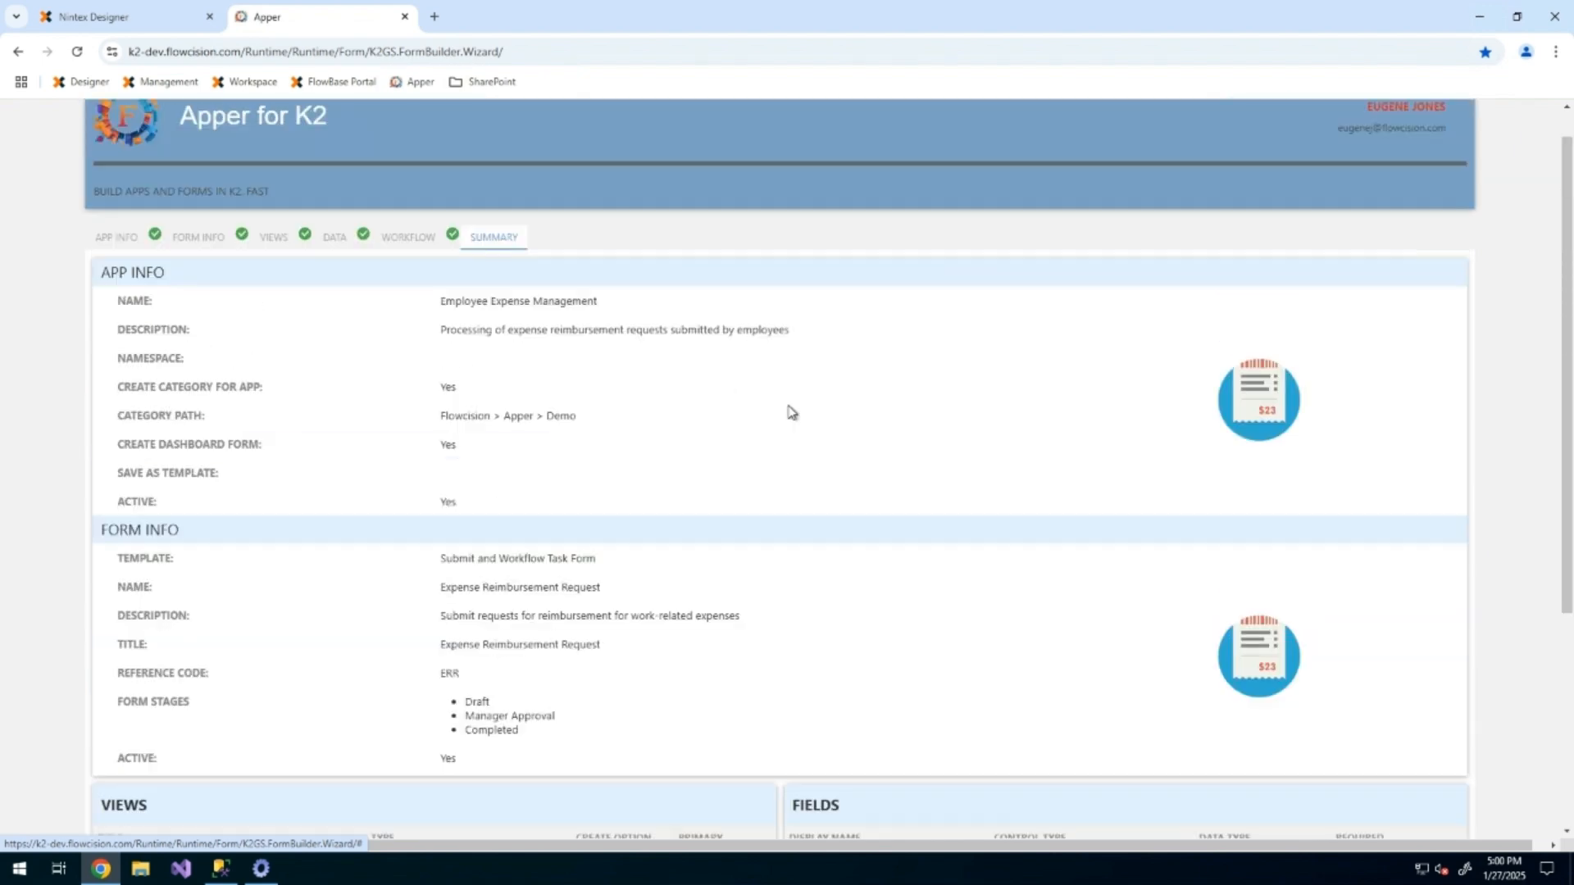
pyautogui.scroll(-4, 791, 412)
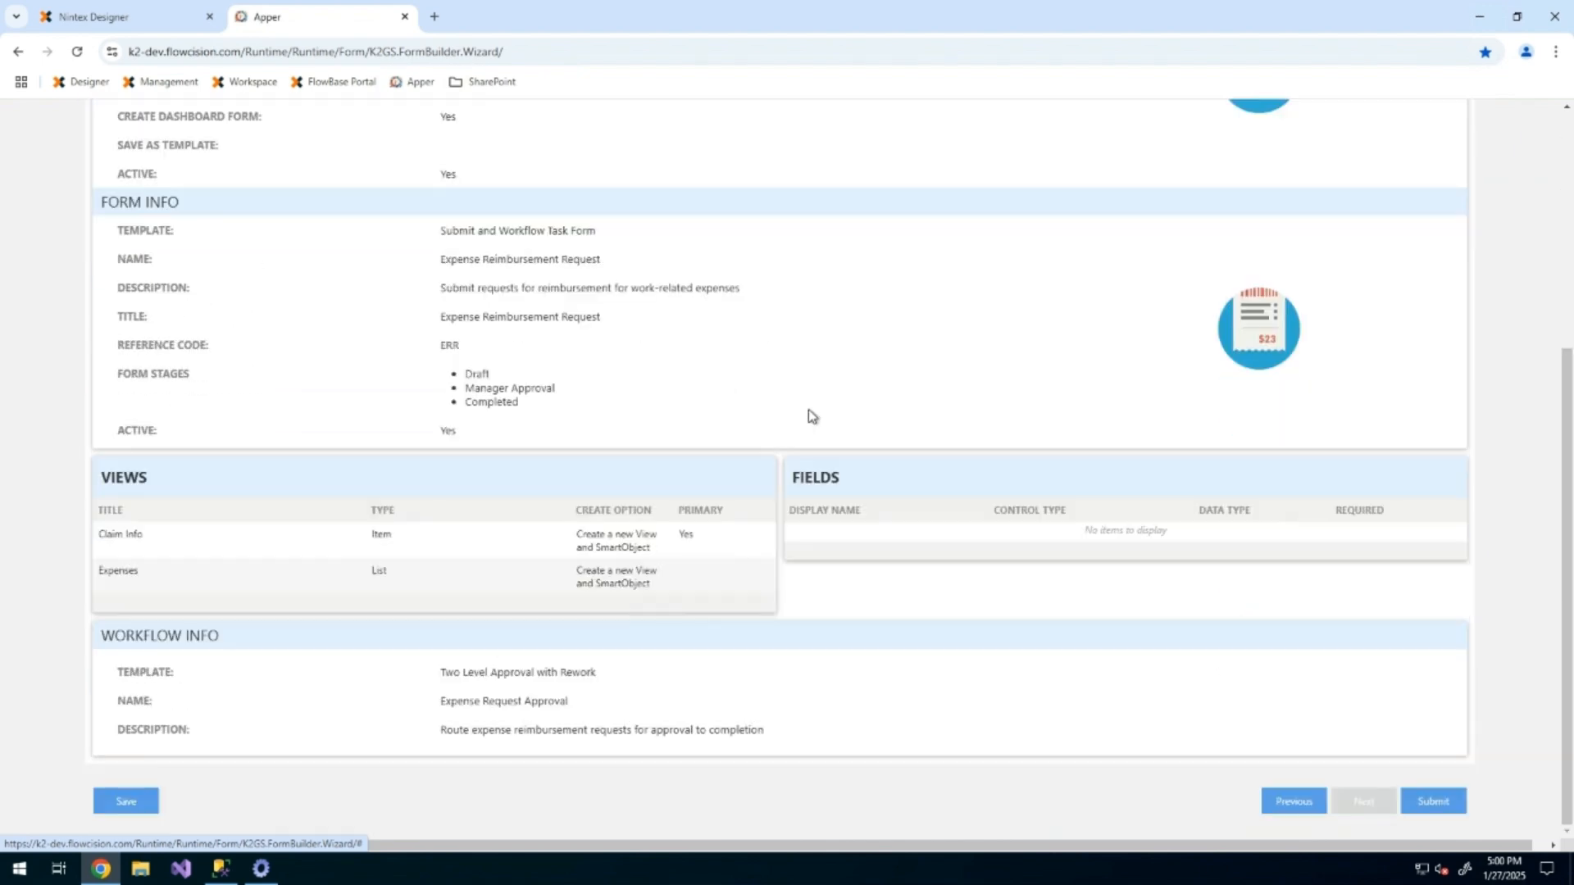
pyautogui.click(712, 532)
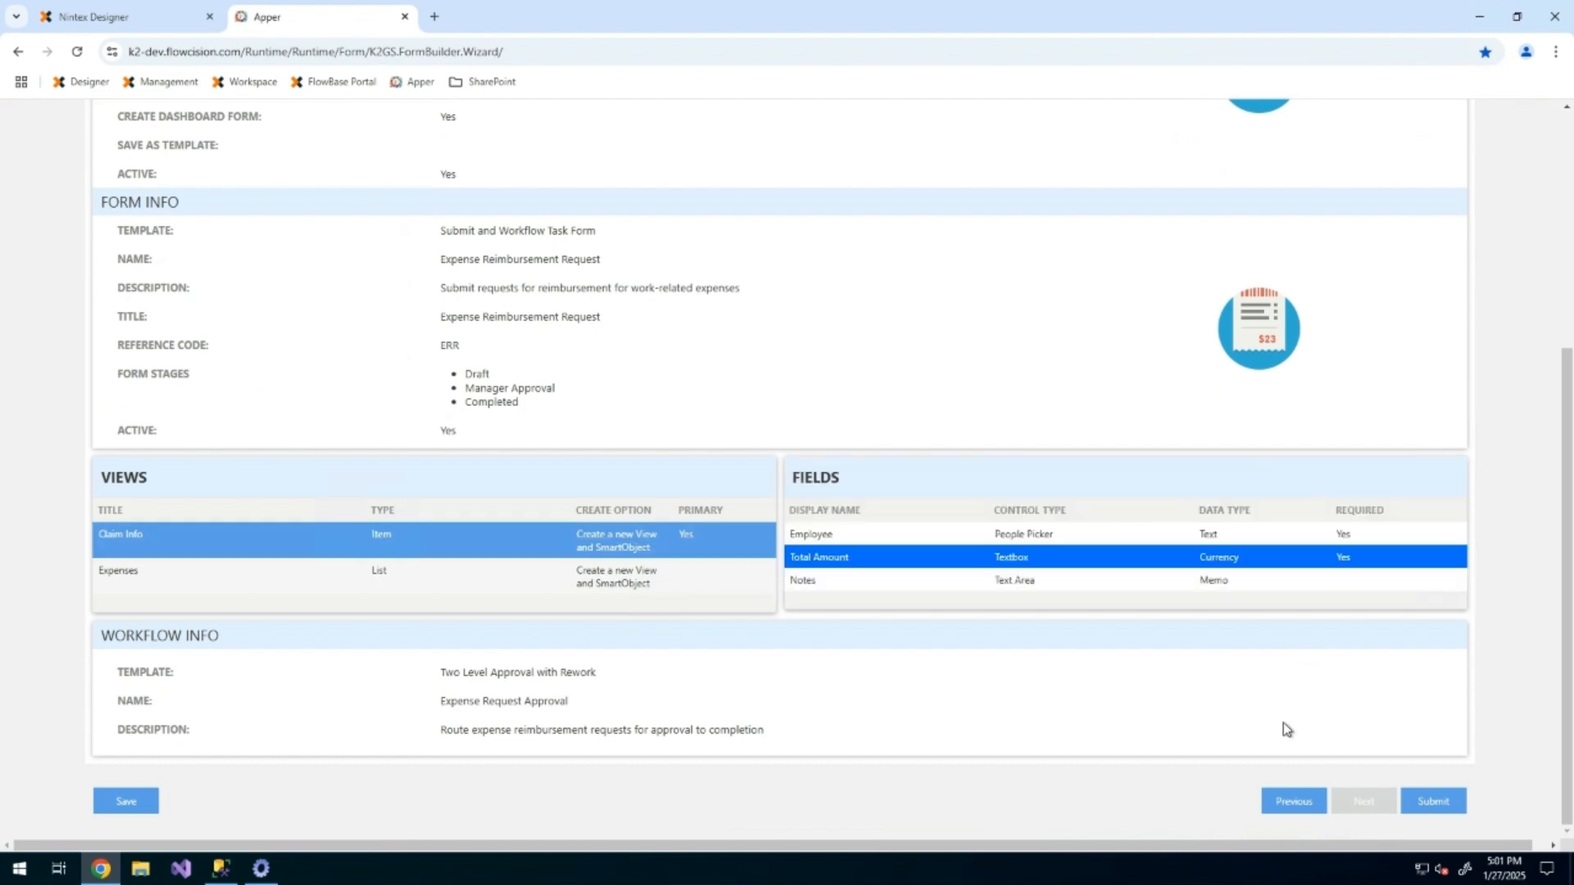
# - Submit and deploy the Employee Expense Management app with its Expense Reimbursement Request form, and close the deployment notice
pyautogui.click(1437, 808)
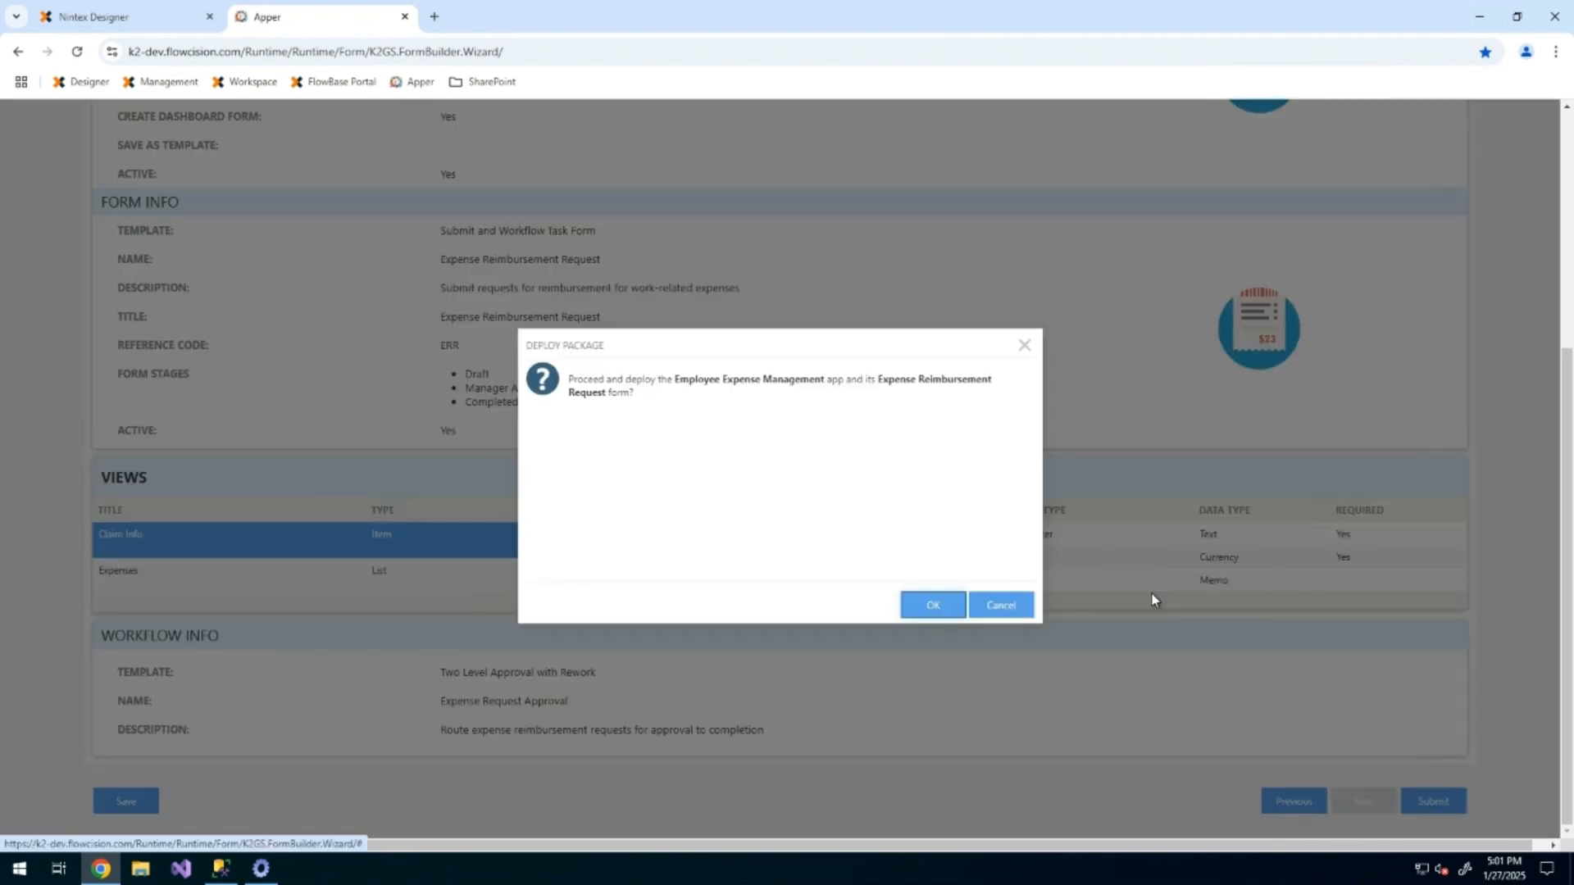
pyautogui.click(918, 599)
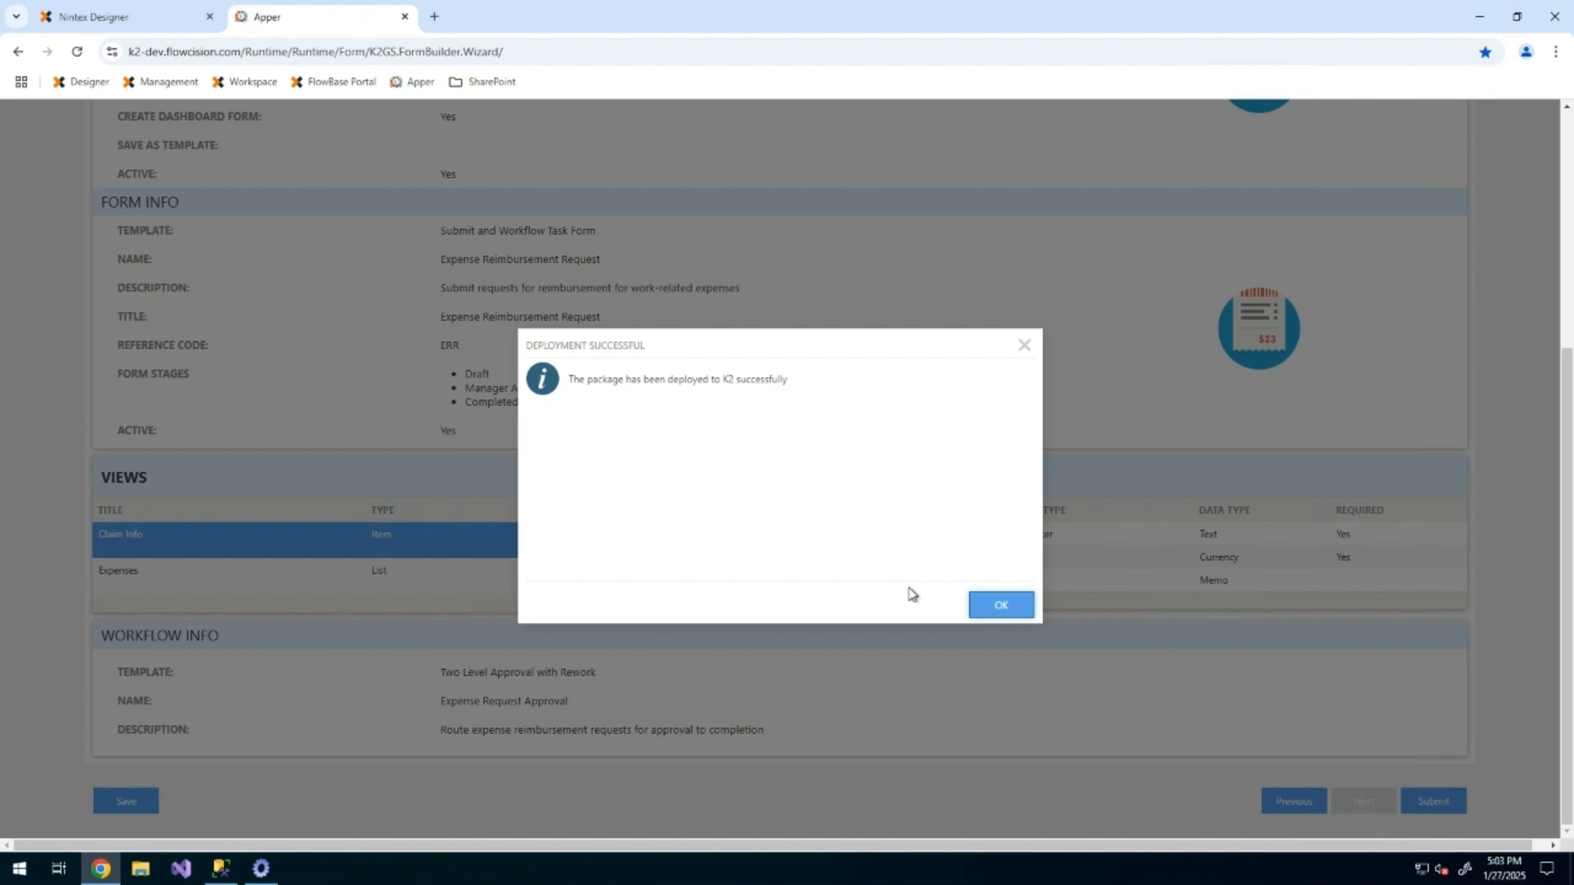
pyautogui.click(1001, 607)
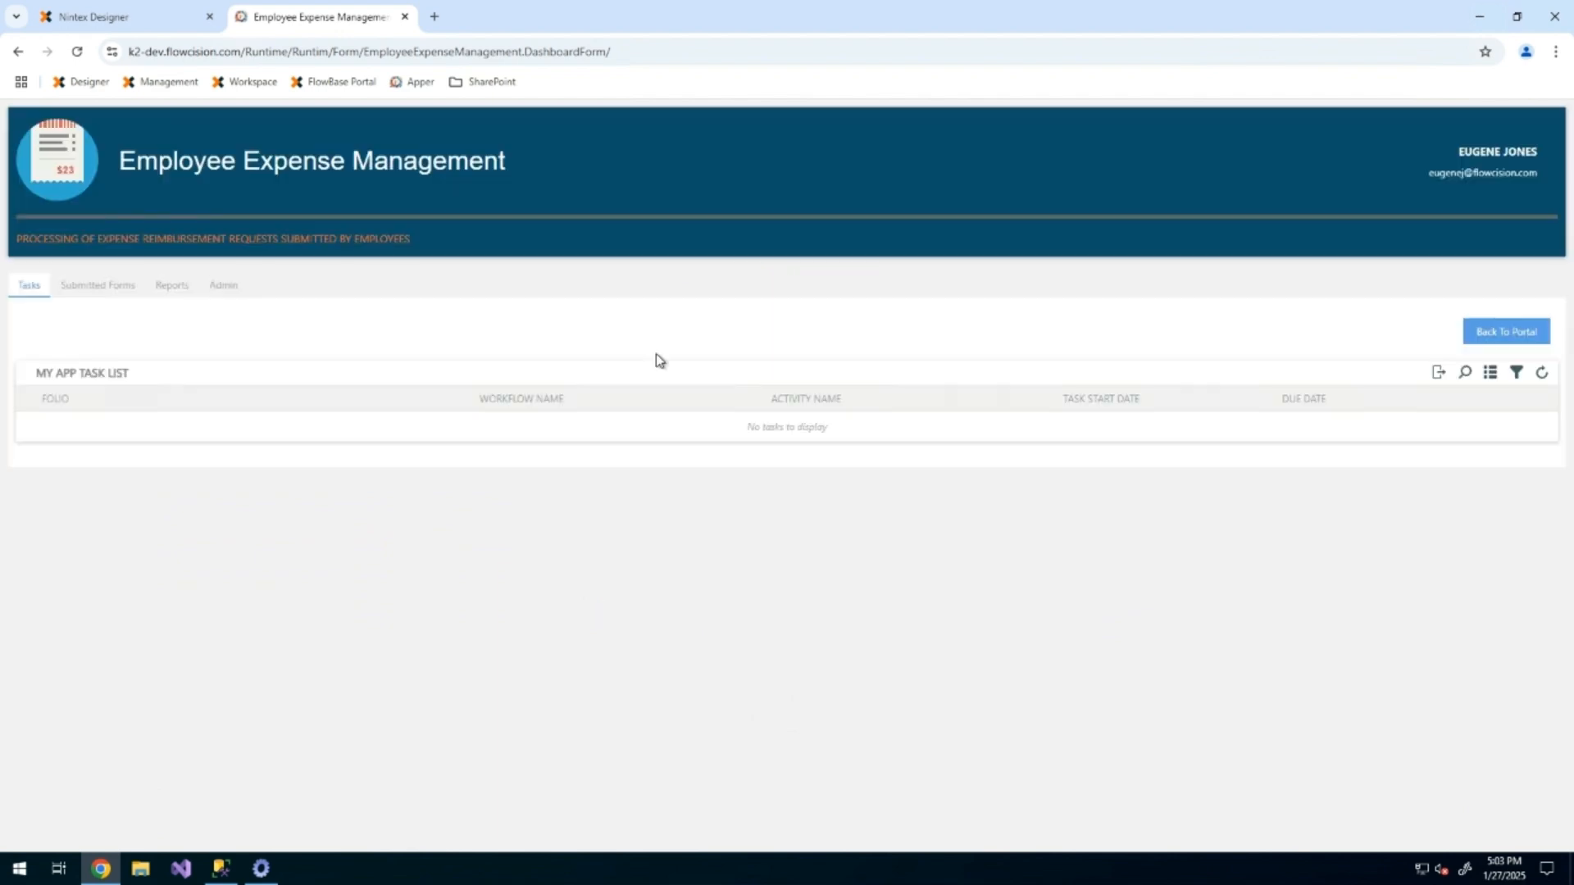
# - Inspect the workflow, forms, SmartObjects and views generated in the Demo category's Employee Expense Management folder in K2 Designer
pyautogui.click(140, 25)
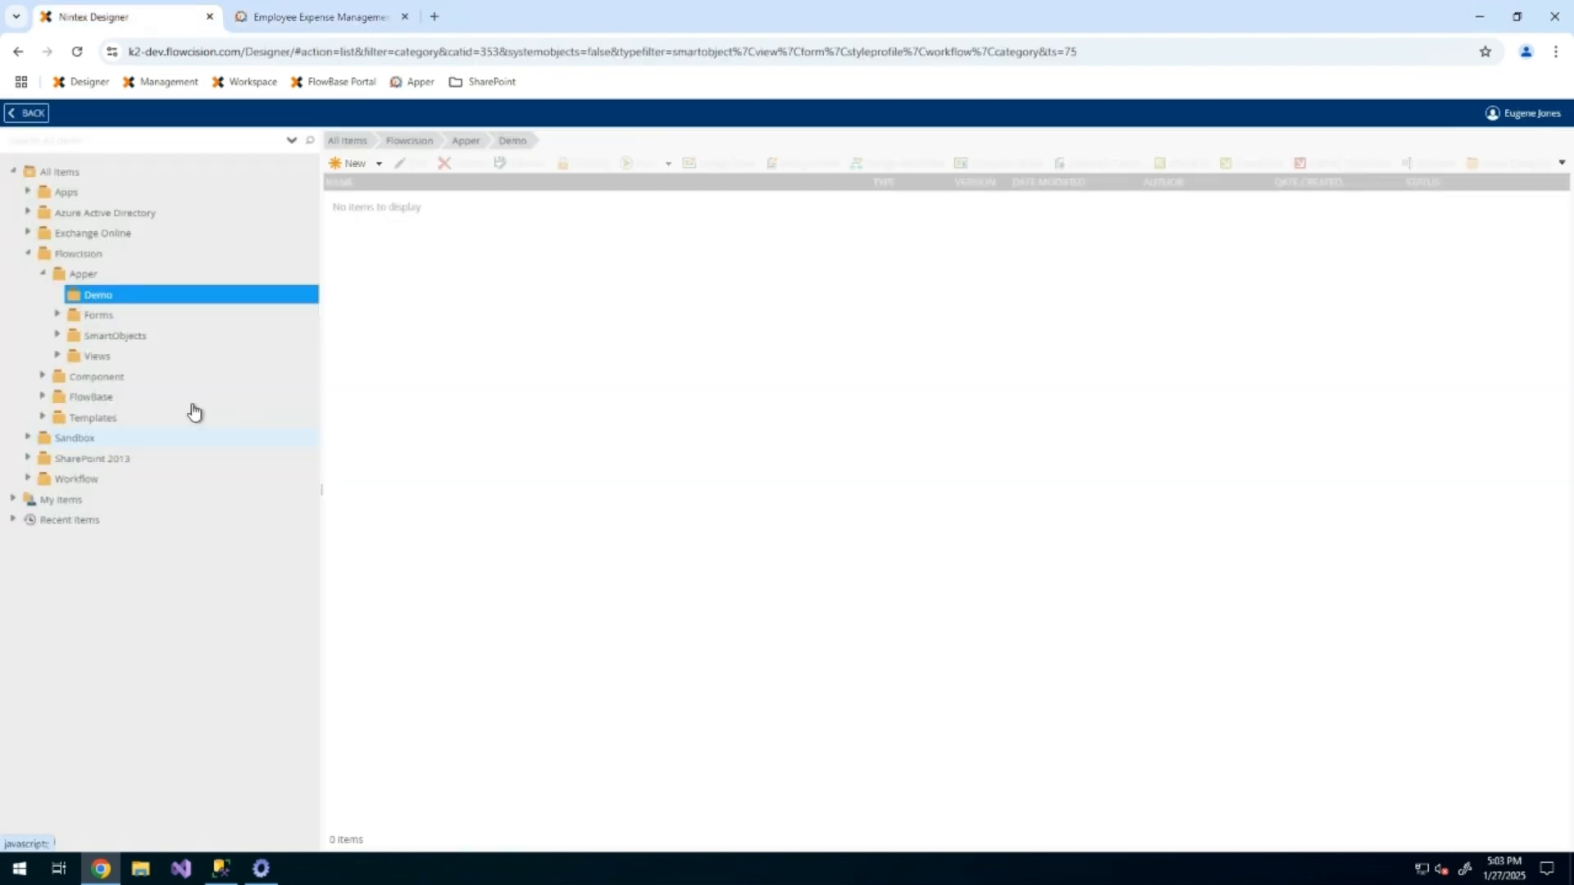
pyautogui.click(101, 305)
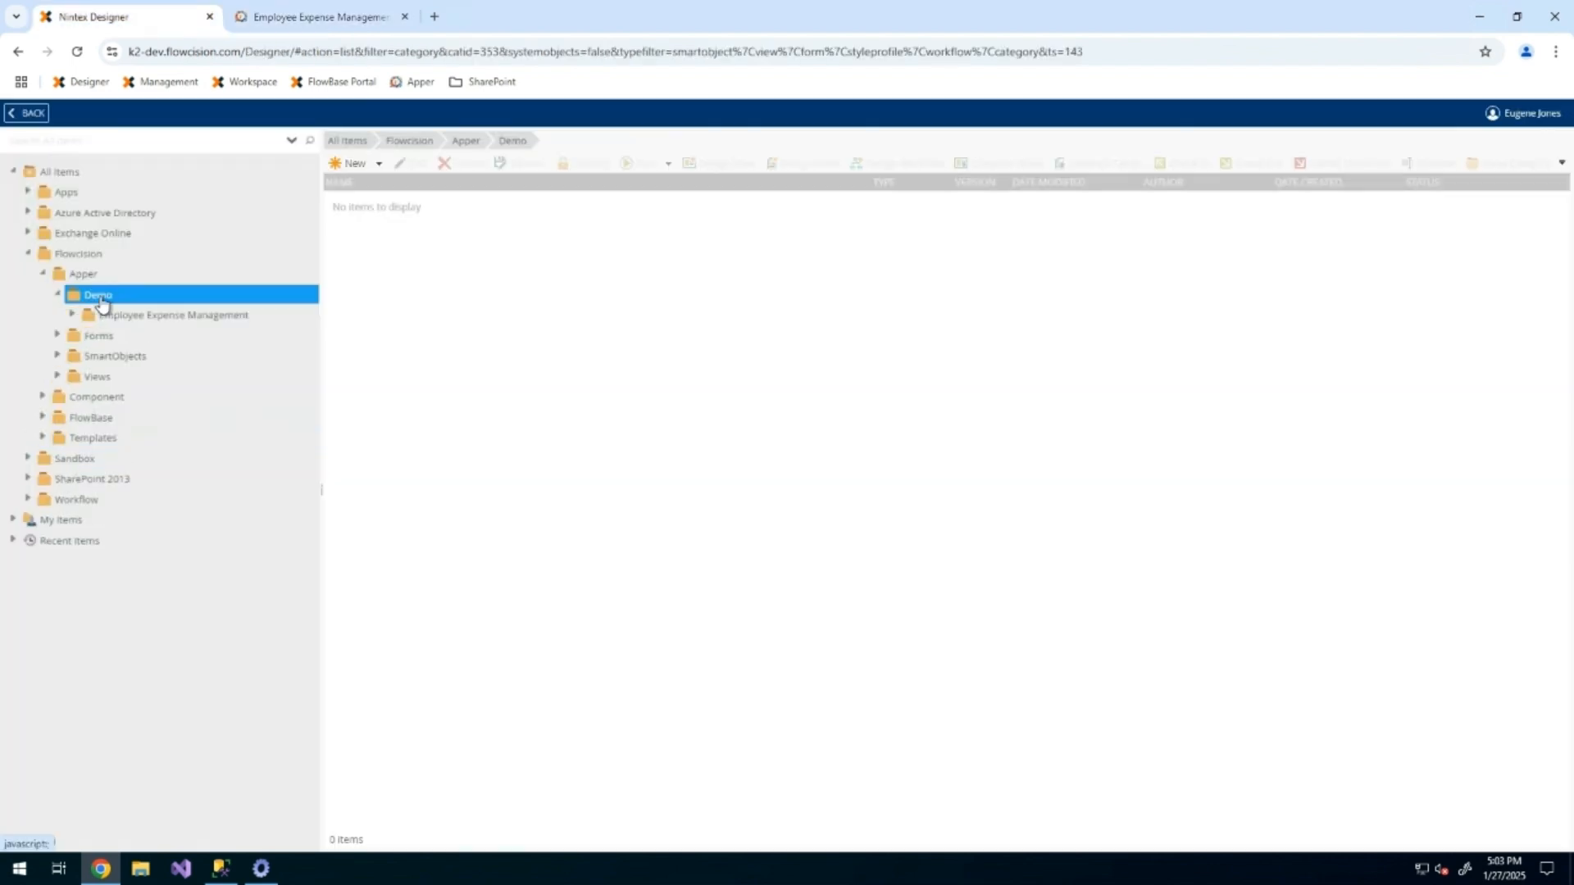
pyautogui.click(114, 316)
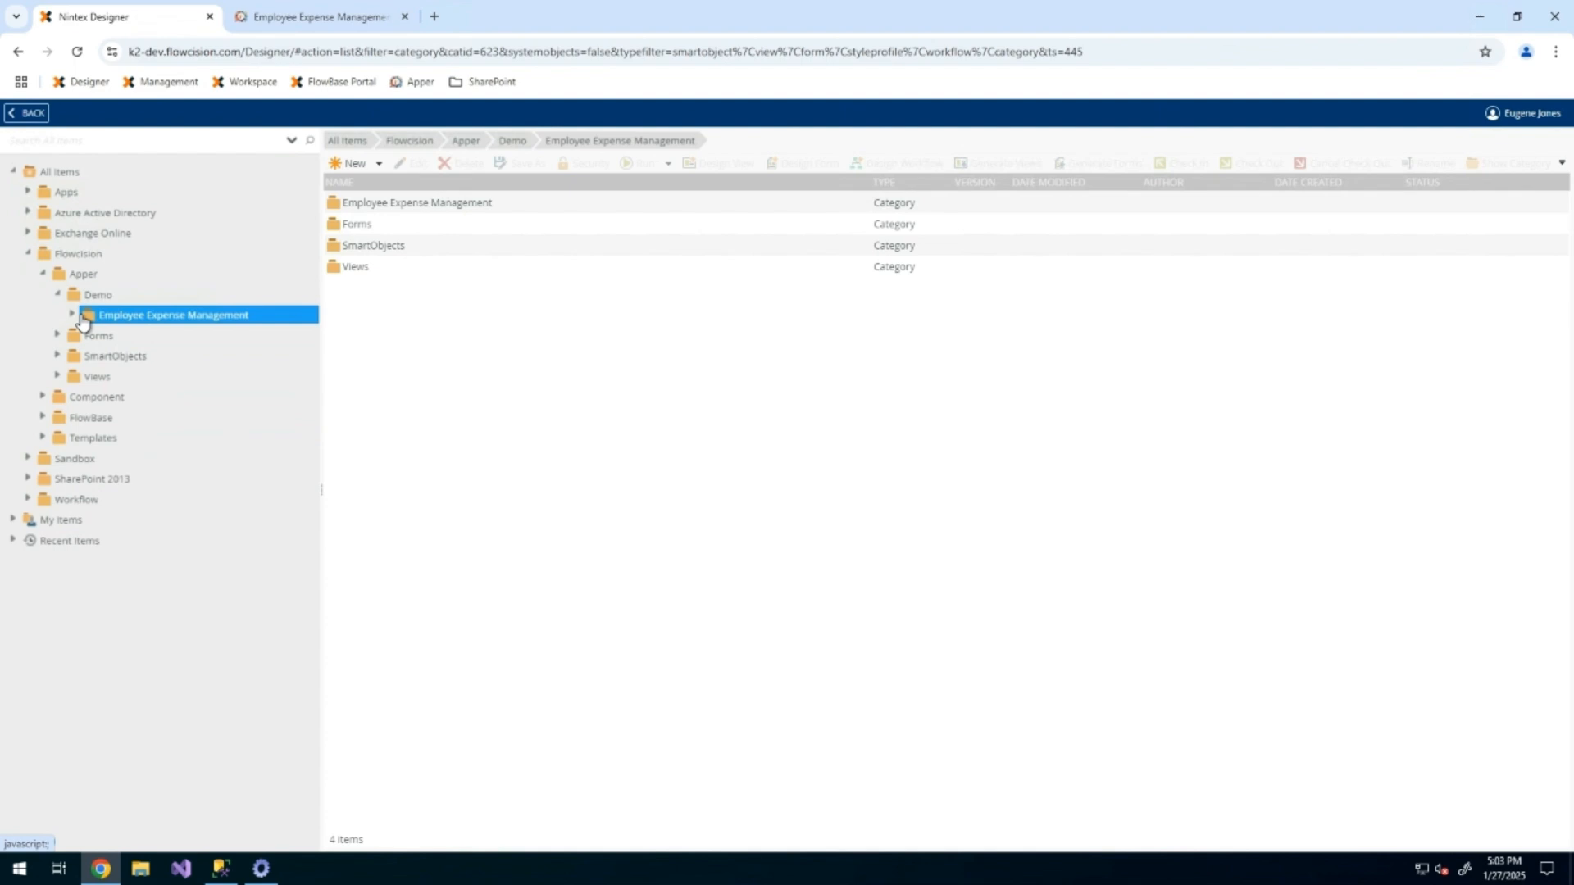
pyautogui.click(75, 313)
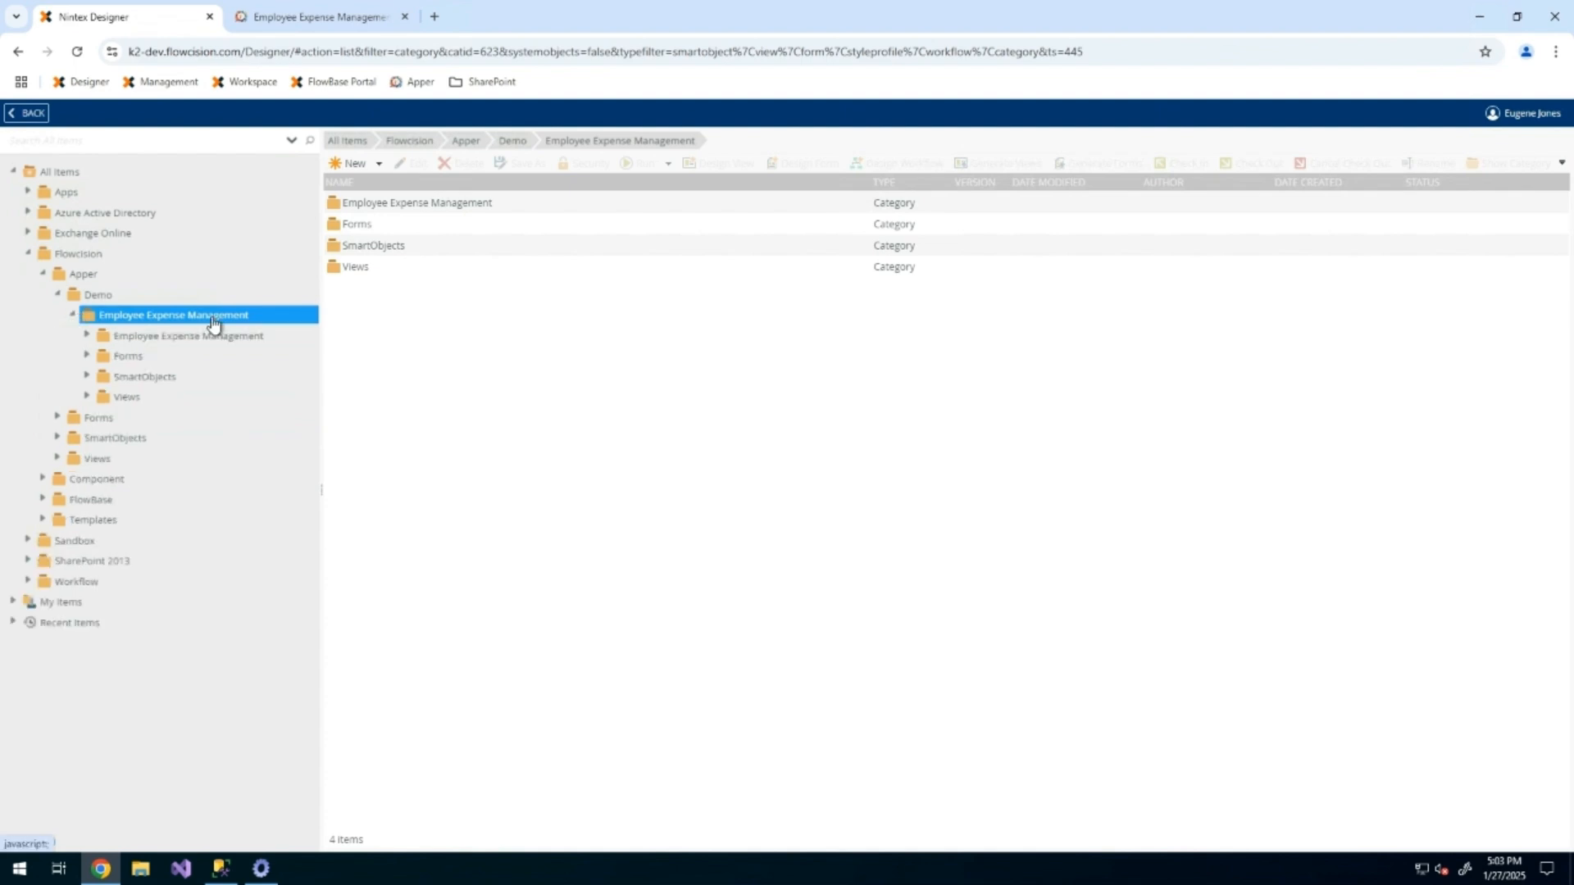
pyautogui.click(88, 335)
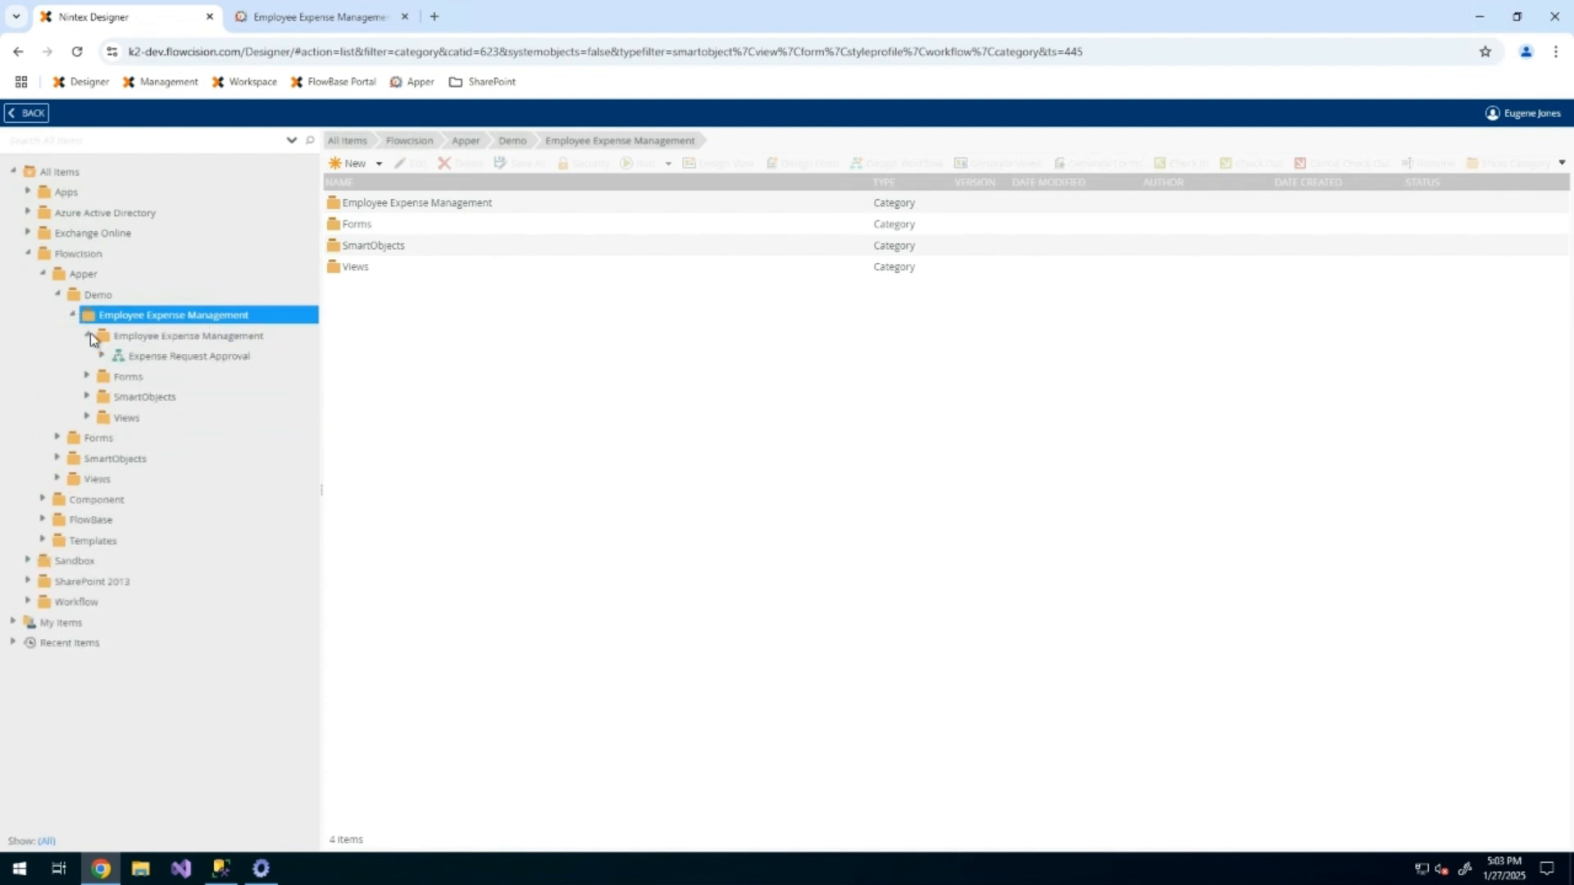
pyautogui.click(87, 377)
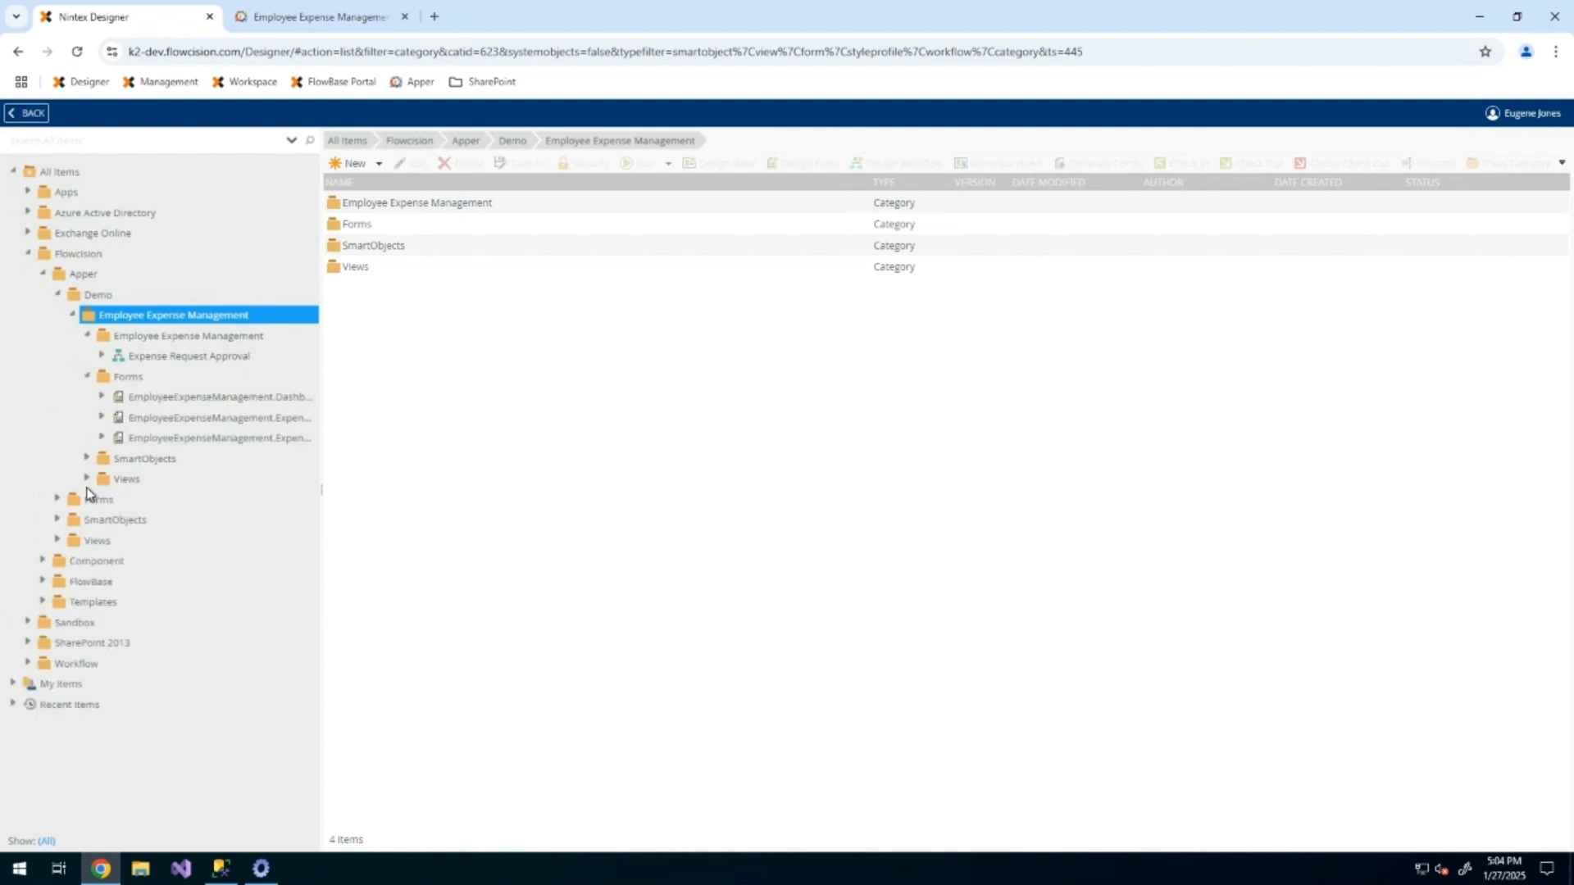
pyautogui.click(87, 459)
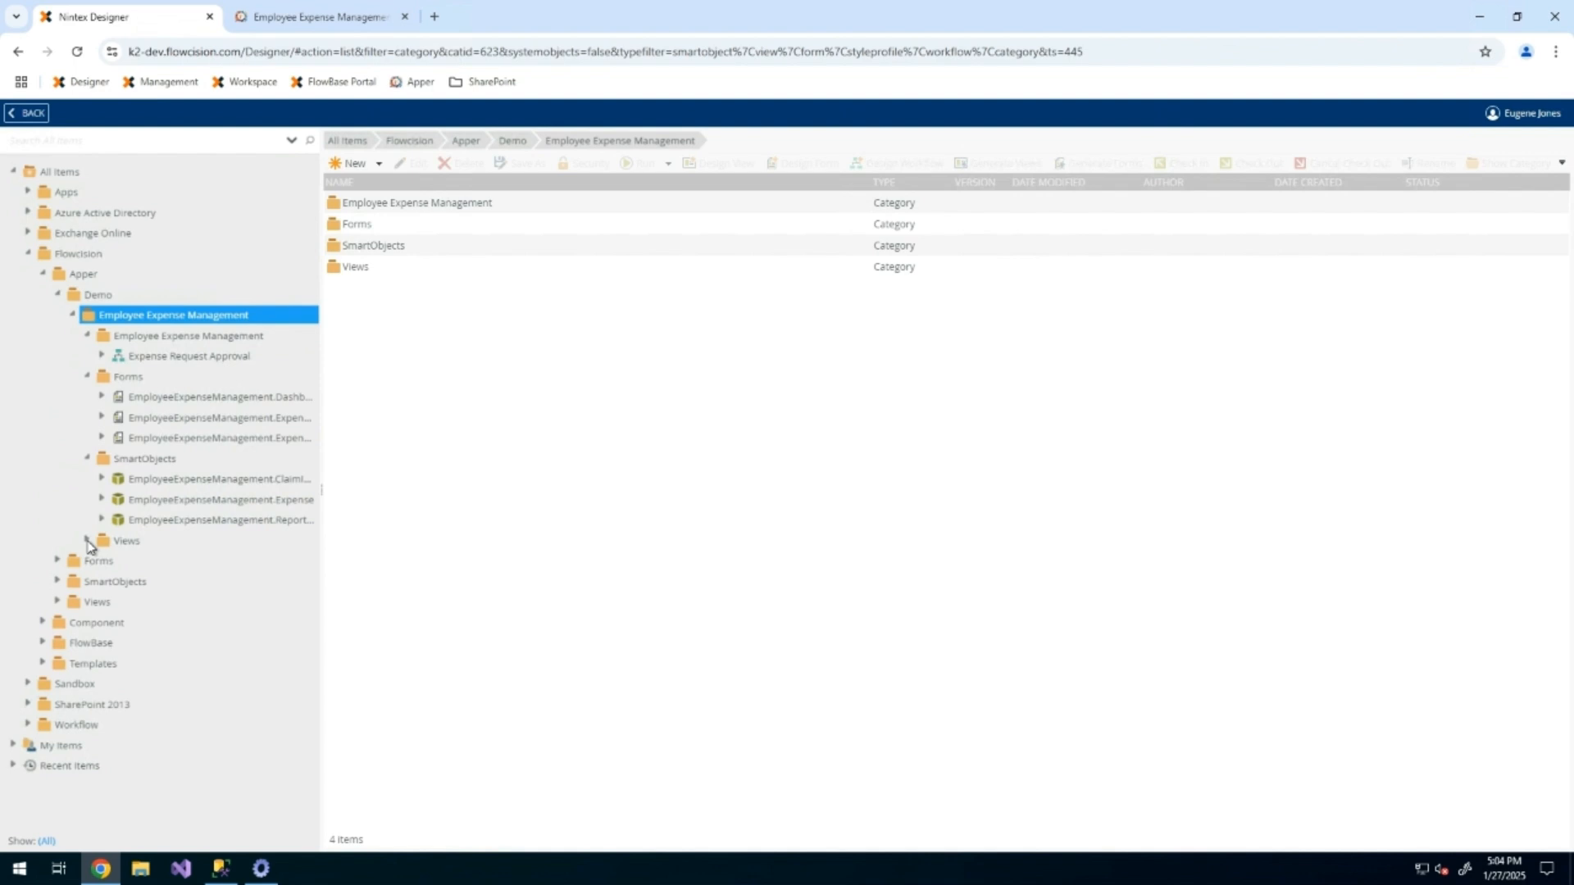
pyautogui.click(86, 541)
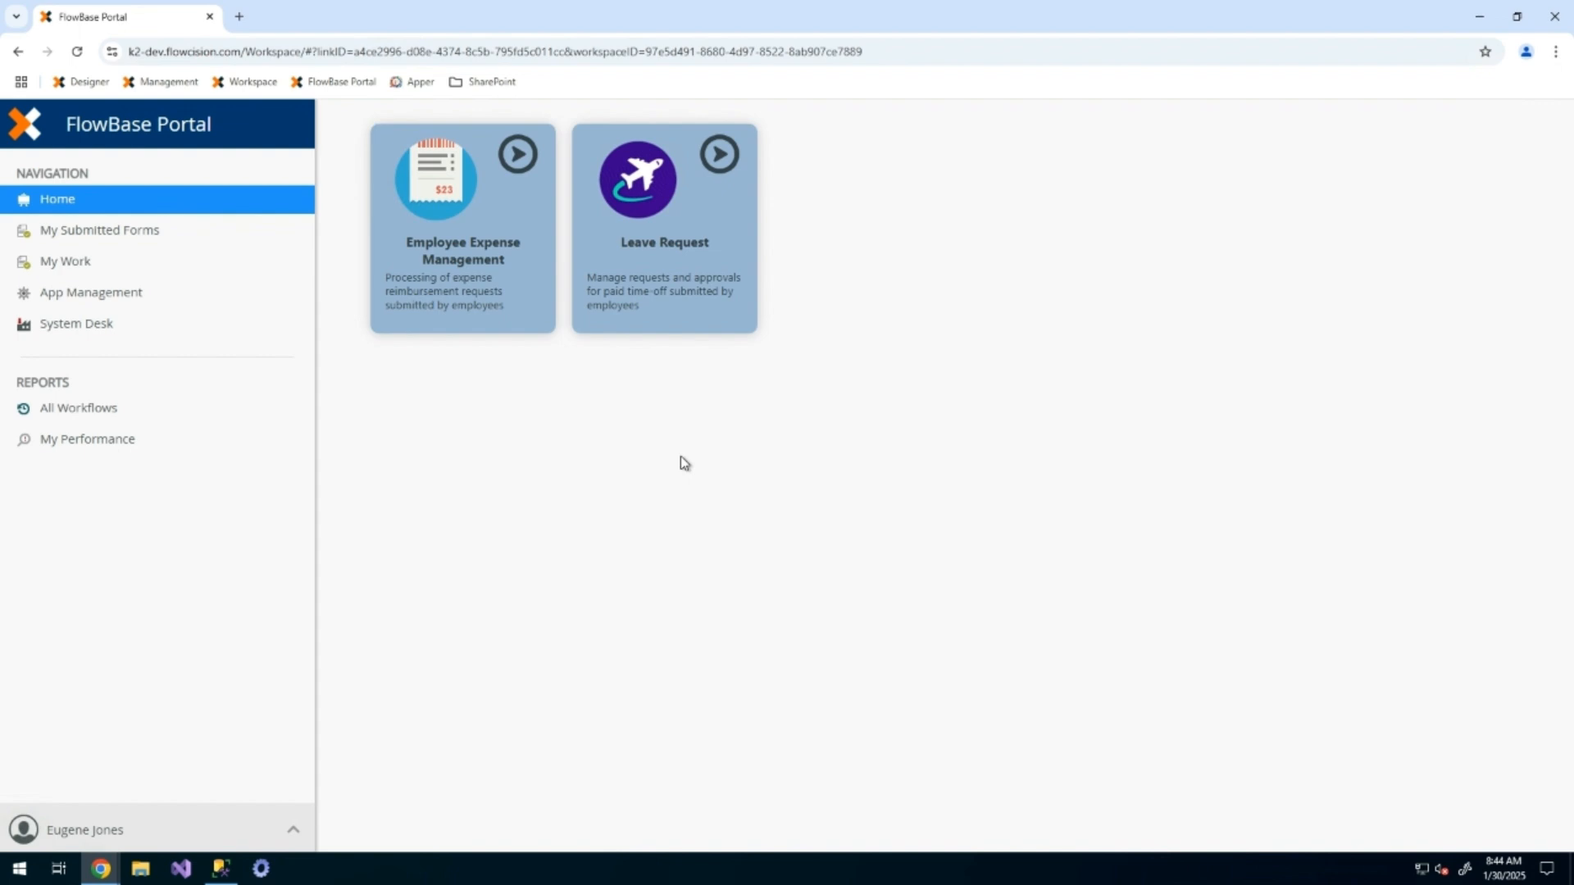
# - Review the Leave Request solution summary in the FlowBase Portal, close it, and view the submitted forms list
pyautogui.click(715, 261)
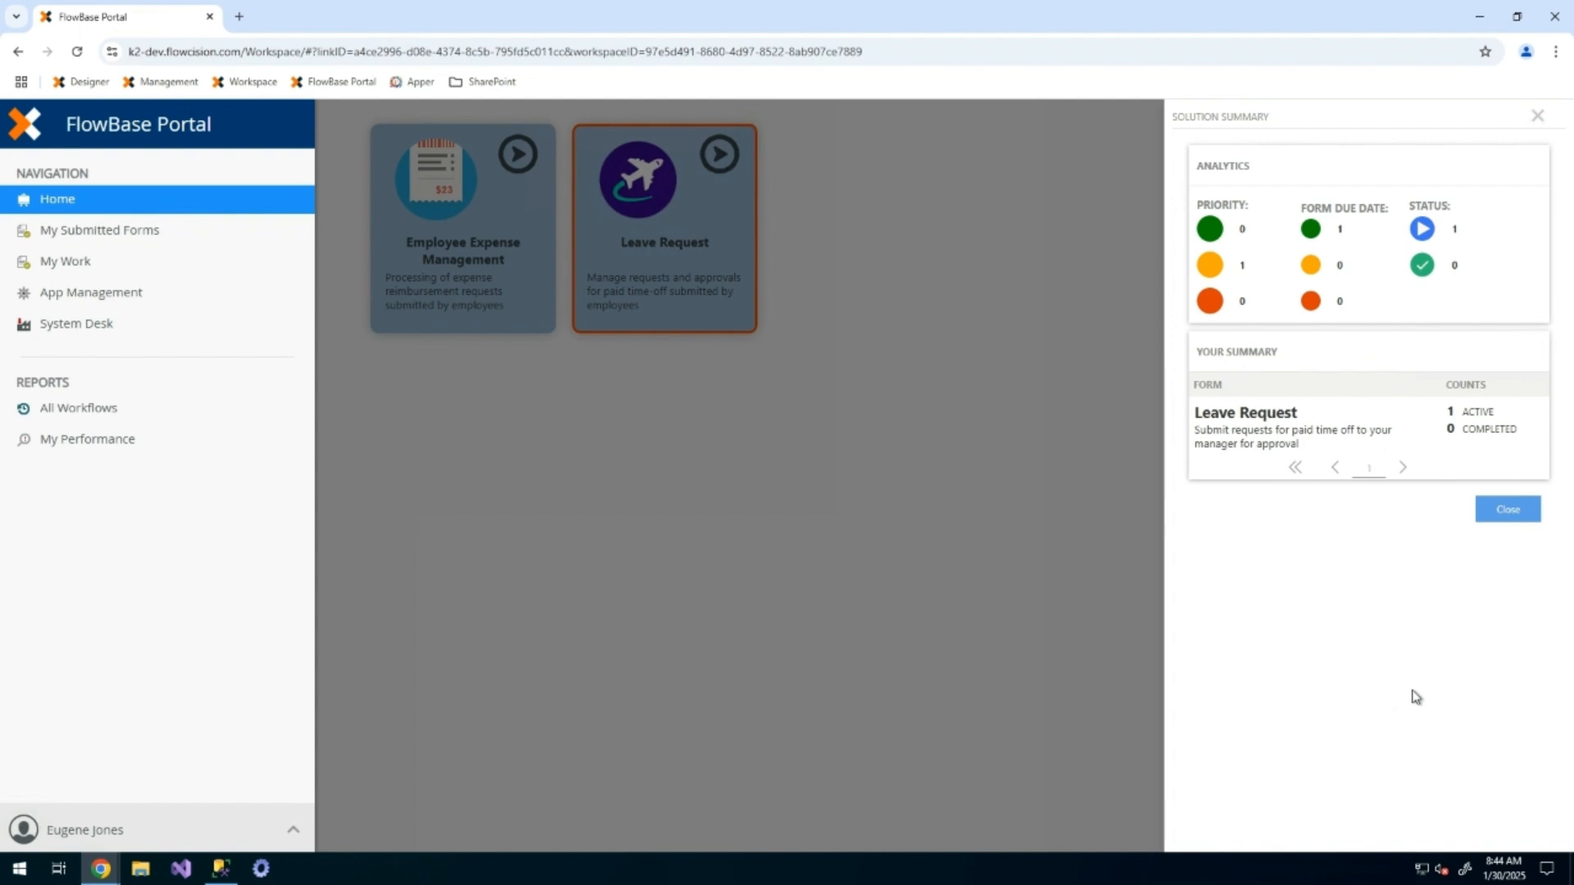
pyautogui.click(1538, 116)
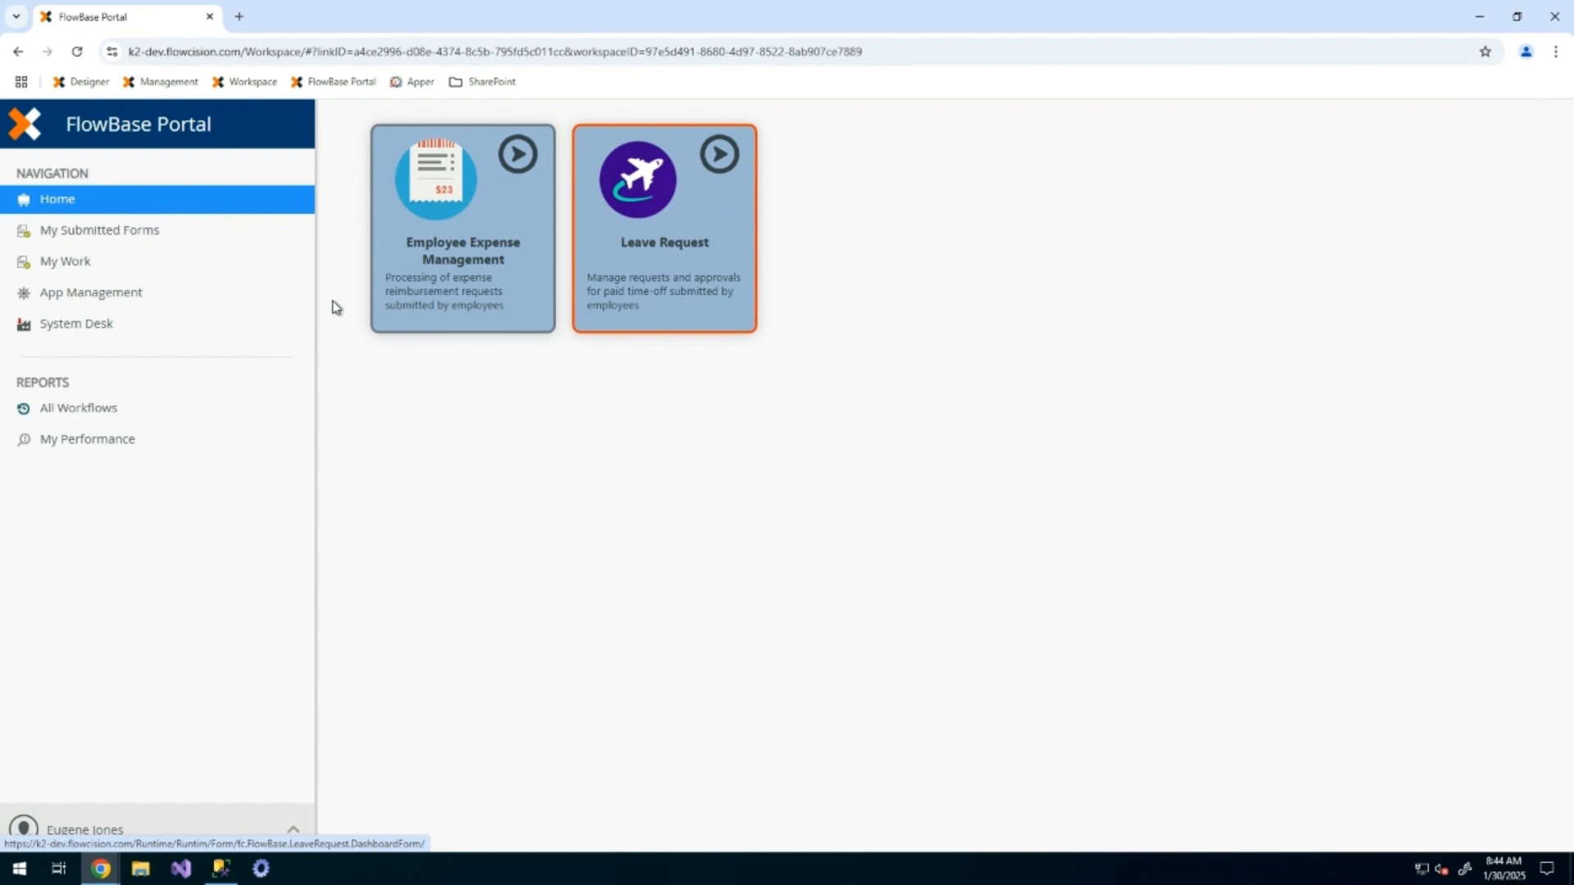
pyautogui.click(163, 231)
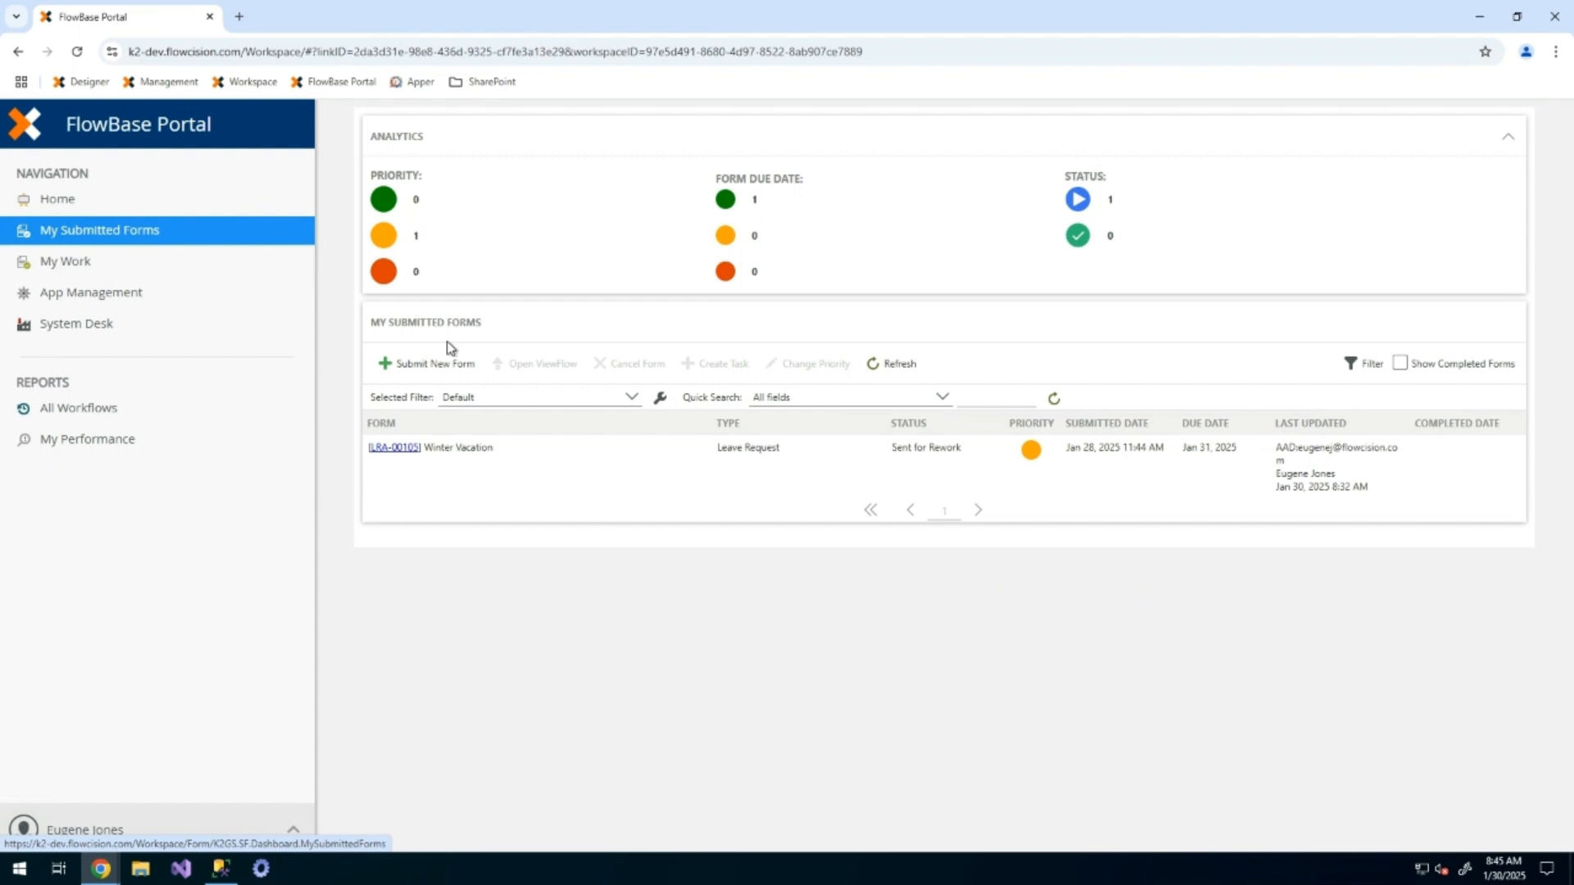
# - Start a new form submission using the Expense Reimbursement Request form
pyautogui.click(447, 372)
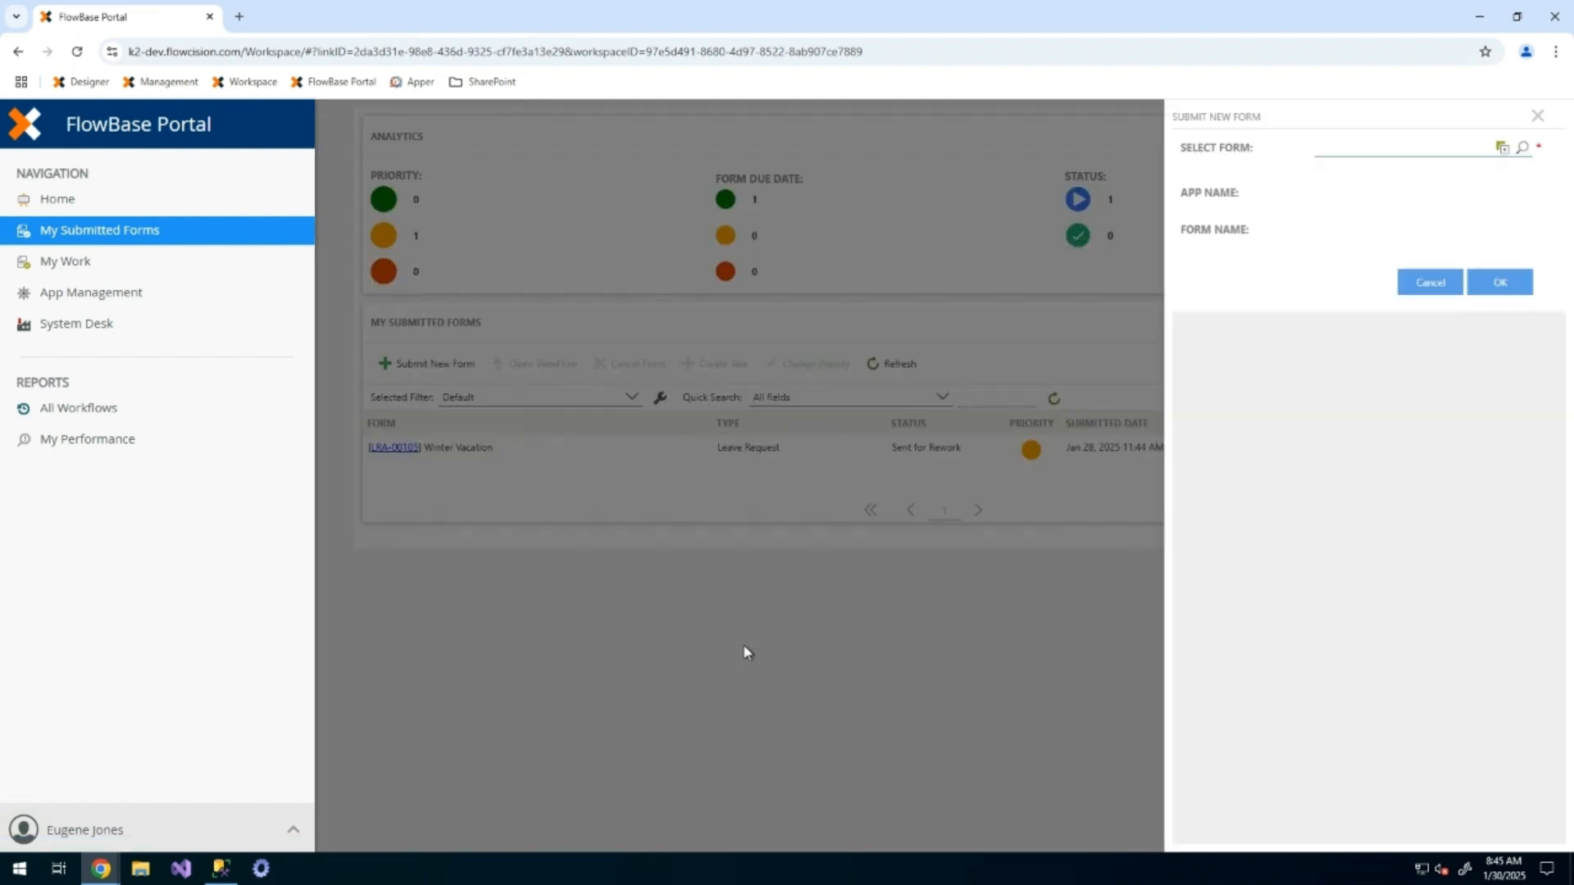
pyautogui.click(1395, 144)
pyautogui.write('expe')
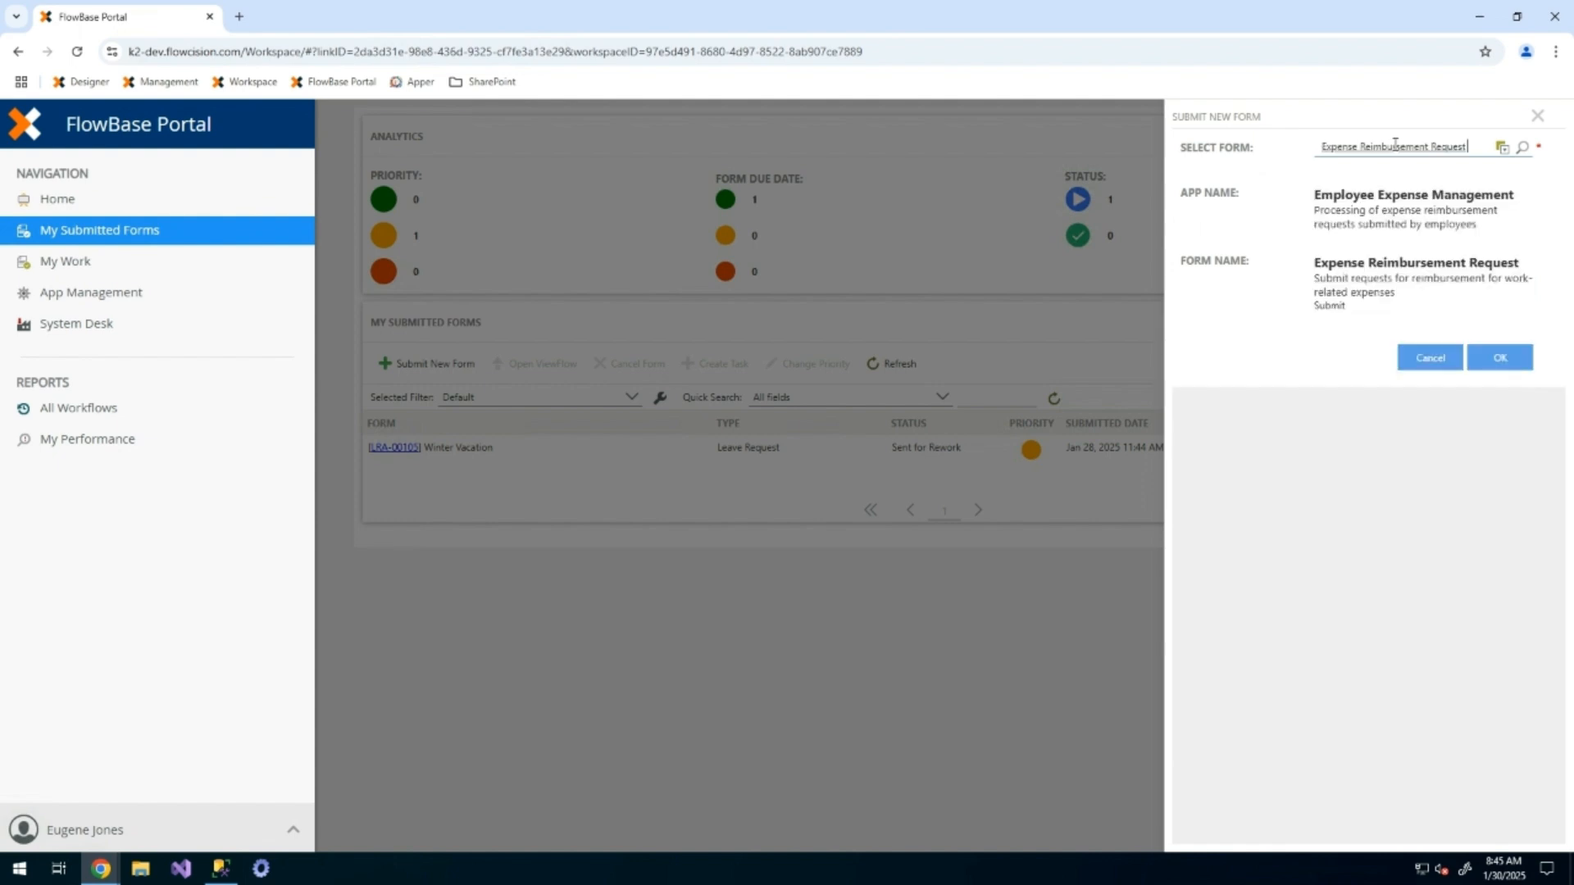
pyautogui.click(1513, 362)
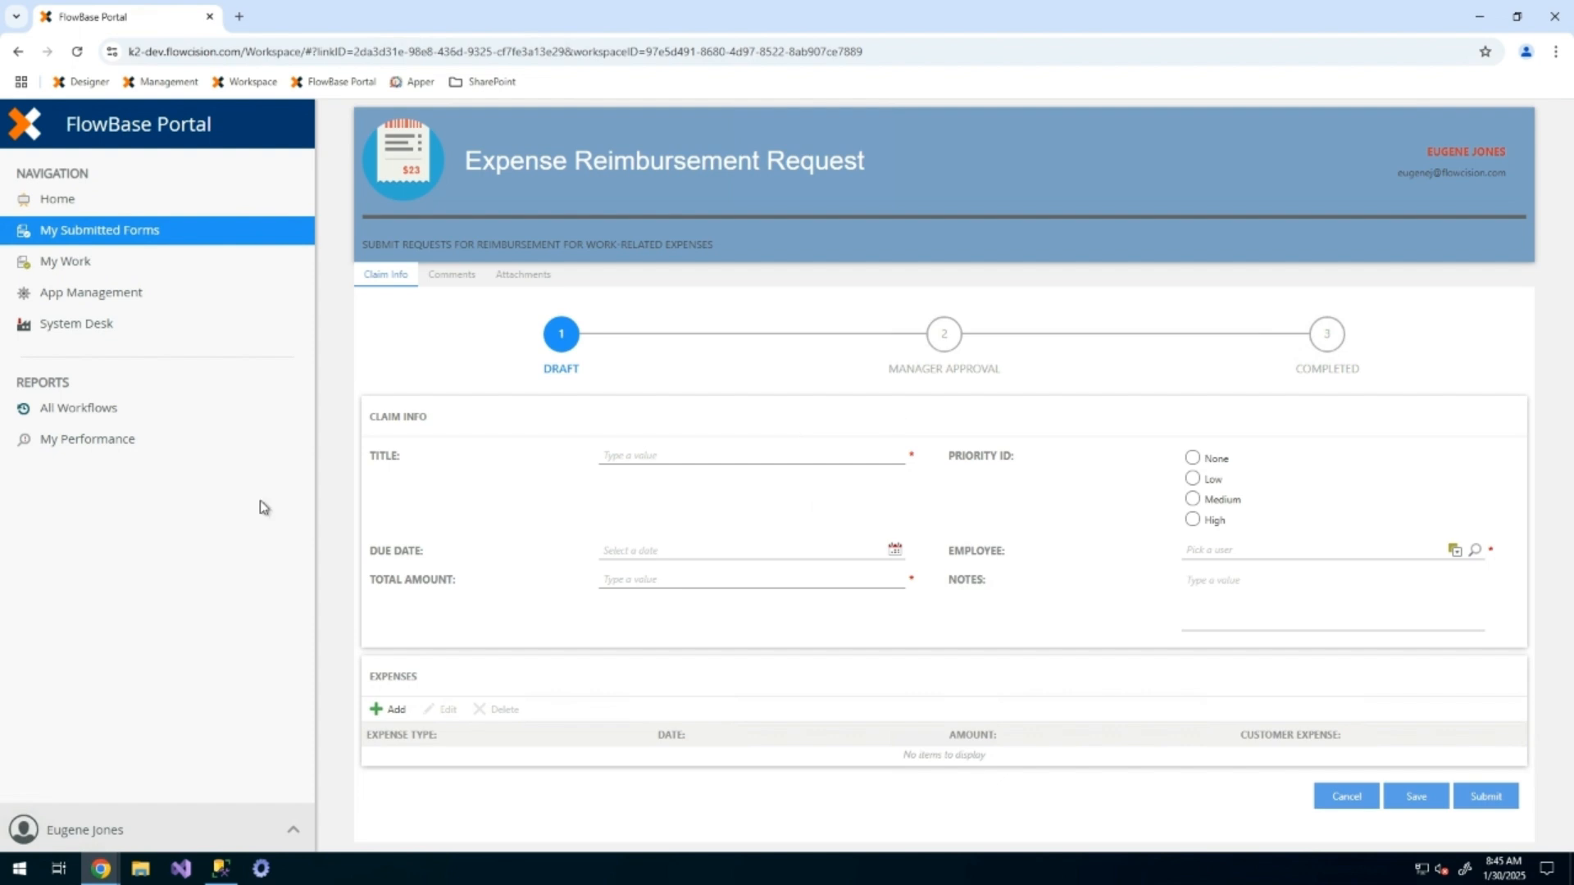
# - Title the claim Expense Claim Demo, with Low priority and a due date of Feb 7, 2025
pyautogui.click(779, 455)
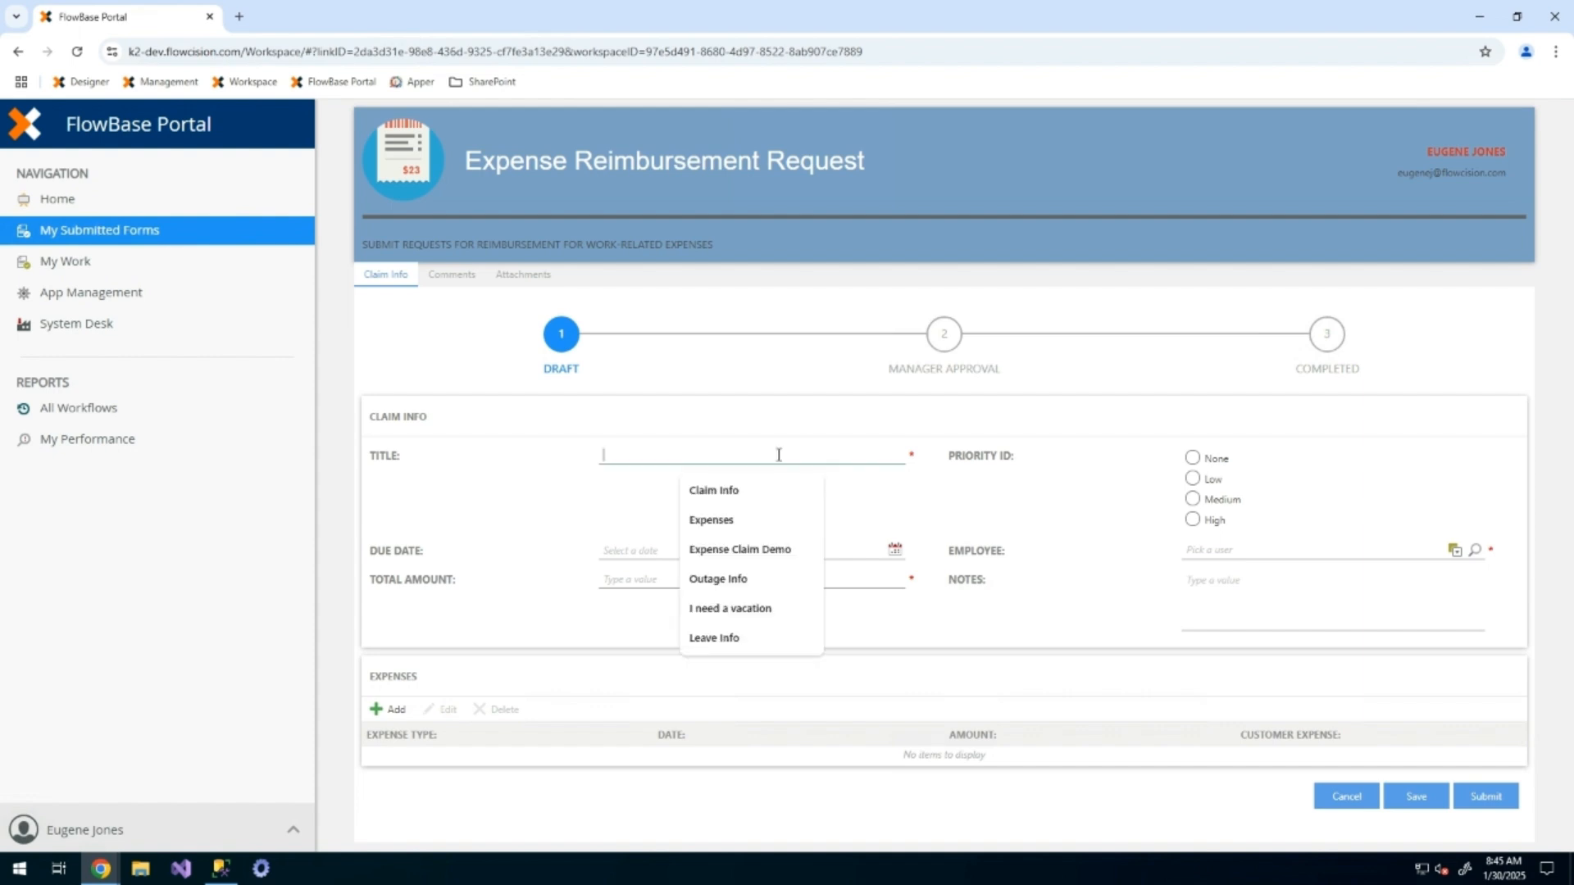
pyautogui.click(740, 549)
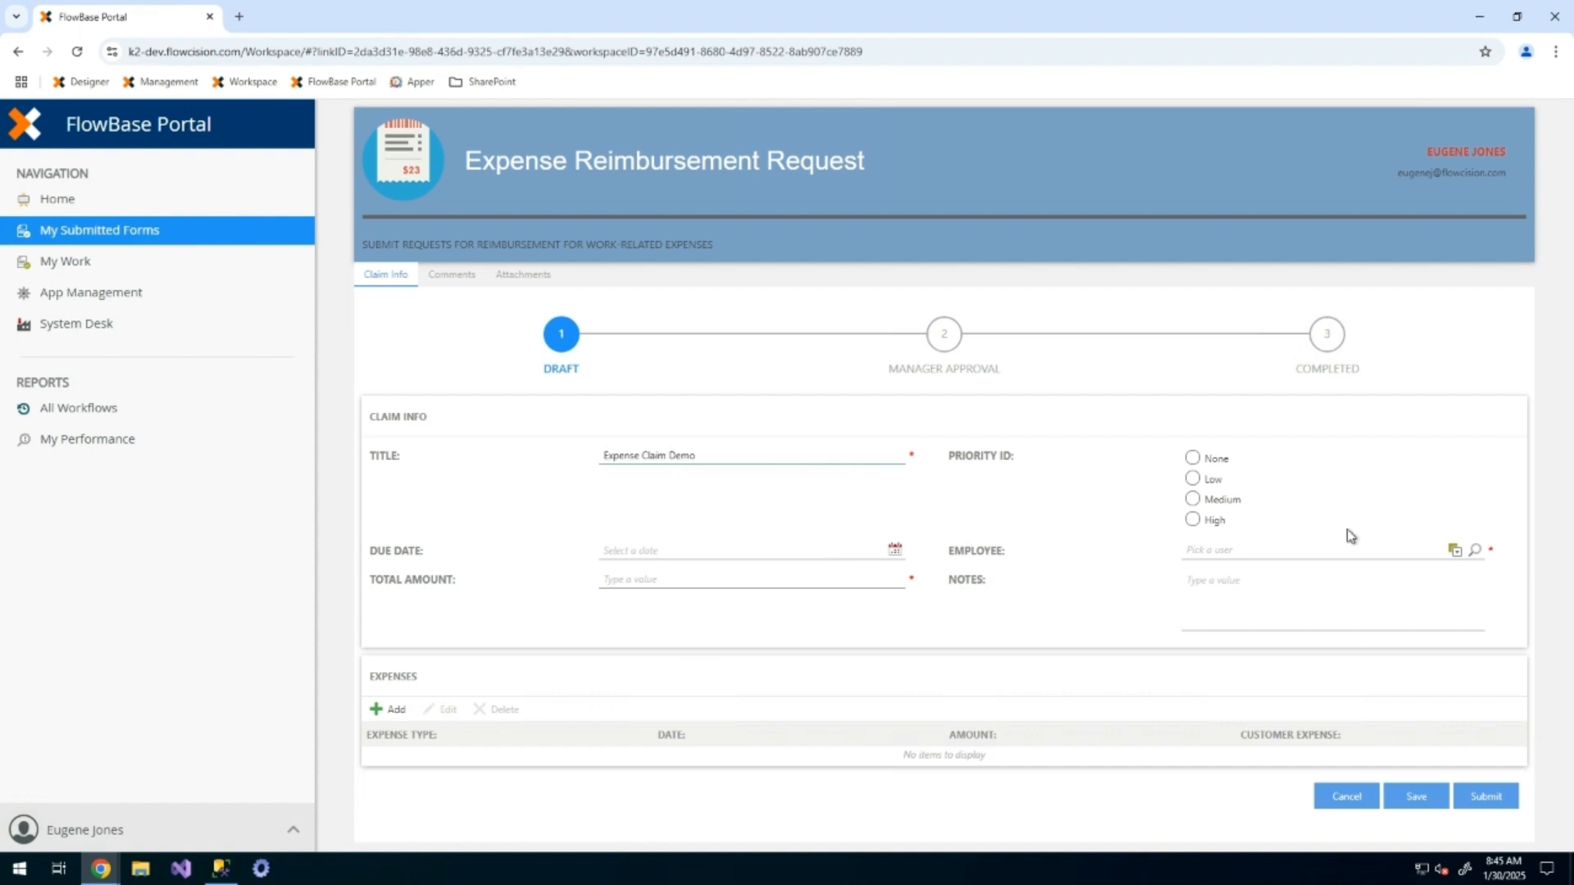
pyautogui.click(1194, 480)
pyautogui.click(892, 549)
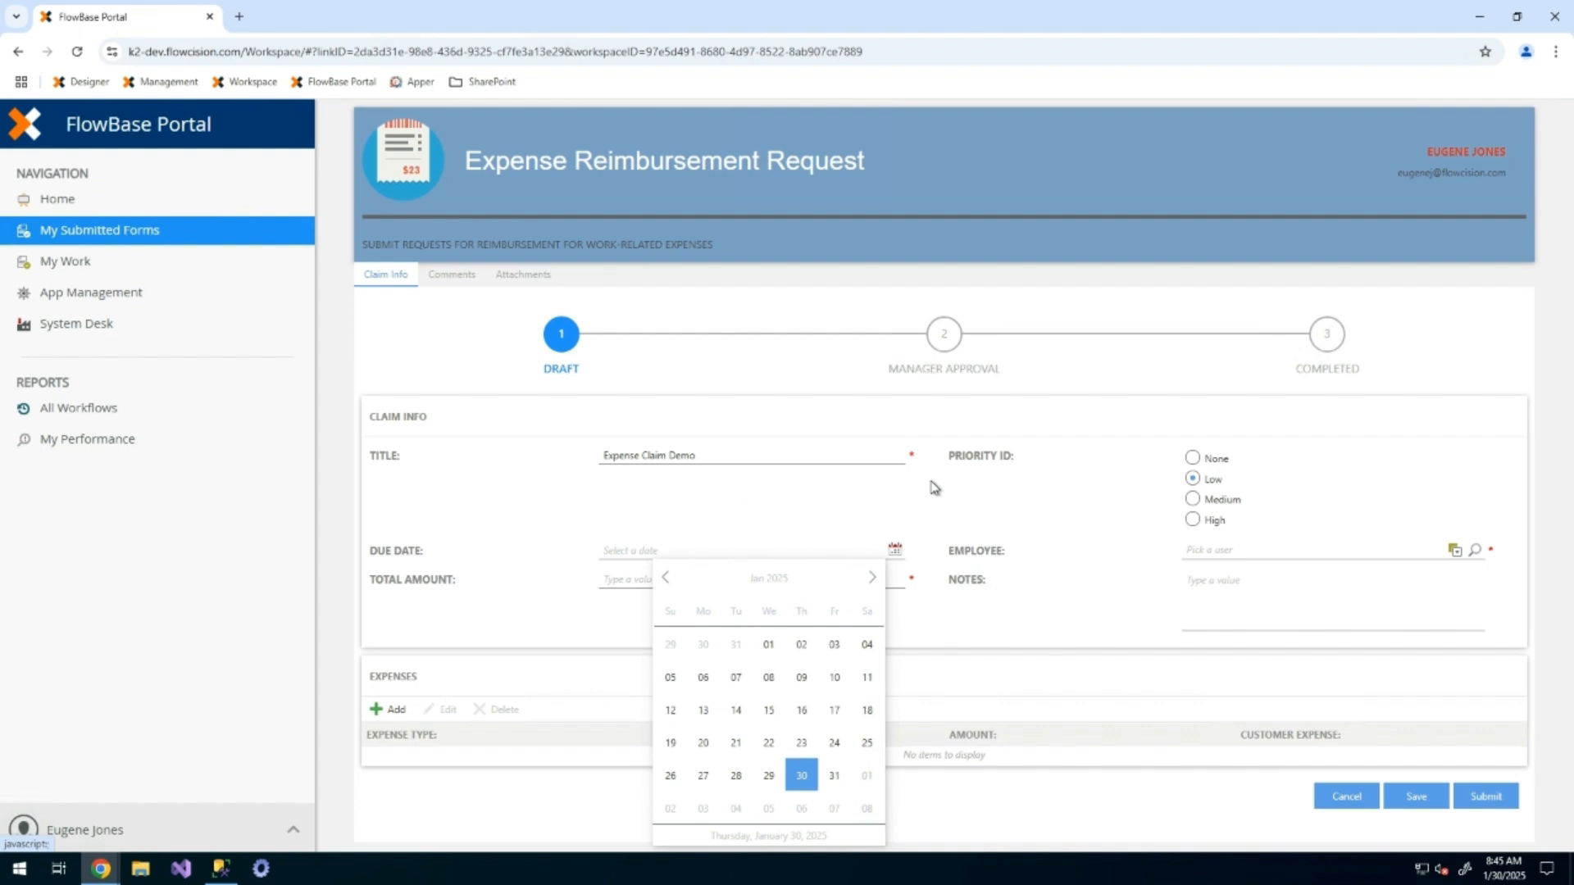
pyautogui.click(871, 577)
pyautogui.click(835, 680)
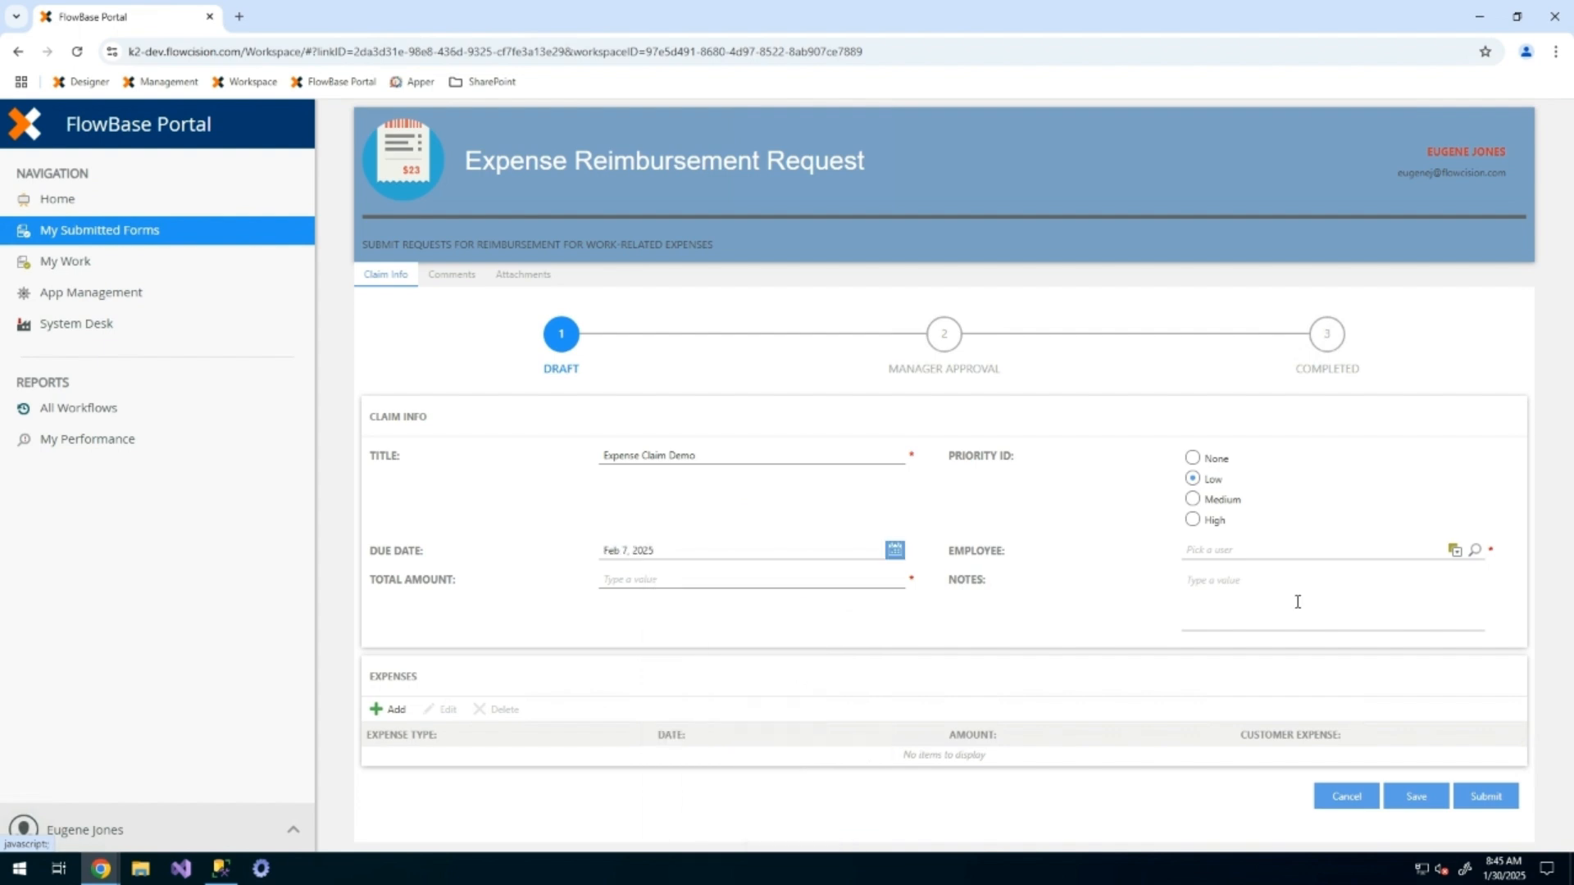
# - Fill in the employee's name, a total amount of $700.00, and the note "Demo trip to Barbados :-)"
pyautogui.click(1301, 551)
pyautogui.write('eug')
pyautogui.click(769, 582)
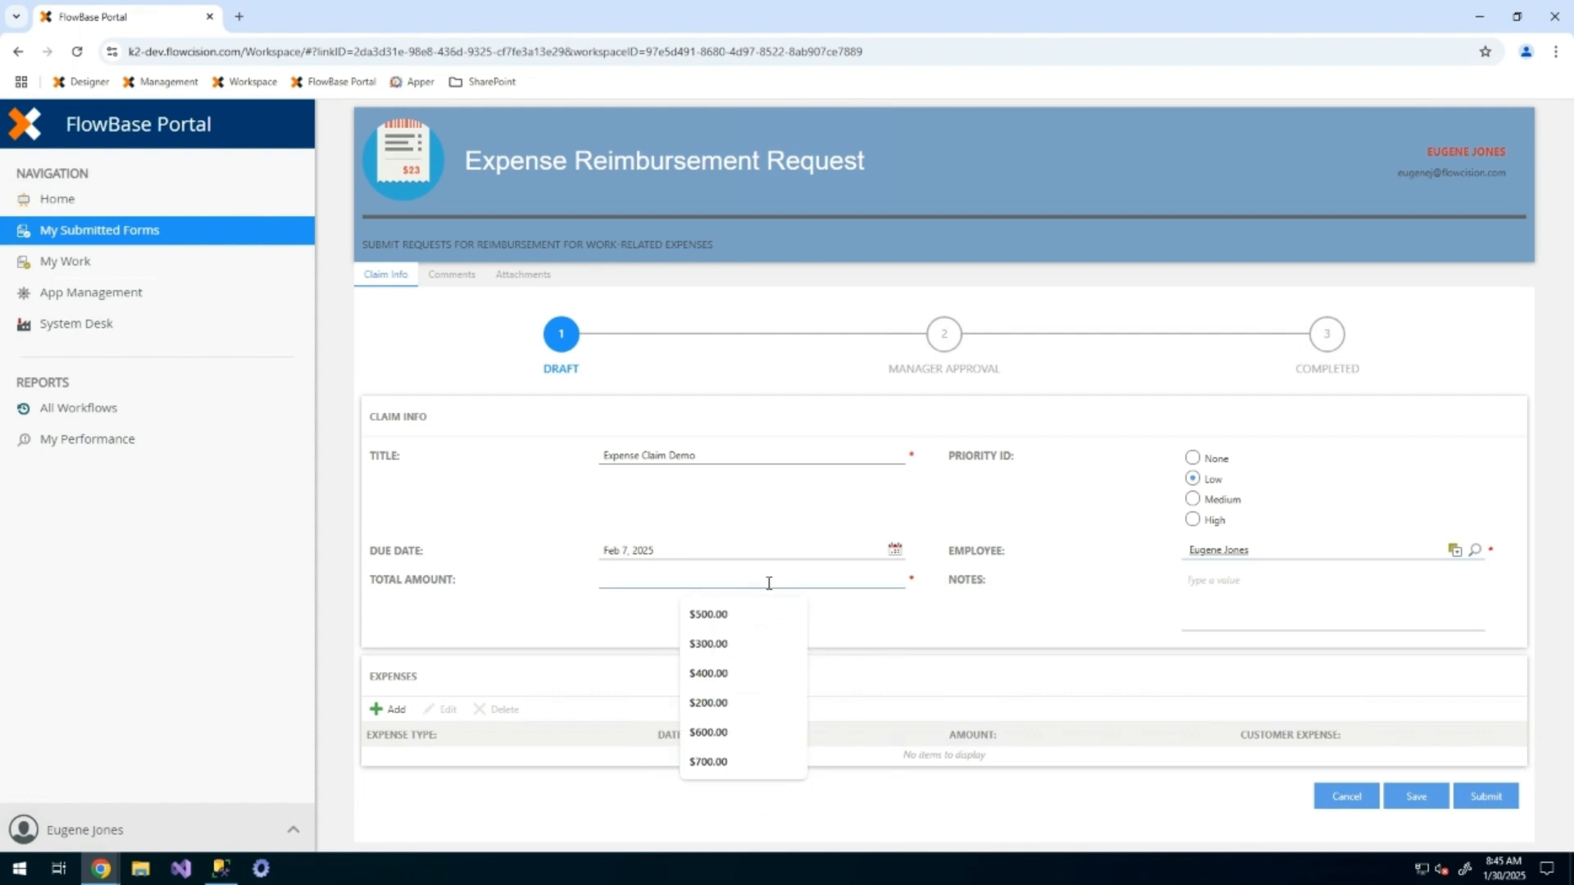
pyautogui.write('700')
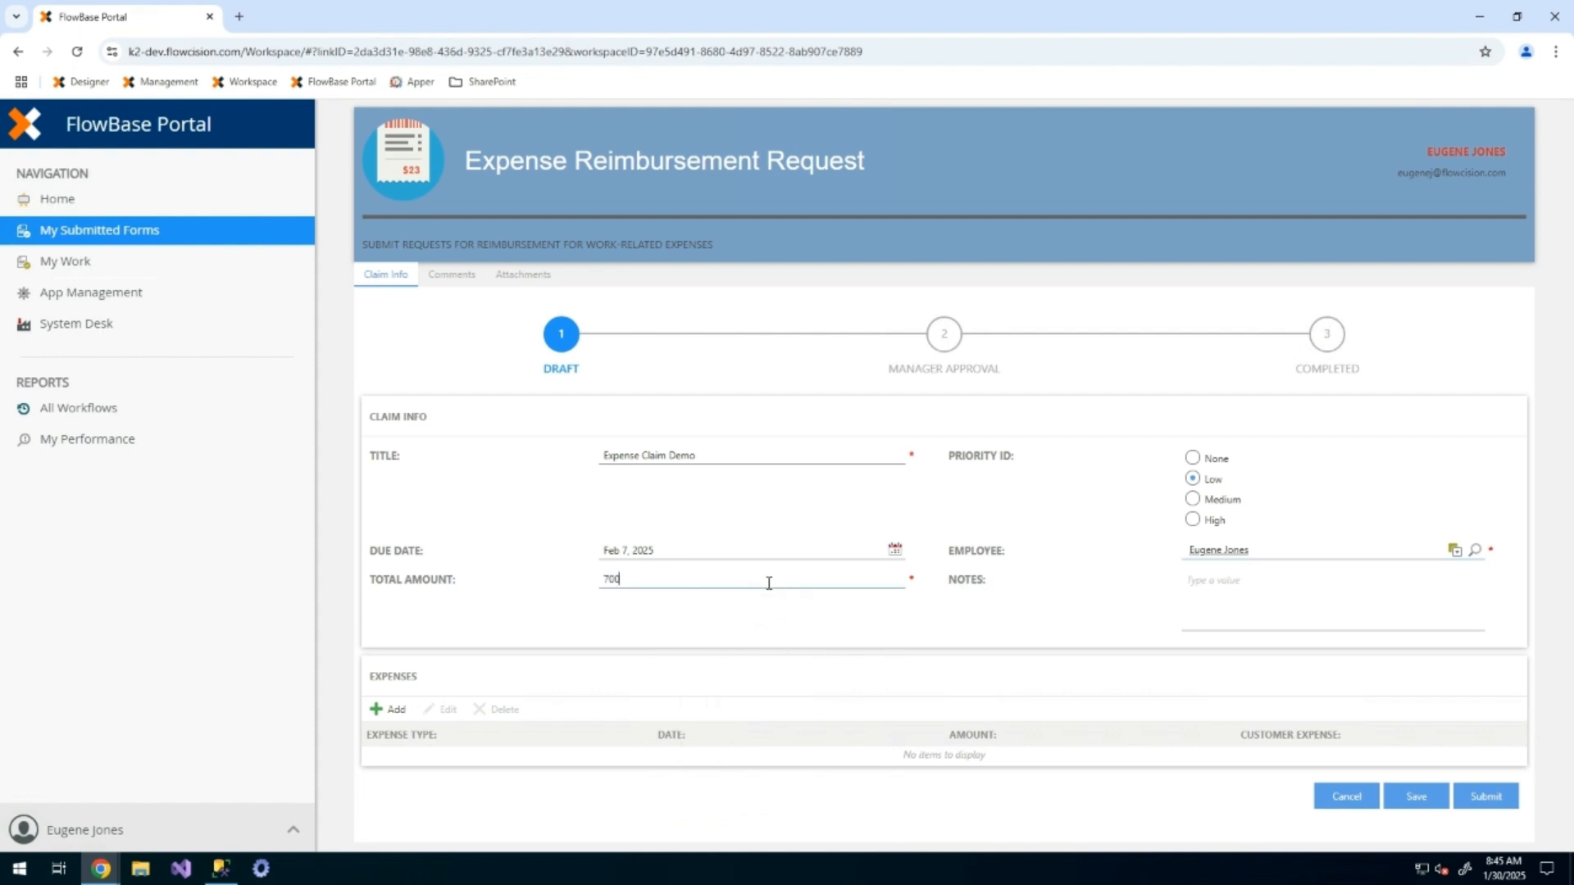
pyautogui.click(1240, 598)
pyautogui.write('Demo trip to Barbados :-)')
# - Add an Airfare expense of $400.00 dated Feb 17, 2025, flagged as a customer expense, with Airfare Receipt.docx as its receipt
pyautogui.click(409, 717)
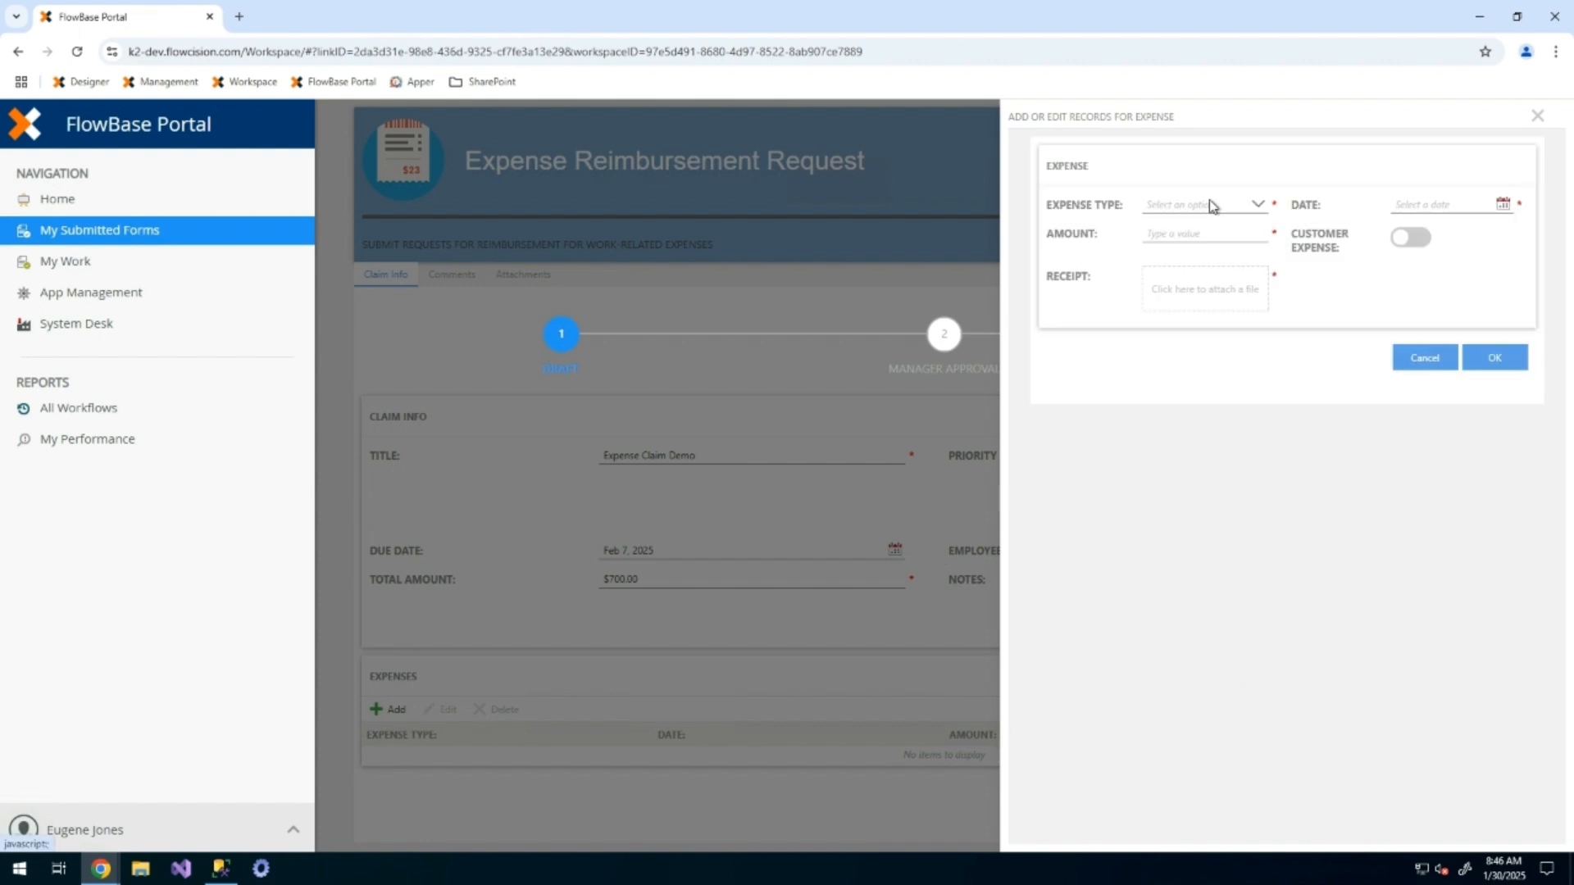
pyautogui.click(1212, 205)
pyautogui.click(1172, 247)
pyautogui.click(1502, 207)
pyautogui.click(1479, 231)
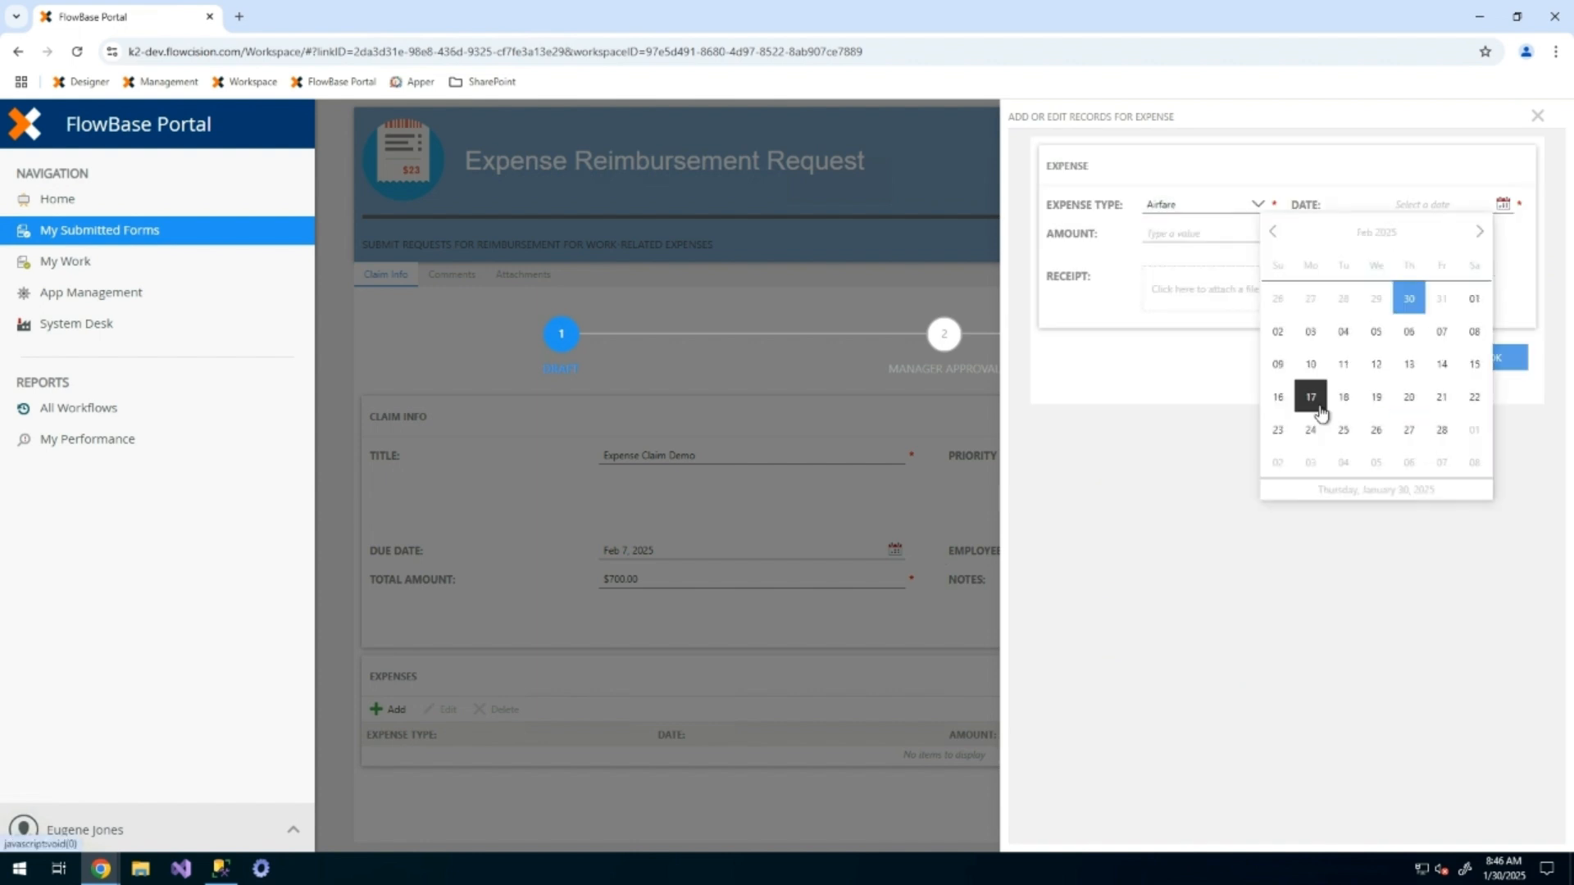
pyautogui.click(1311, 396)
pyautogui.click(1217, 228)
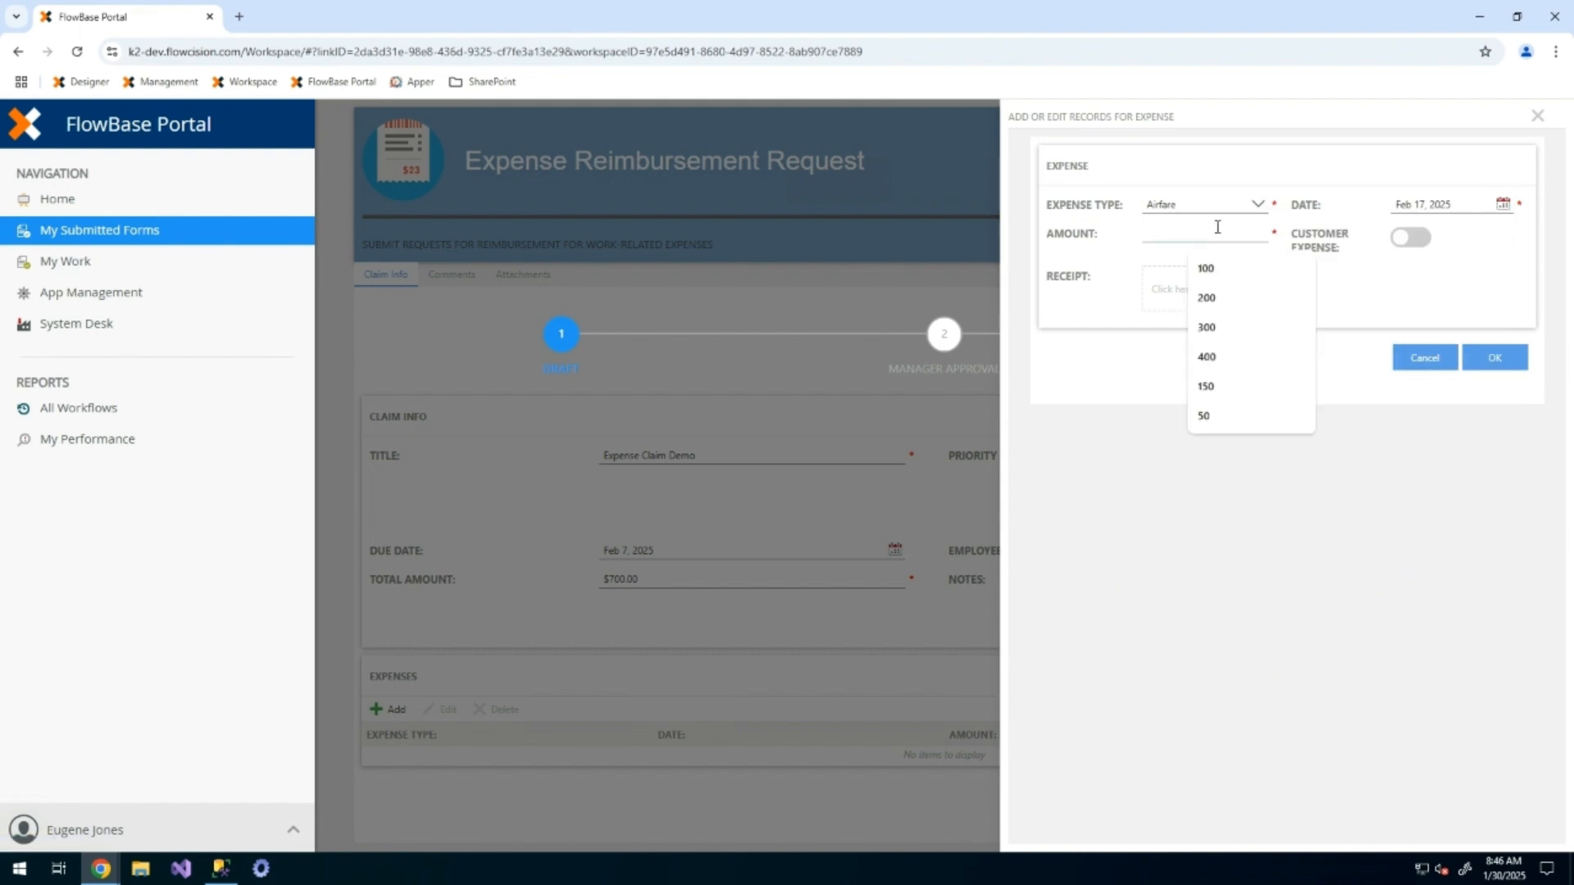
pyautogui.write('400')
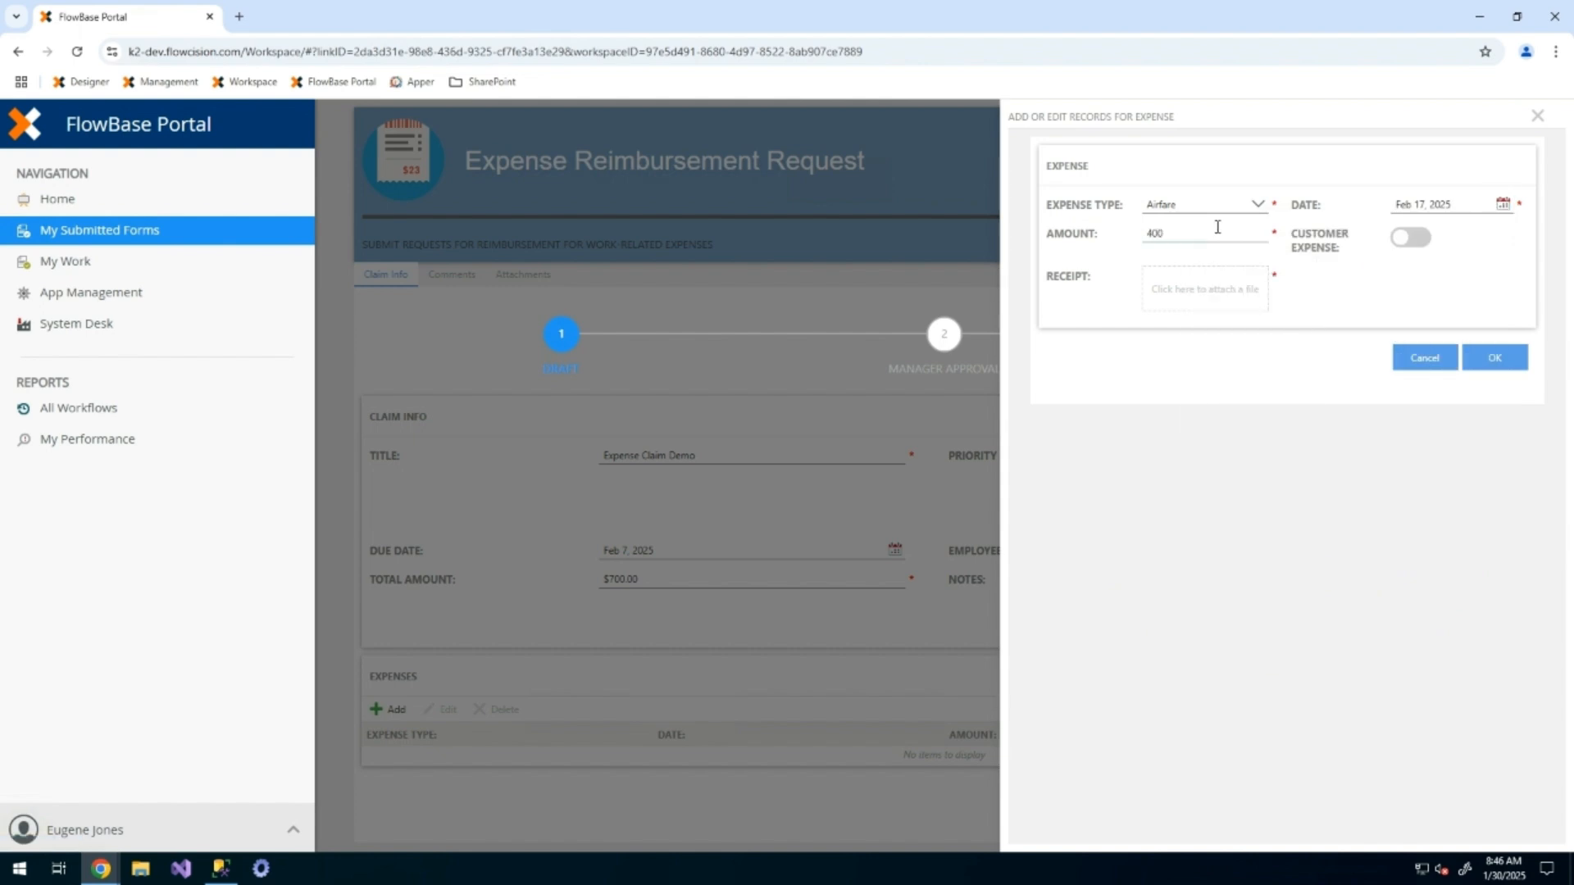
pyautogui.click(1422, 240)
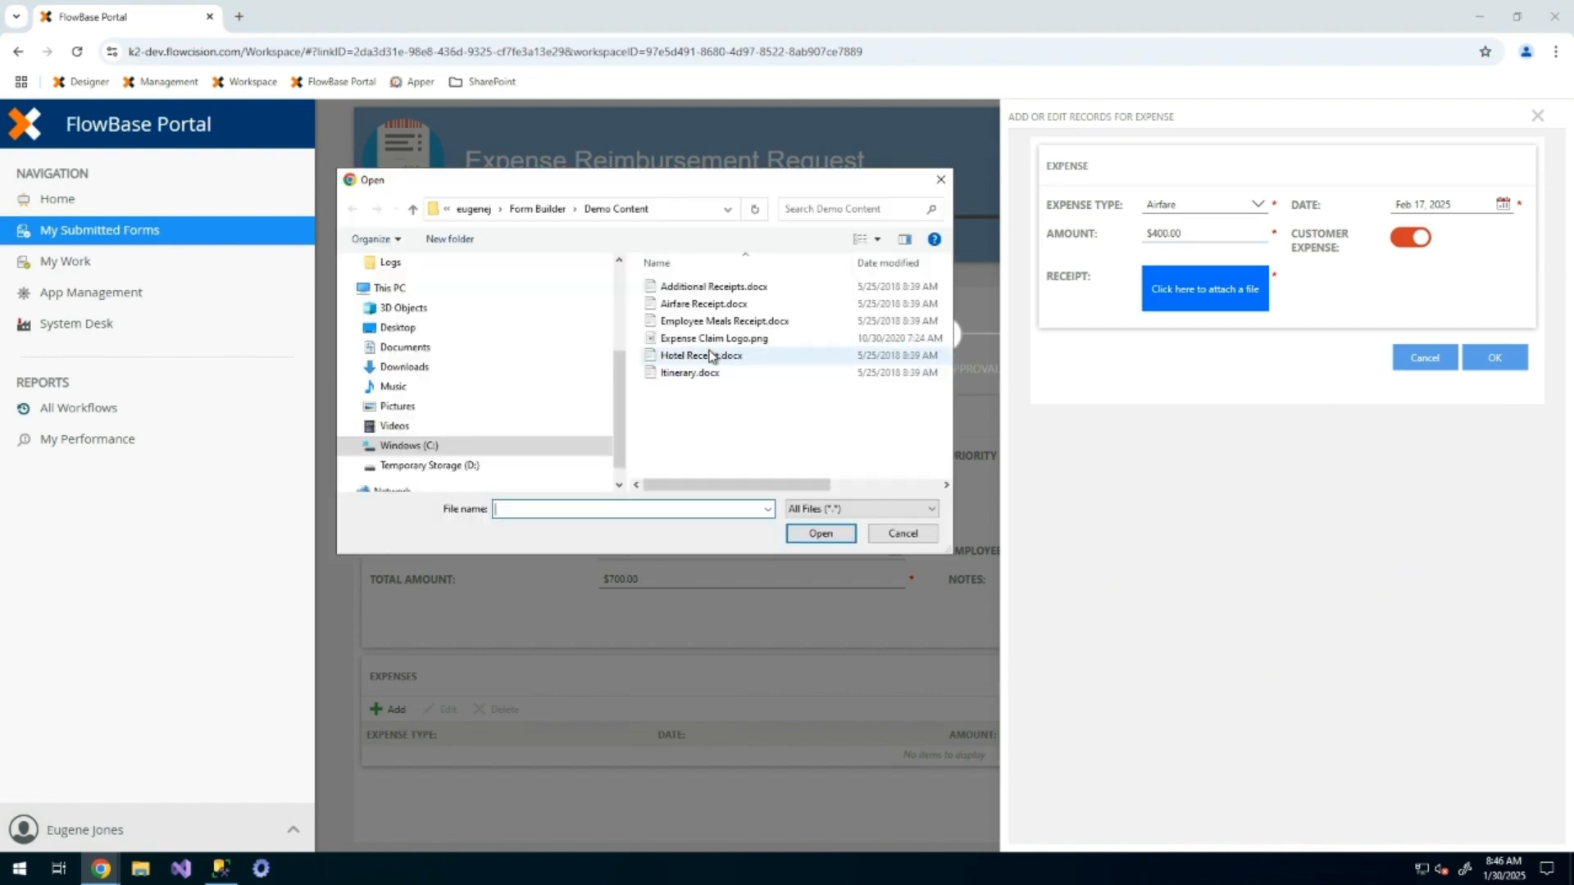
pyautogui.click(703, 303)
pyautogui.click(820, 532)
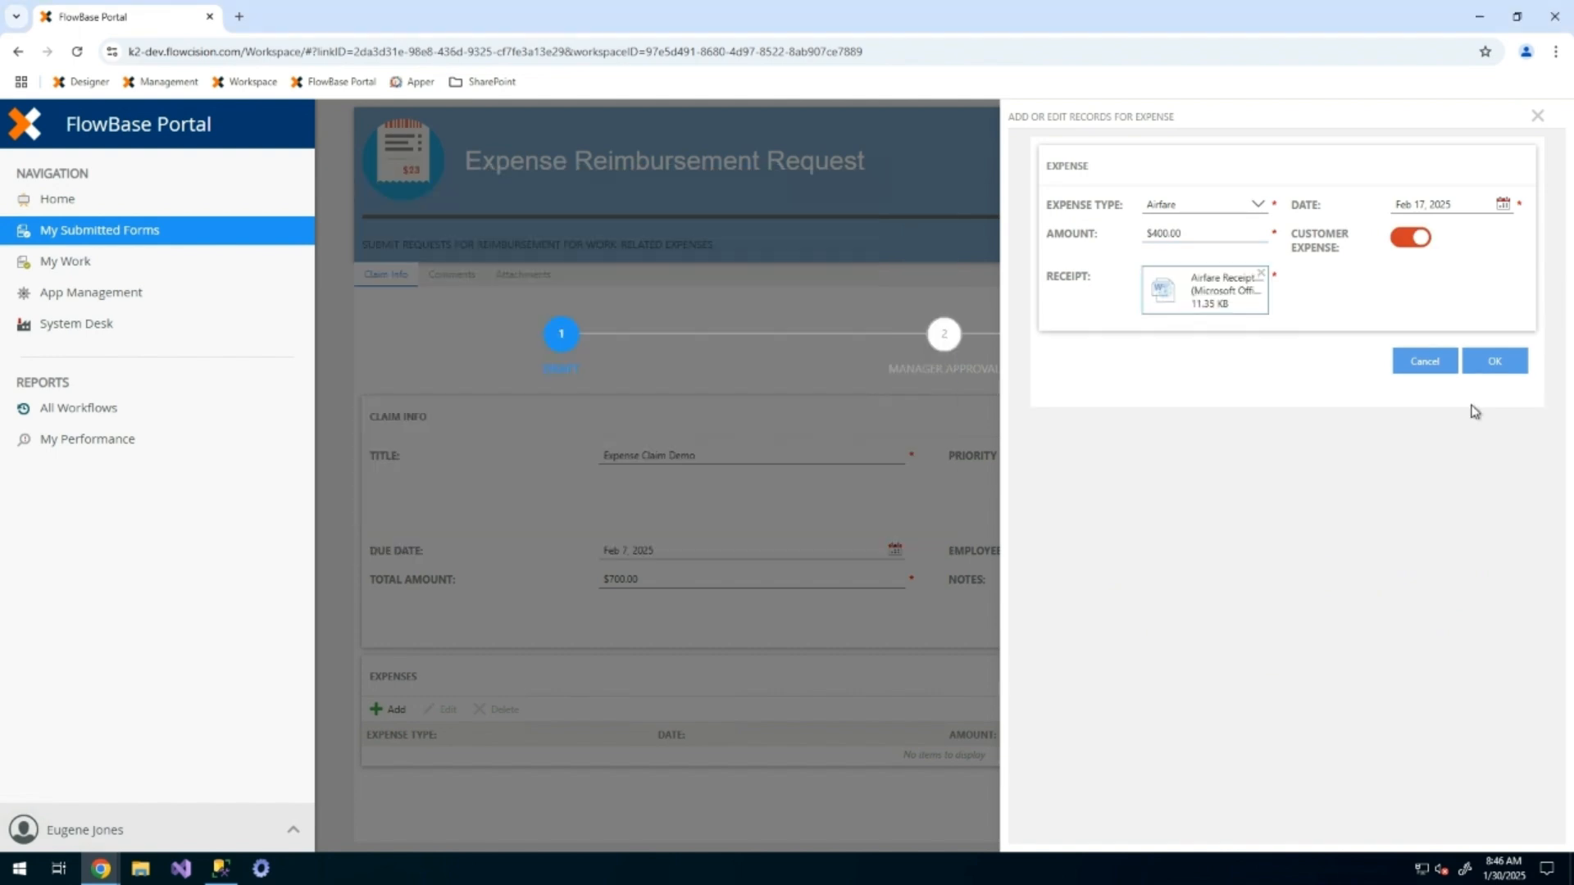
pyautogui.click(1489, 364)
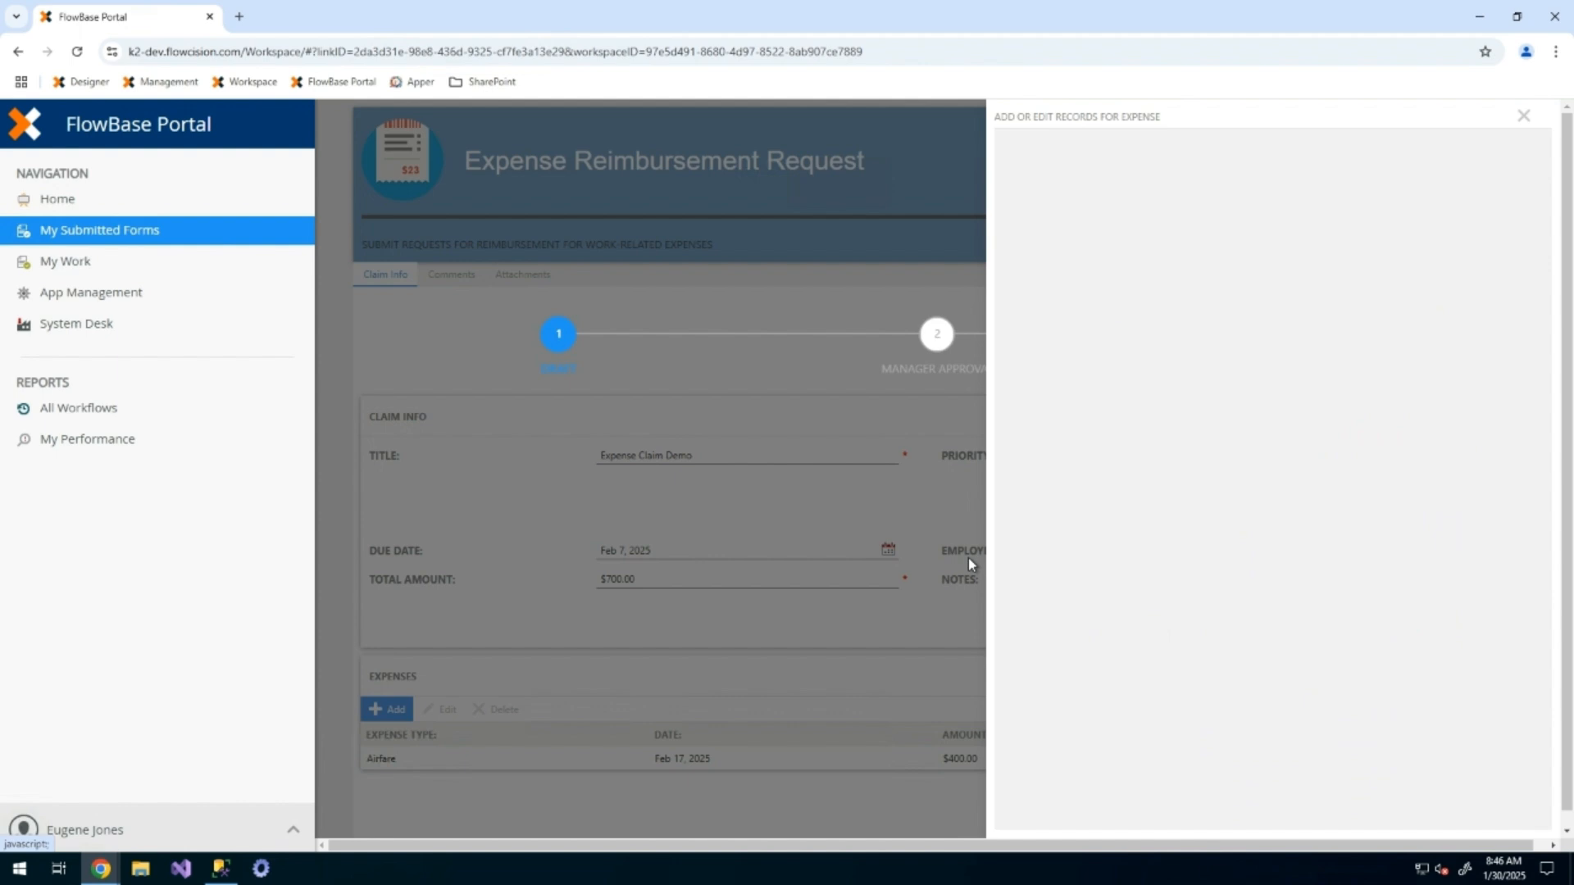
# - Add a Hotel expense of $300.00 dated Feb 18, 2025, not flagged as a customer expense, with Hotel Receipt.docx as its receipt
pyautogui.click(1160, 213)
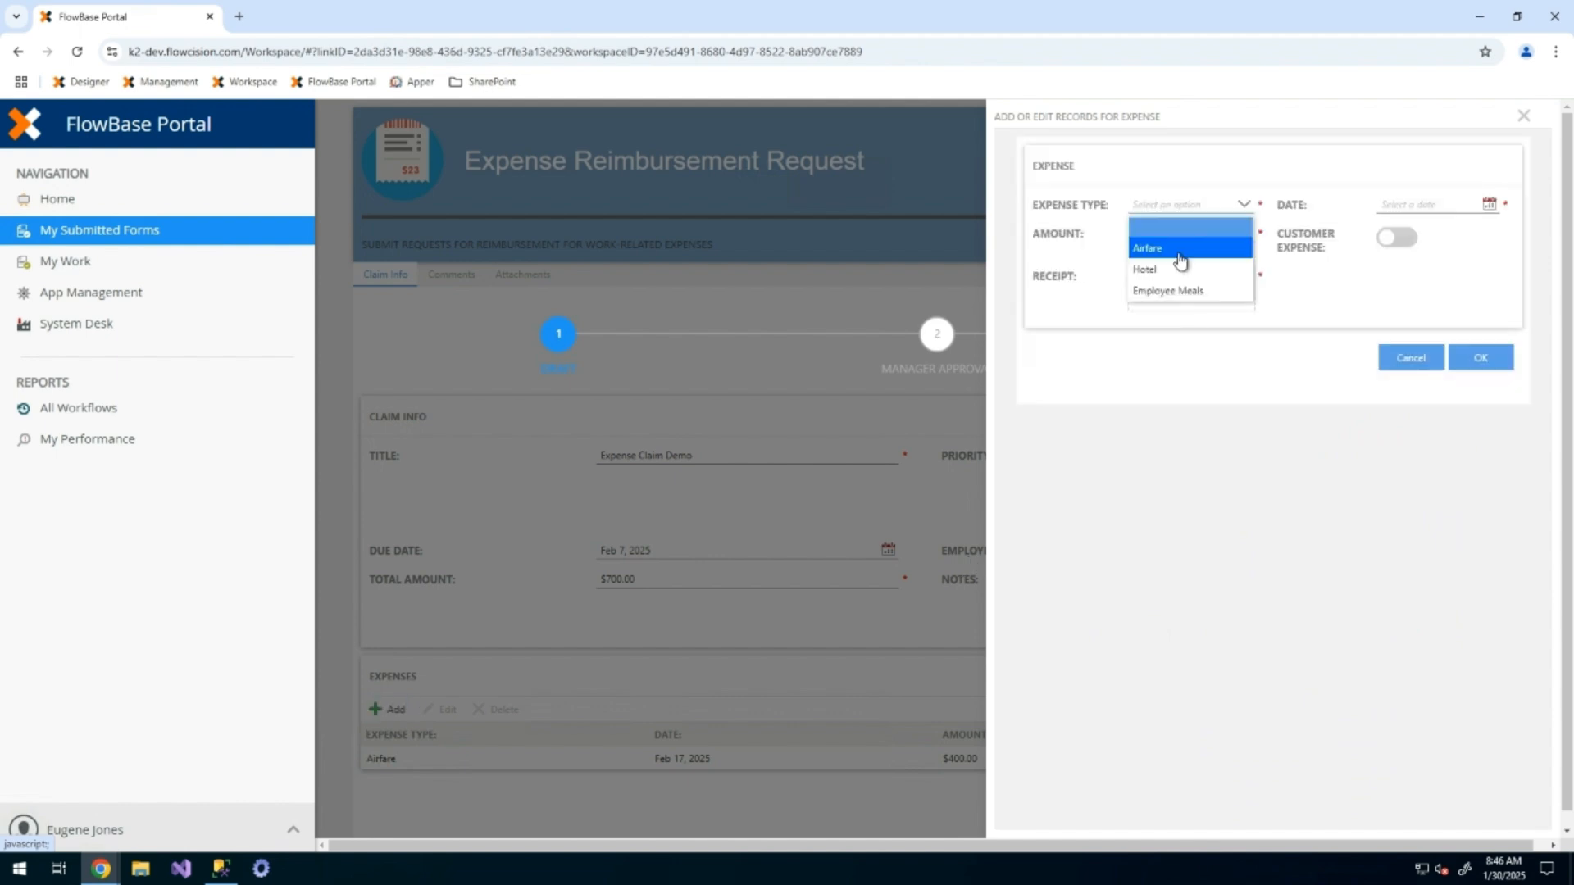
pyautogui.click(1172, 269)
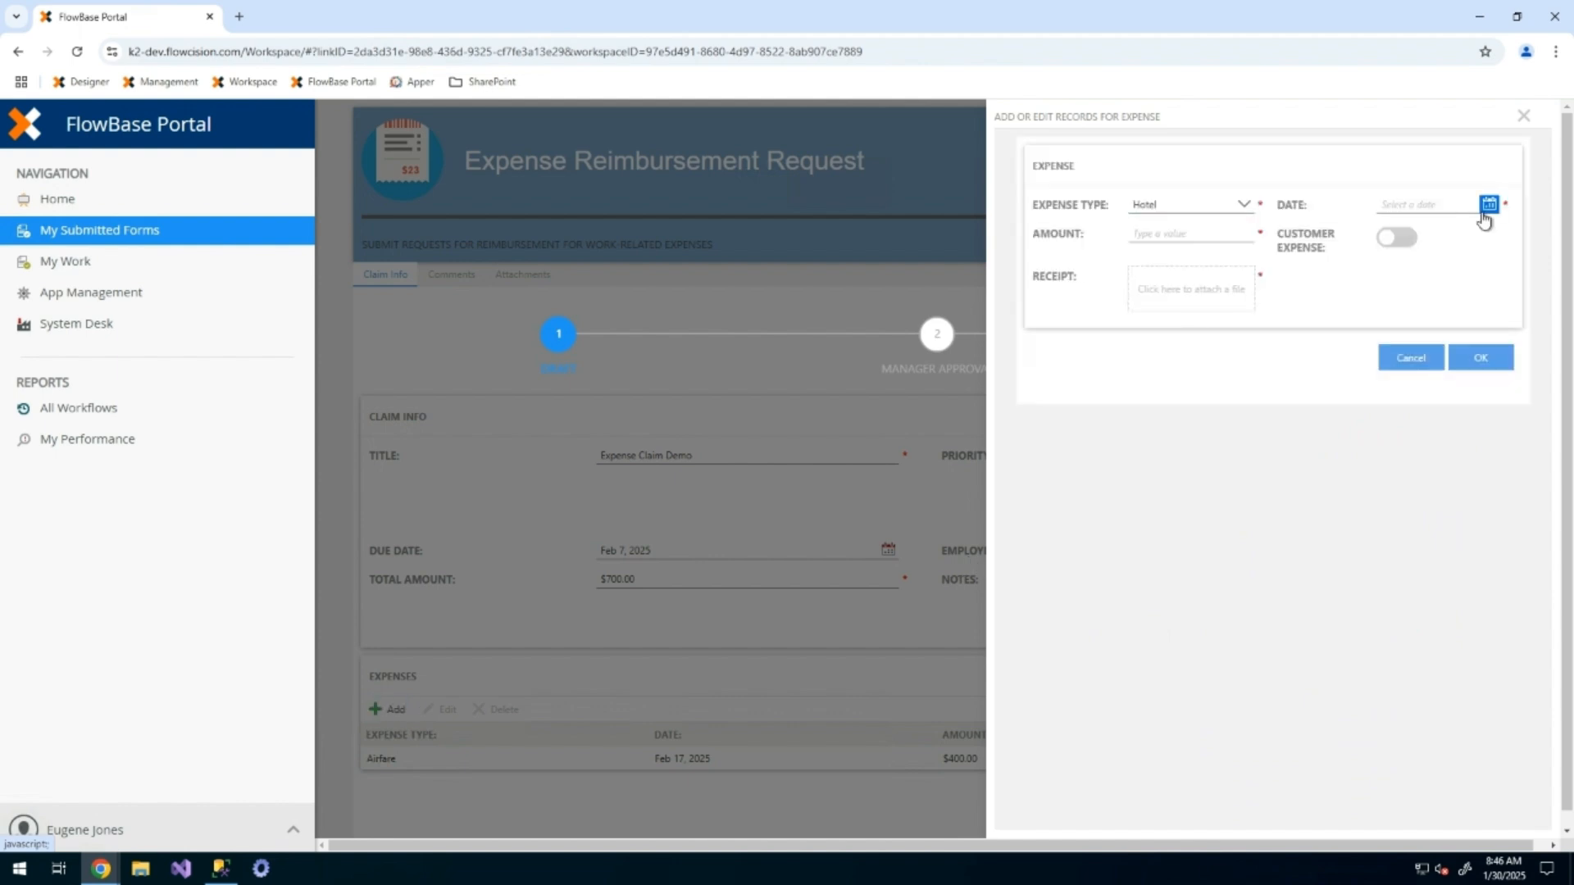
pyautogui.click(1487, 207)
pyautogui.click(1467, 233)
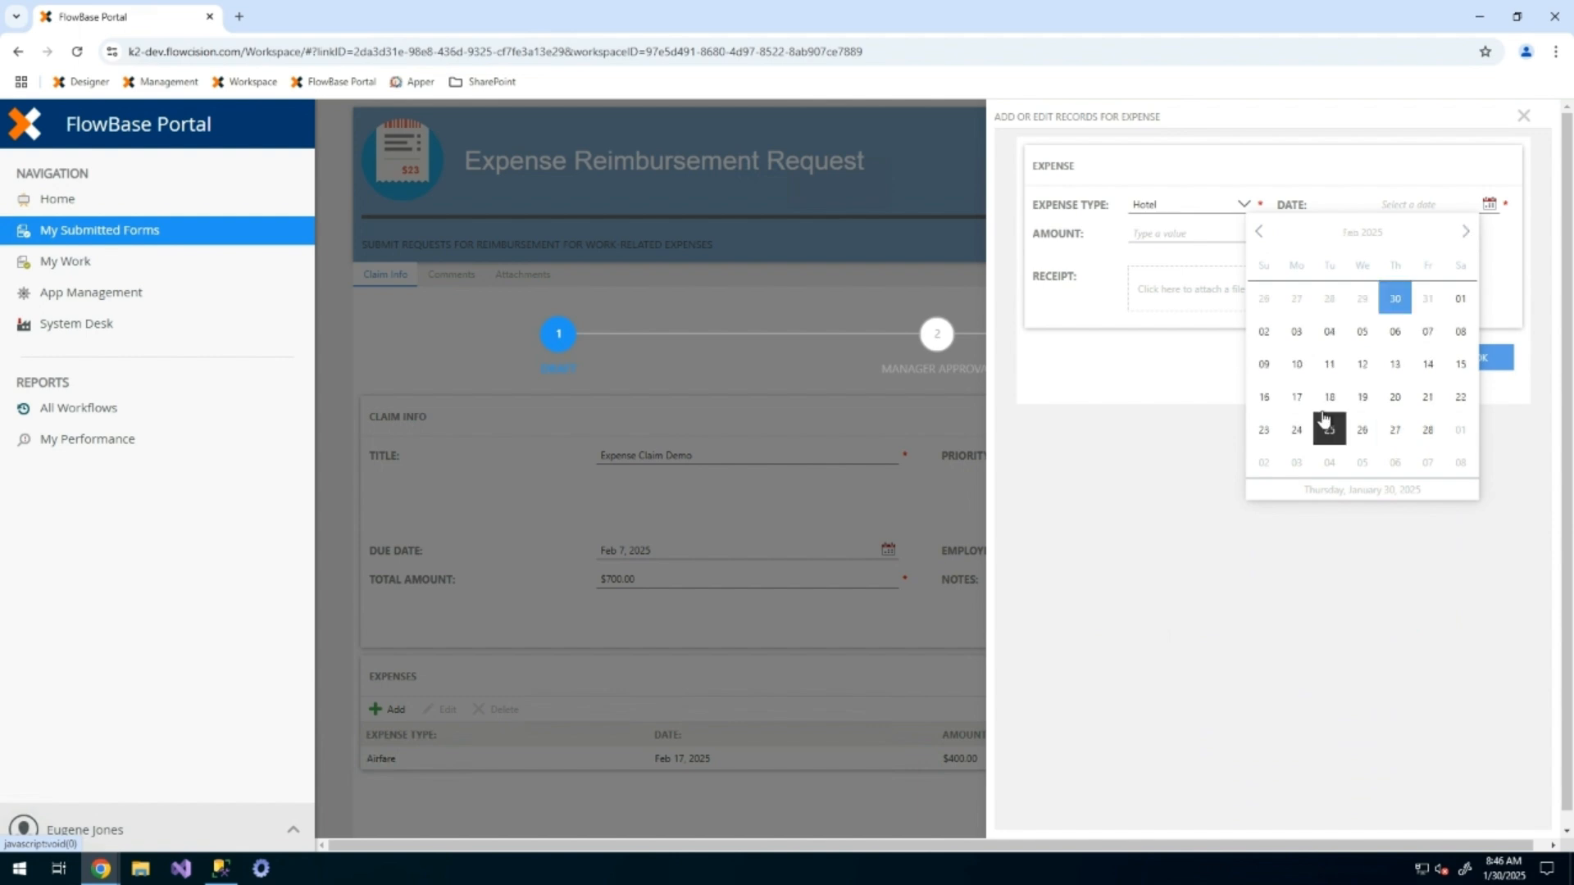
pyautogui.click(1328, 397)
pyautogui.click(1197, 233)
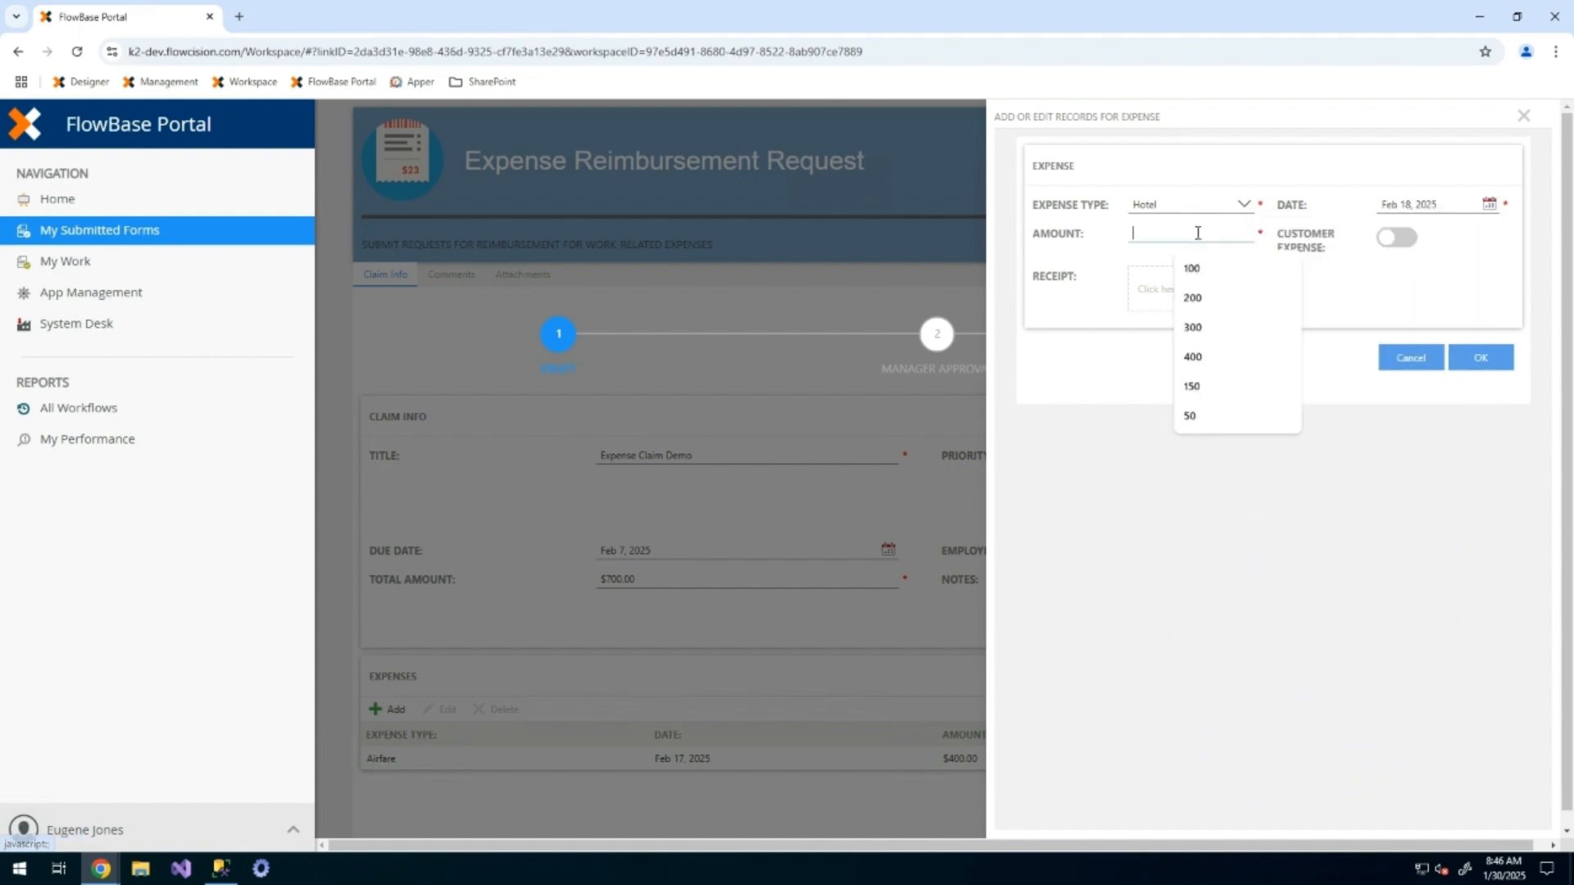
pyautogui.write('300')
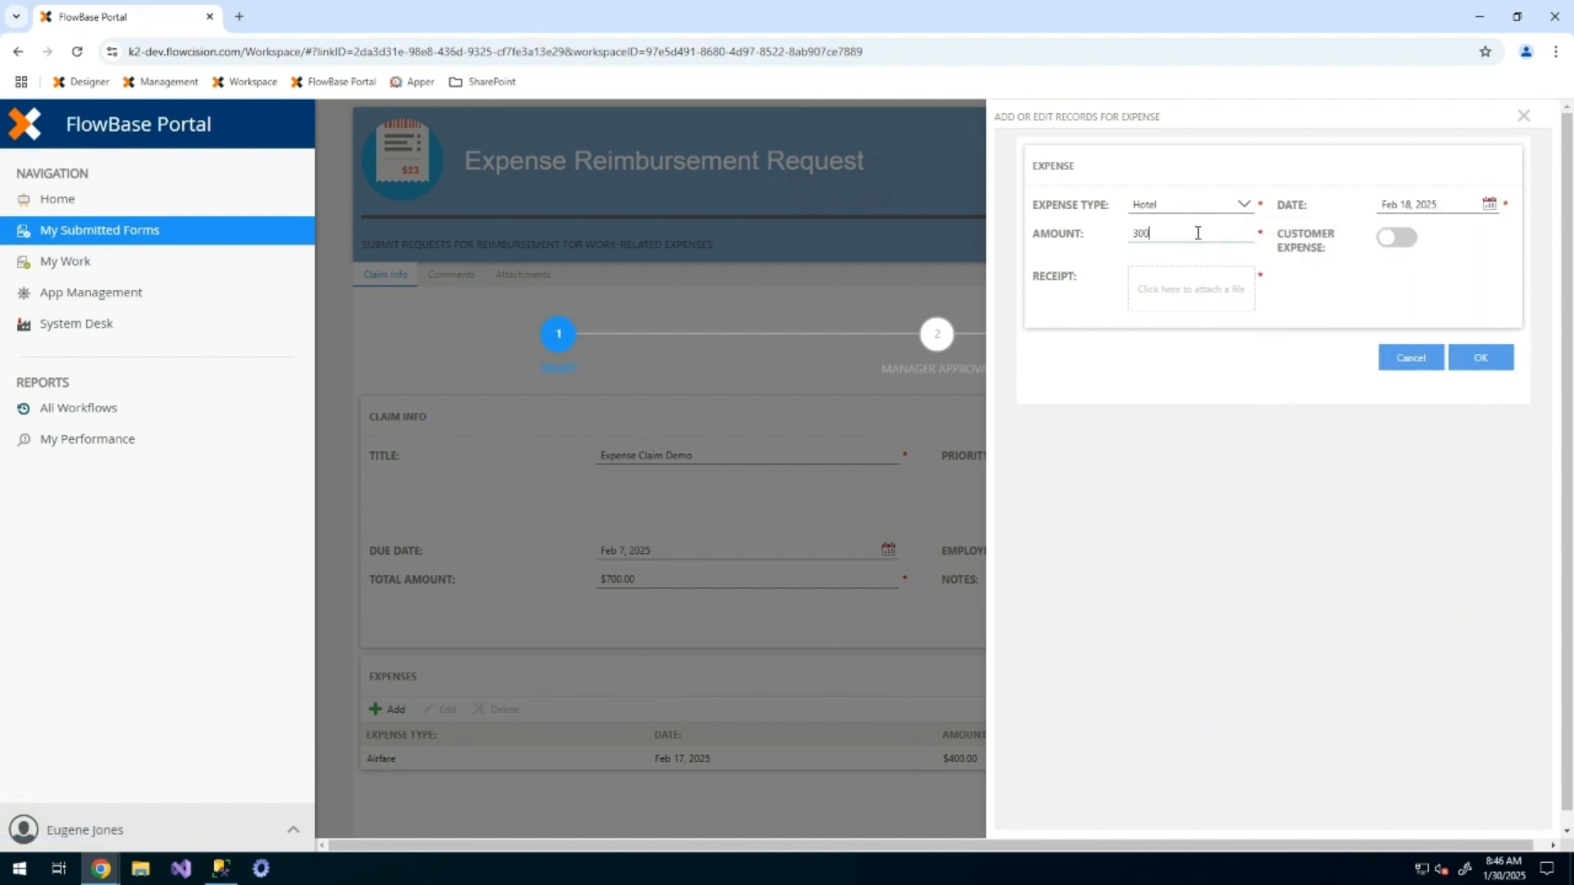
pyautogui.click(1173, 291)
pyautogui.click(713, 356)
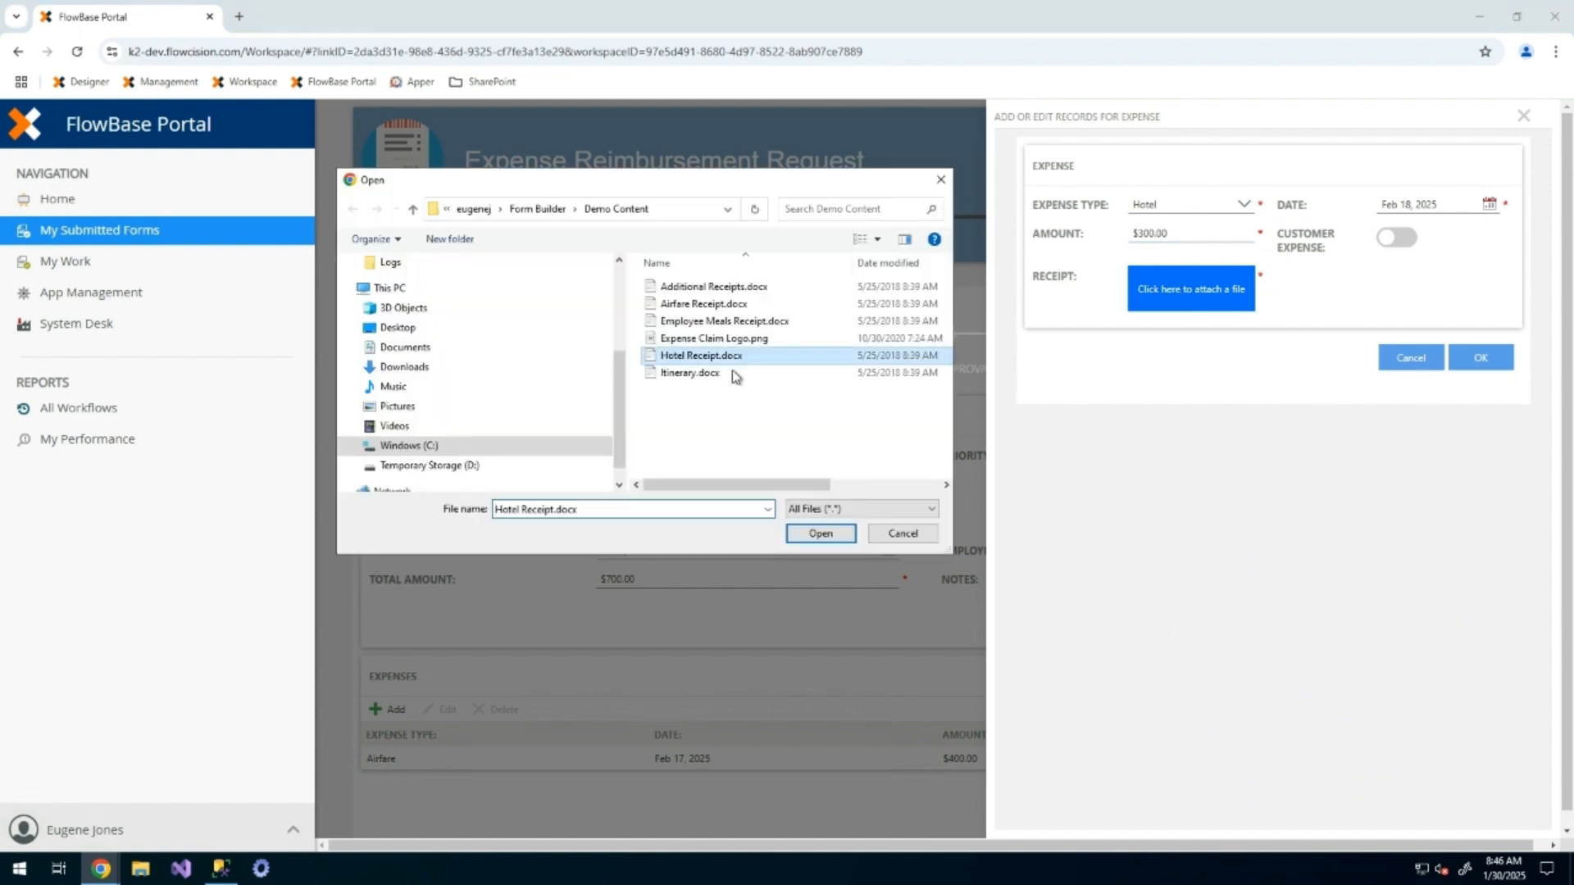
pyautogui.click(821, 532)
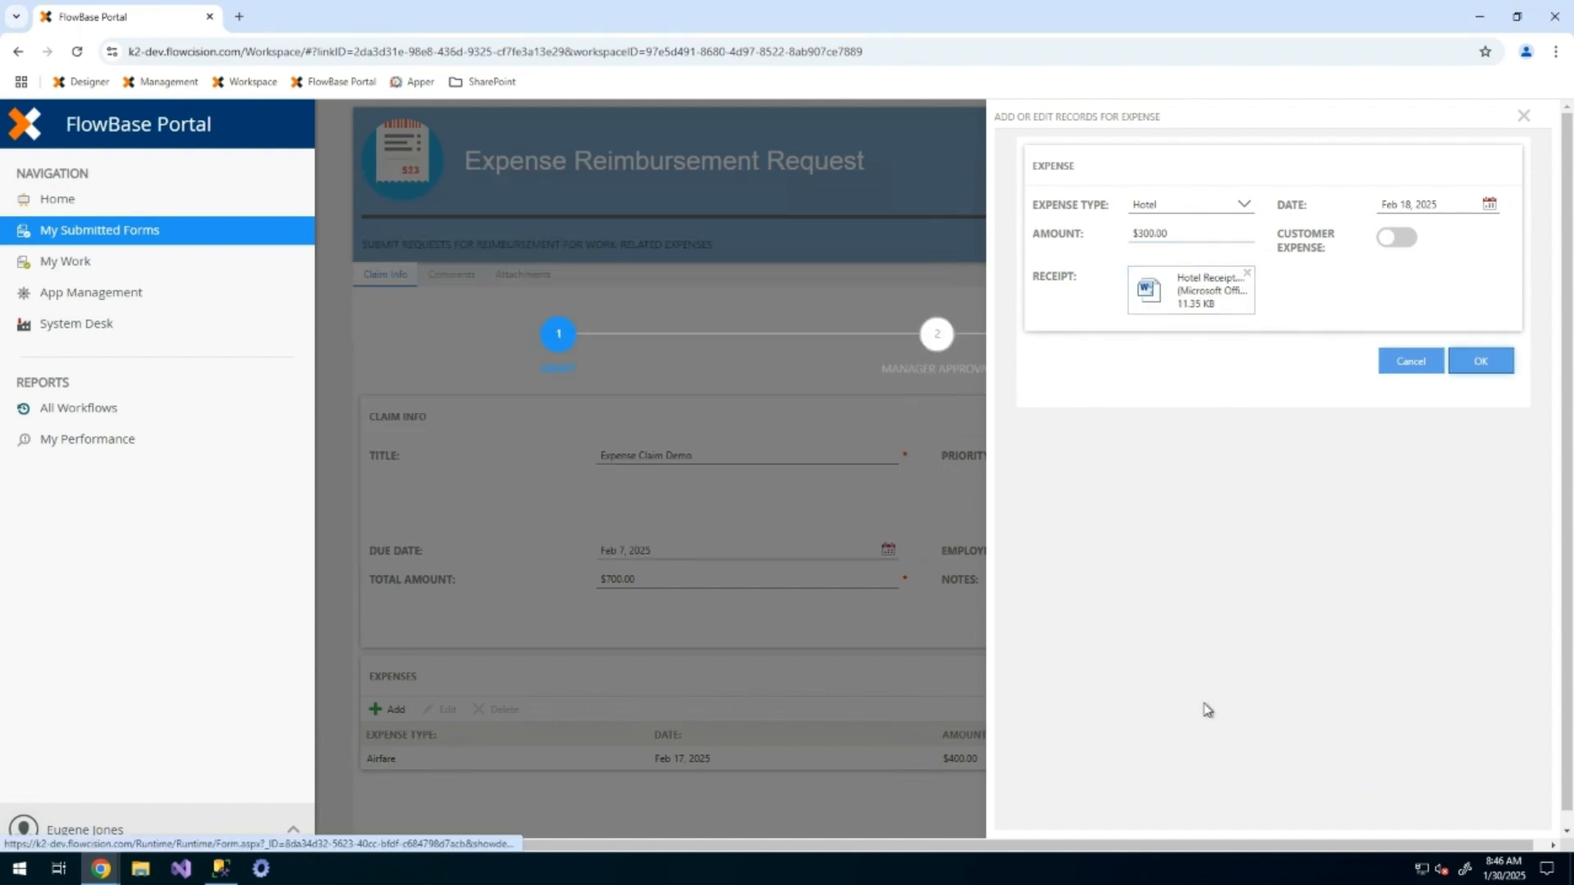
pyautogui.scroll(-1, 1309, 691)
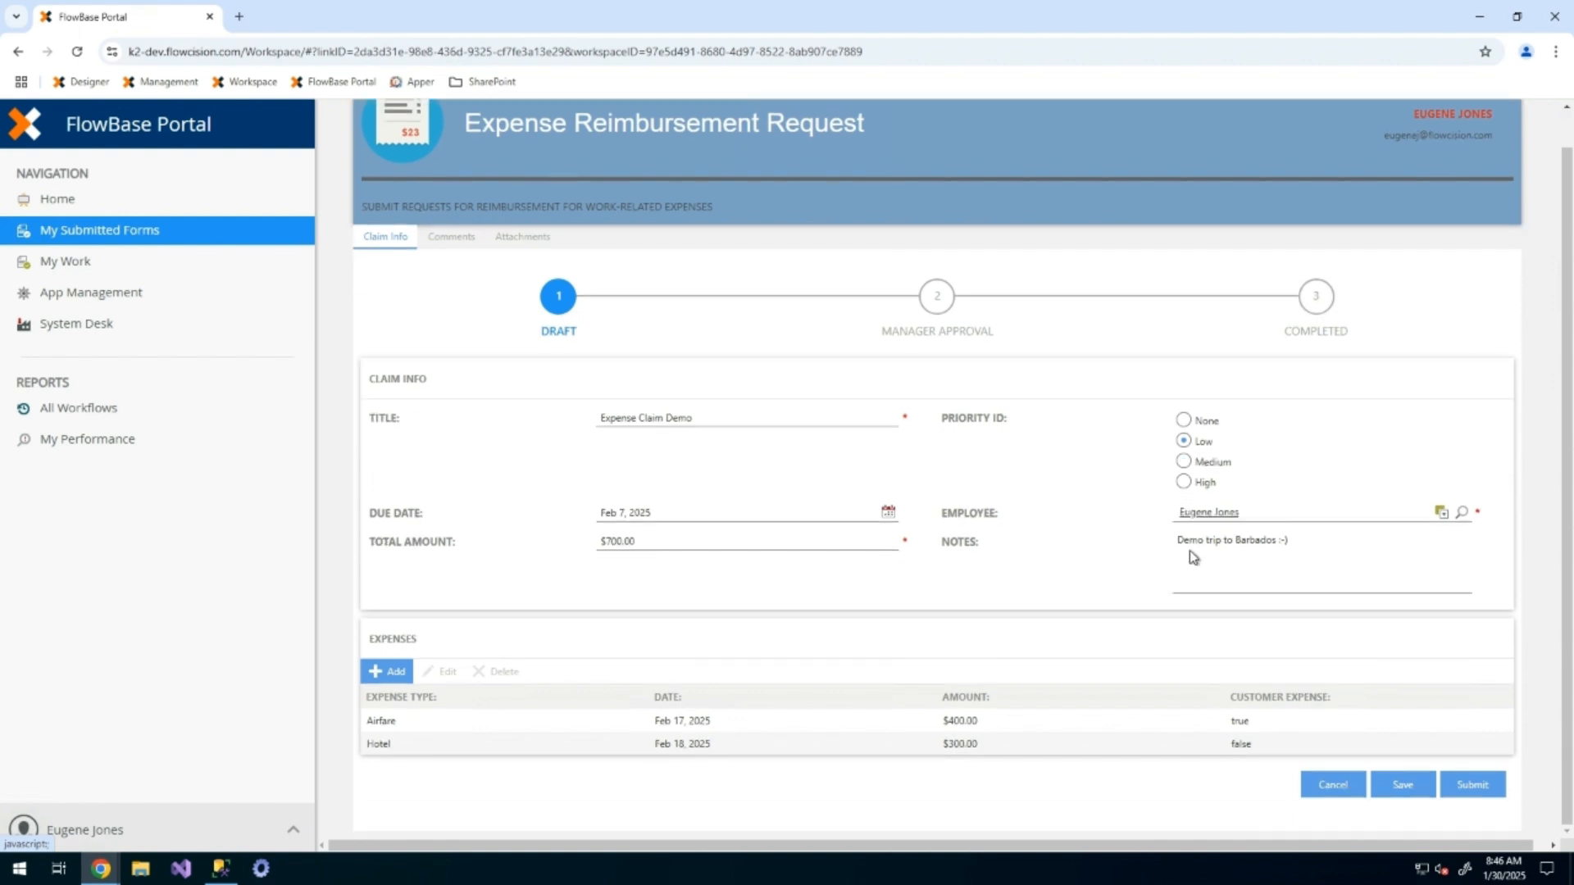
# - Submit the completed Expense Claim Demo reimbursement request and dismiss the submission confirmation
pyautogui.scroll(1, 1189, 515)
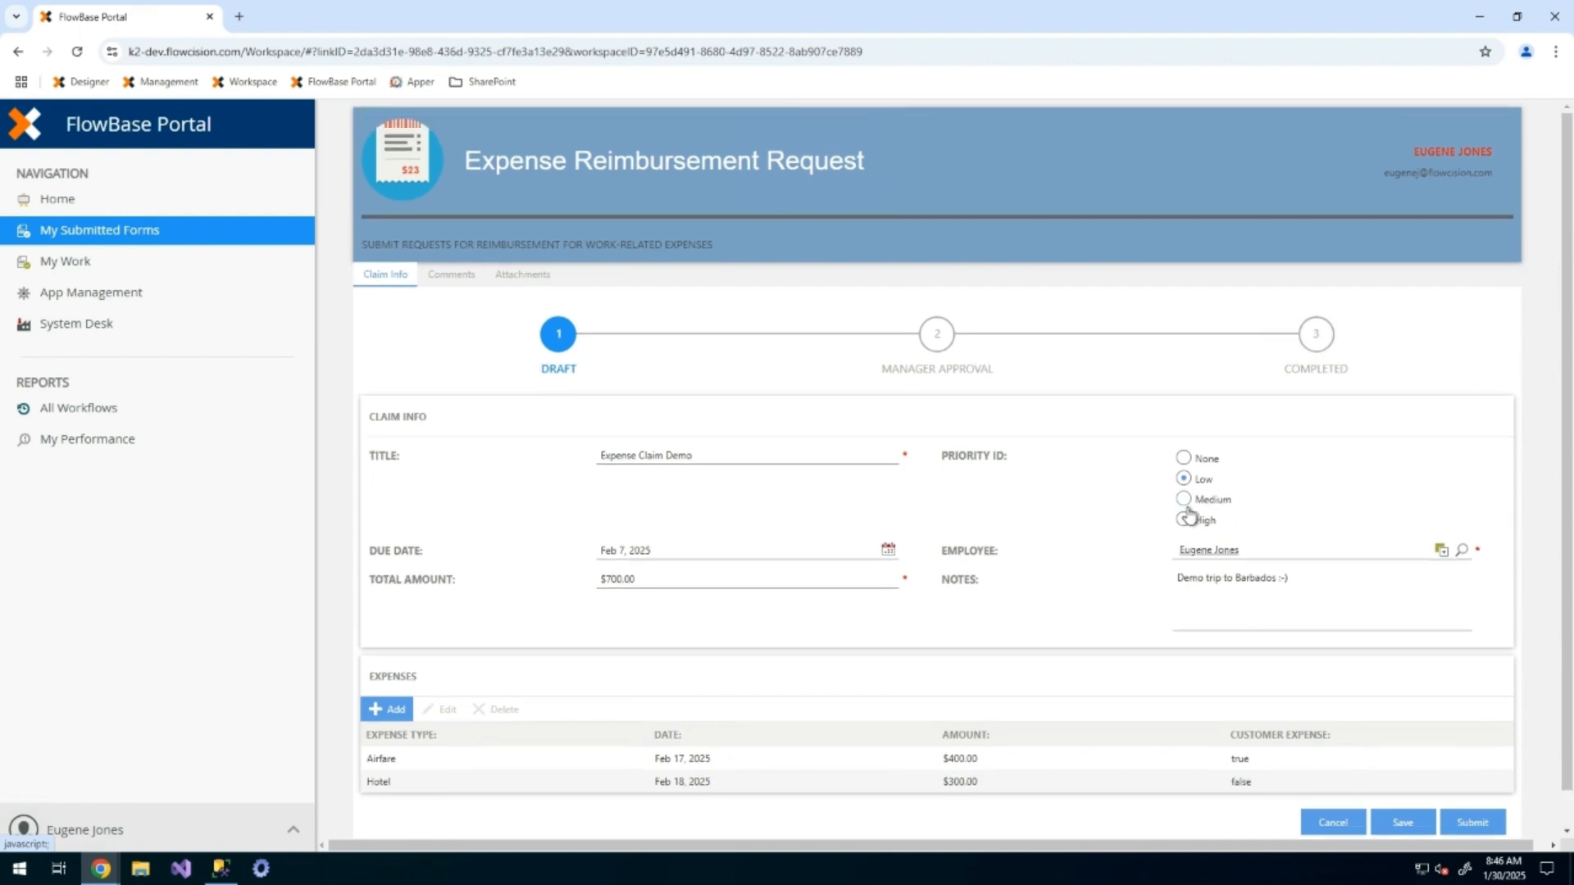
pyautogui.scroll(-1, 1412, 808)
pyautogui.click(1398, 785)
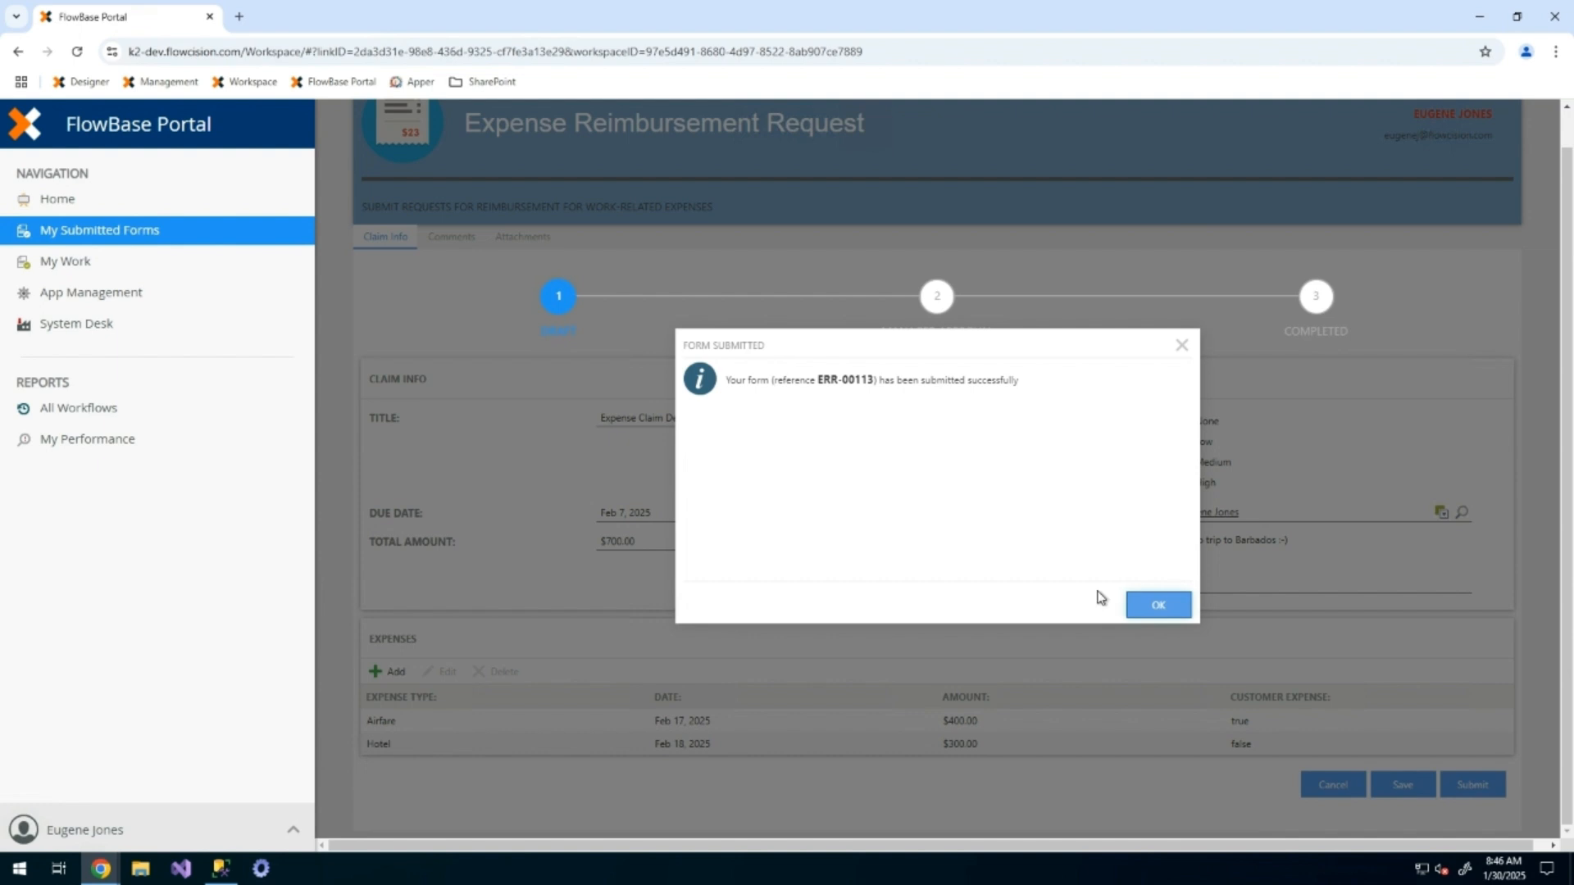
pyautogui.click(1156, 608)
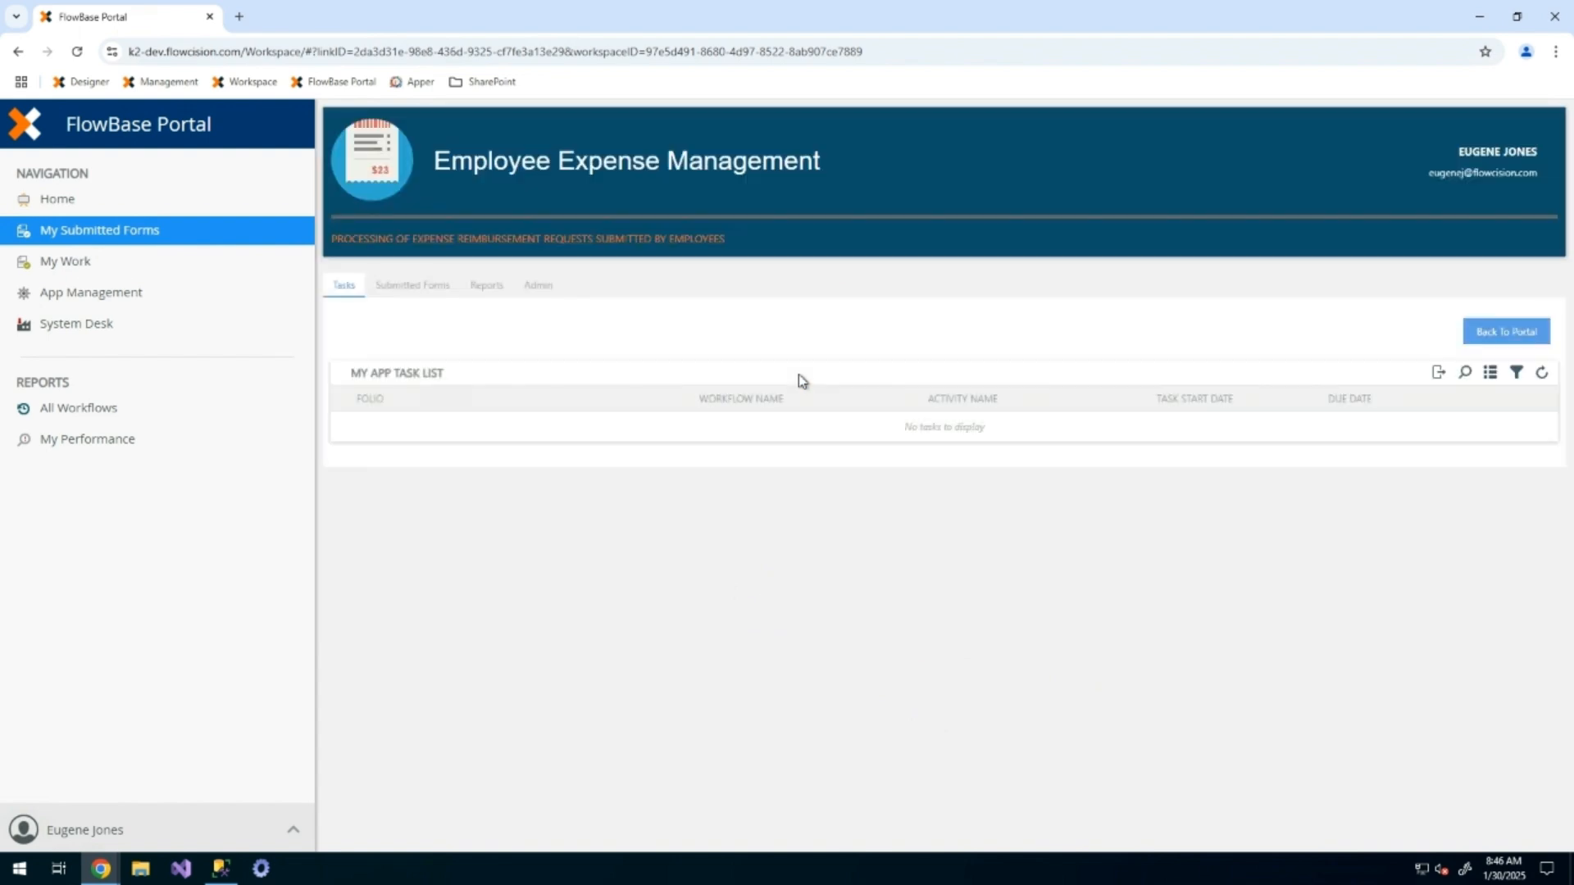
# - Check the claim in the Employee Expense Management app's submitted forms and in the portal's My Submitted Forms list
pyautogui.click(417, 287)
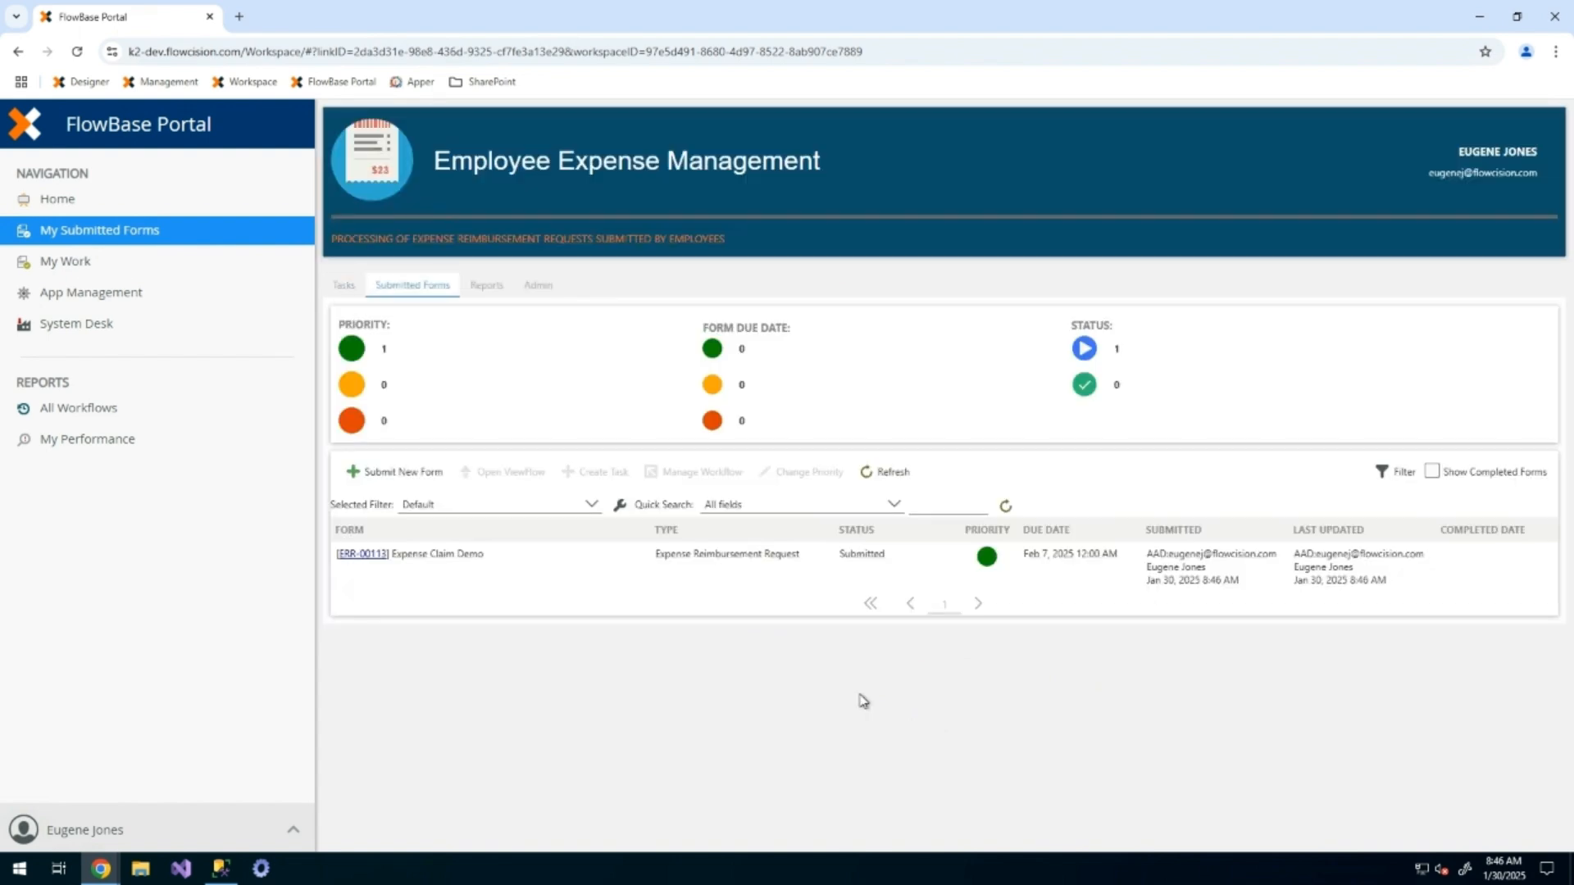
pyautogui.click(849, 574)
pyautogui.click(106, 232)
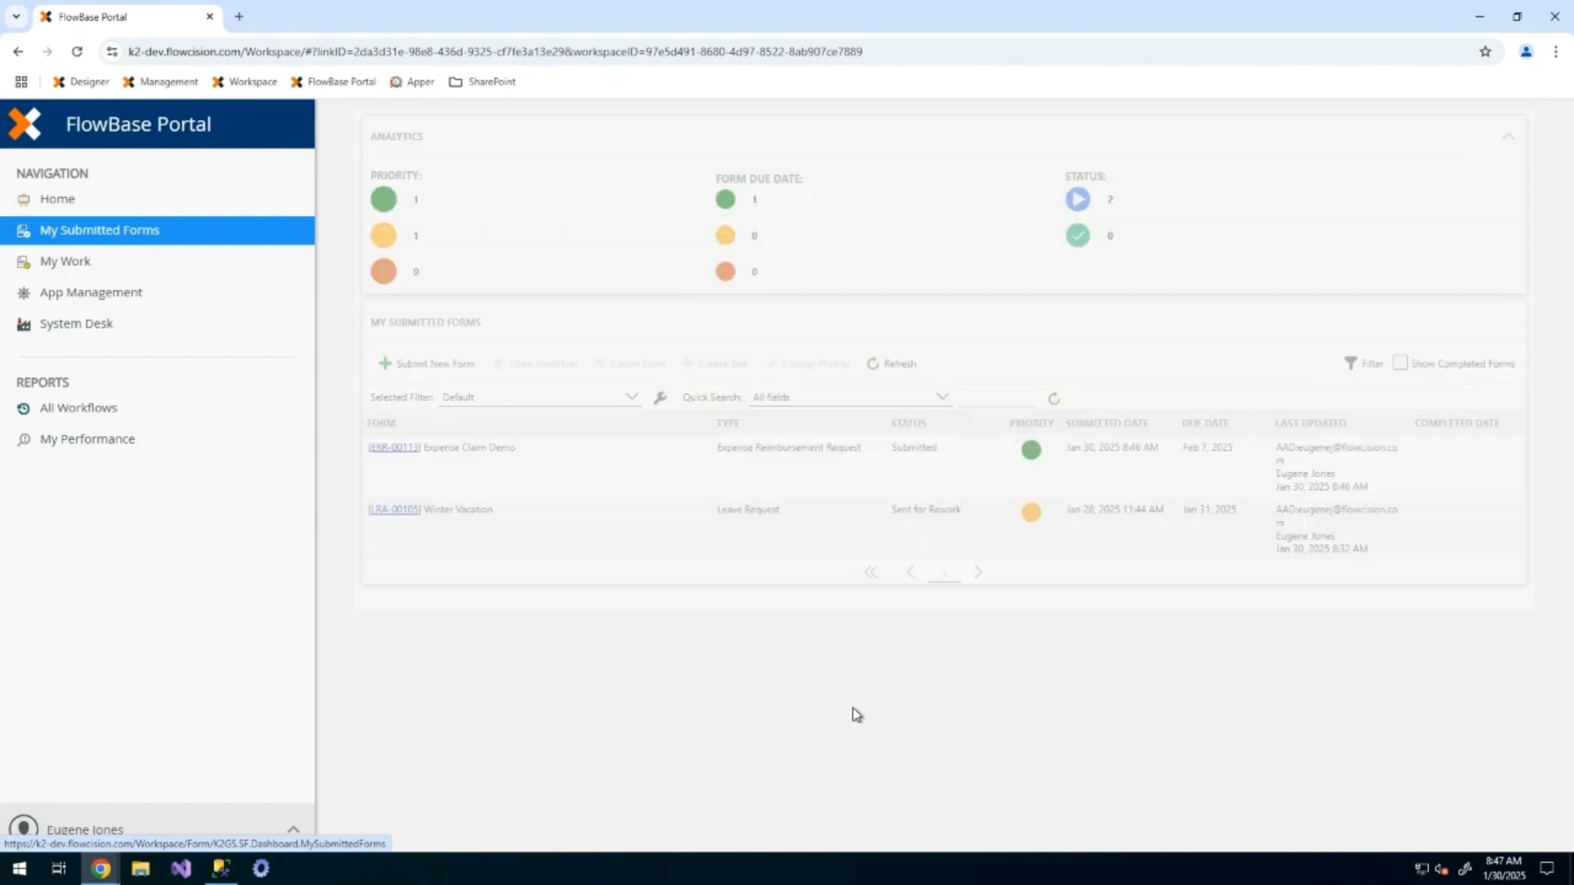
# - Select the Winter Vacation leave request, view its ad-hoc task creation form, and close it without creating a task
pyautogui.click(783, 521)
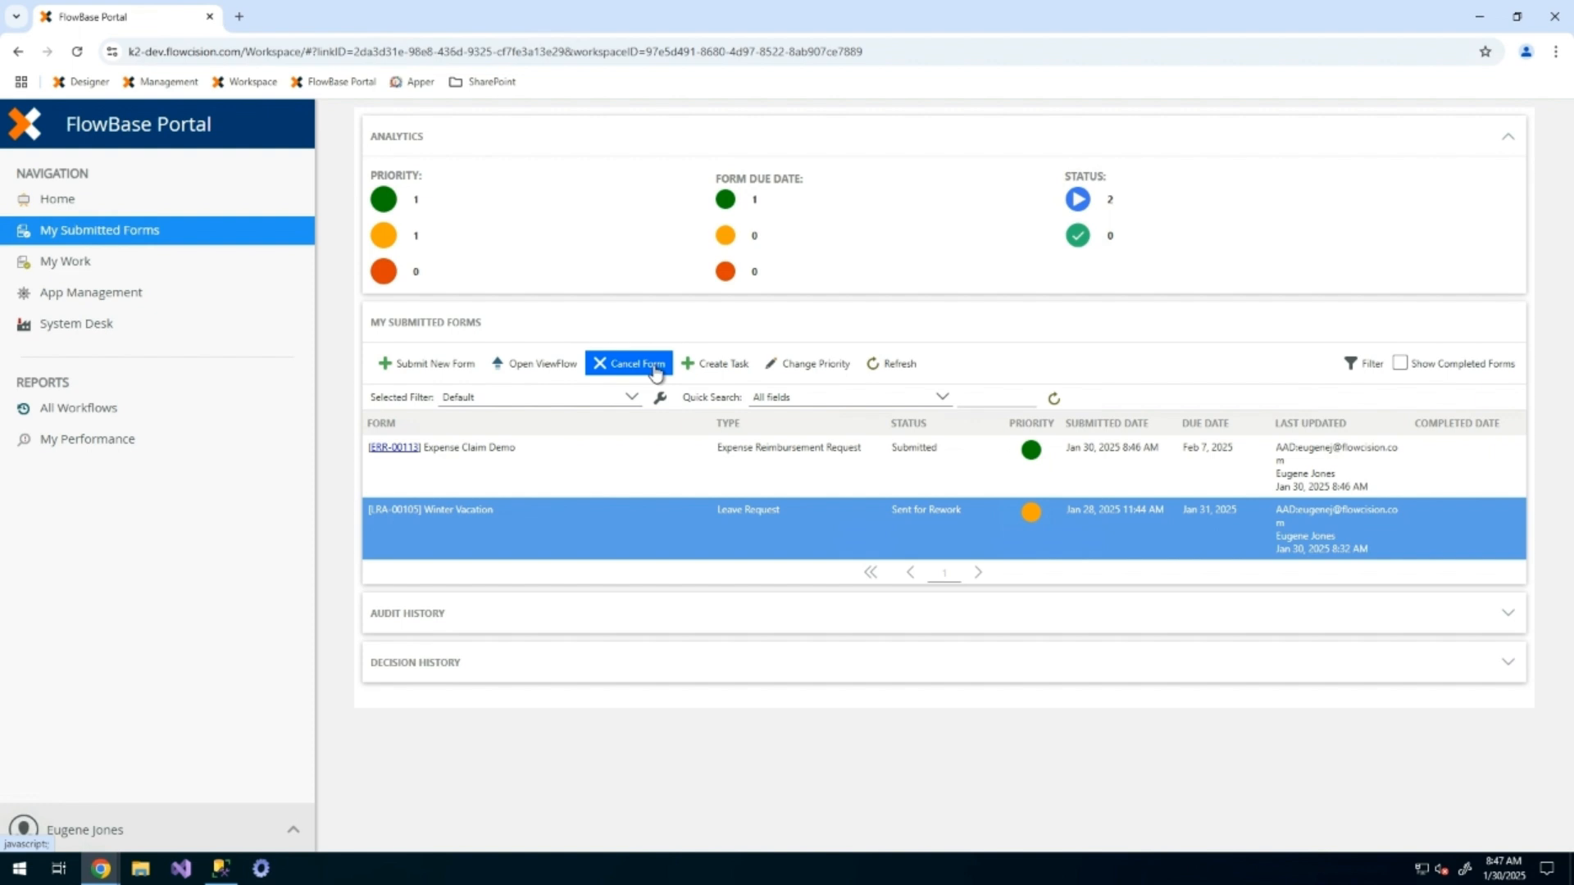
pyautogui.click(725, 366)
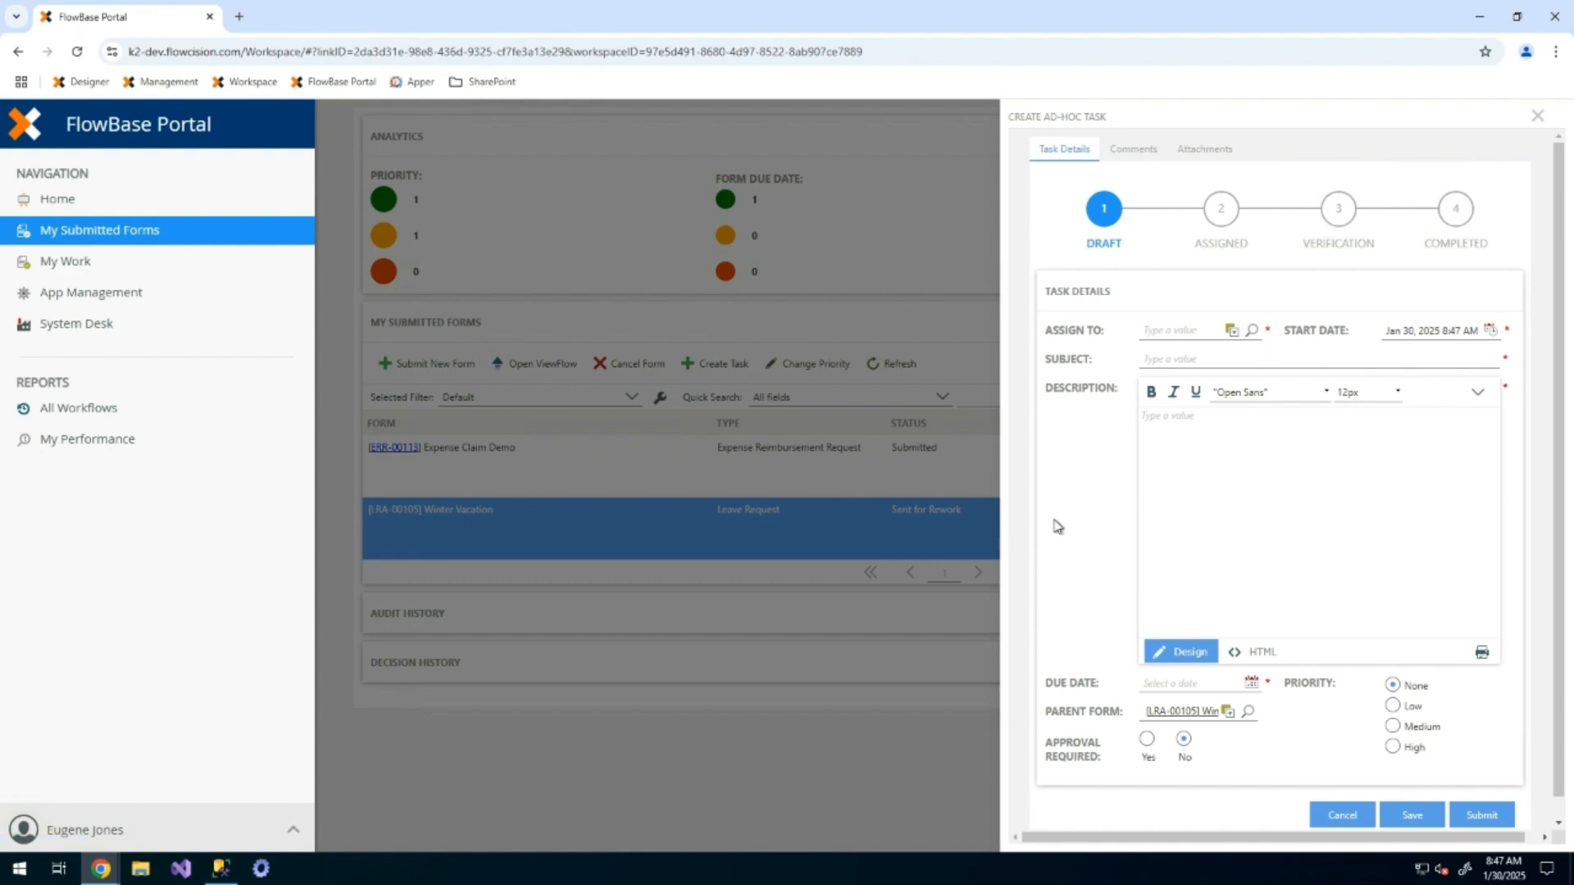
pyautogui.click(1537, 121)
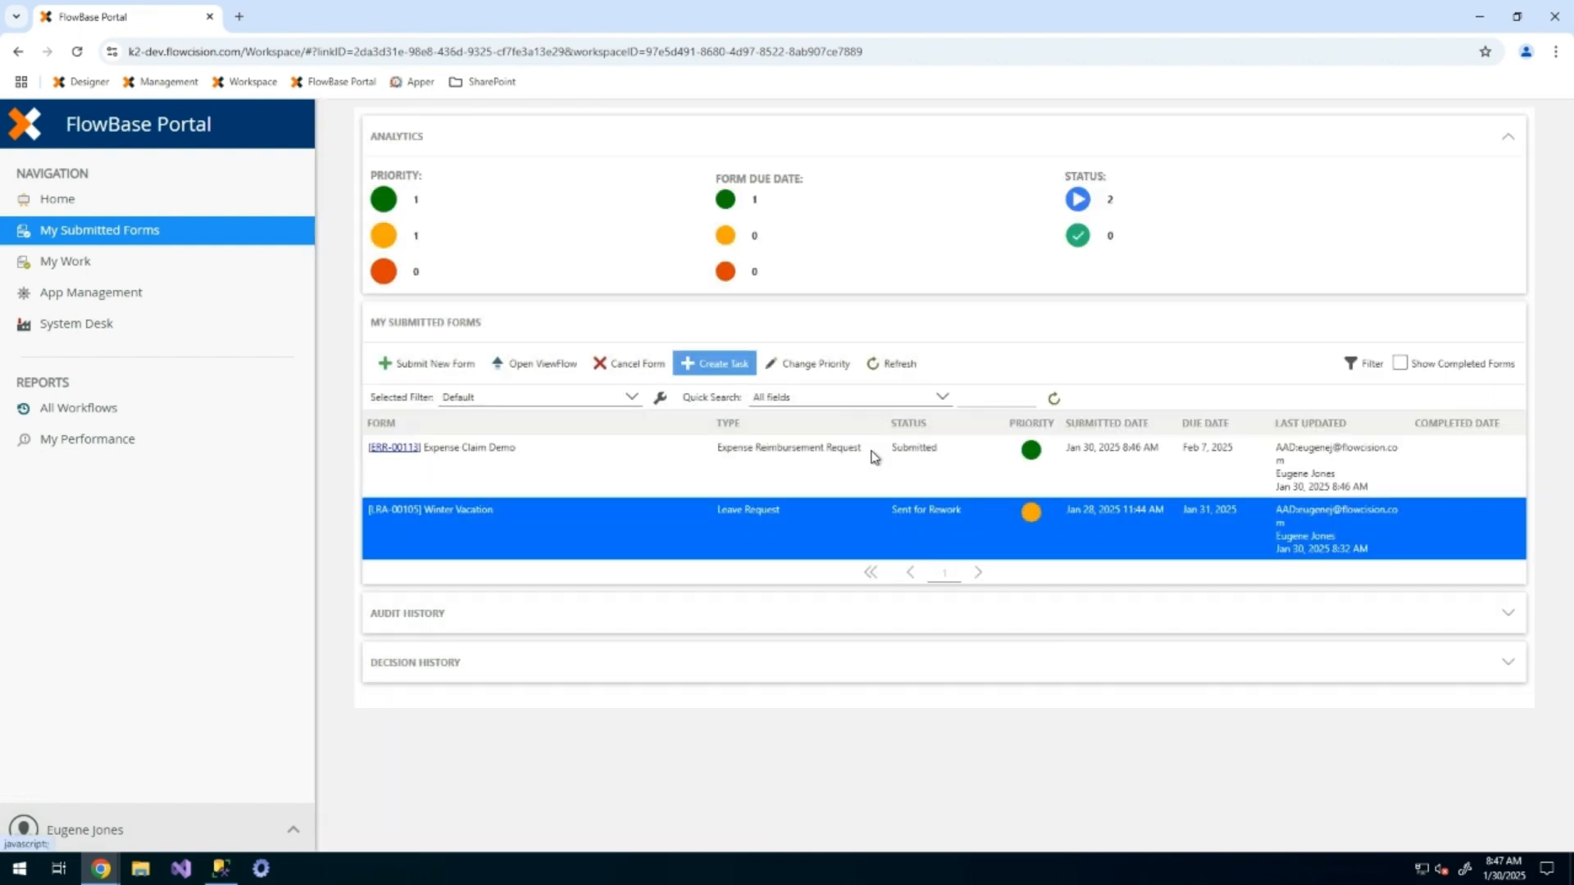
# - Change the Winter Vacation form's priority to High with the justification "Raising priority because form is due tomorrow" and refresh the list
pyautogui.click(845, 371)
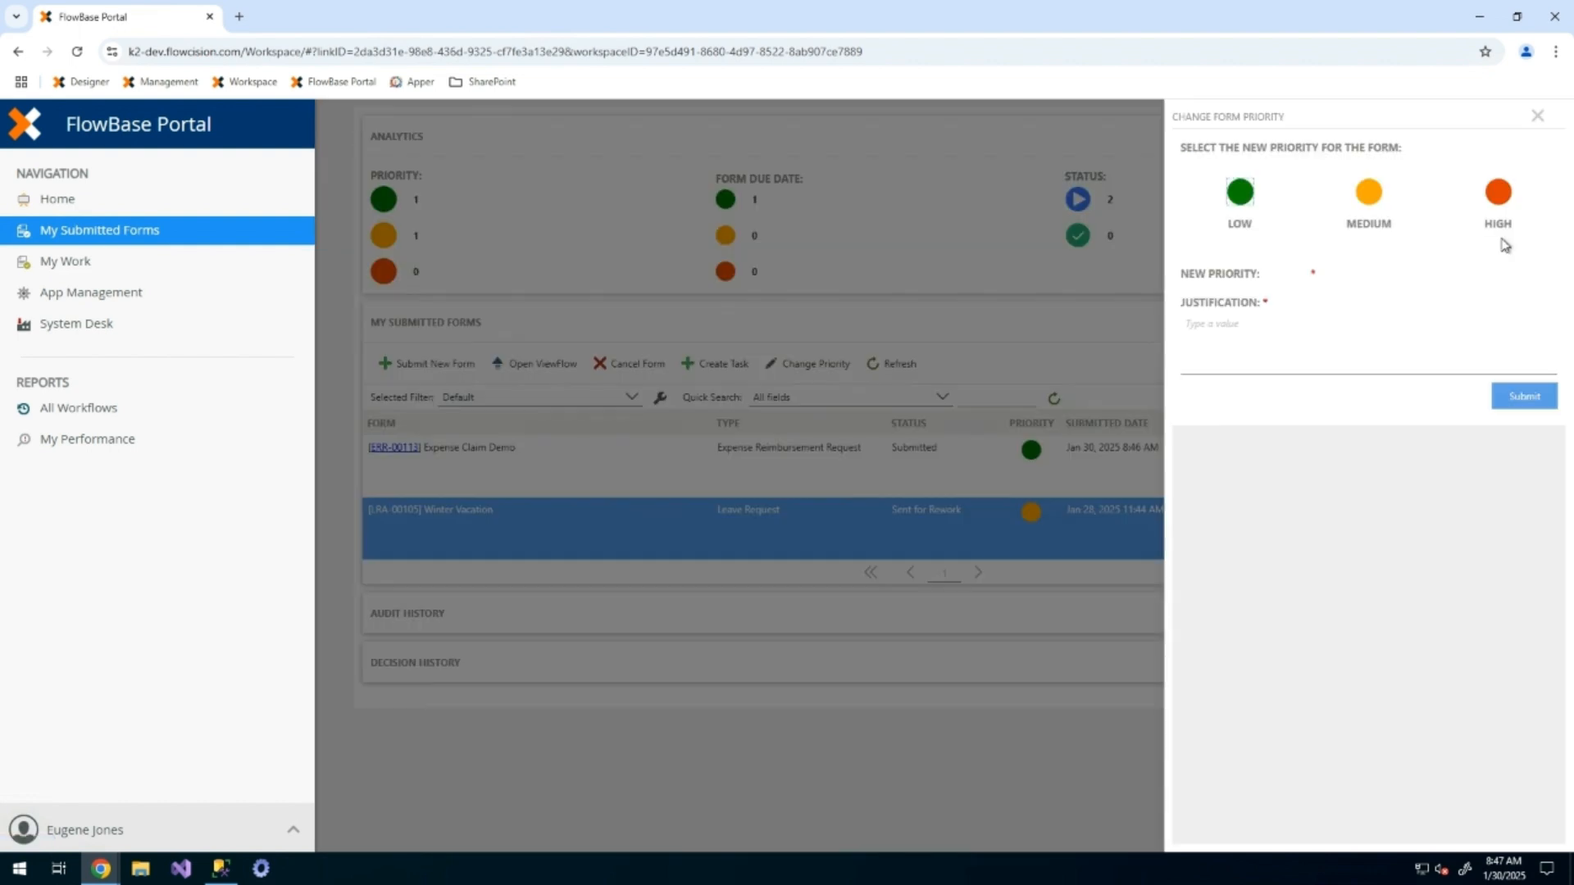
pyautogui.click(1510, 197)
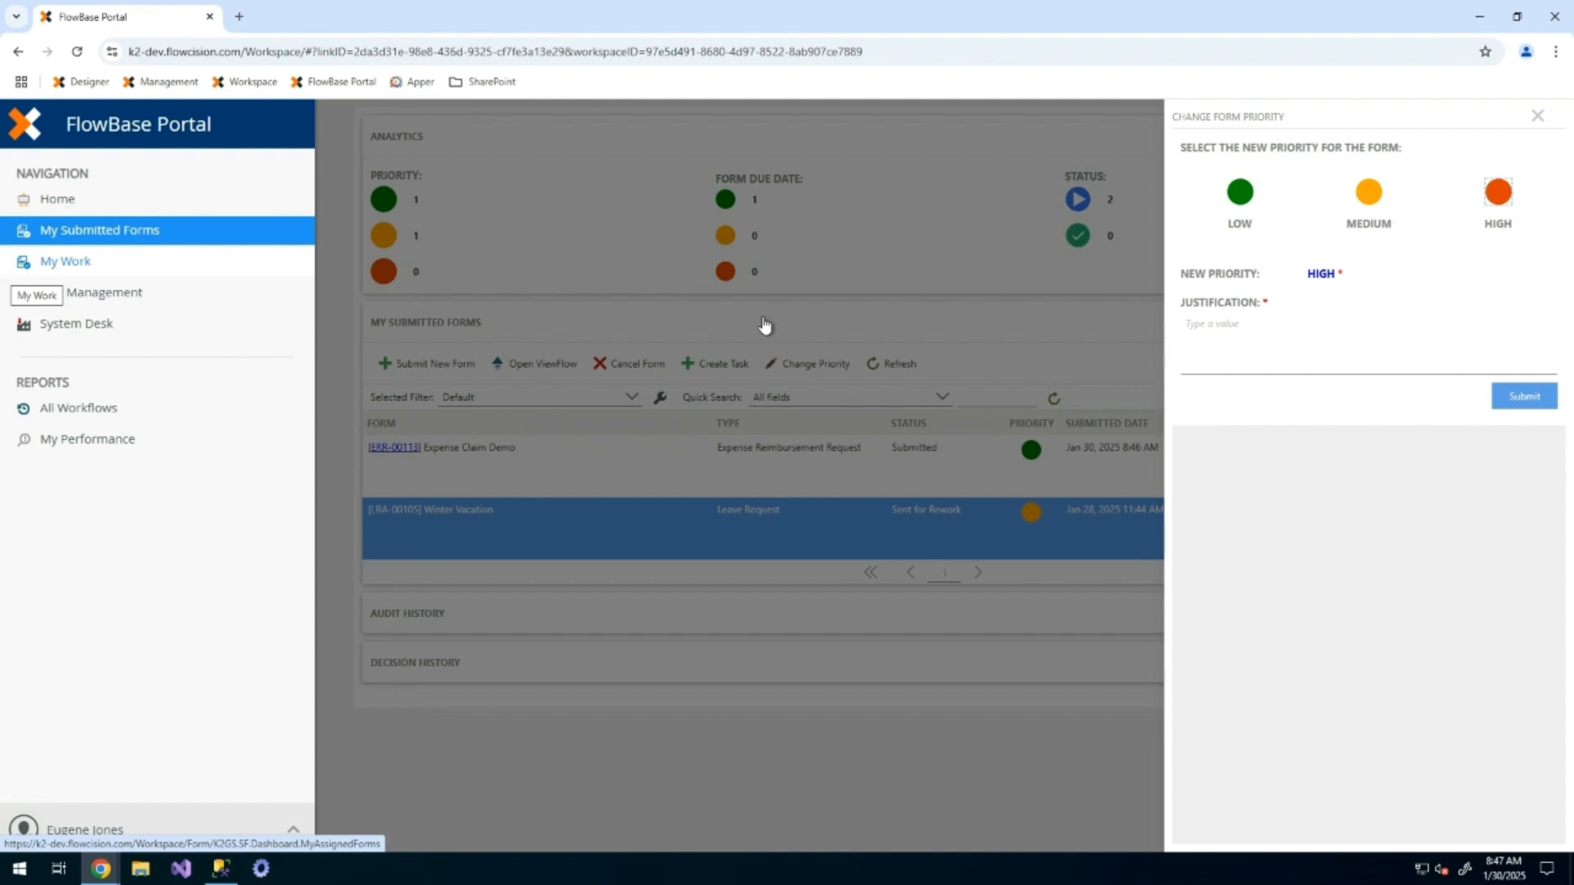
pyautogui.click(1236, 344)
pyautogui.write('Raising priority because form is due tomorrow')
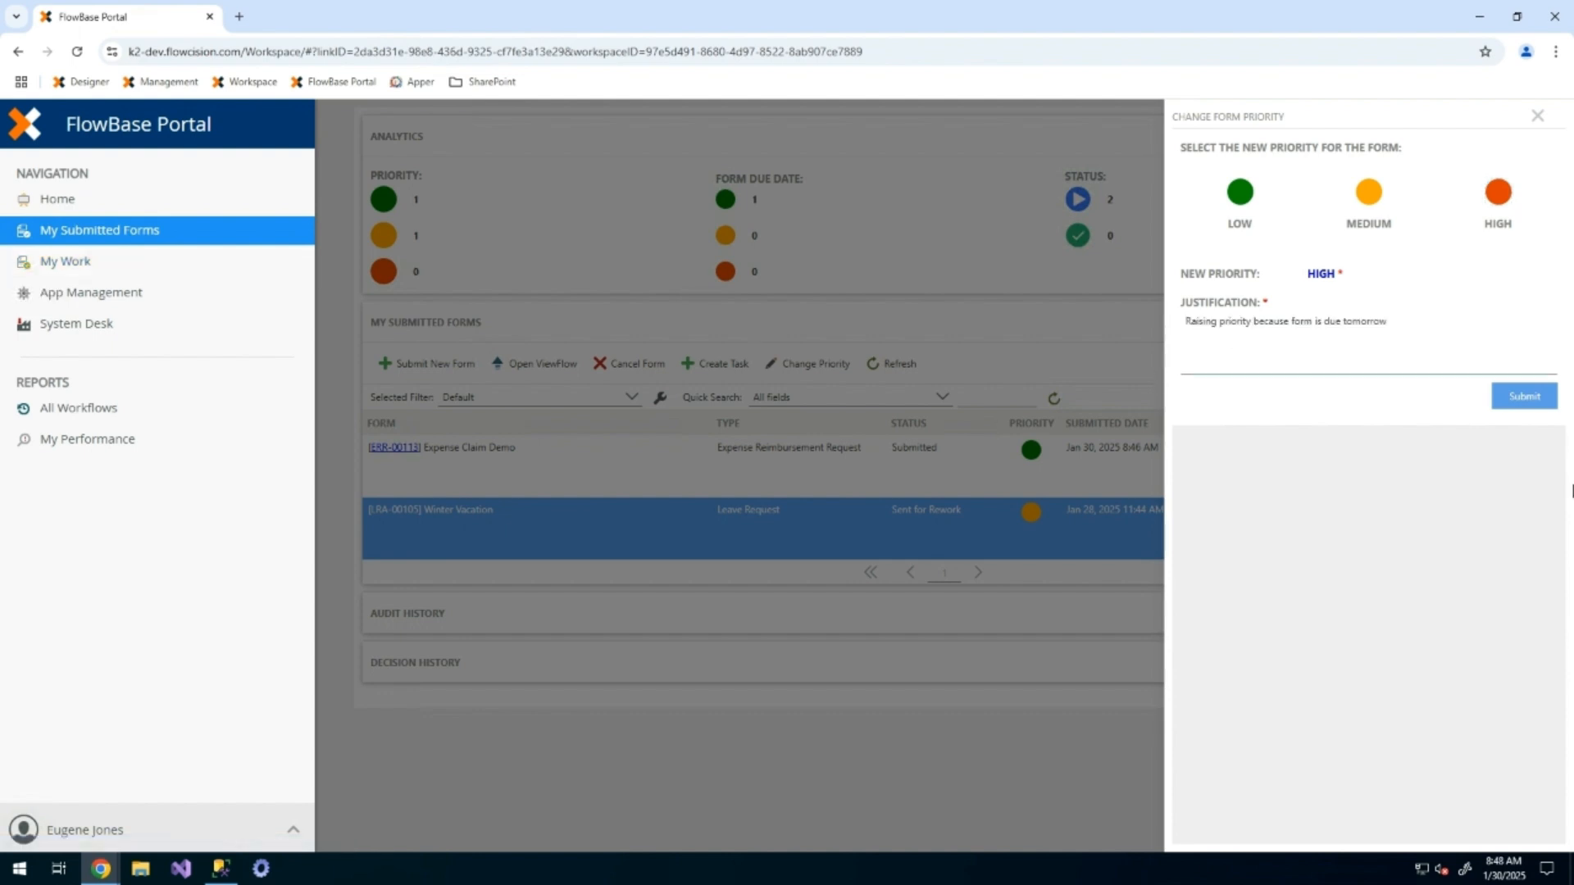
pyautogui.click(1526, 398)
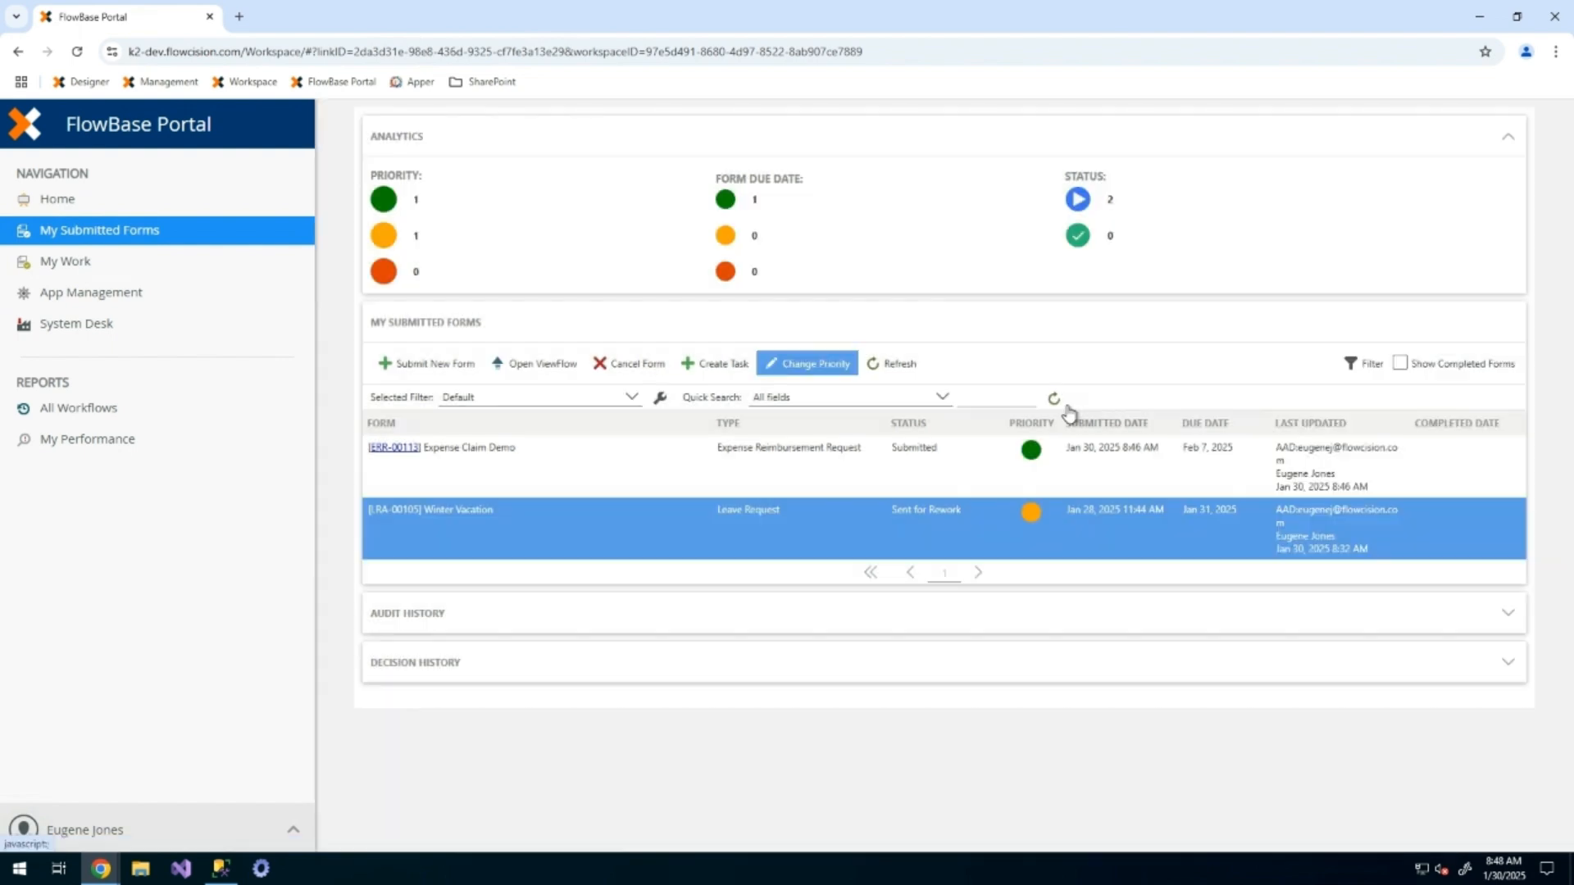
pyautogui.click(1056, 400)
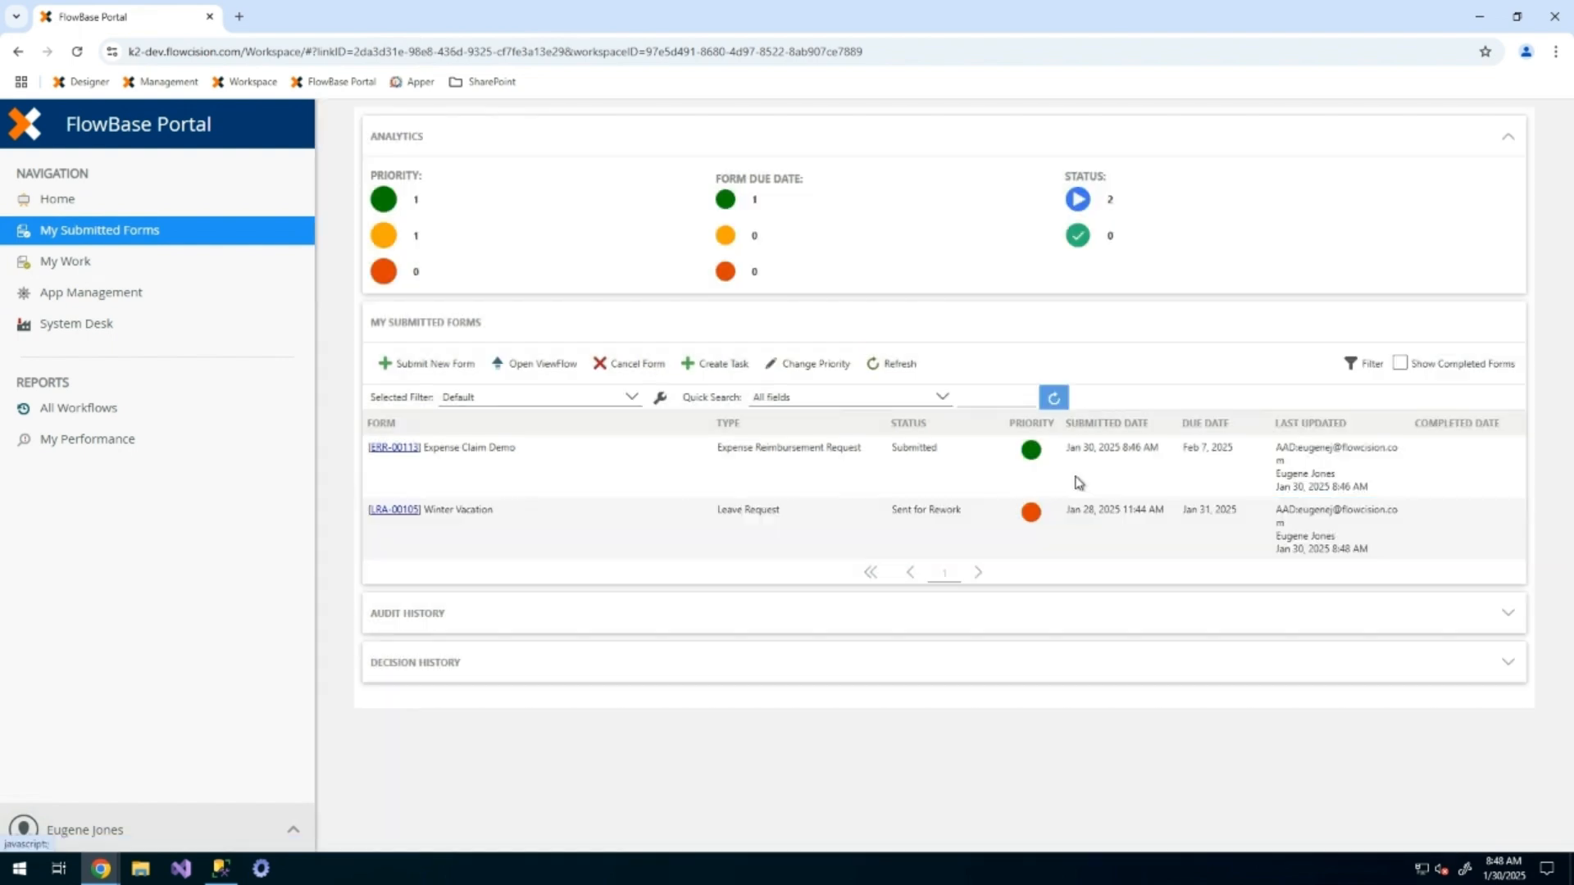
# - Review the audit history of the Winter Vacation form in My Submitted Forms, from the workflow start to the priority changes
pyautogui.click(1039, 521)
pyautogui.click(800, 522)
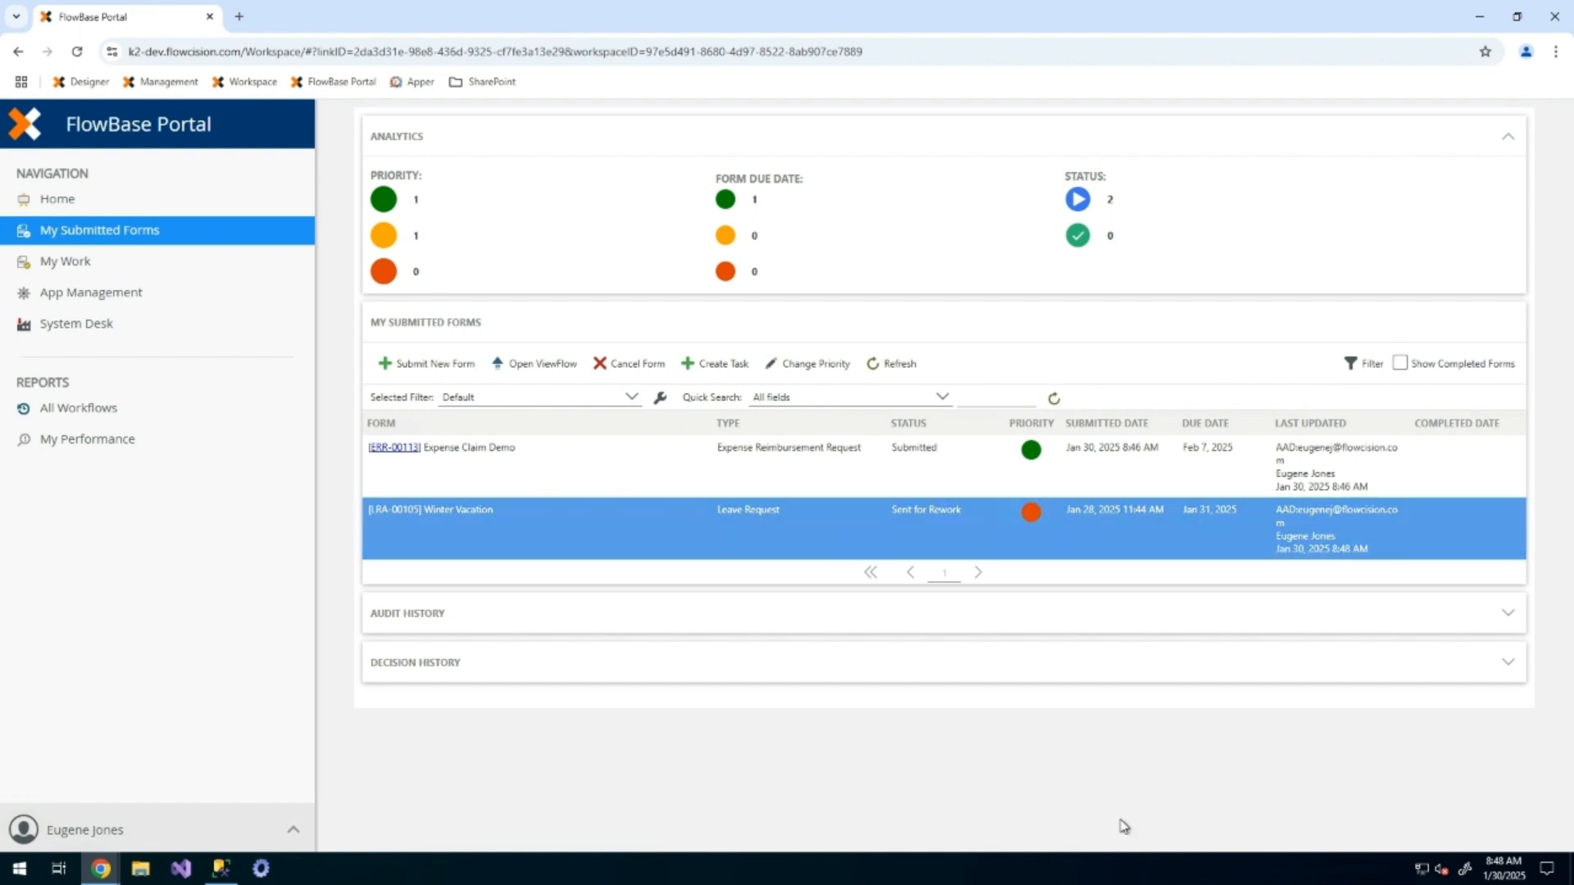
pyautogui.click(1508, 615)
pyautogui.scroll(-2, 651, 652)
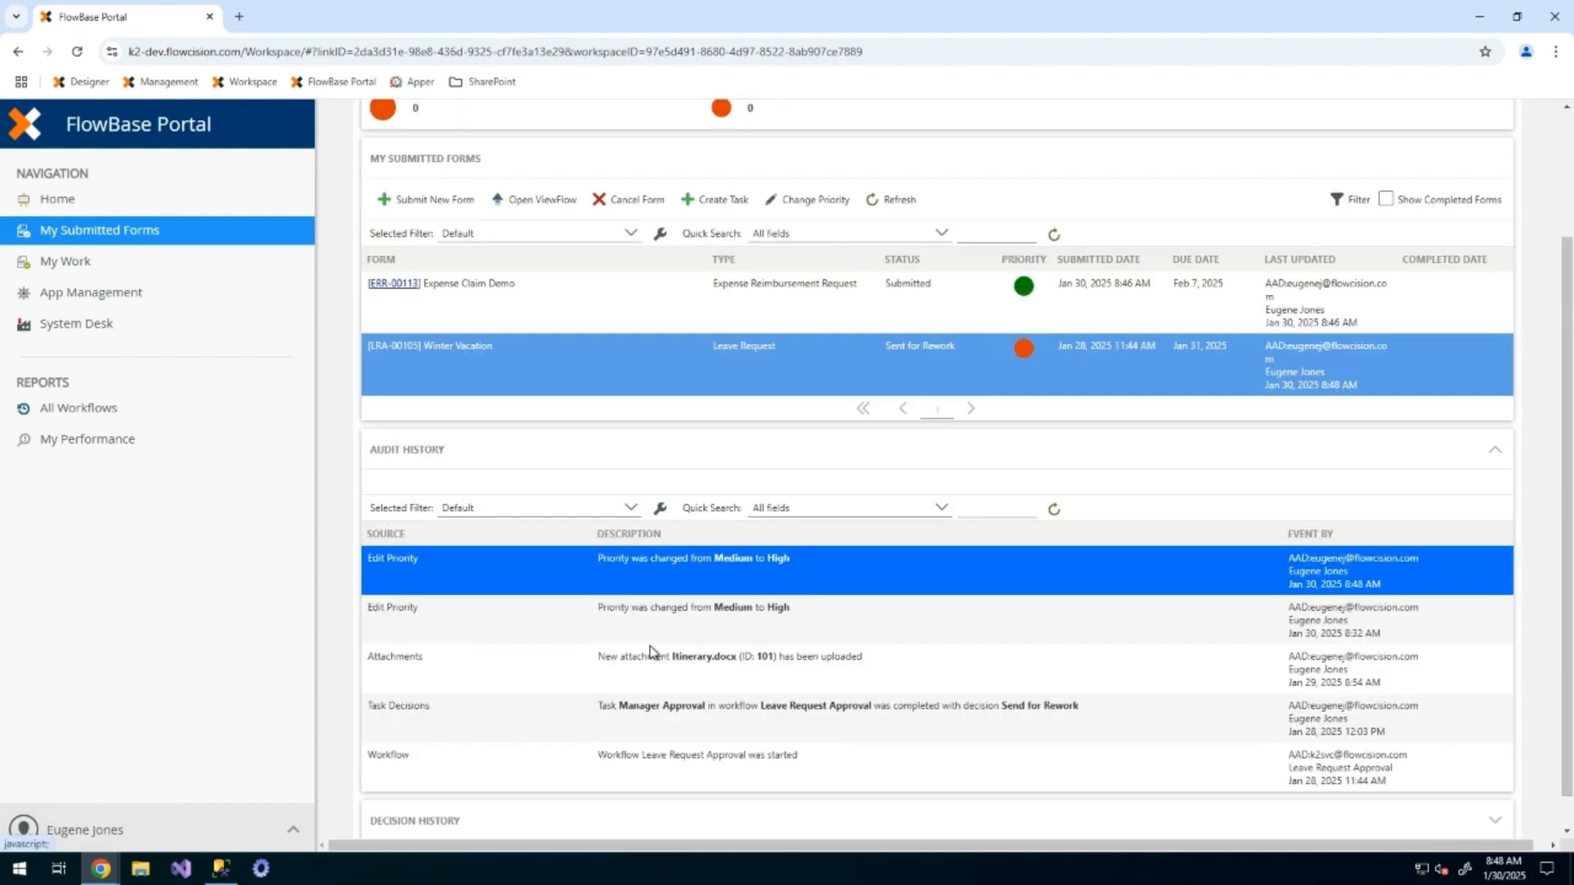
pyautogui.click(759, 607)
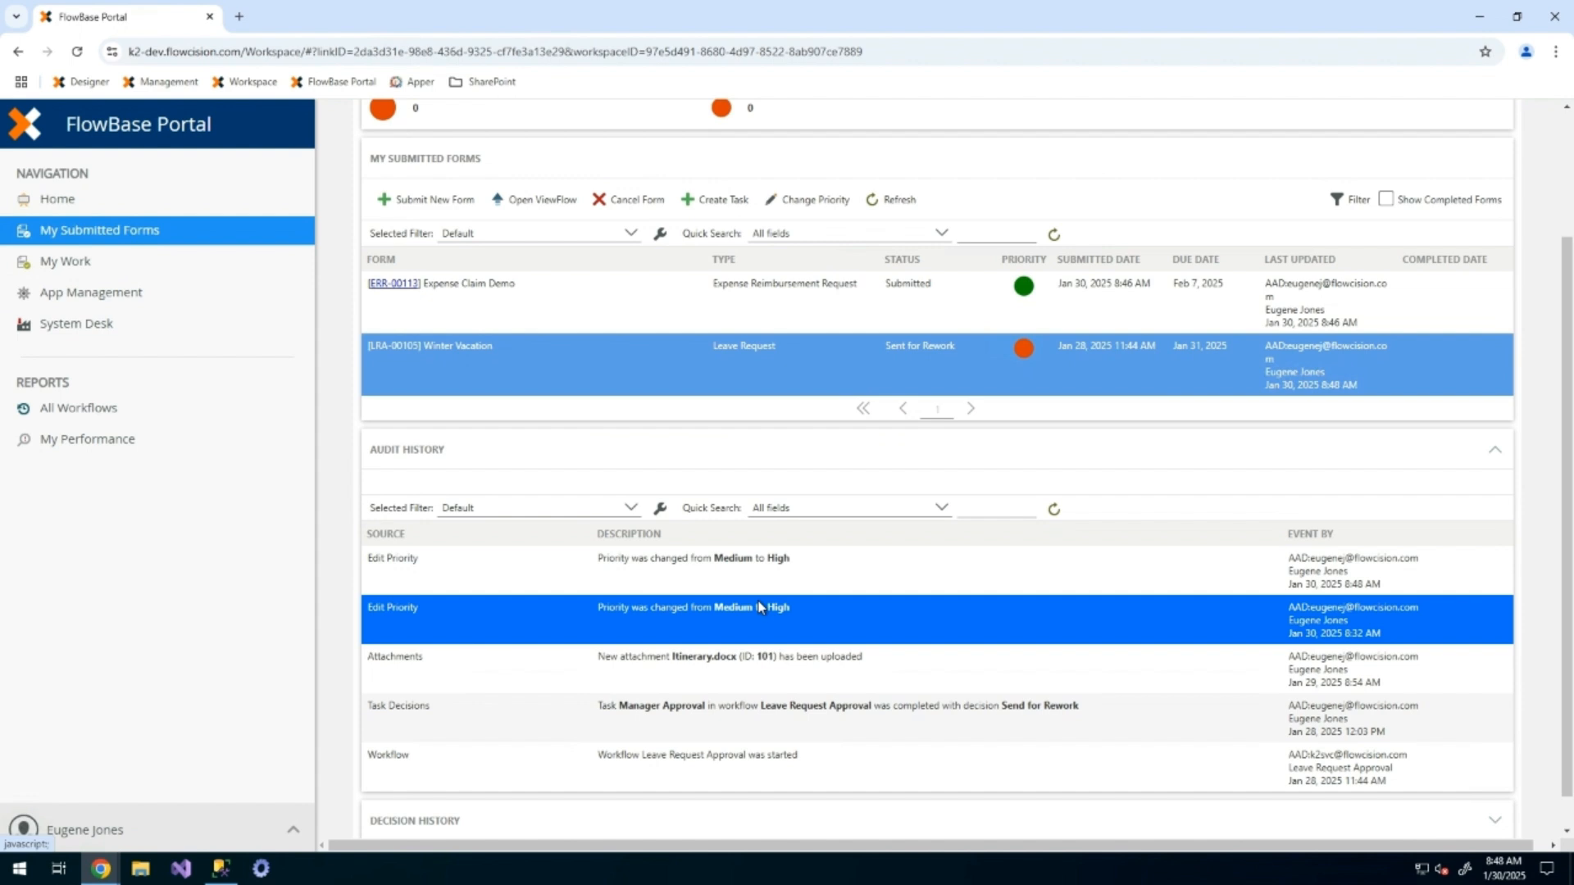
pyautogui.click(817, 772)
pyautogui.click(832, 610)
pyautogui.click(929, 590)
pyautogui.click(933, 766)
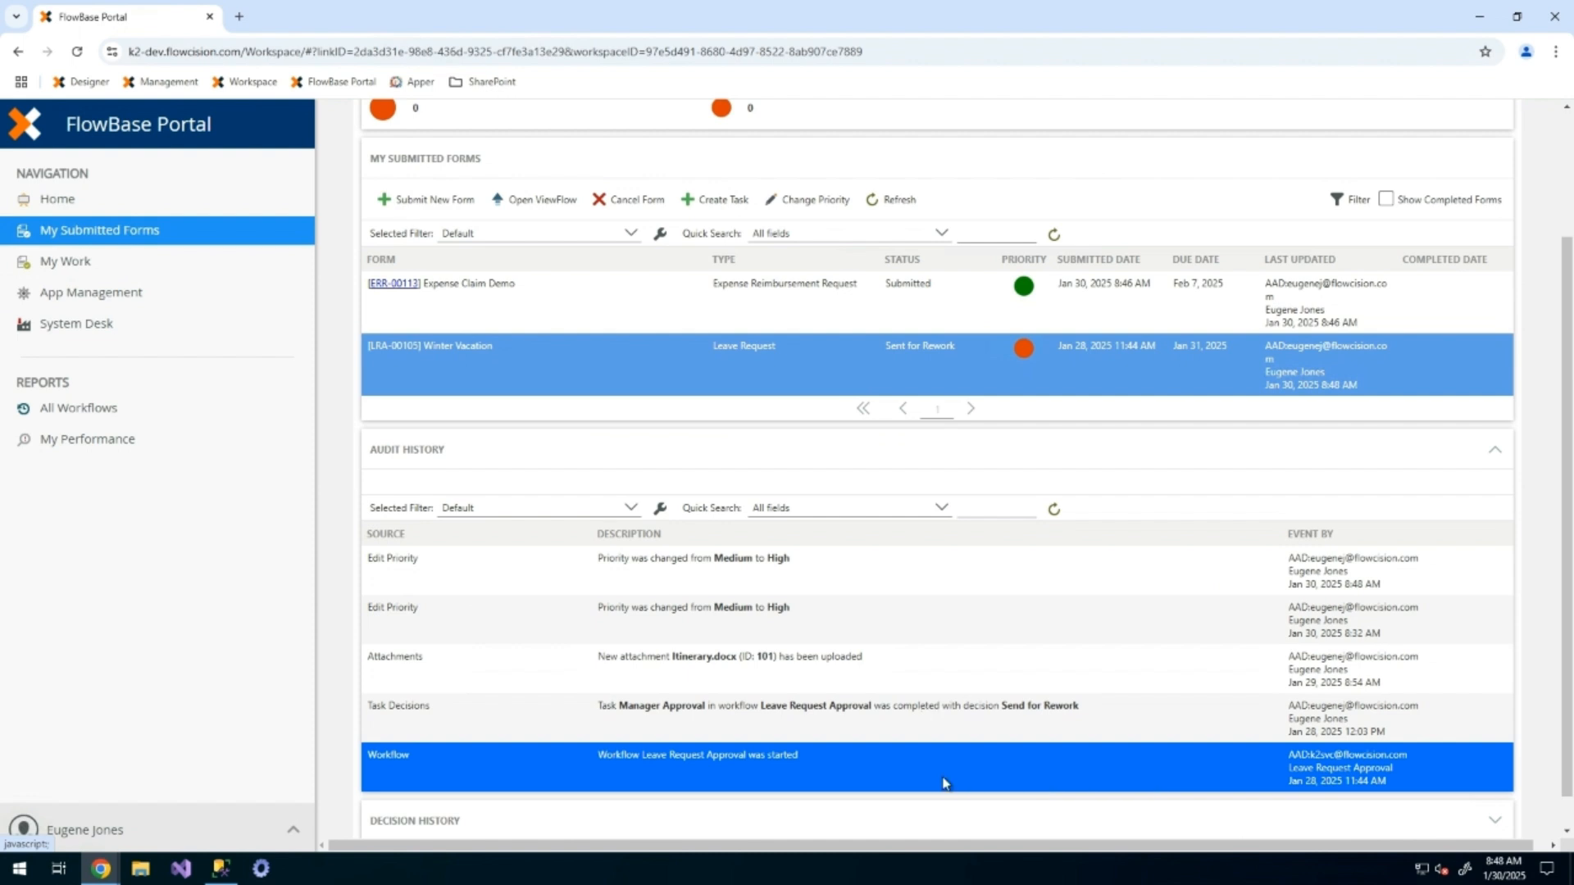
pyautogui.click(933, 679)
pyautogui.click(931, 625)
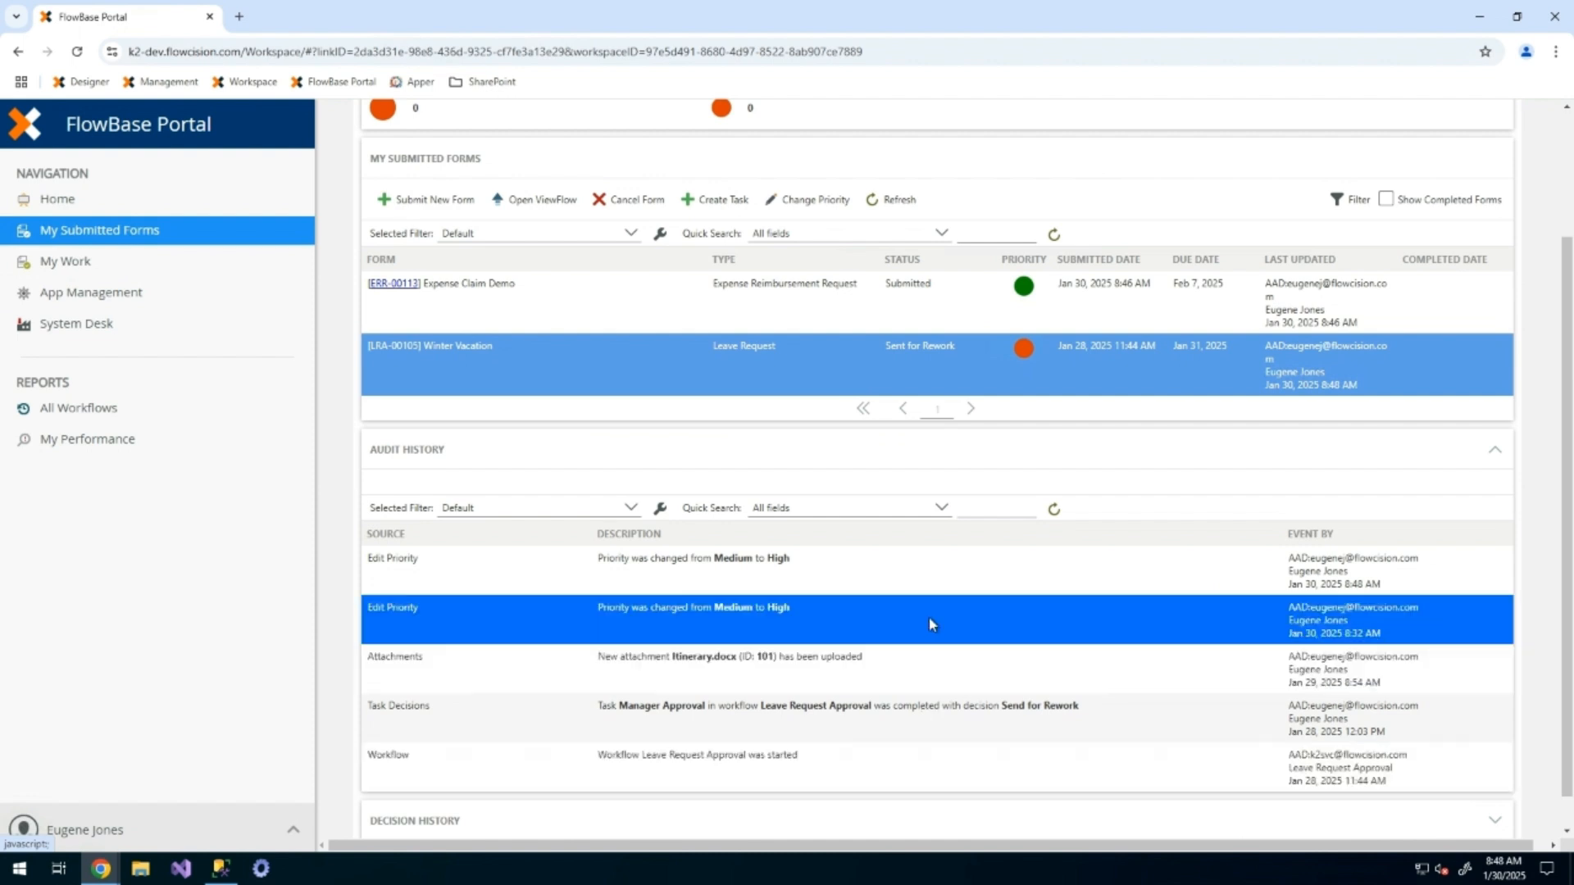
pyautogui.click(1494, 449)
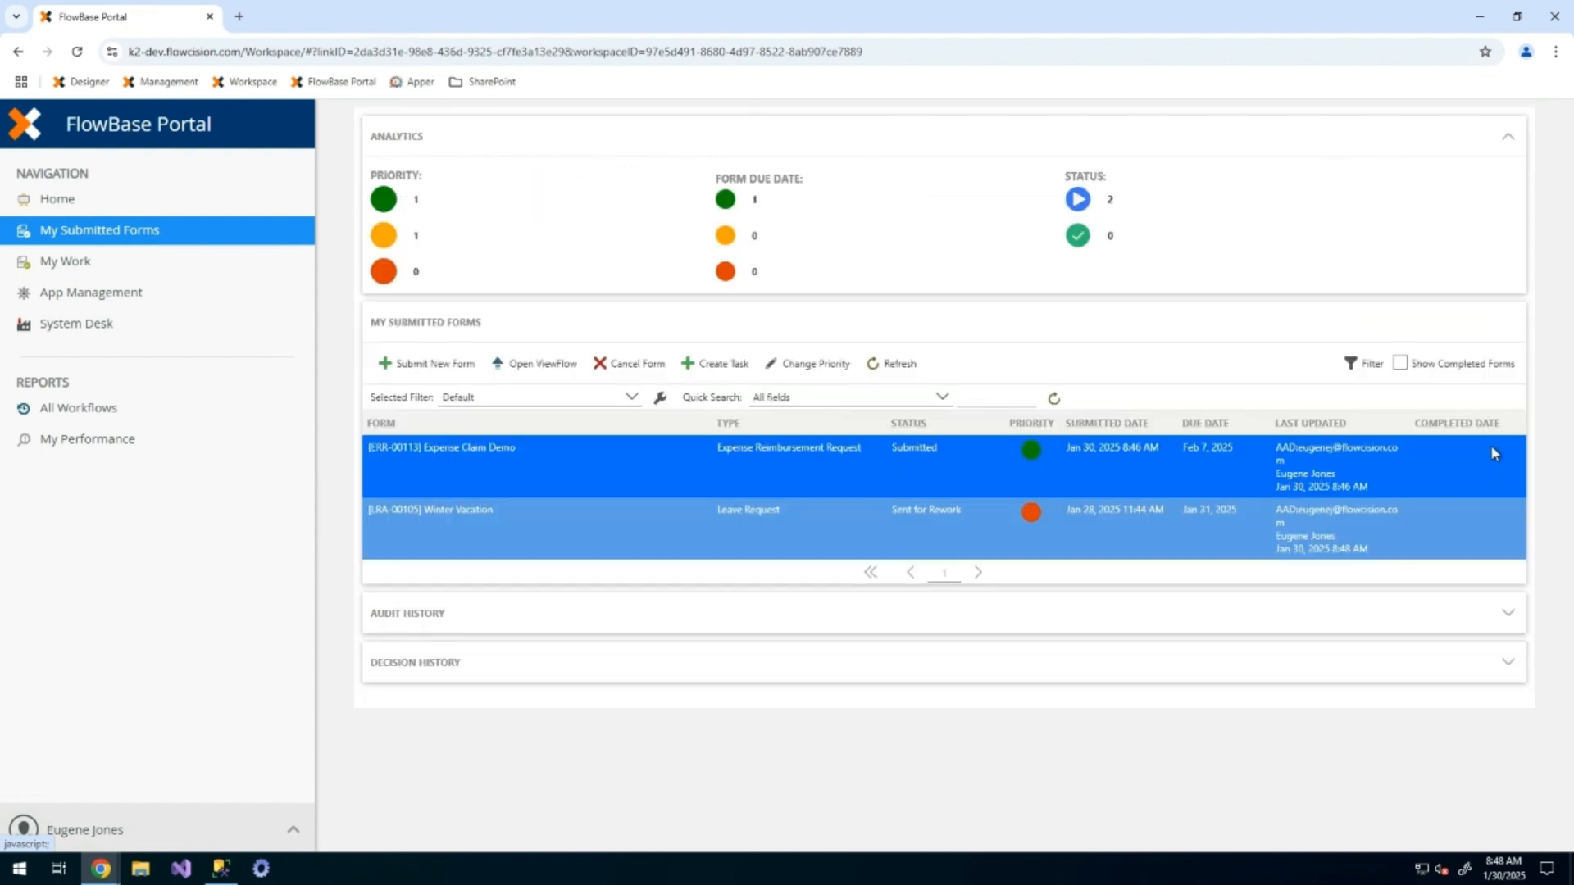
# - Review the manager's decision and comment in the Winter Vacation form's decision history
pyautogui.click(1508, 664)
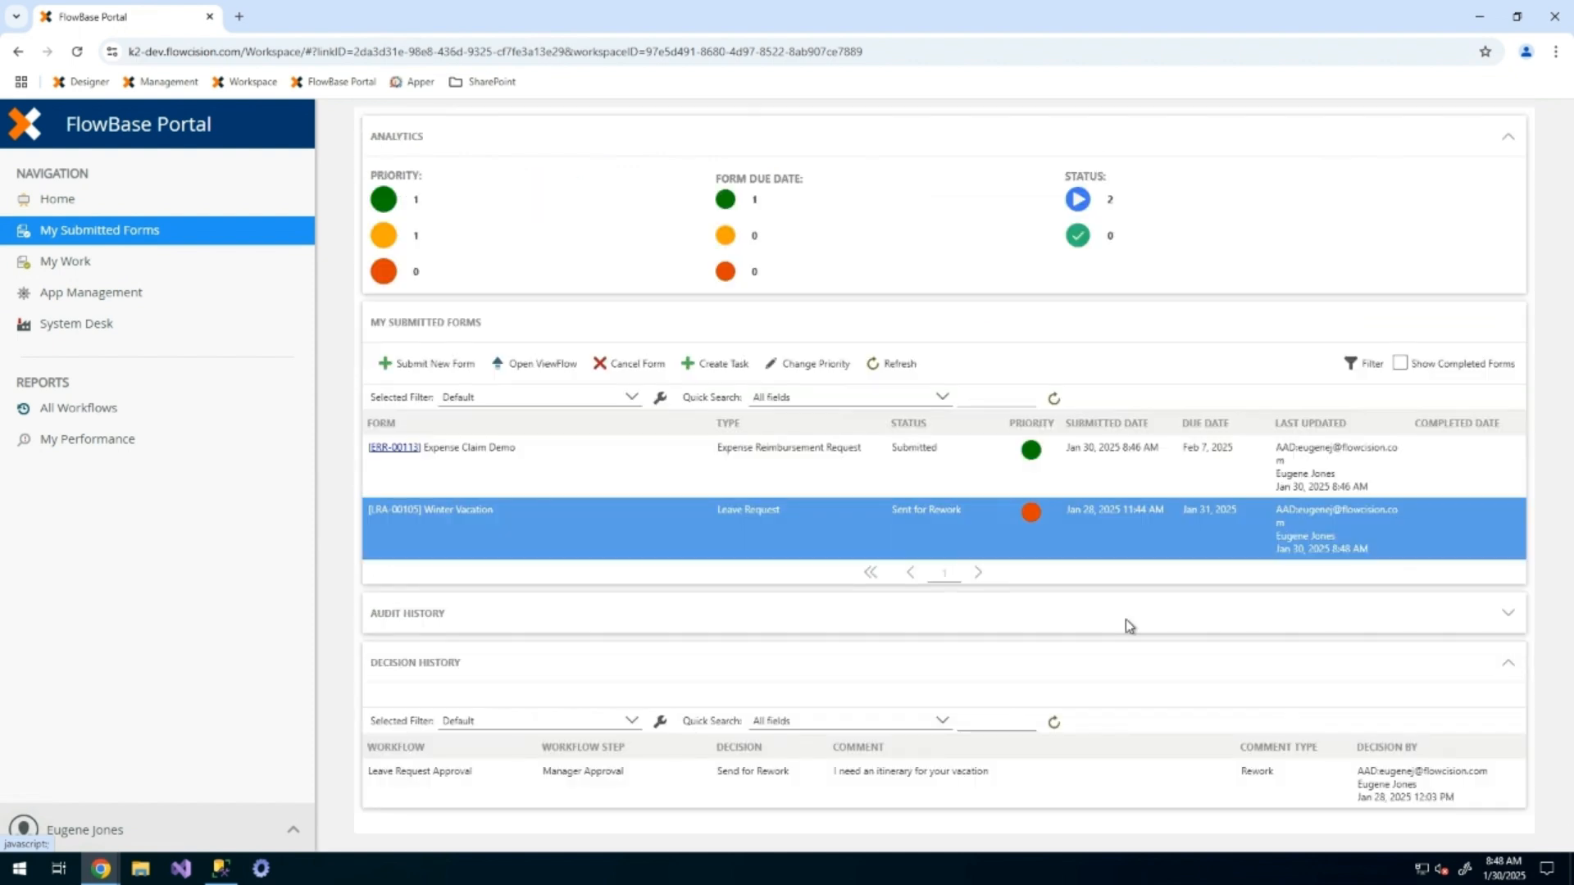
pyautogui.click(875, 773)
pyautogui.click(1508, 664)
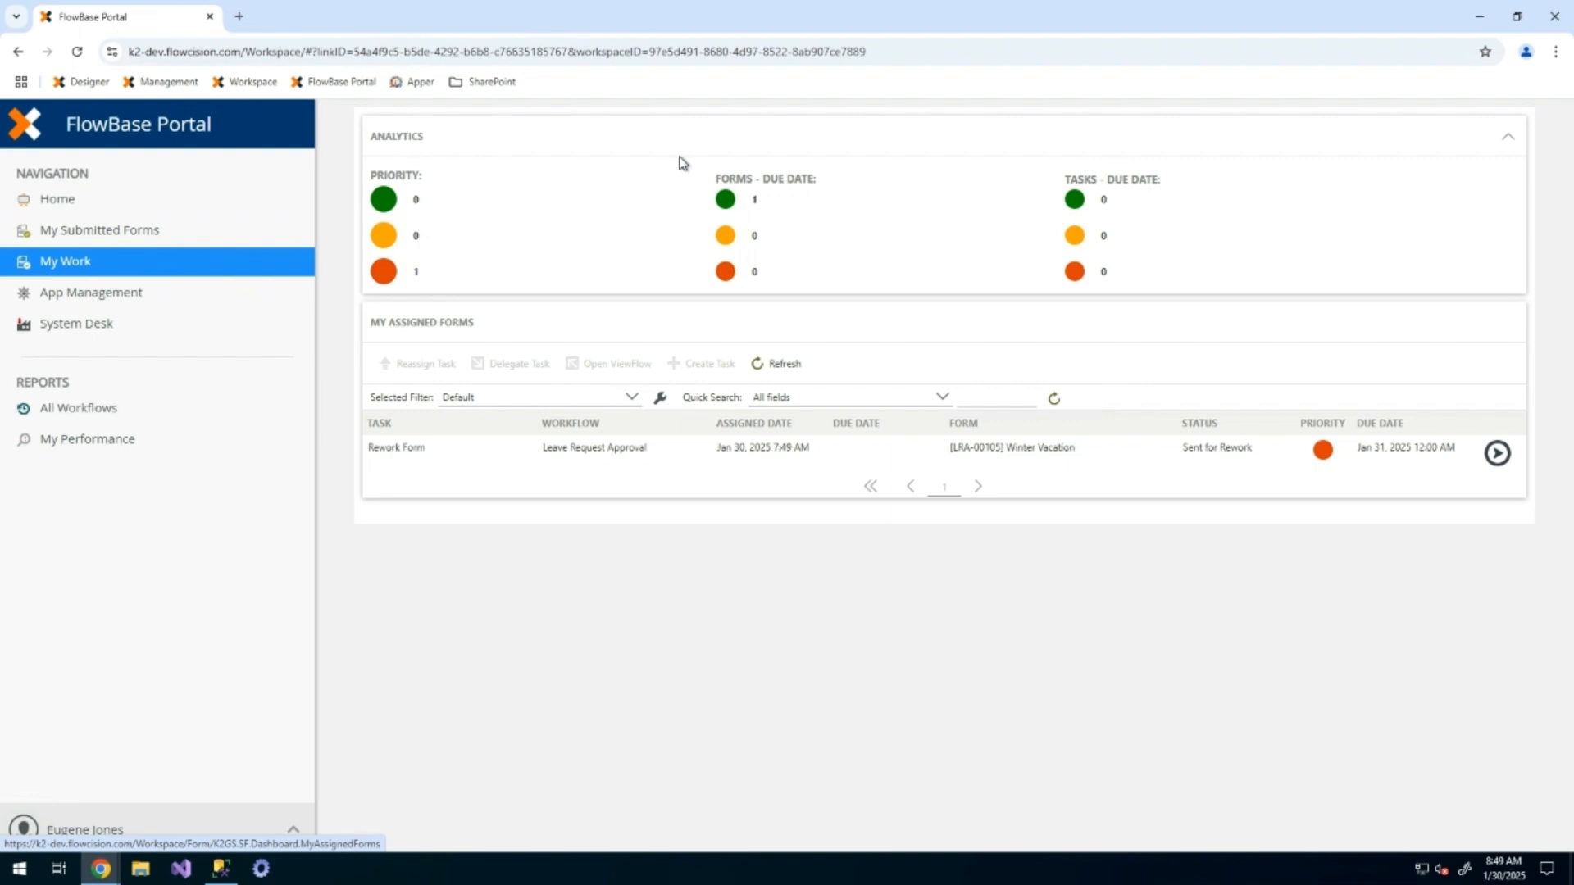
# - Review the audit history and decision history of the Rework Form task for Winter Vacation in My Work
pyautogui.click(662, 463)
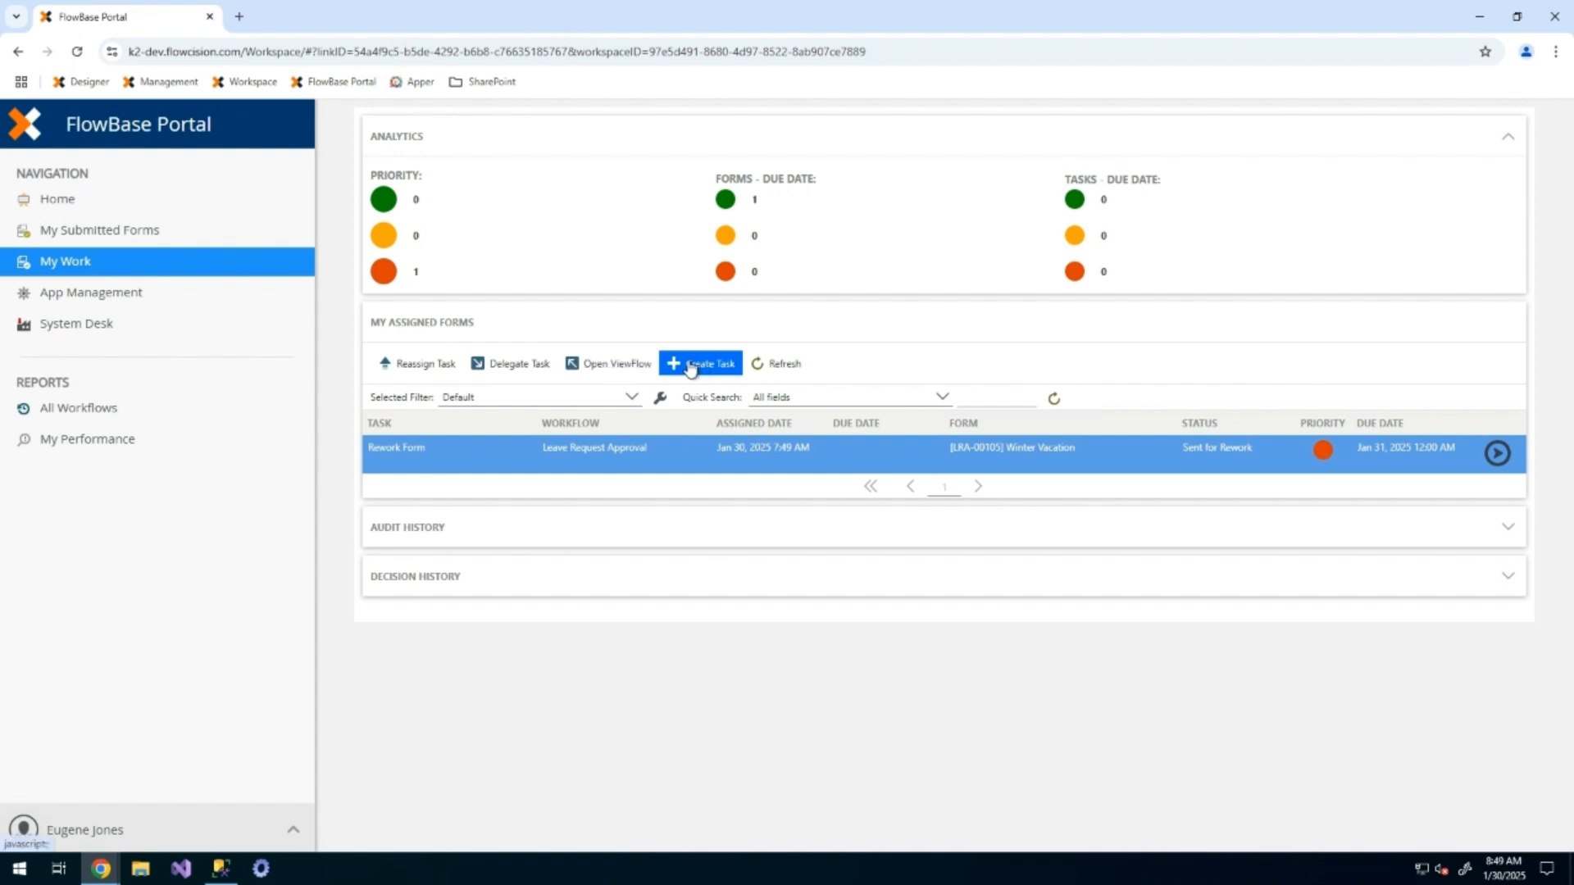
pyautogui.click(1508, 529)
pyautogui.scroll(-1, 1457, 634)
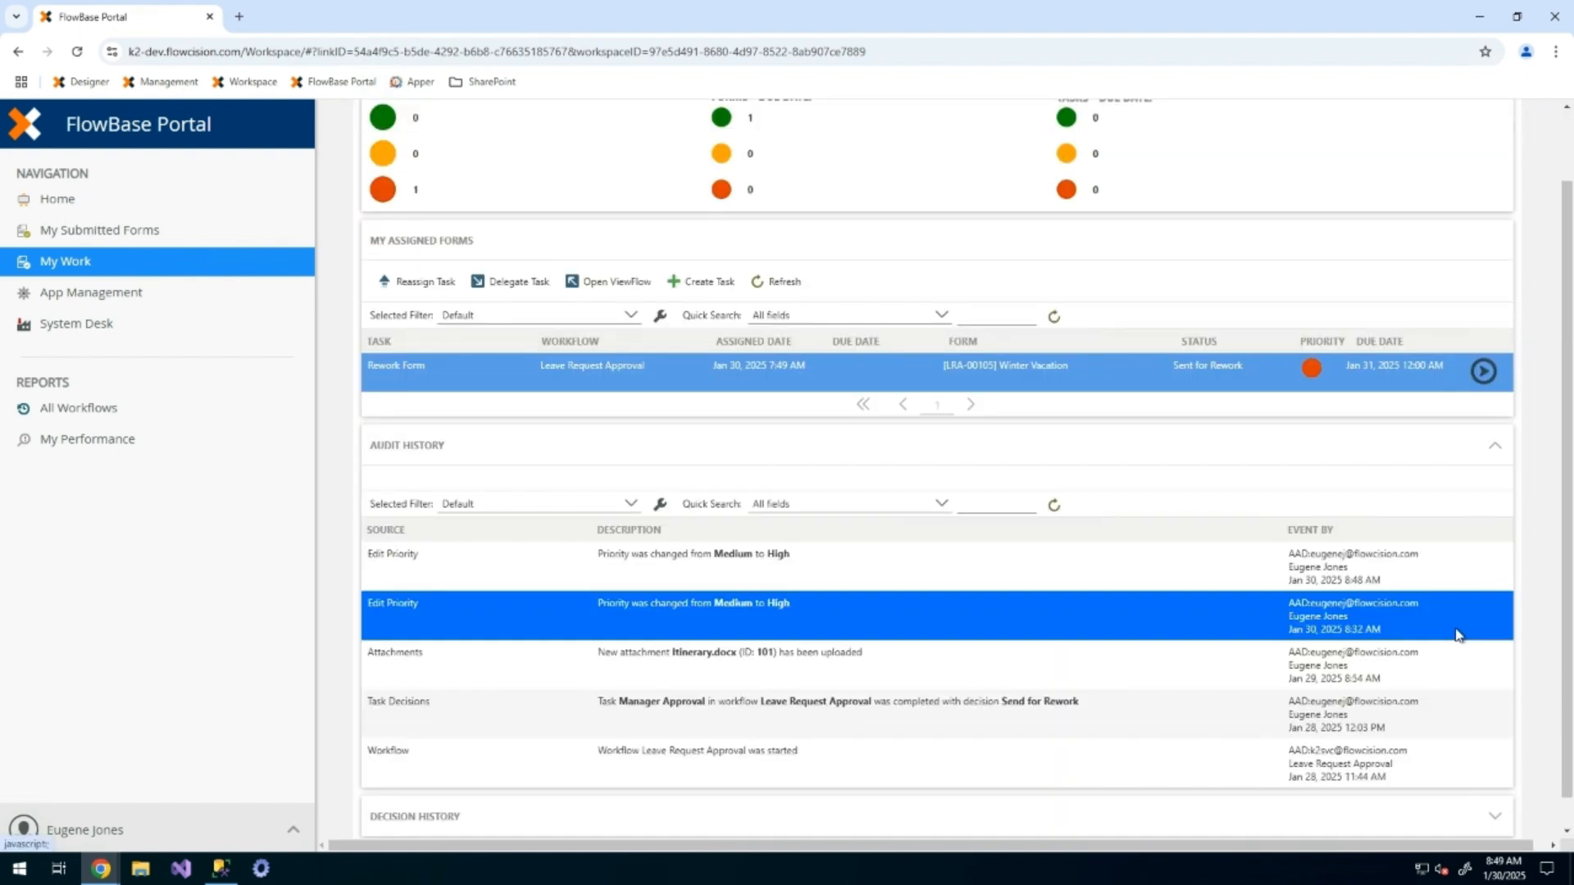
pyautogui.click(1491, 453)
pyautogui.click(1508, 572)
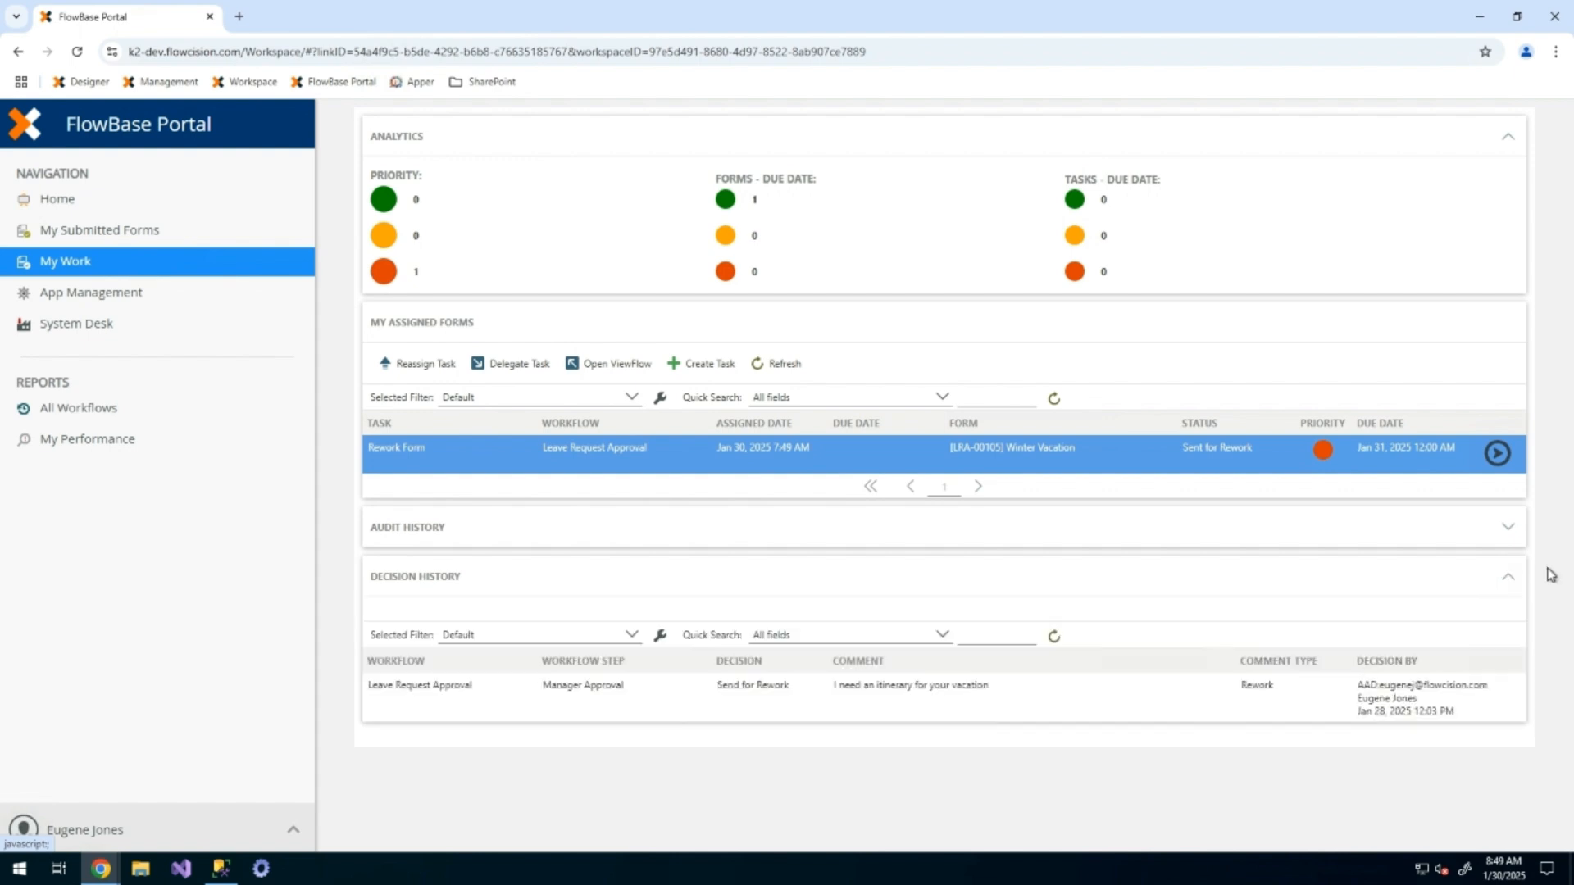
pyautogui.click(1510, 579)
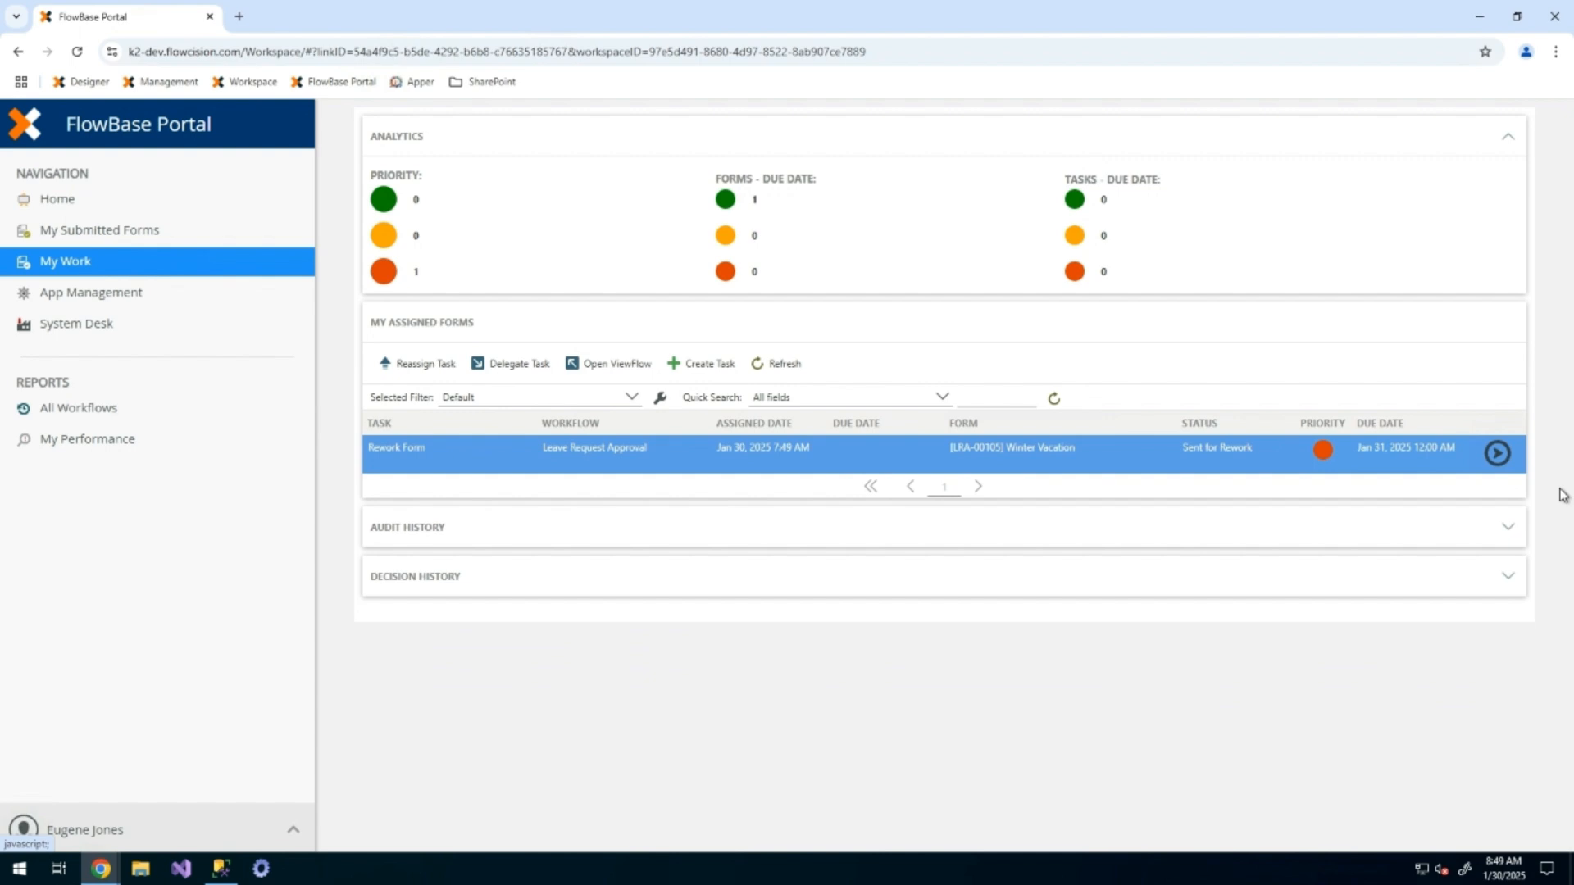
# - Open the Winter Vacation rework task, check the form's attachments for the itinerary, and return to the leave info
pyautogui.click(1496, 455)
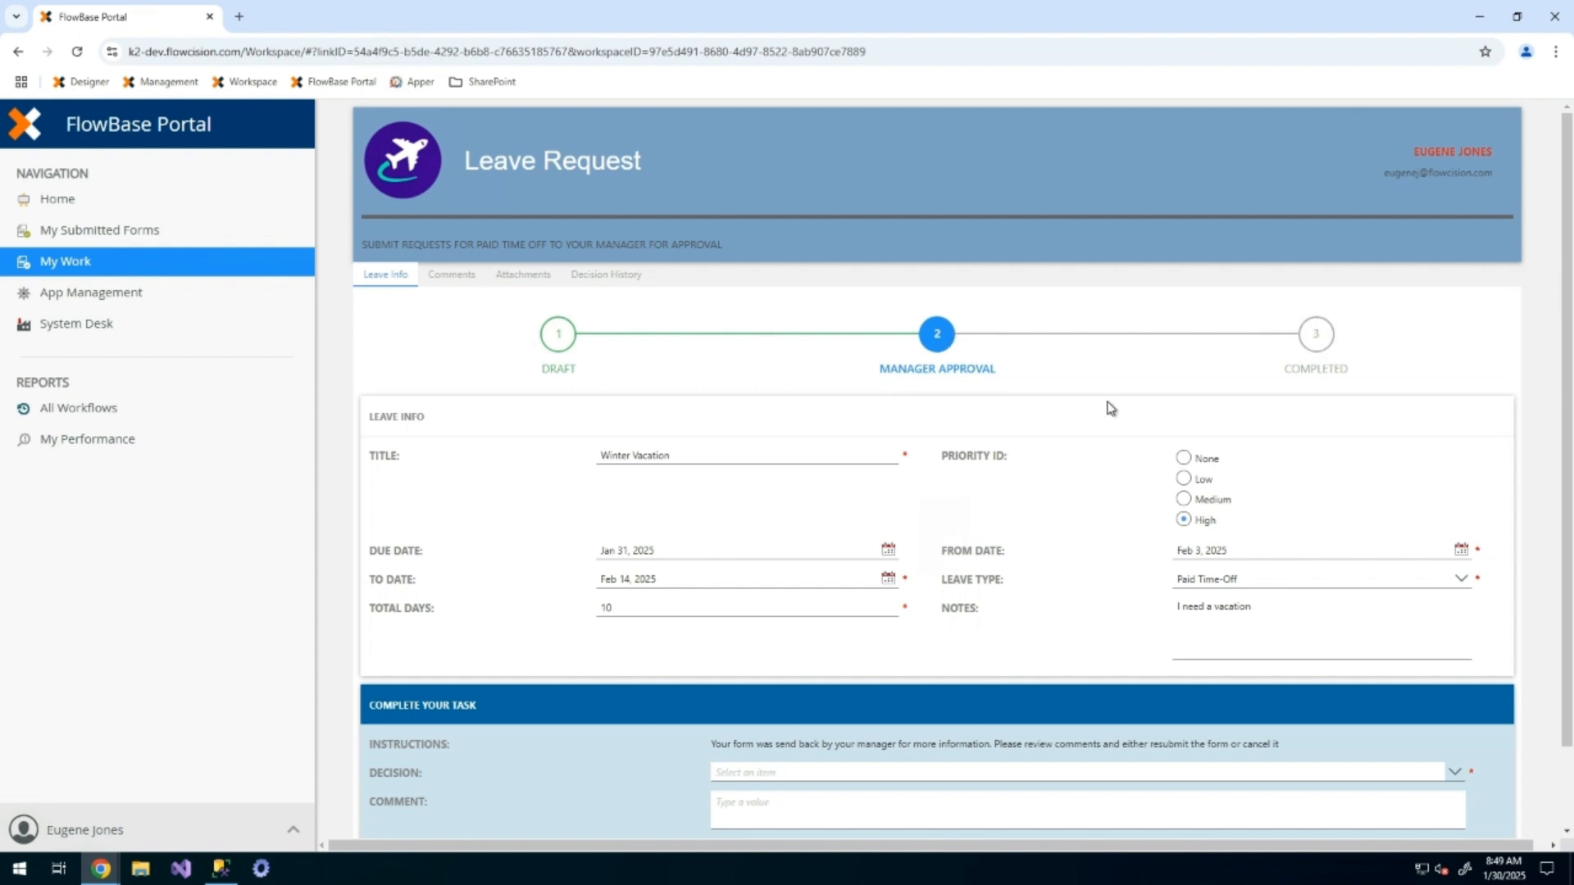
pyautogui.scroll(-1, 1099, 409)
pyautogui.scroll(-1, 812, 213)
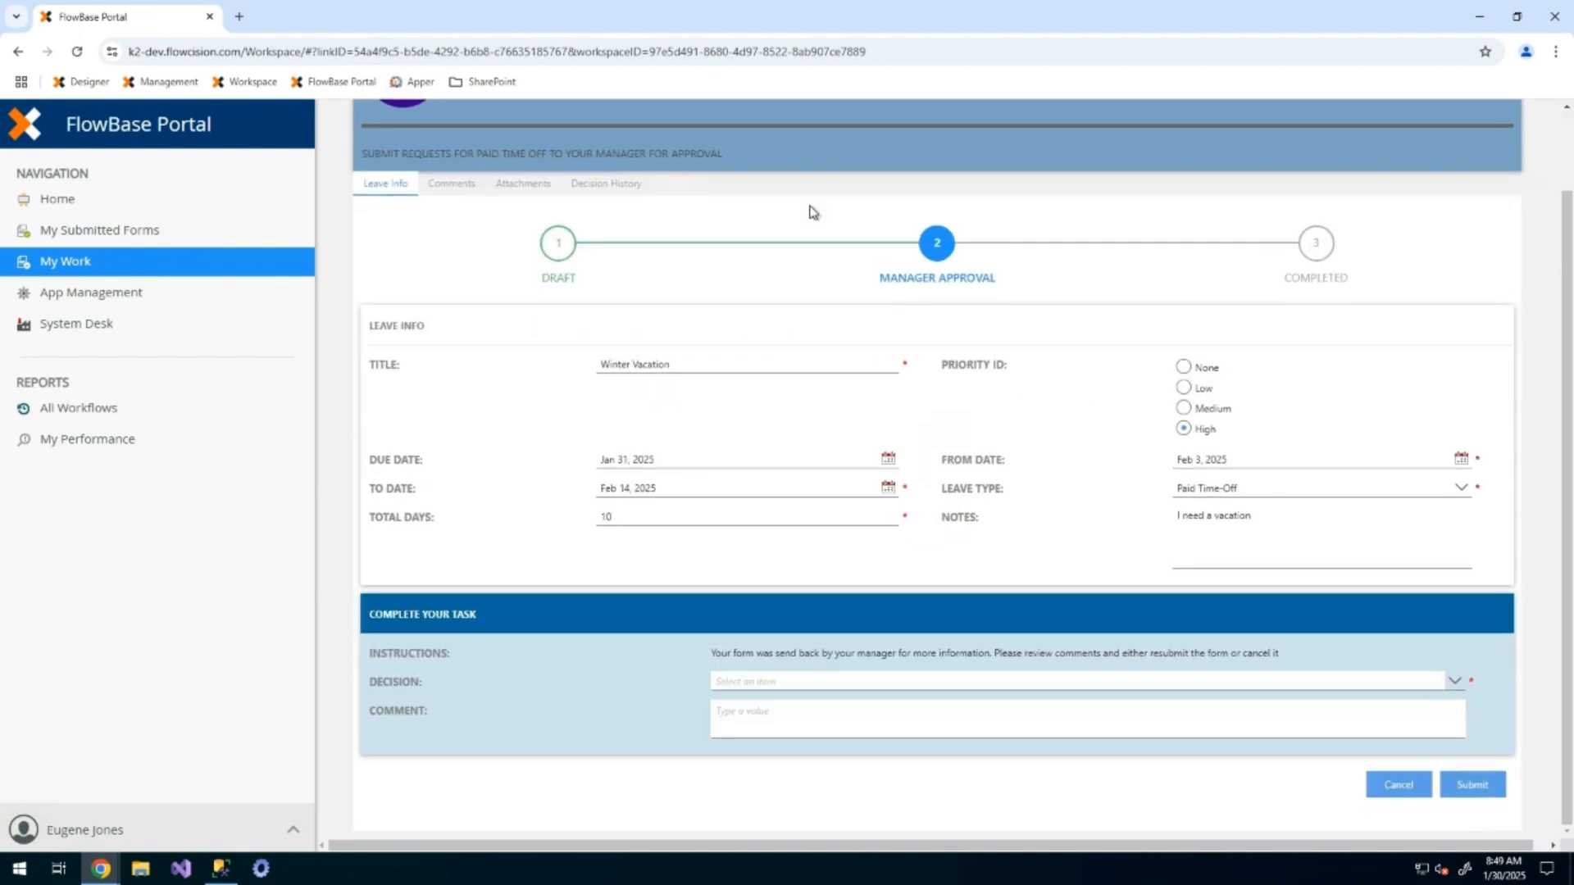
pyautogui.scroll(1, 507, 267)
pyautogui.click(523, 265)
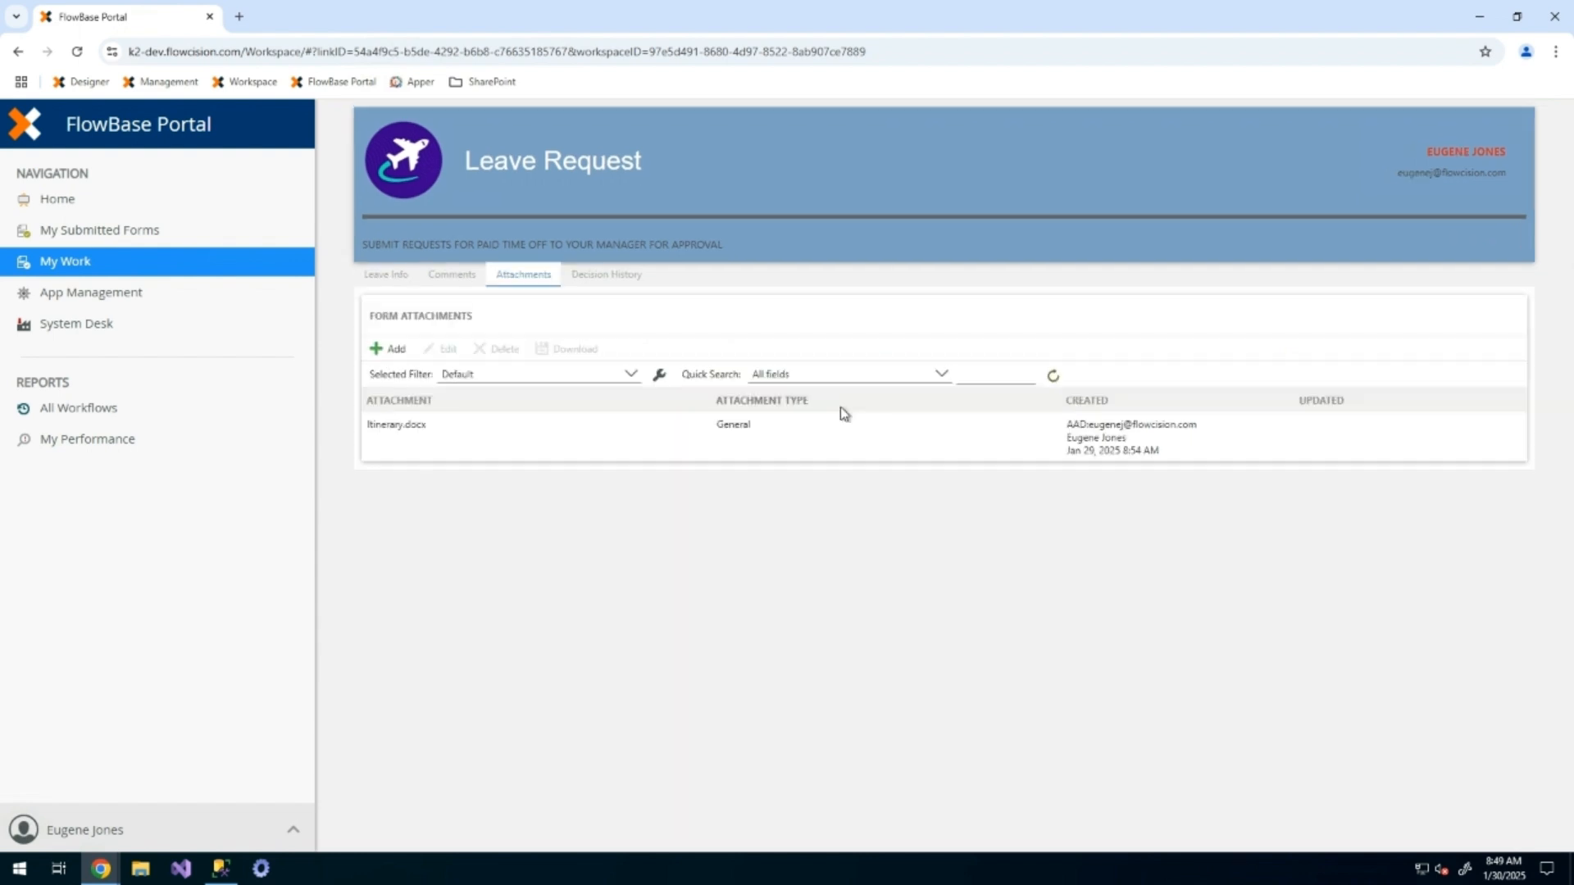
pyautogui.click(775, 428)
pyautogui.click(385, 279)
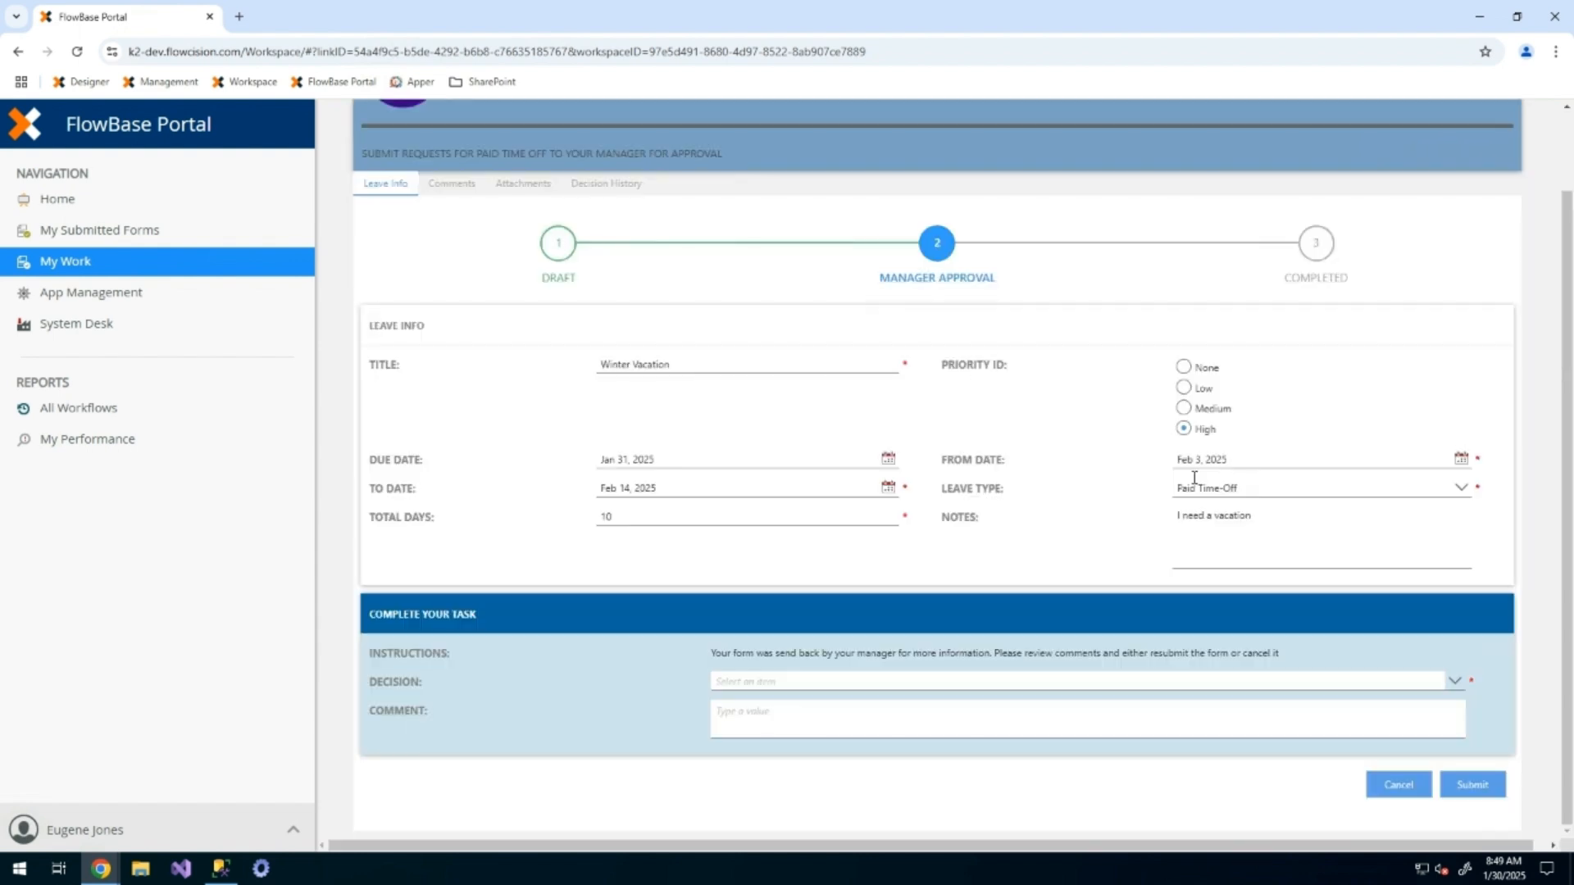
# - Complete the rework task with the decision Resubmit and the comment "Please find my itinerary attached"
pyautogui.click(987, 684)
pyautogui.click(832, 637)
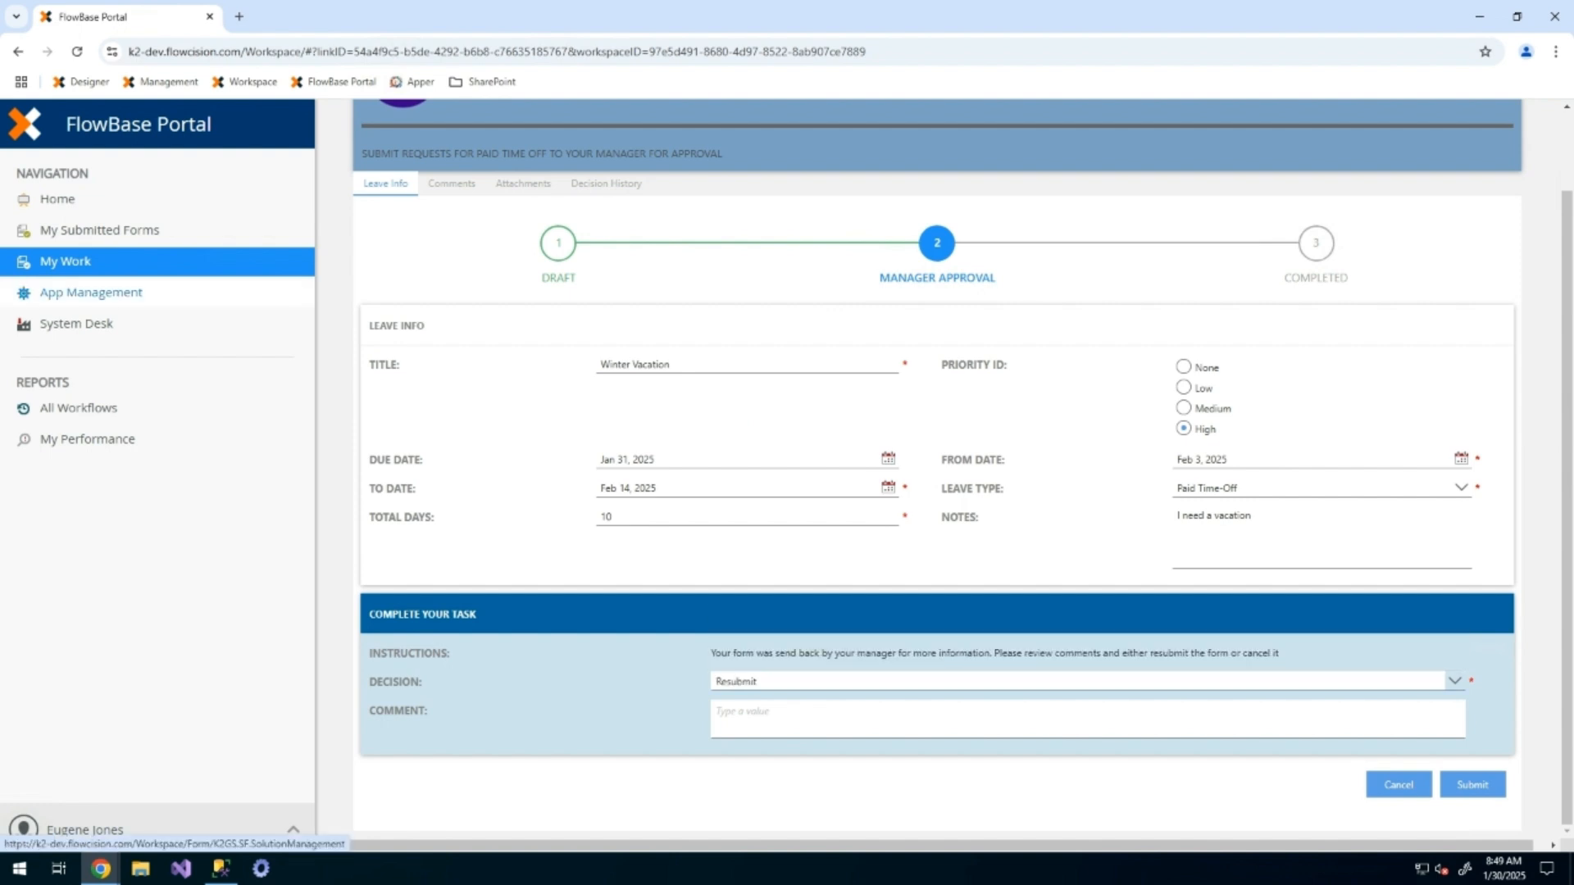
pyautogui.click(1019, 732)
pyautogui.write('Please find my itinerary attached')
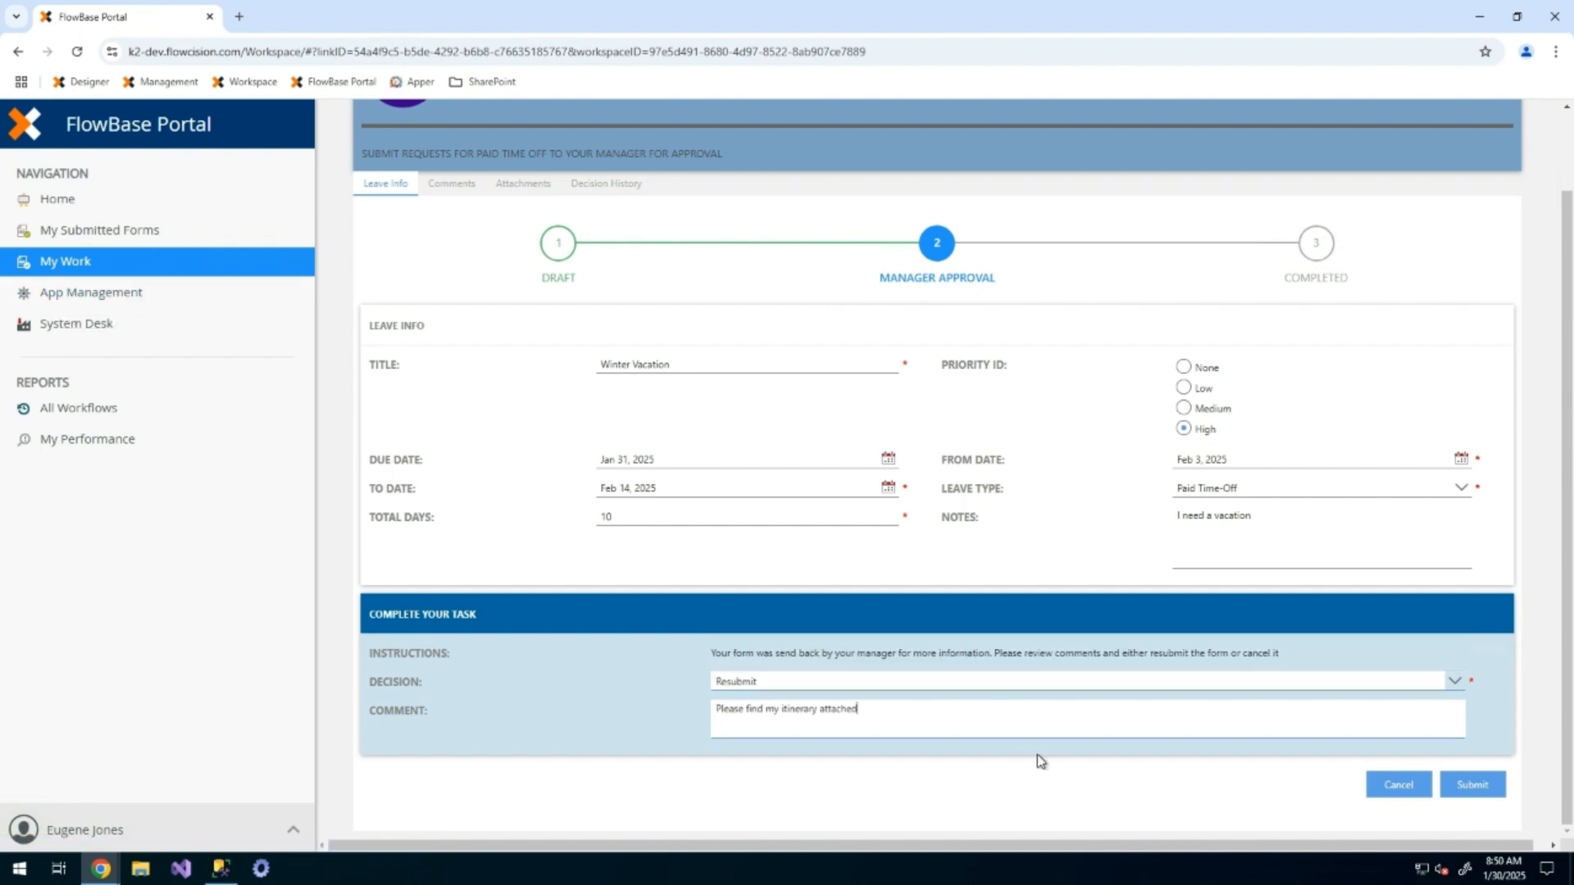
pyautogui.click(1475, 787)
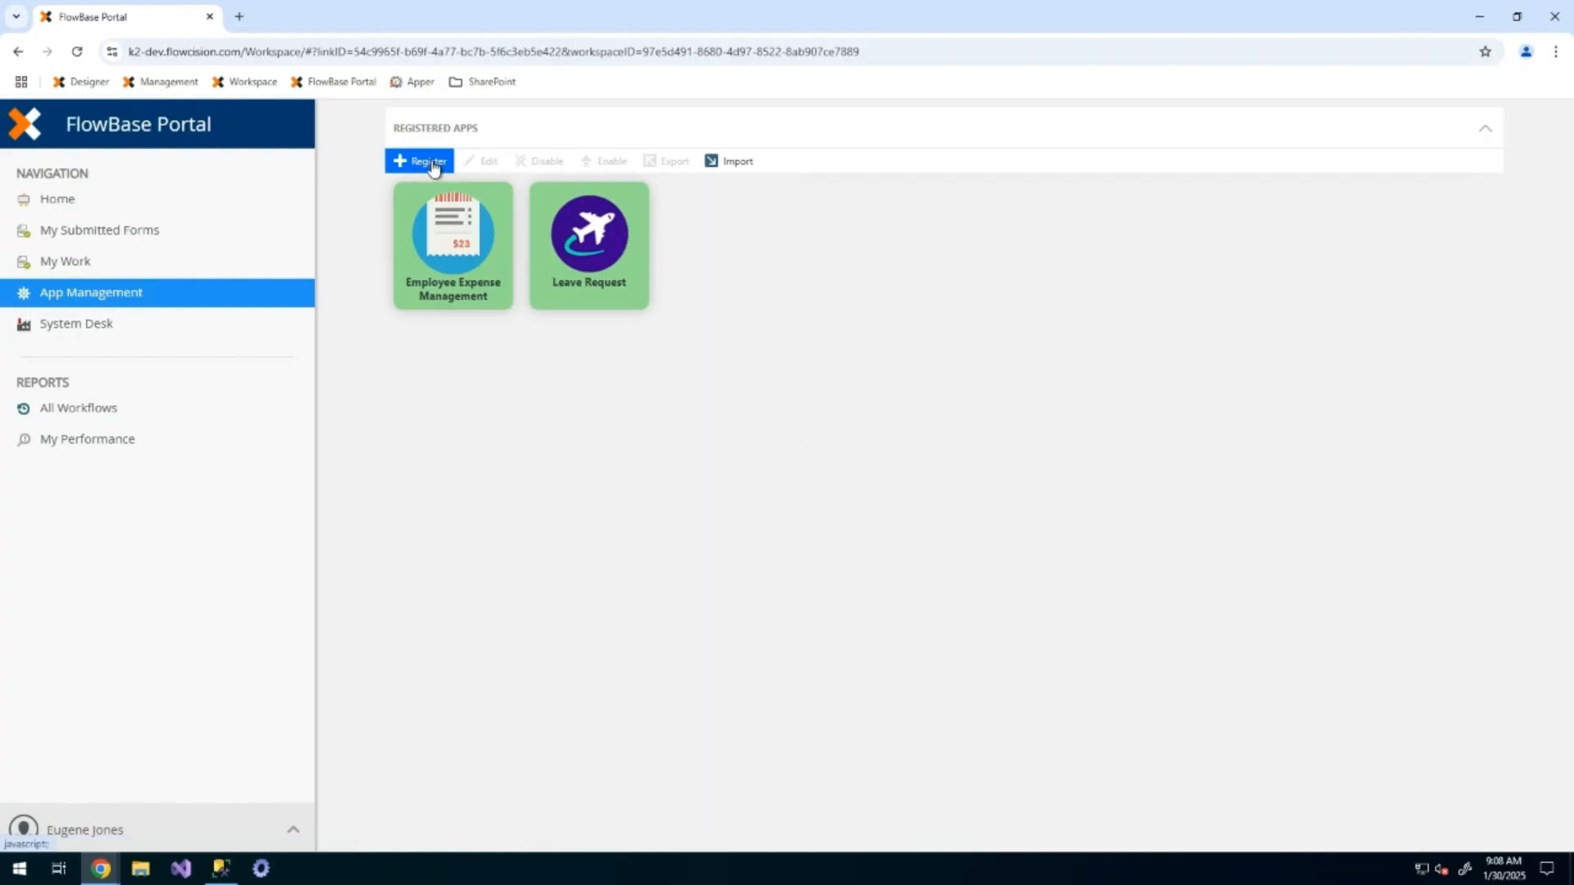
# - Disable the Leave Request app in App Management and confirm that it becomes unavailable to end-users
pyautogui.click(547, 219)
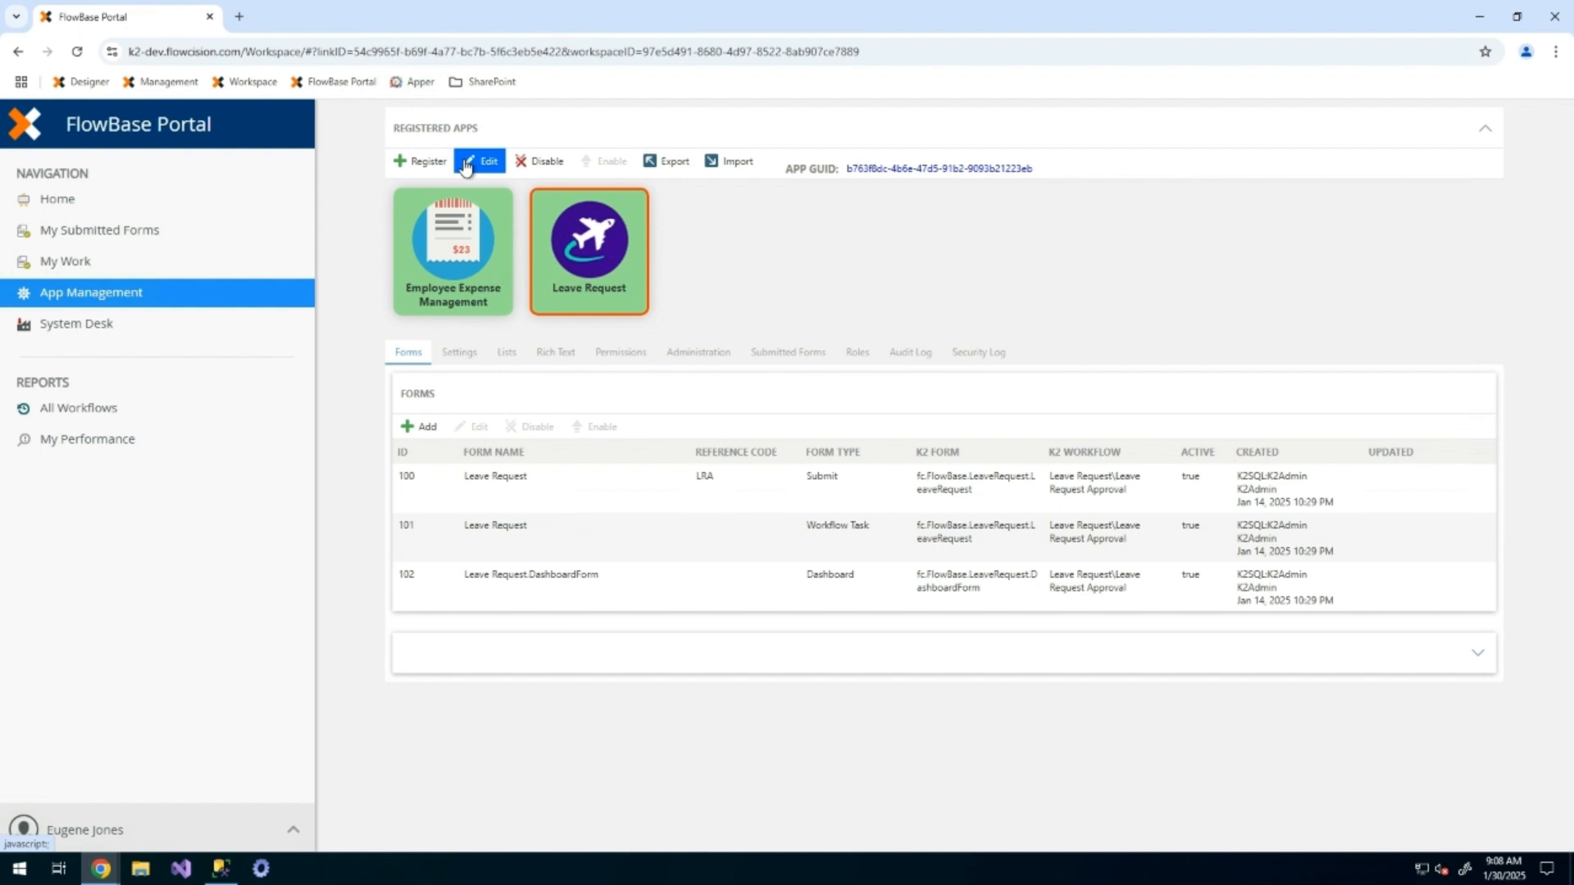
pyautogui.click(540, 168)
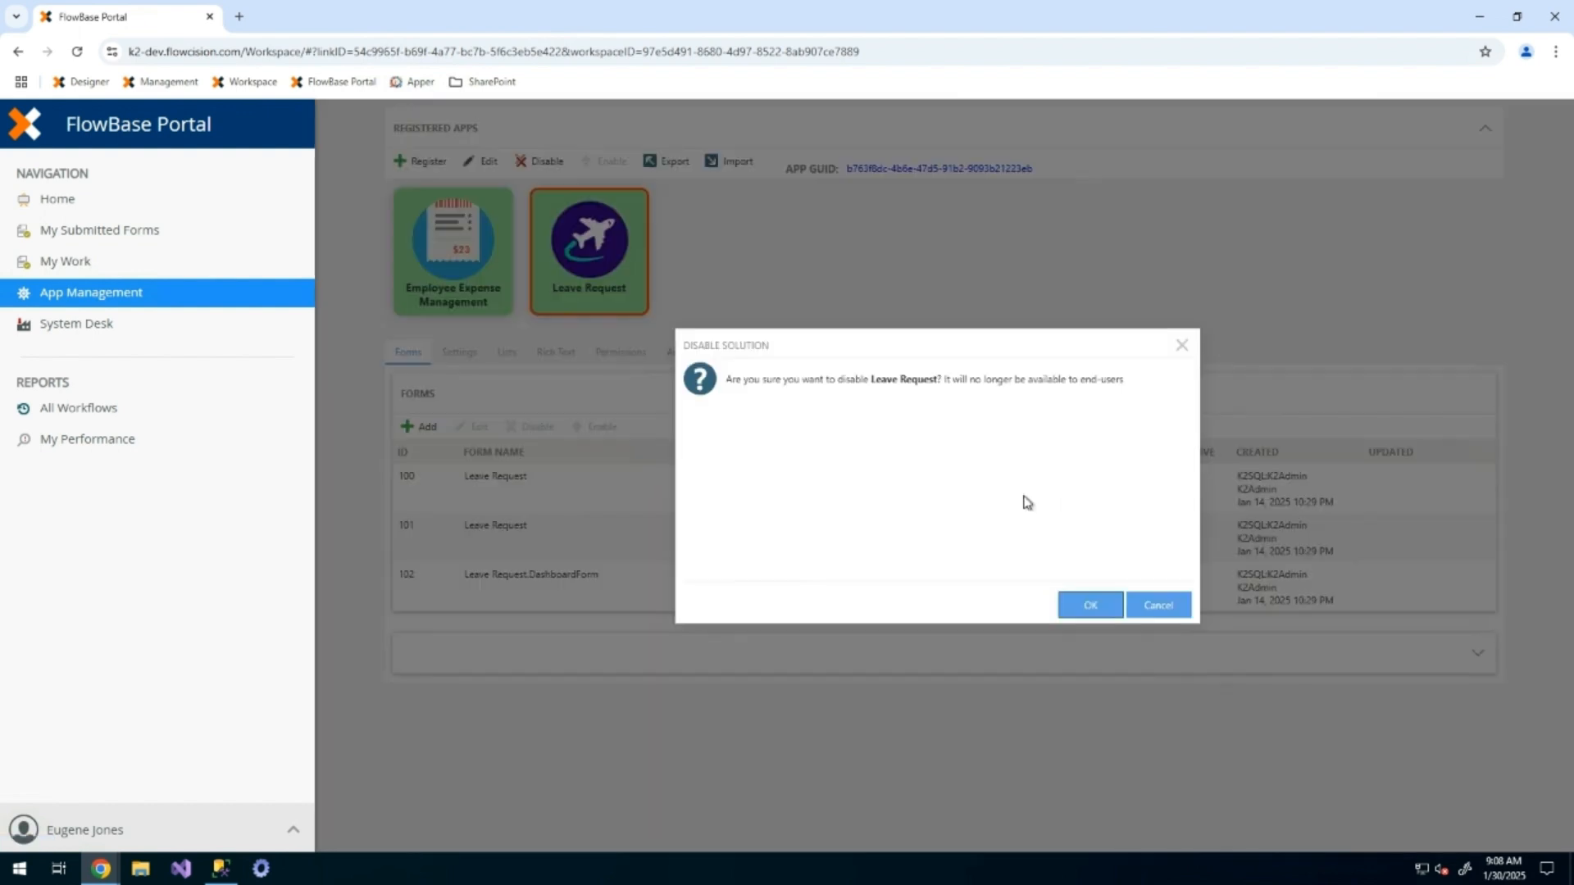
pyautogui.press('Return')
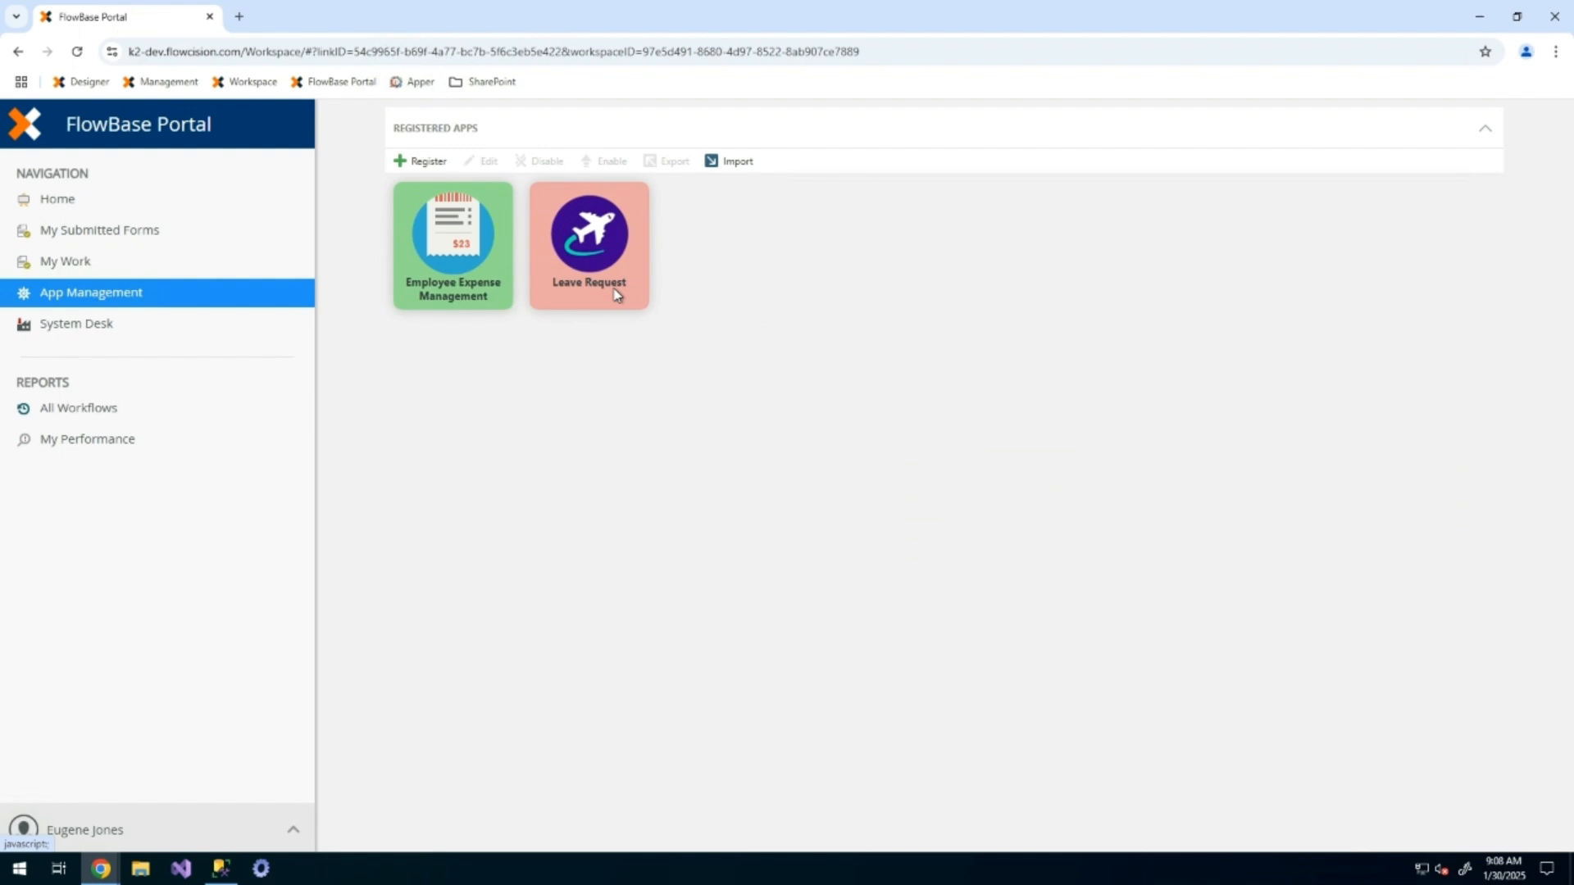
# - Enable the Leave Request app again and confirm that it becomes available to end-users
pyautogui.click(616, 295)
pyautogui.click(610, 163)
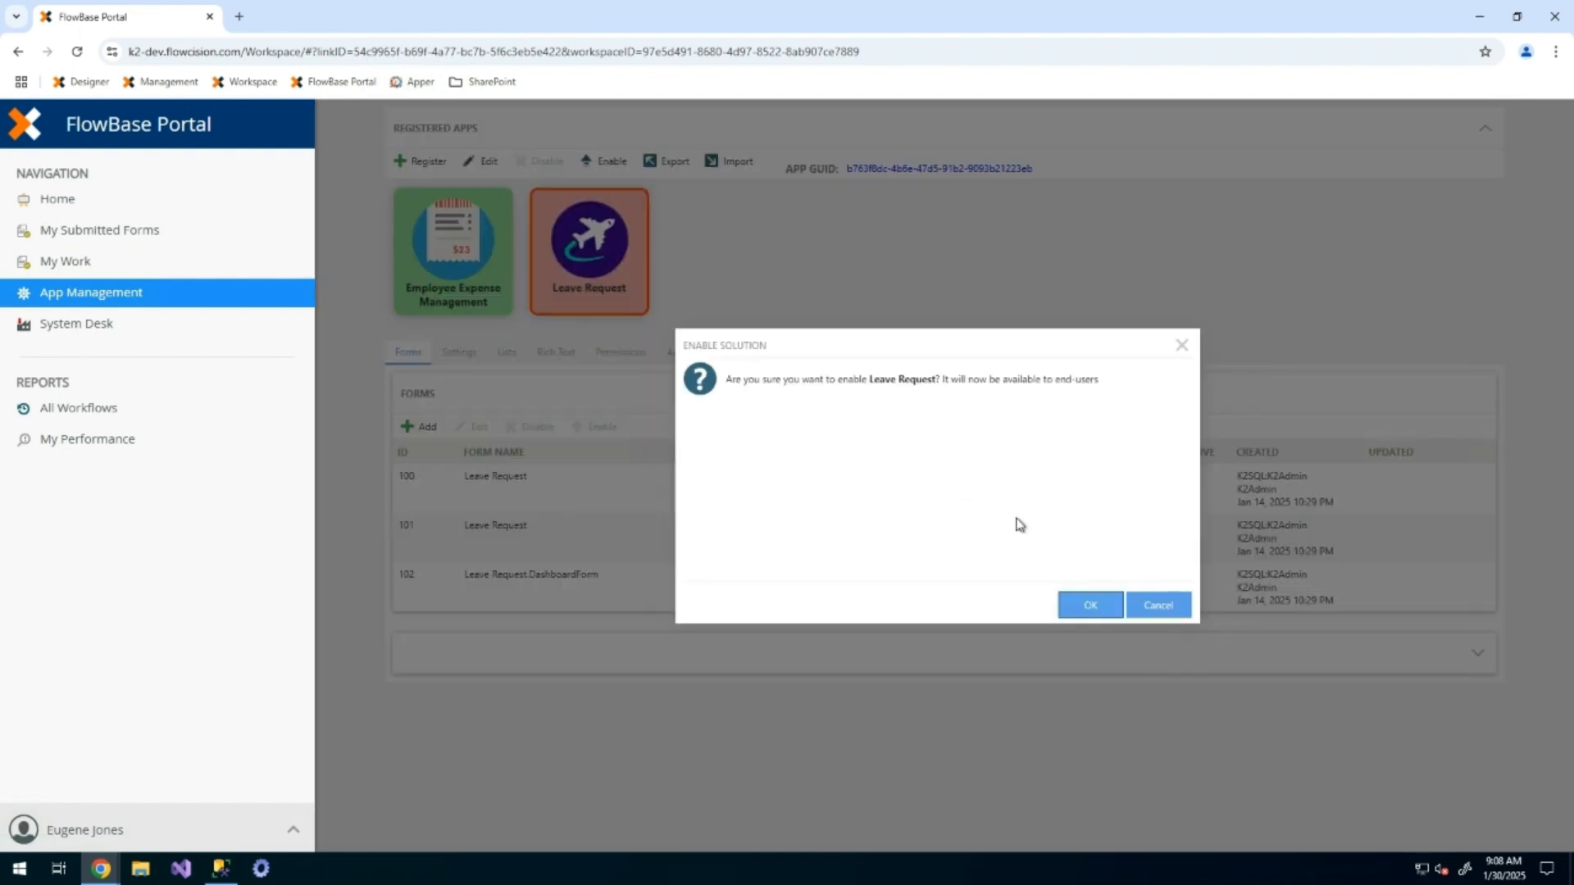
pyautogui.click(1088, 604)
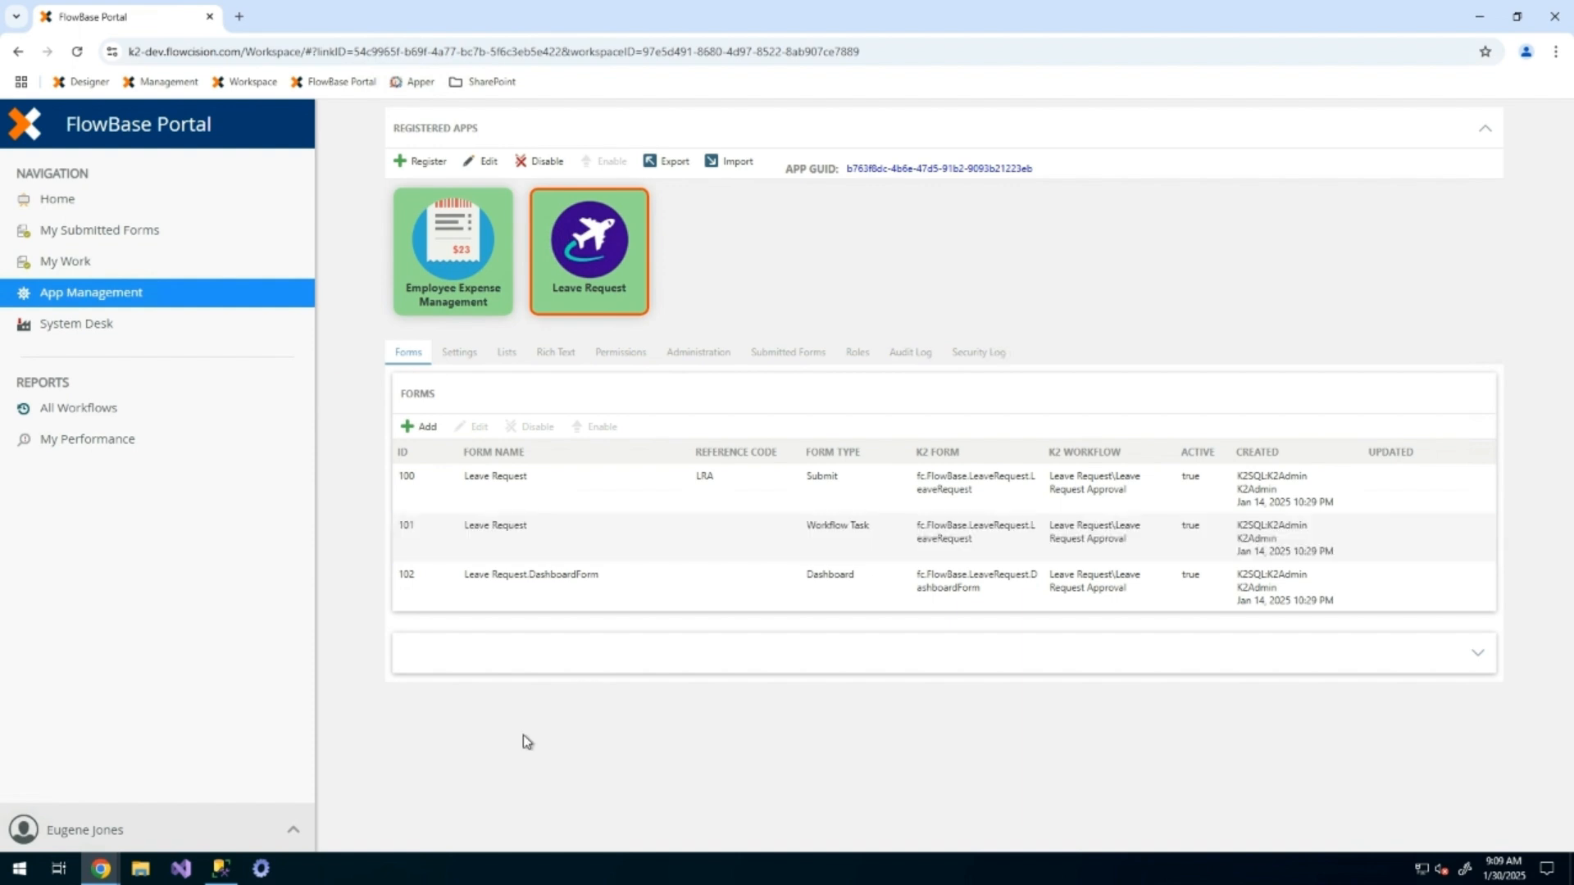
# - Review the forms registered for the Leave Request app, including the LRA submit form, and view its settings
pyautogui.click(531, 519)
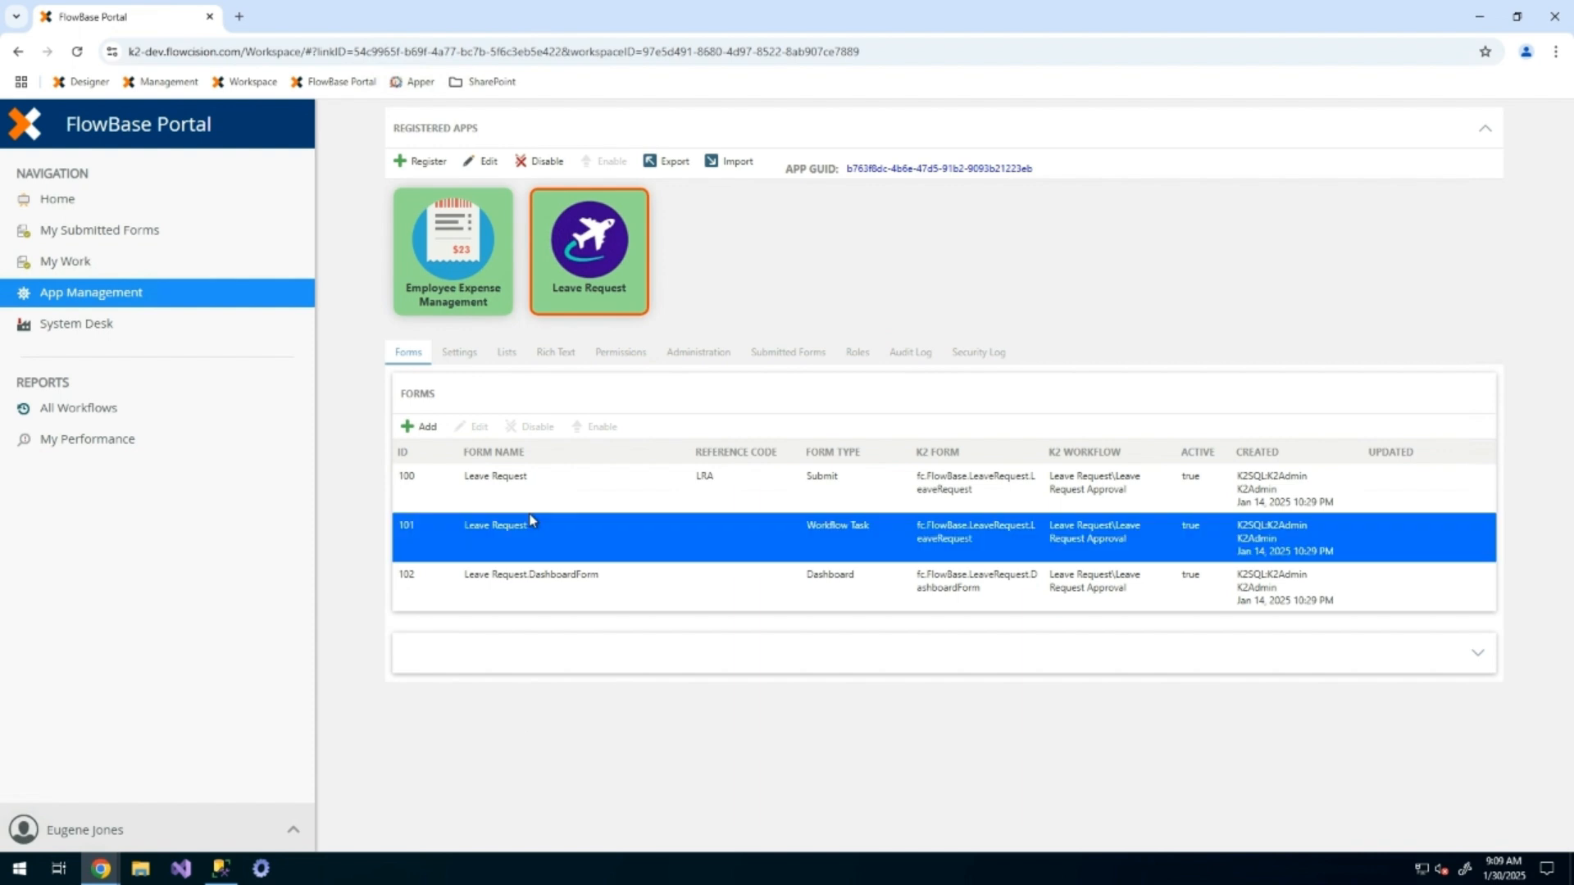
pyautogui.click(716, 498)
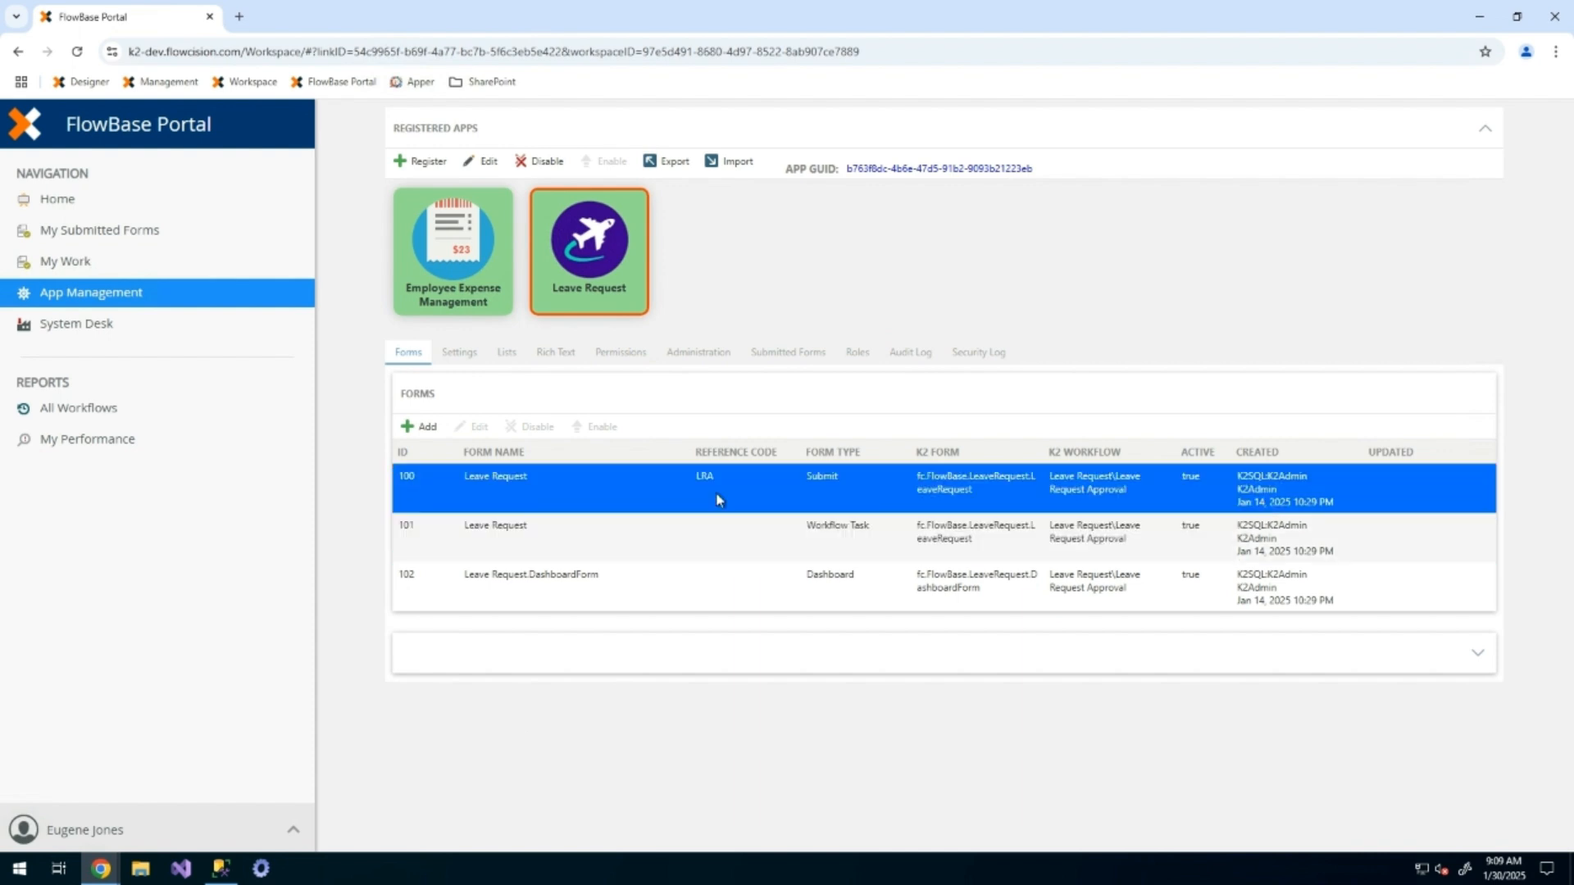
pyautogui.click(730, 495)
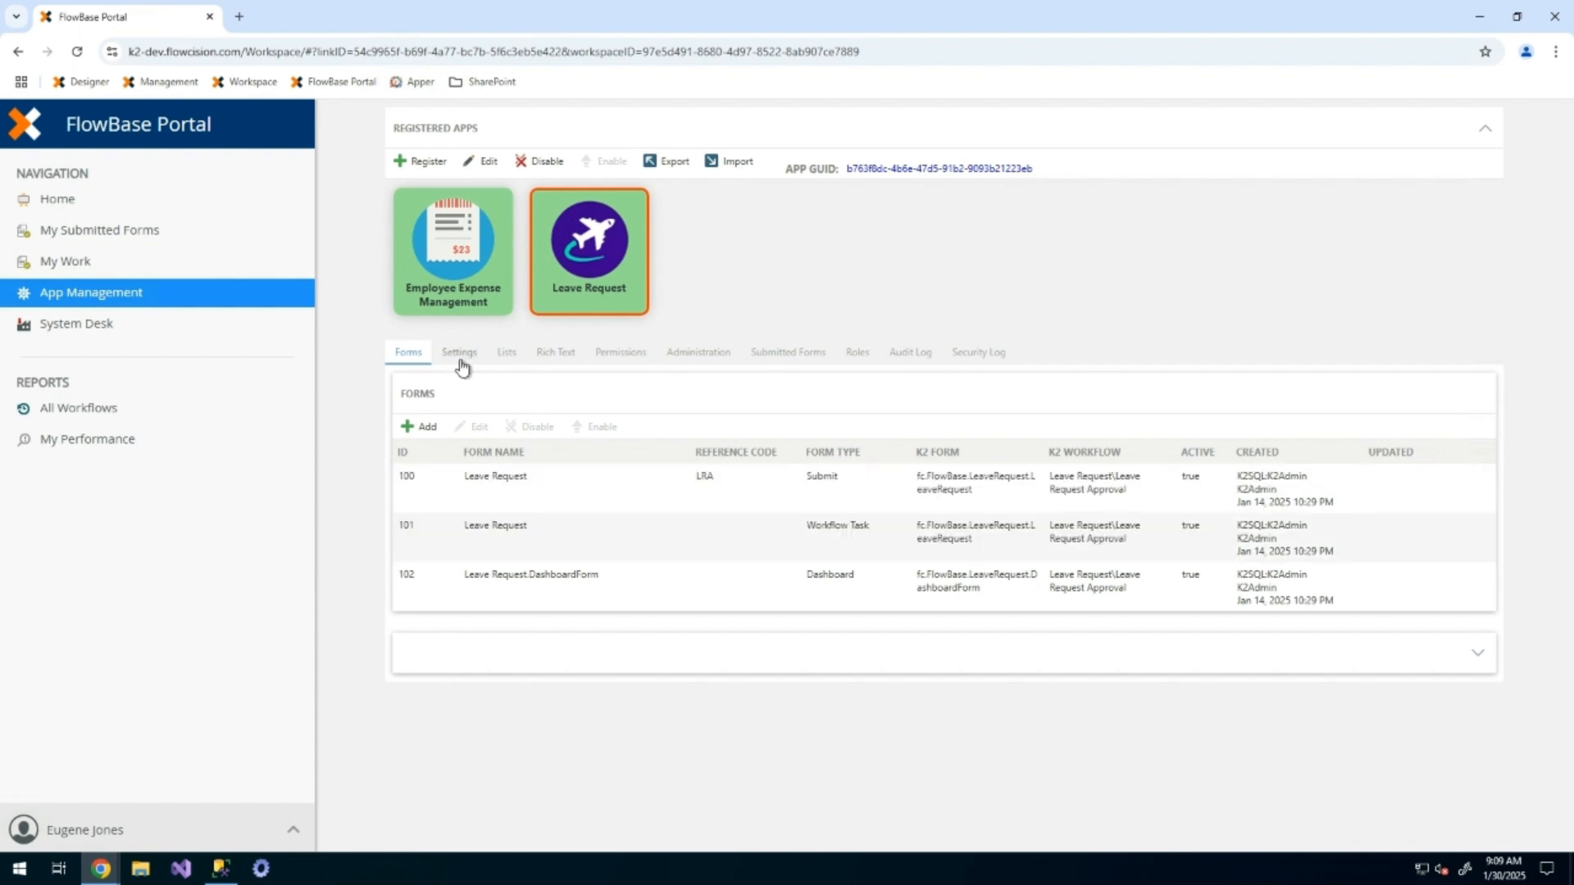
pyautogui.click(460, 354)
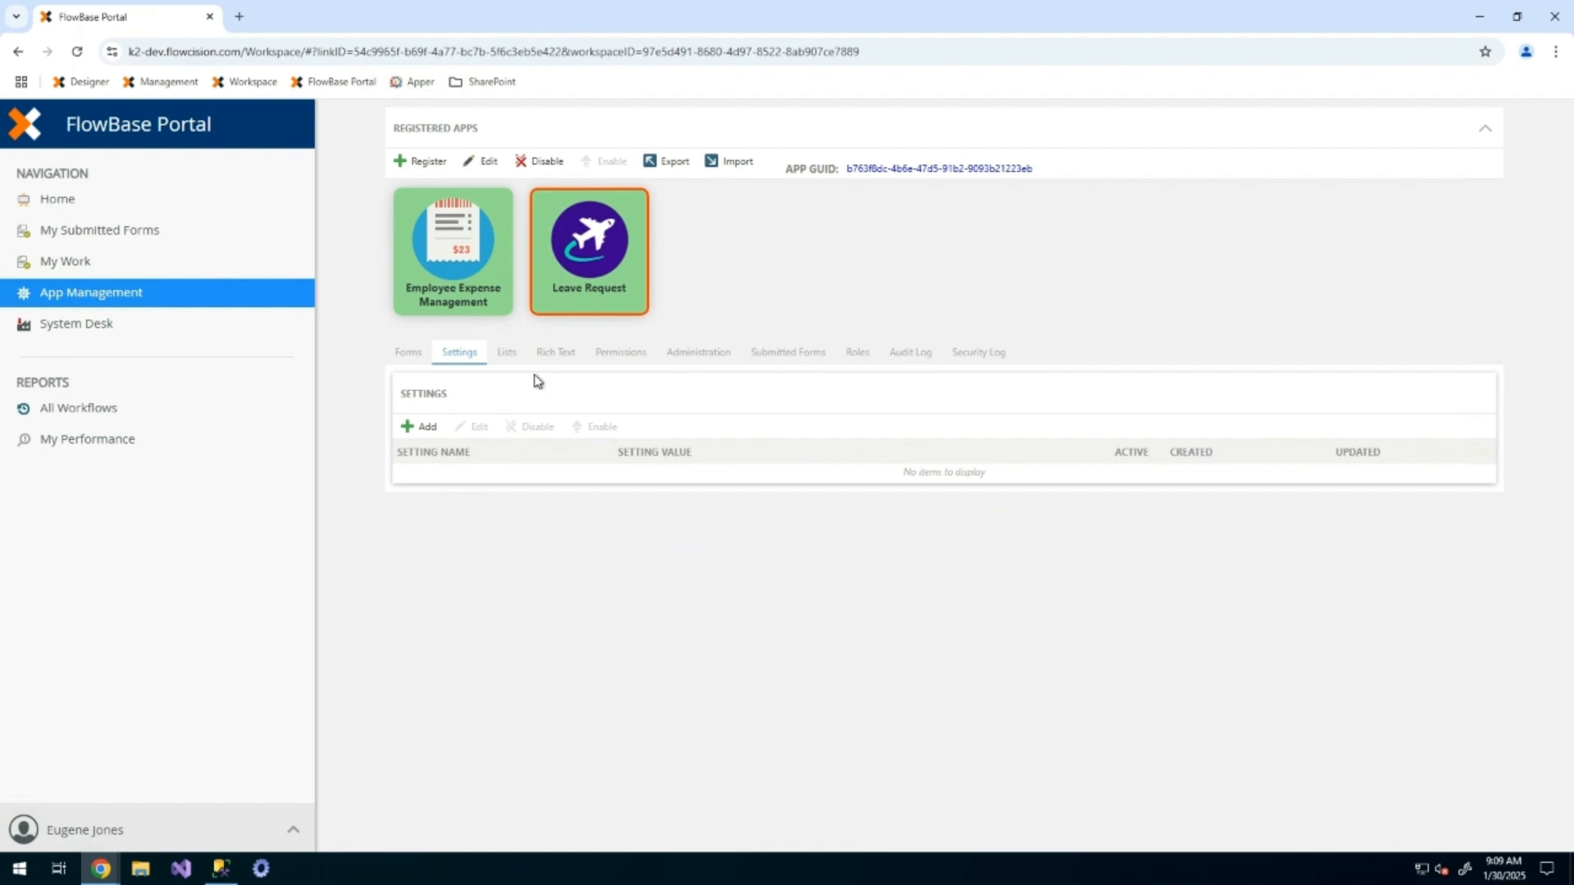
# - Open the list options of the Leave Type list in the Leave Request app to examine the available leave types
pyautogui.click(507, 351)
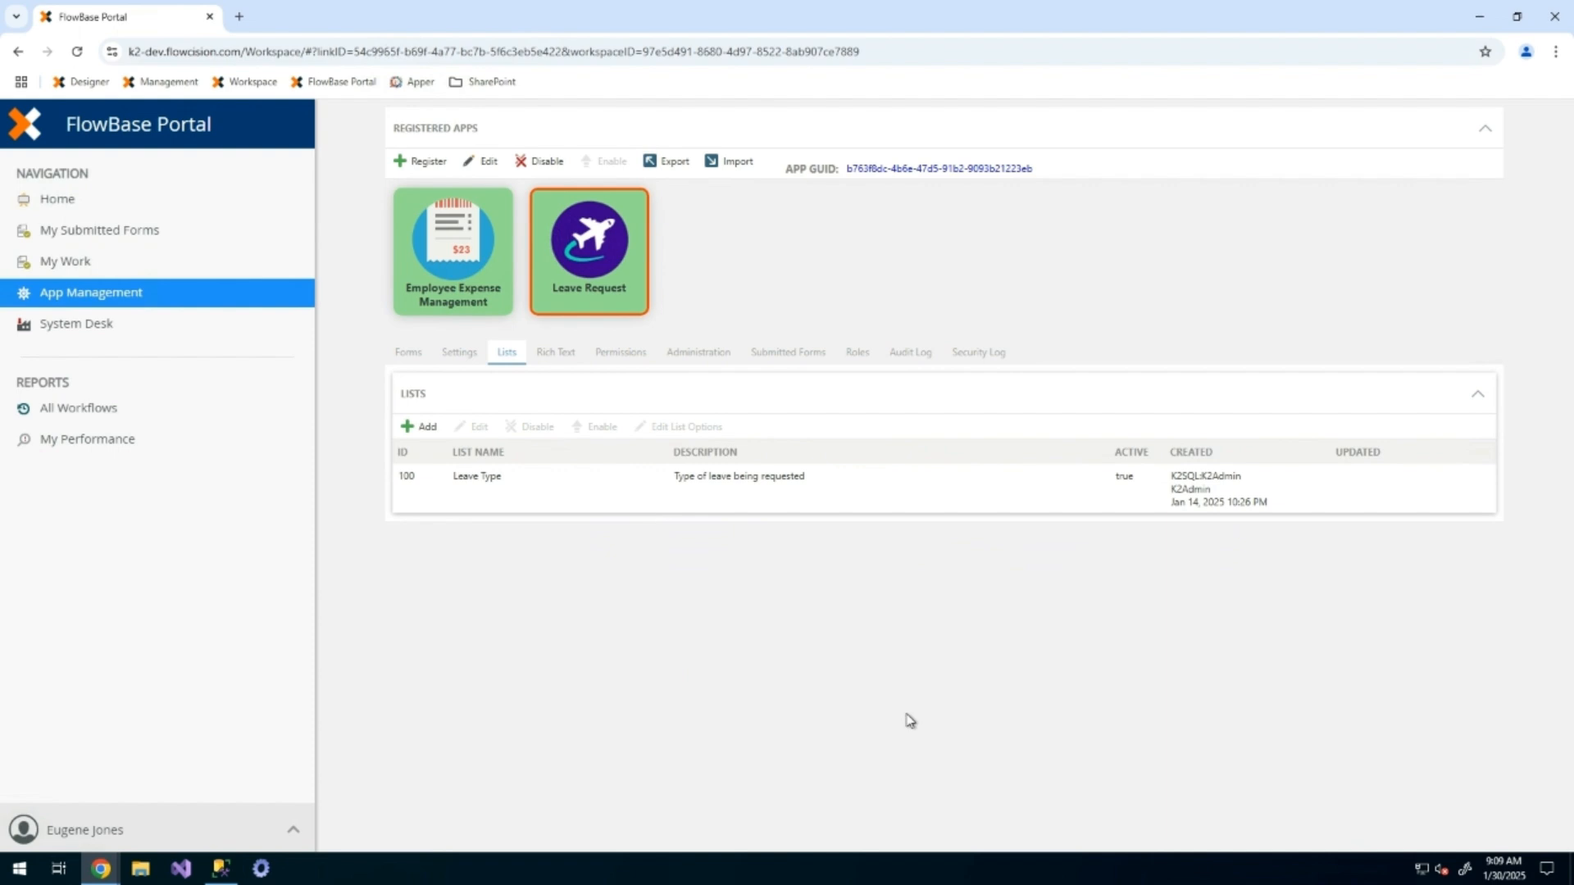
pyautogui.click(618, 504)
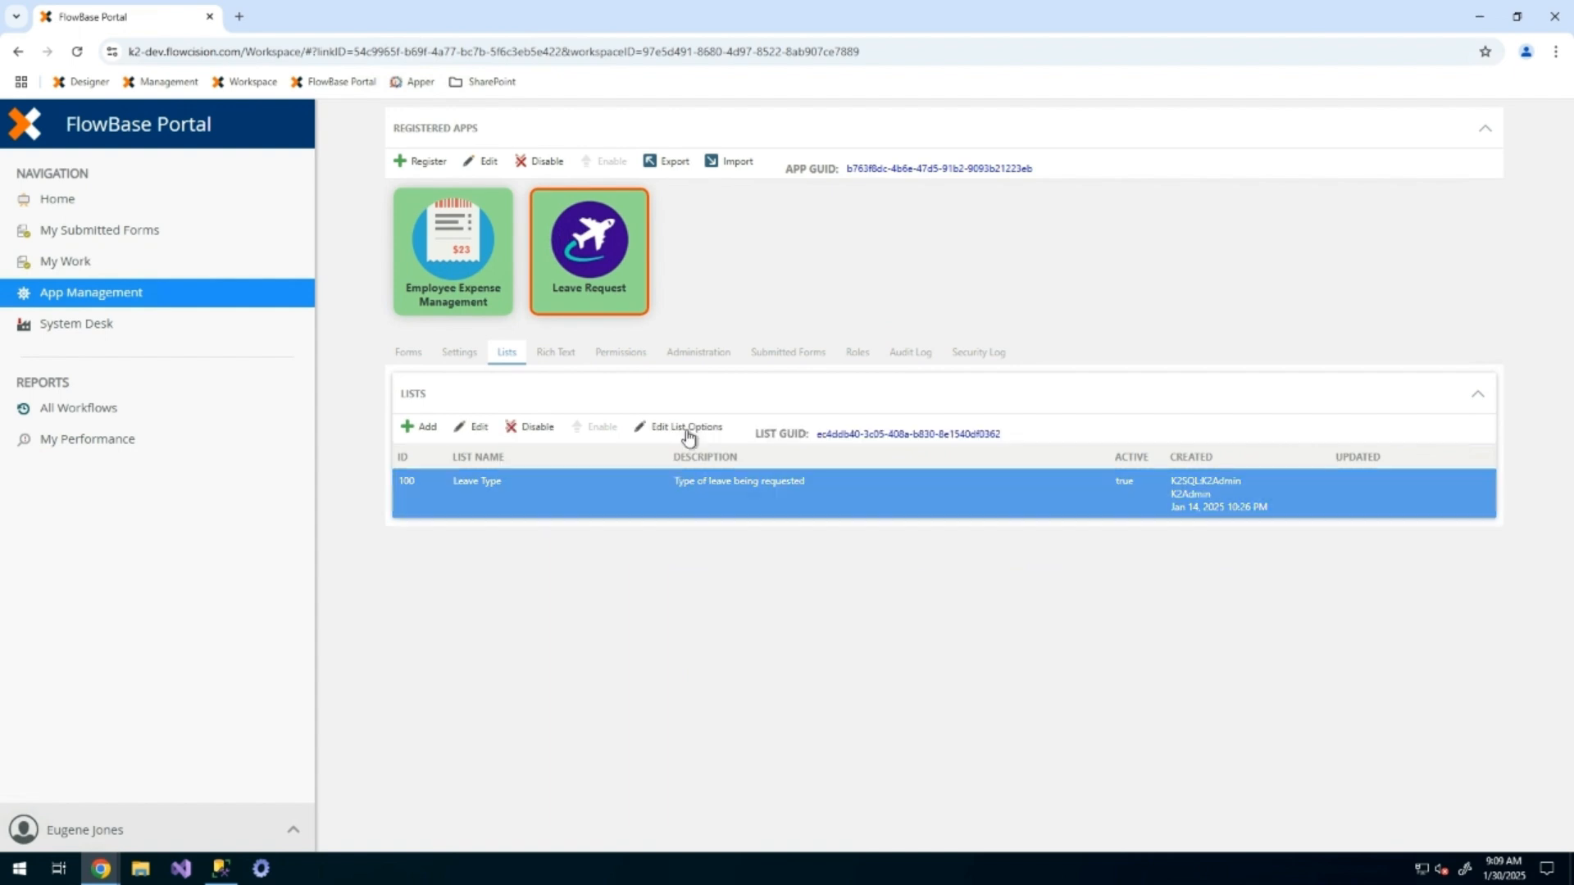
pyautogui.click(687, 428)
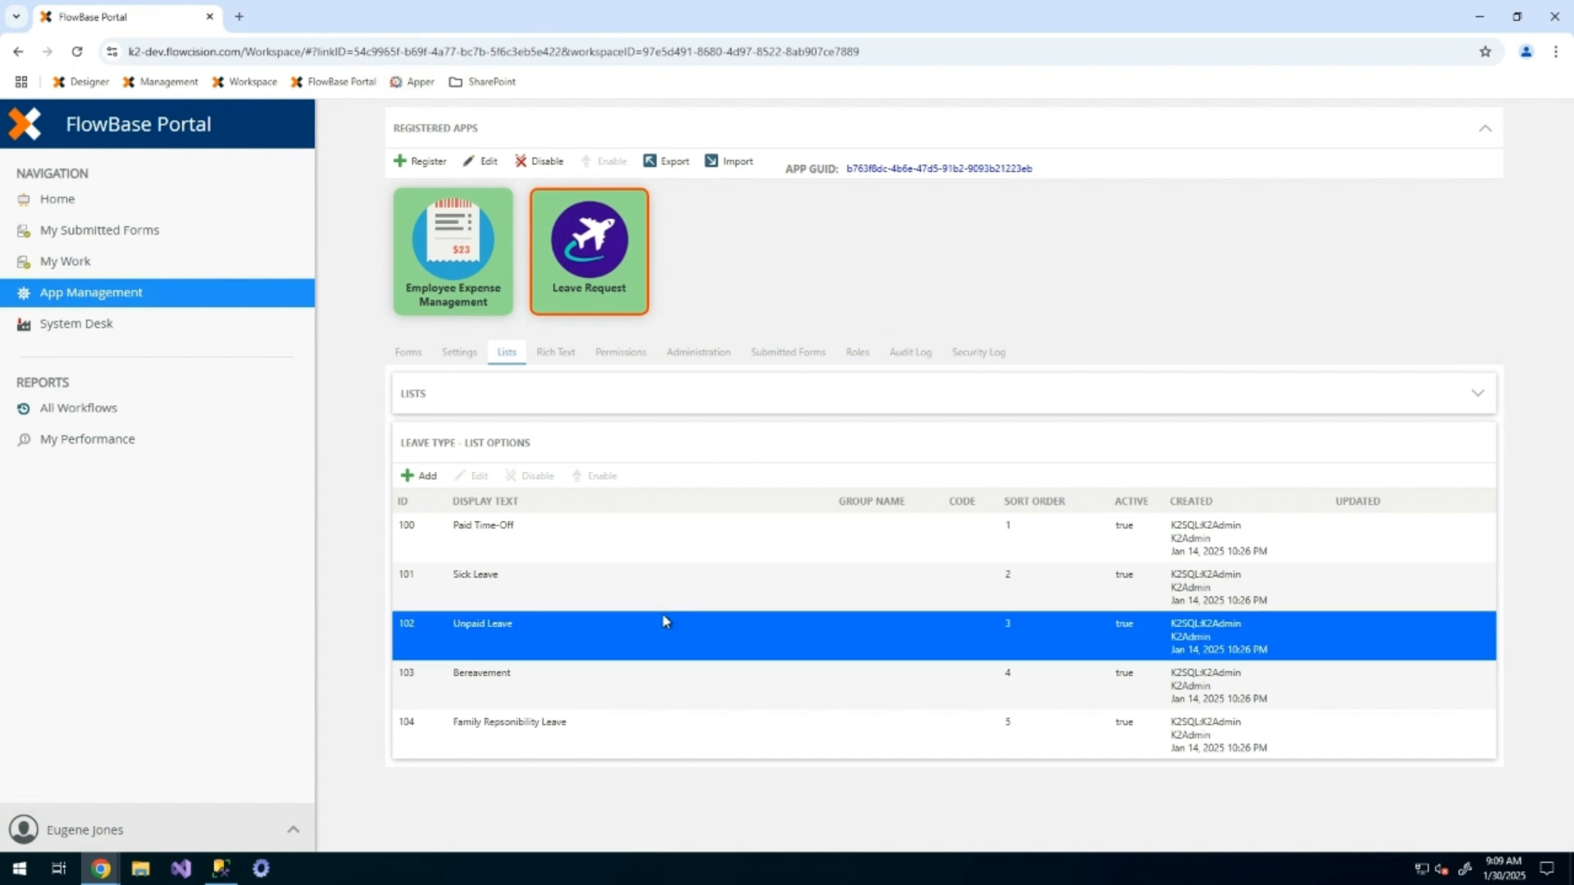
# - Review the Leave Request app's rich text, permissions, submitted Winter Vacation form with its management actions, and roles
pyautogui.click(559, 357)
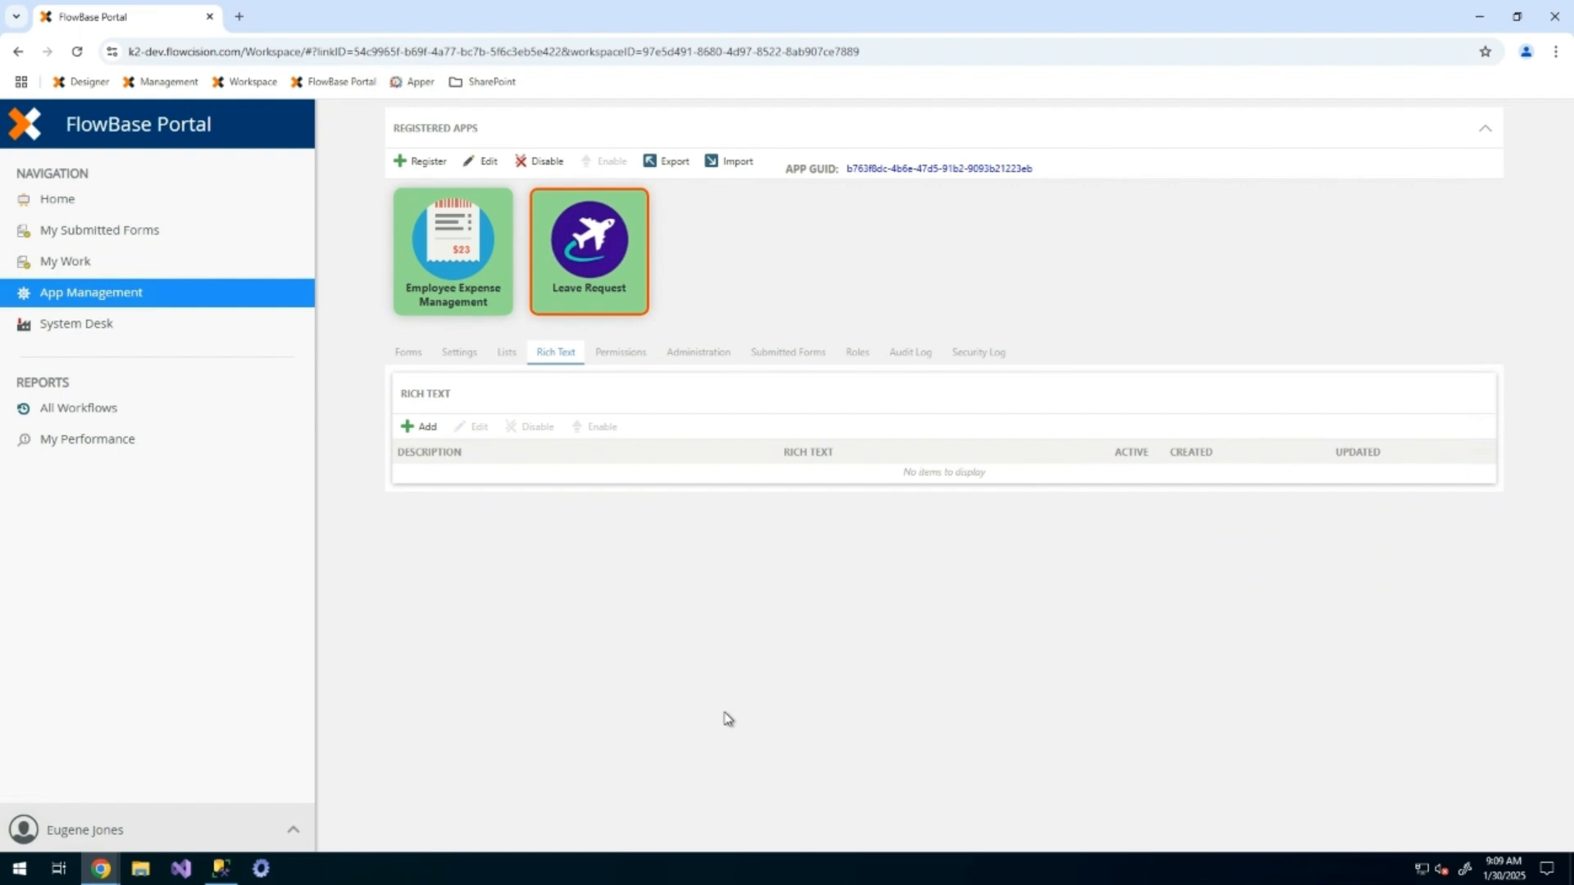
pyautogui.click(626, 353)
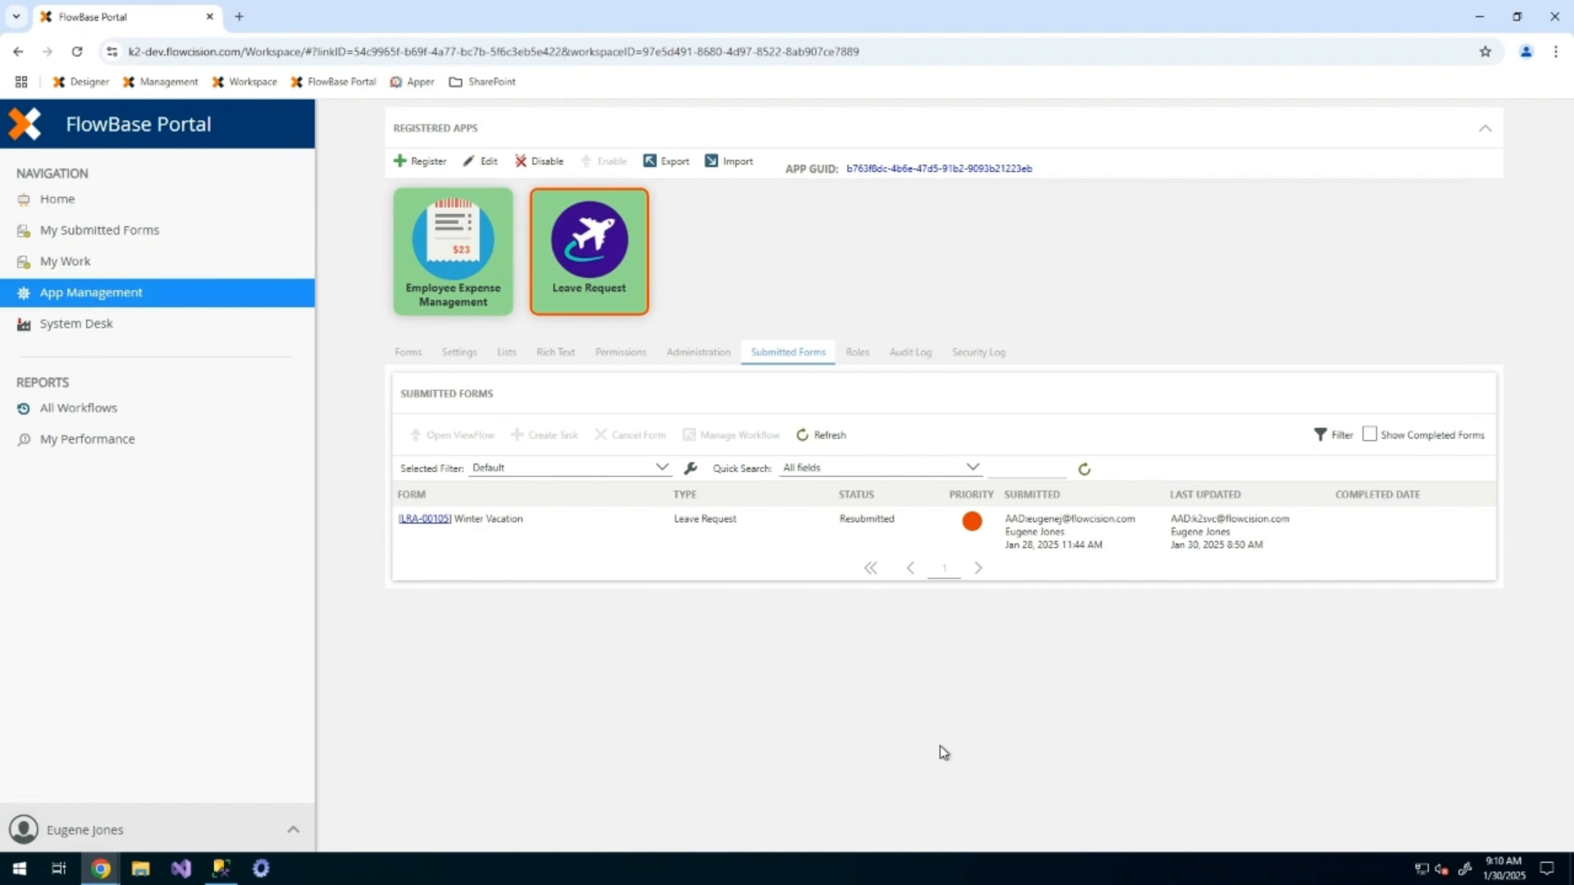
pyautogui.click(799, 536)
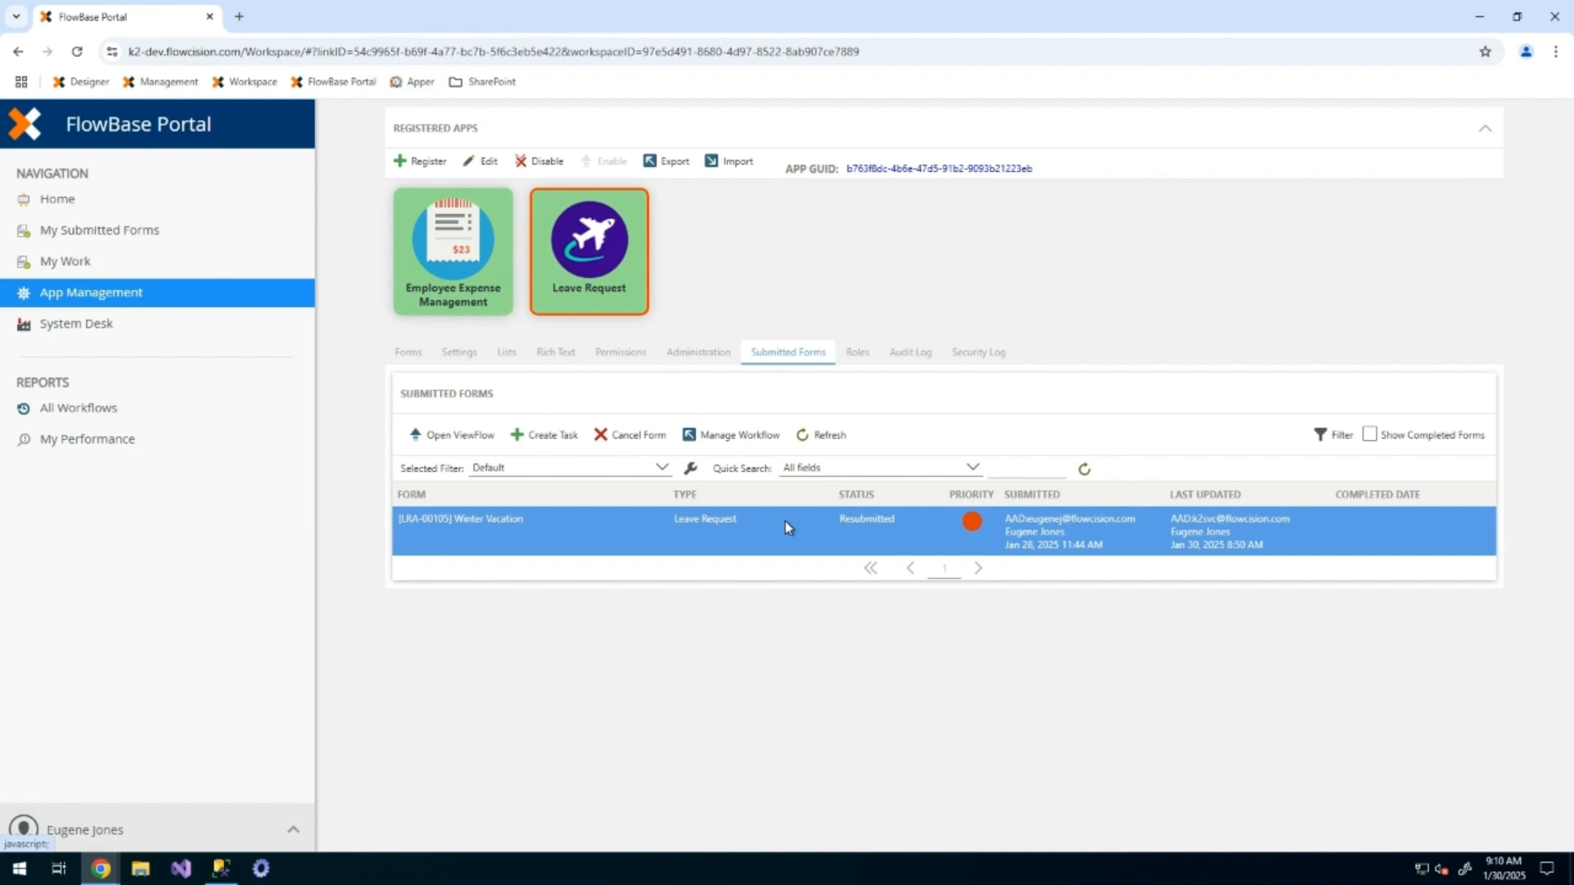
pyautogui.click(856, 354)
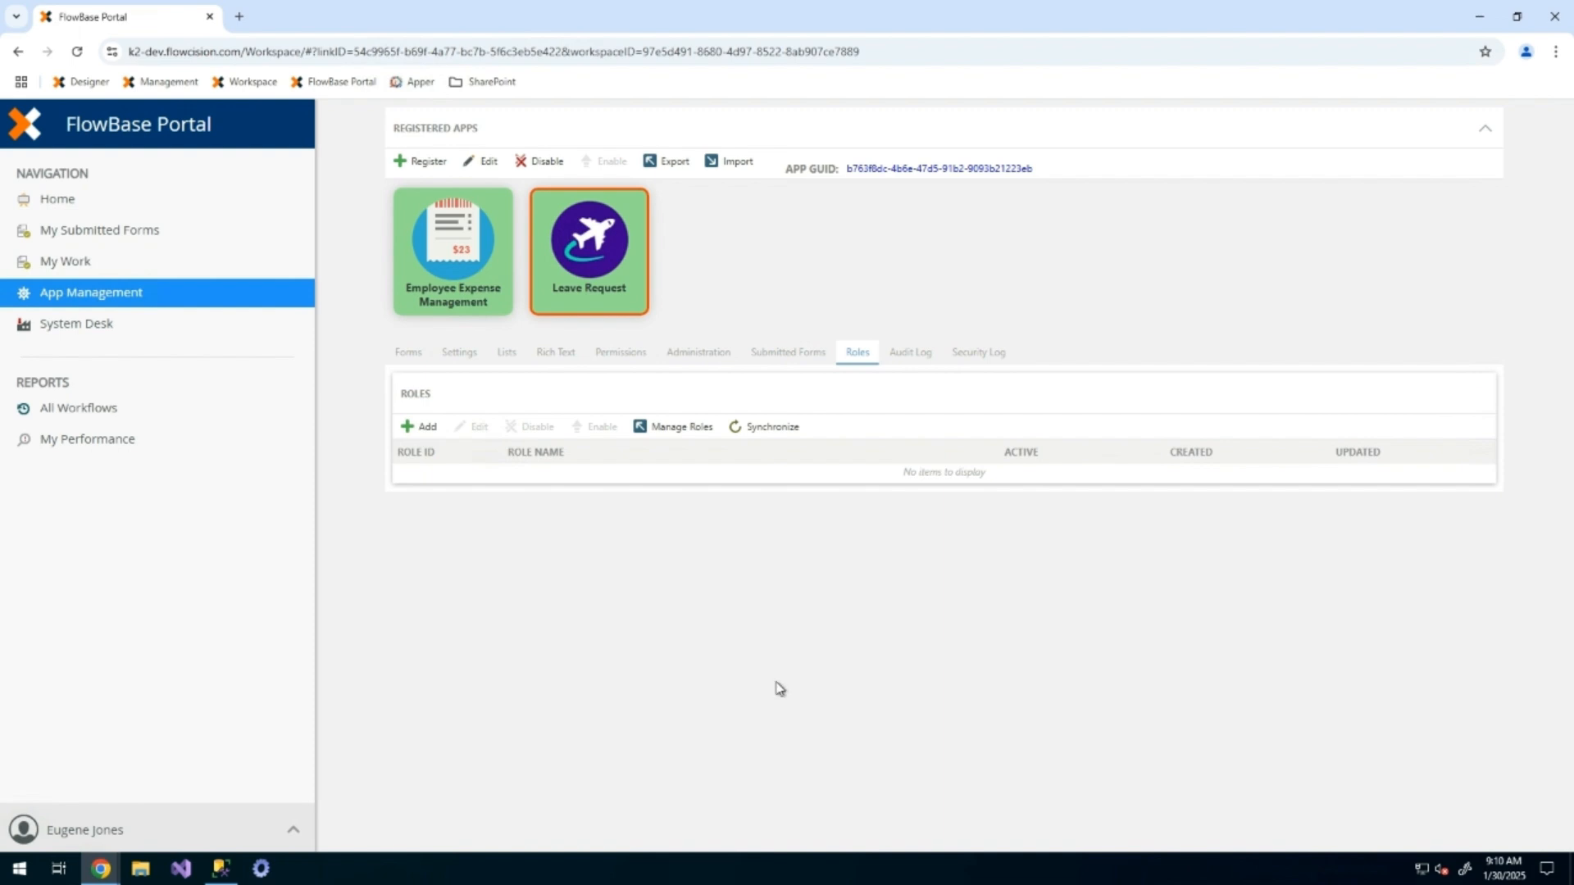
pyautogui.click(792, 435)
# - Refresh the Leave Request app's audit log, examine its change entries, and view the security log
pyautogui.click(913, 355)
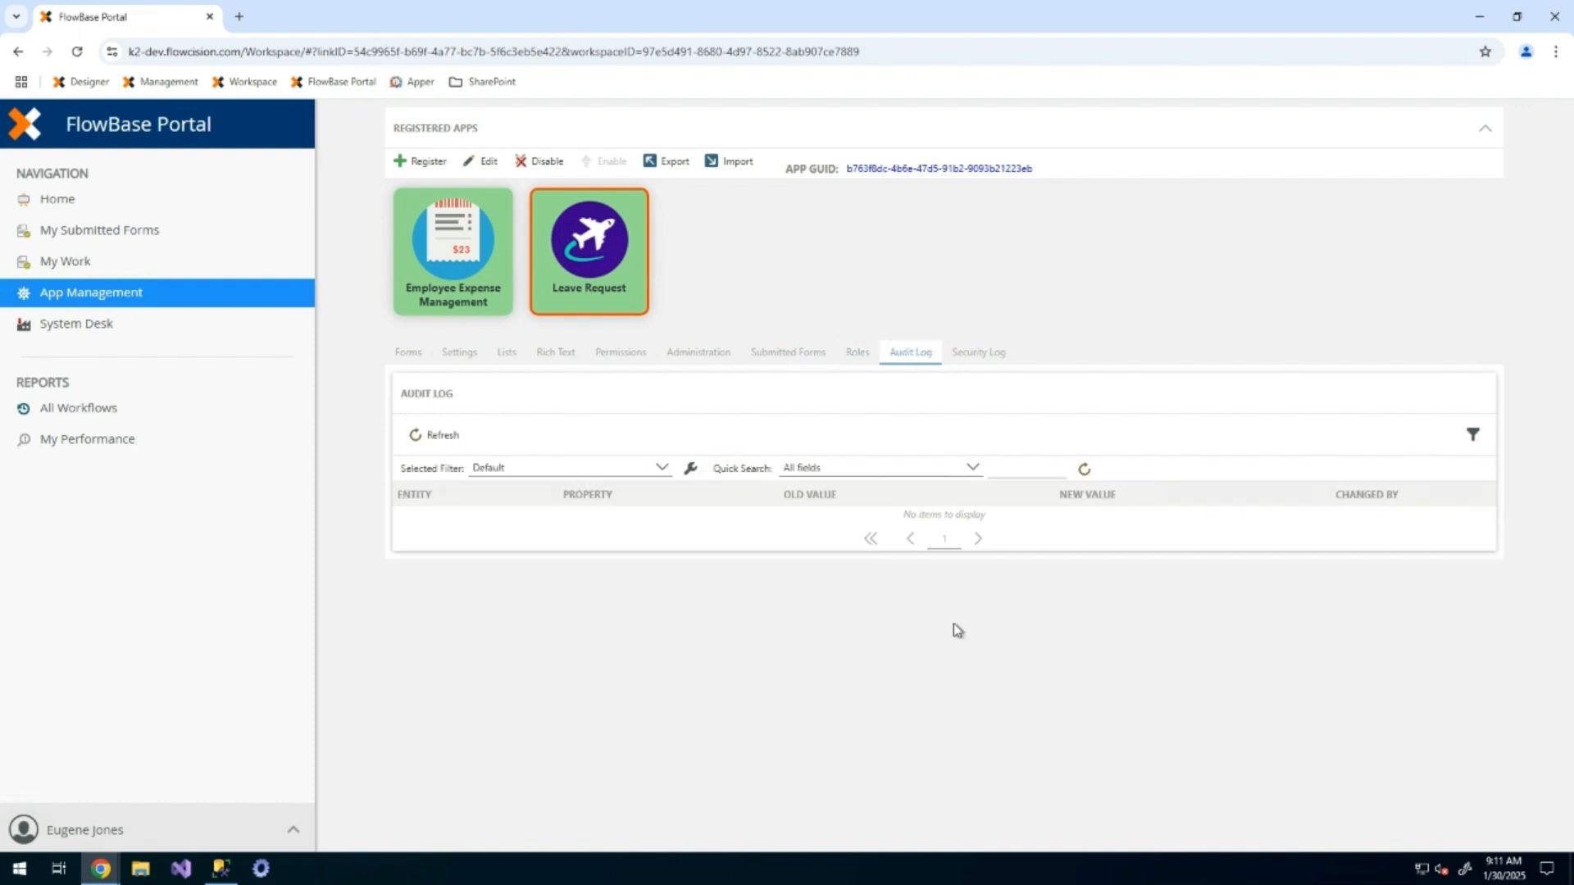
pyautogui.click(435, 434)
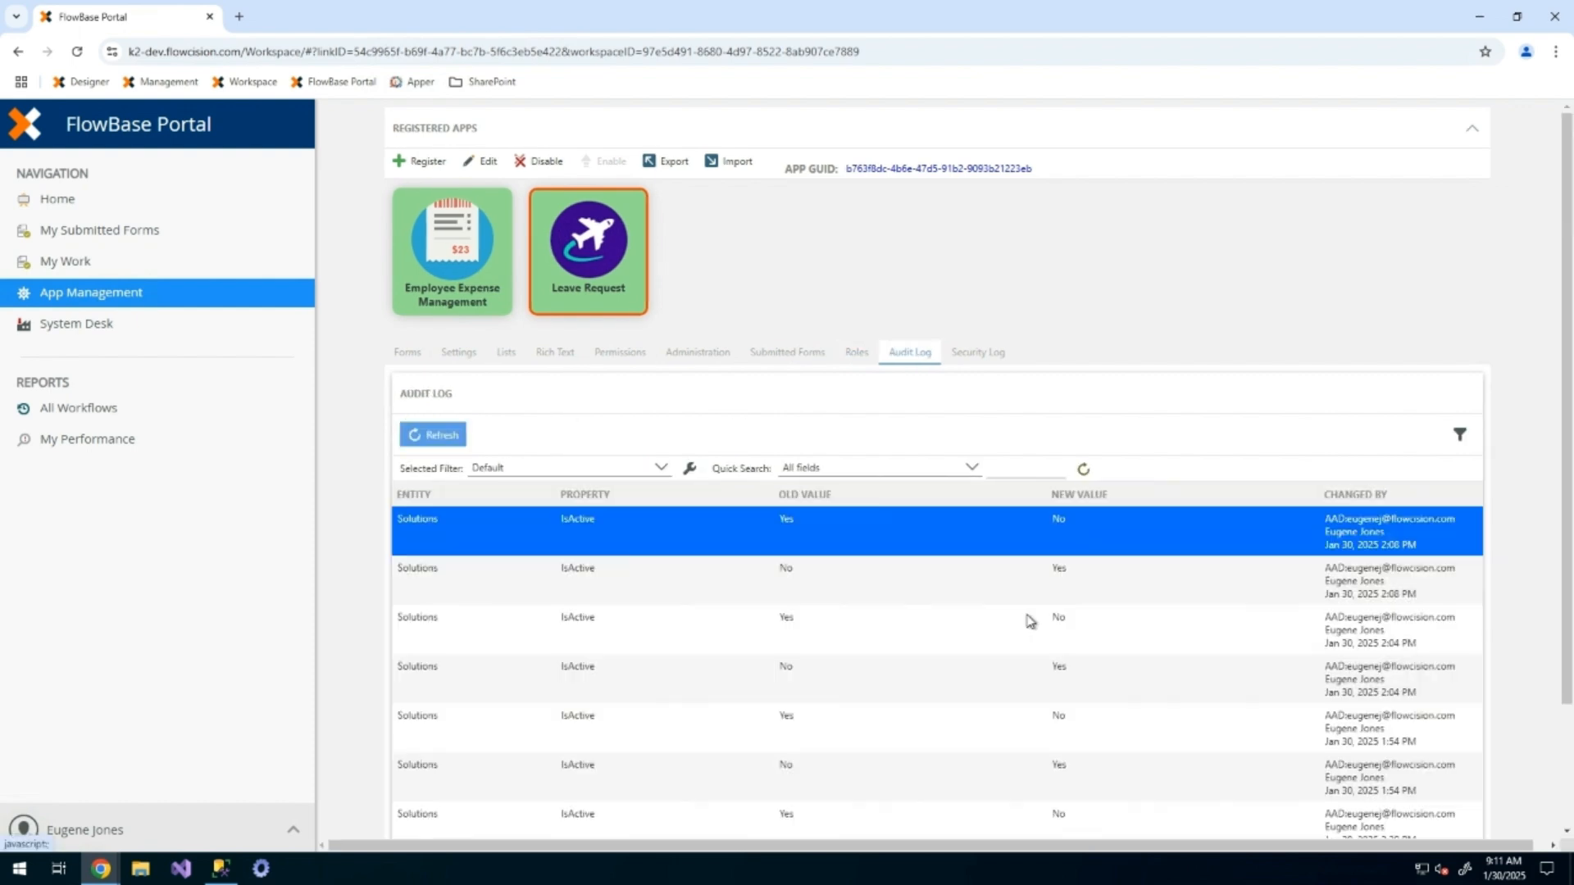
pyautogui.click(948, 765)
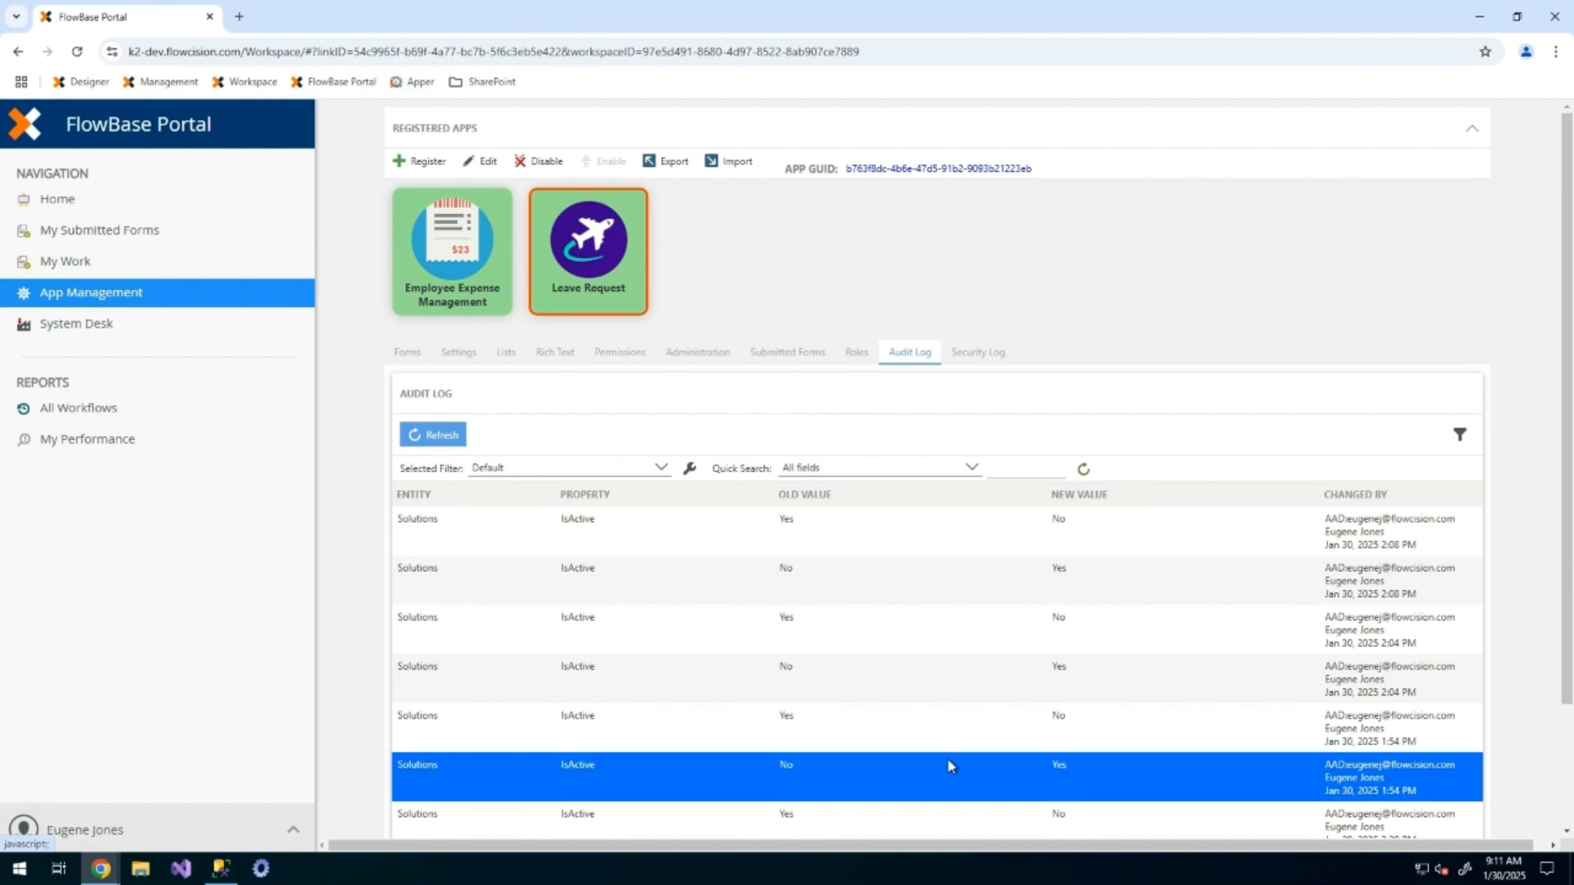
pyautogui.click(934, 557)
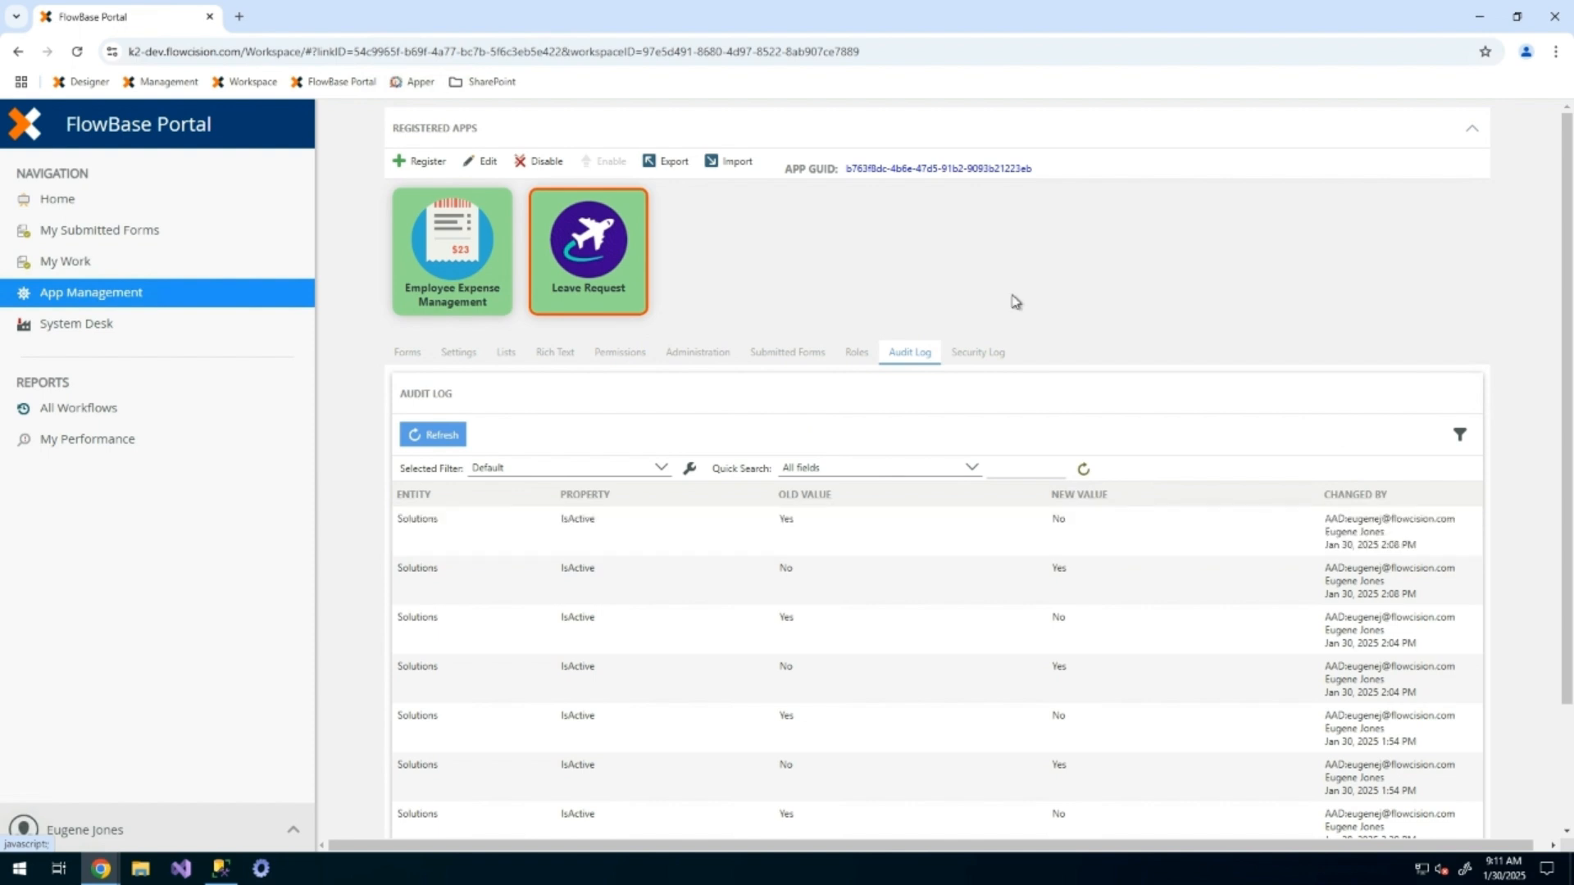
pyautogui.click(969, 358)
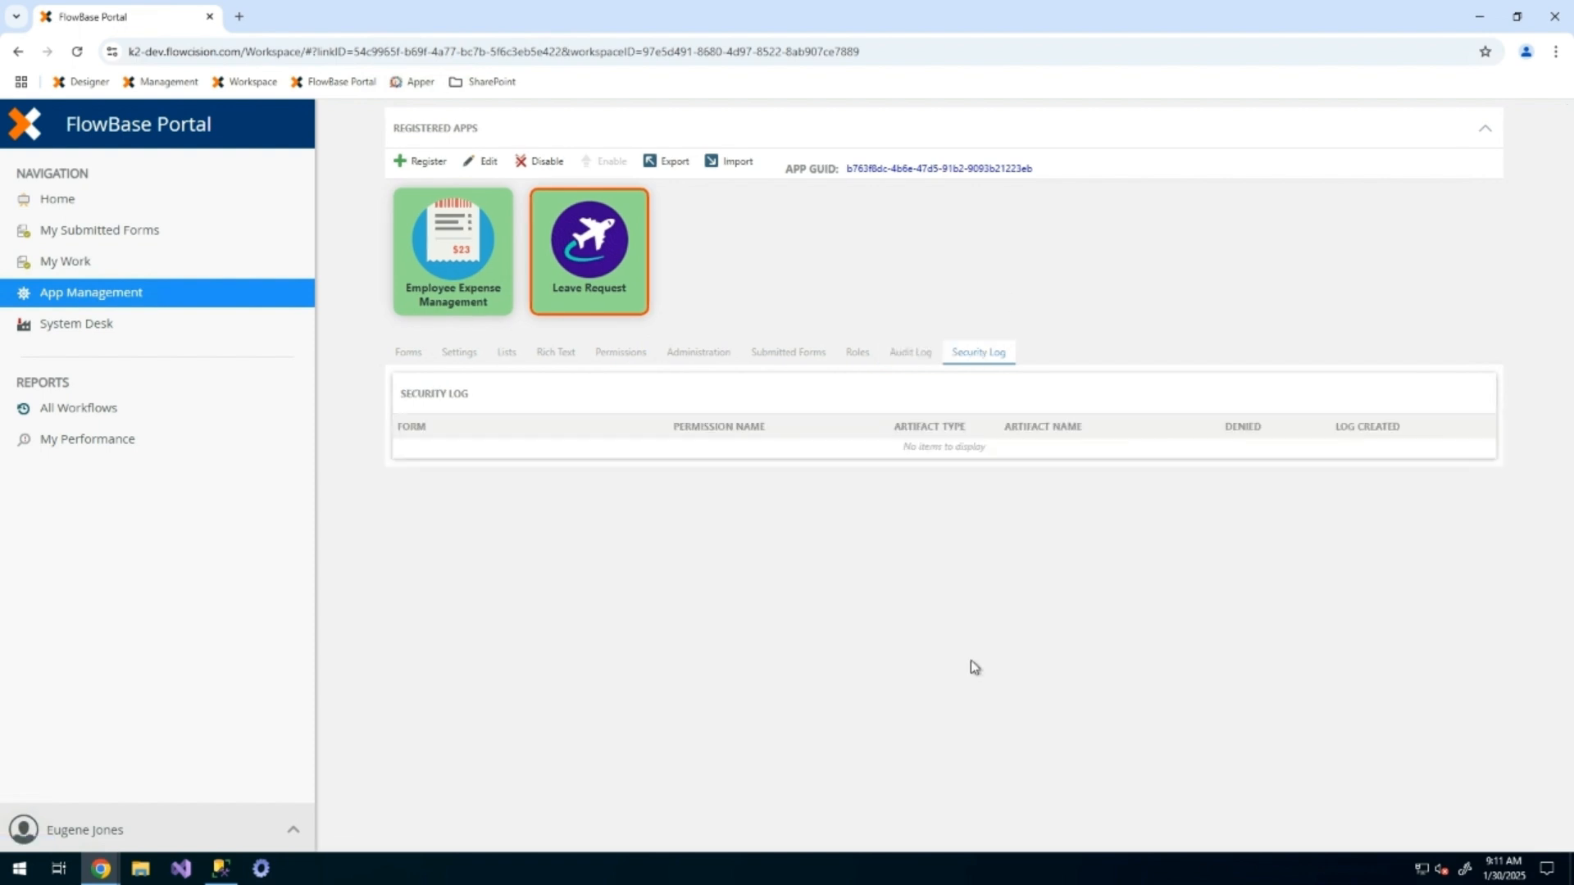